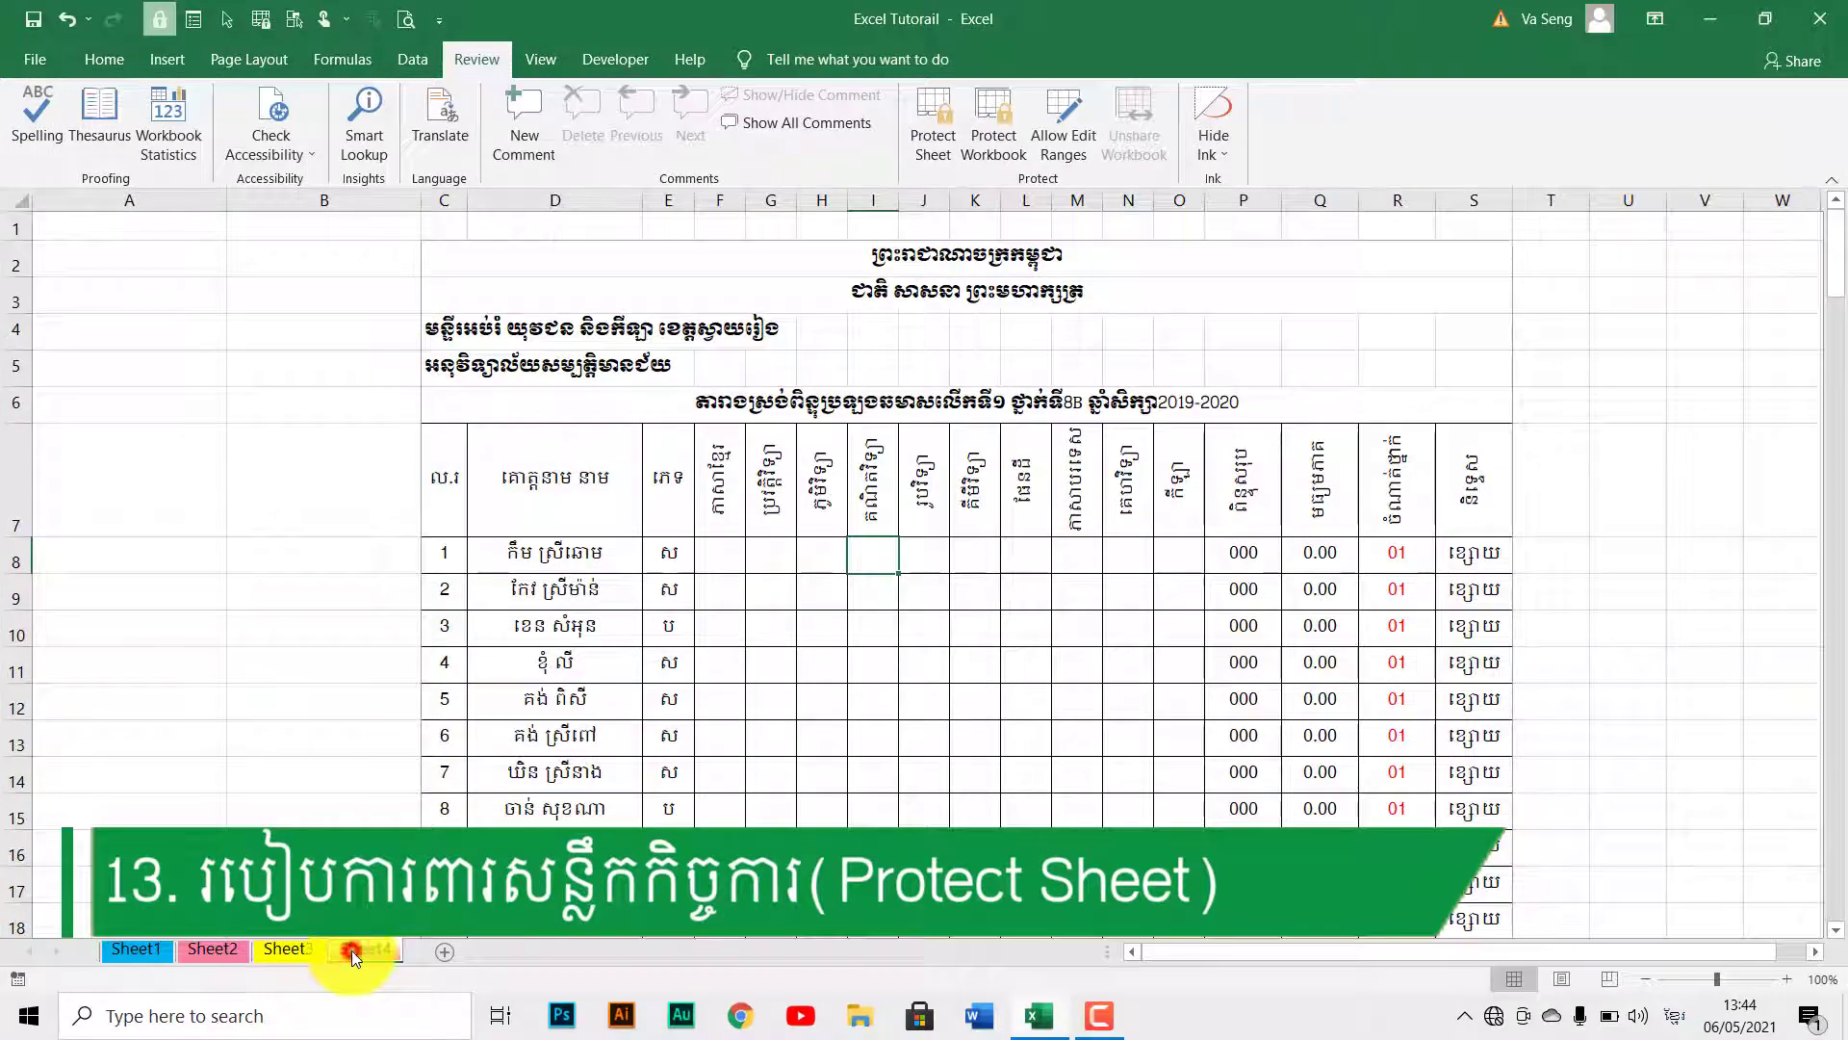
# Select cells around the Sheet4 score table, including G8, E7, J11 and G12.
pyautogui.click(813, 727)
pyautogui.scroll(-12, 814, 727)
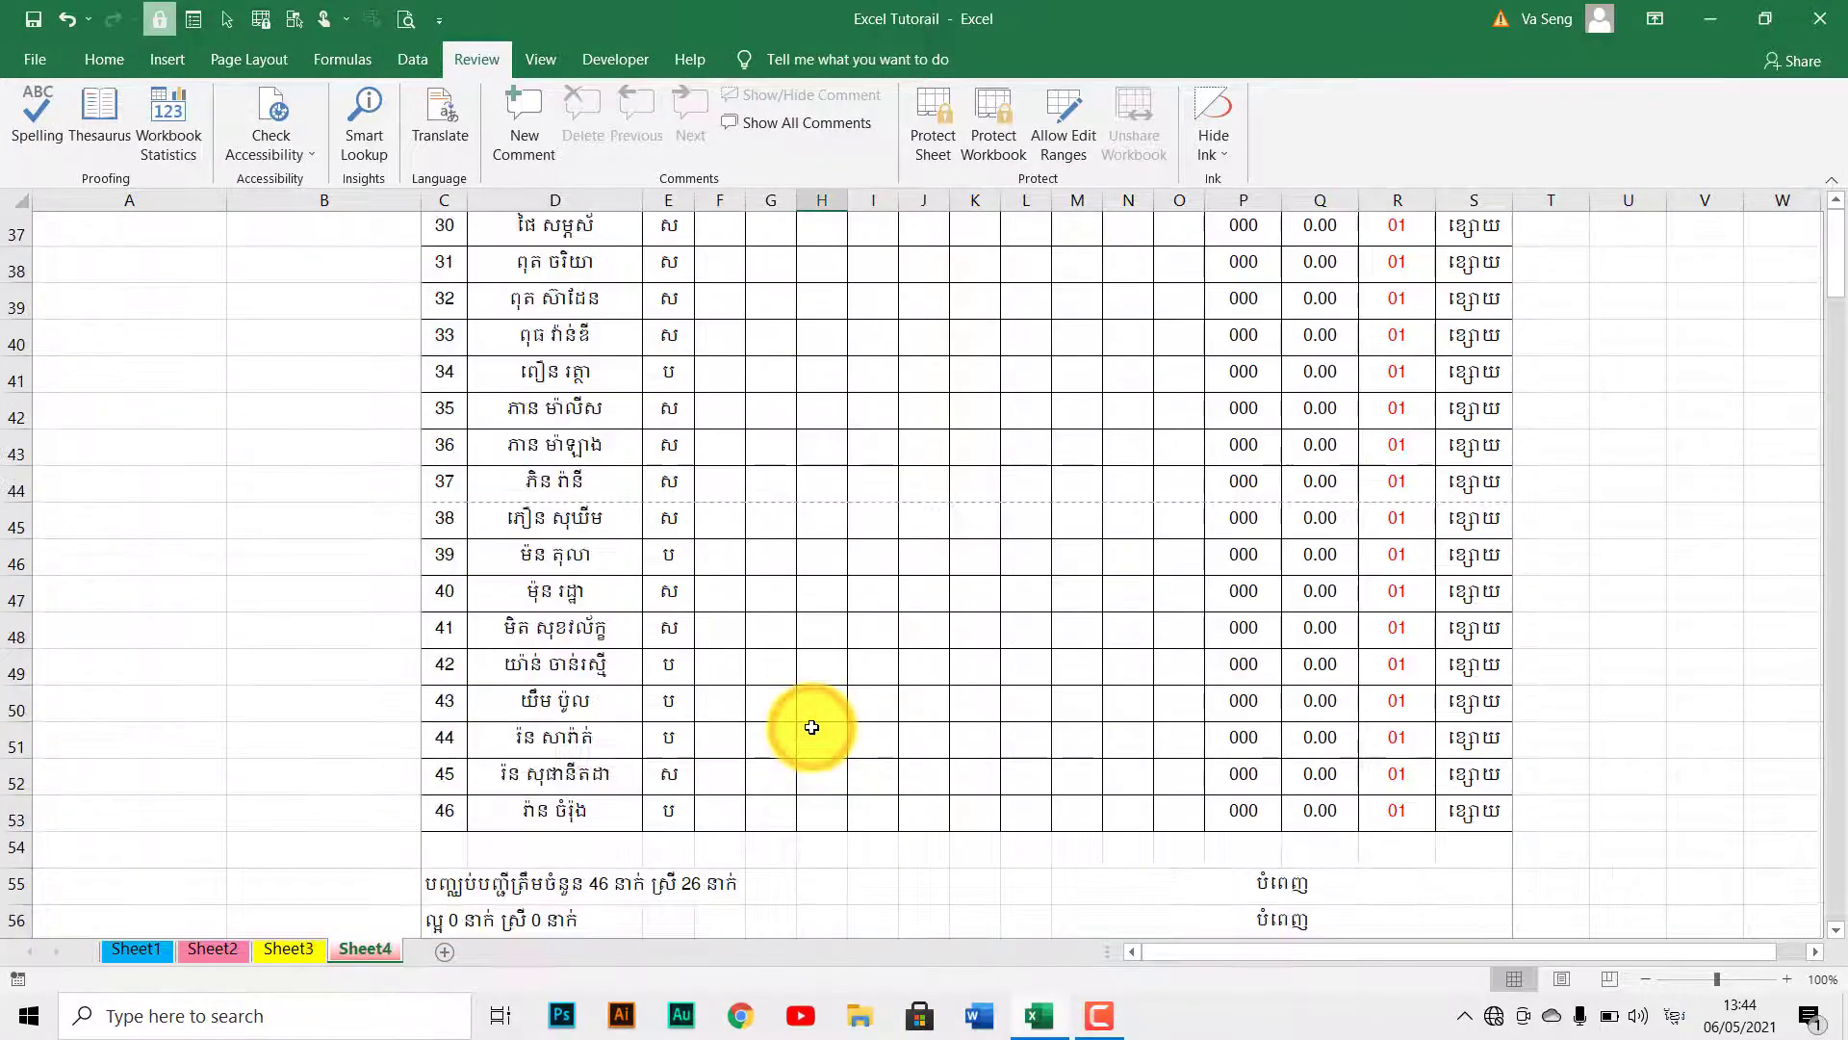
pyautogui.scroll(-8, 812, 727)
pyautogui.scroll(20, 812, 726)
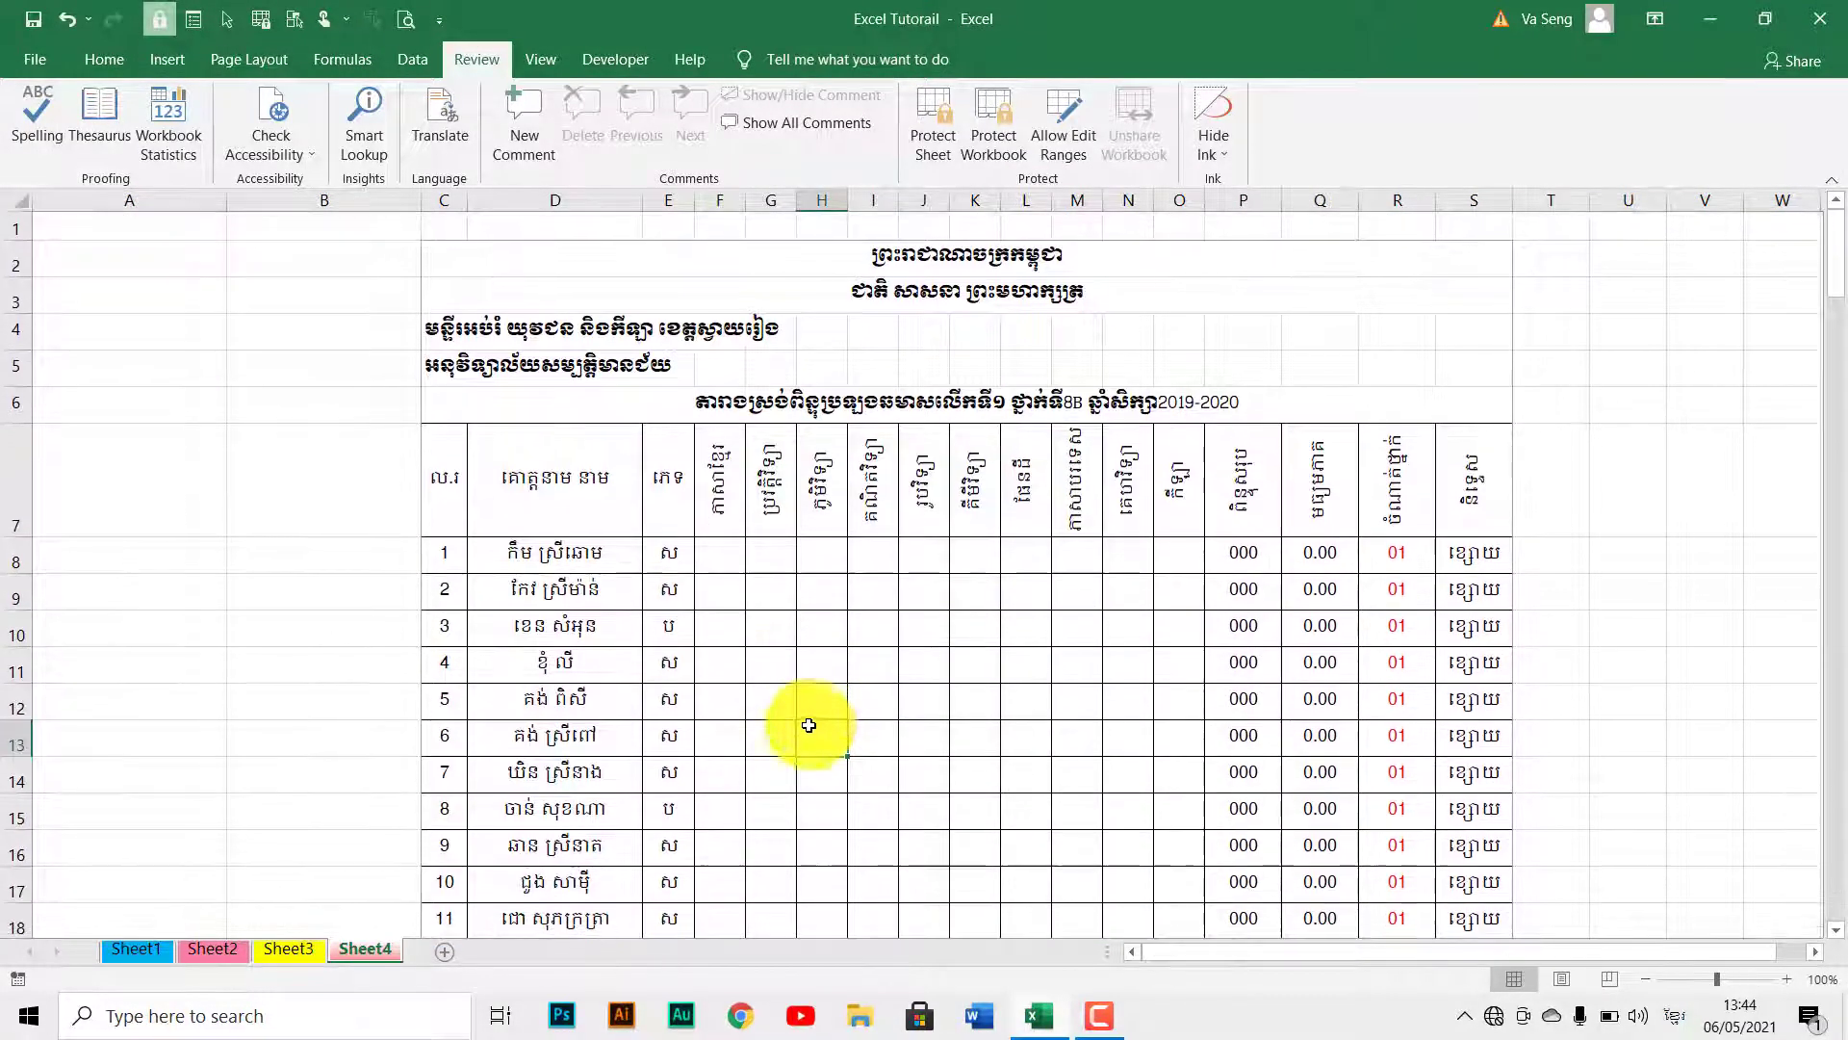
pyautogui.click(786, 553)
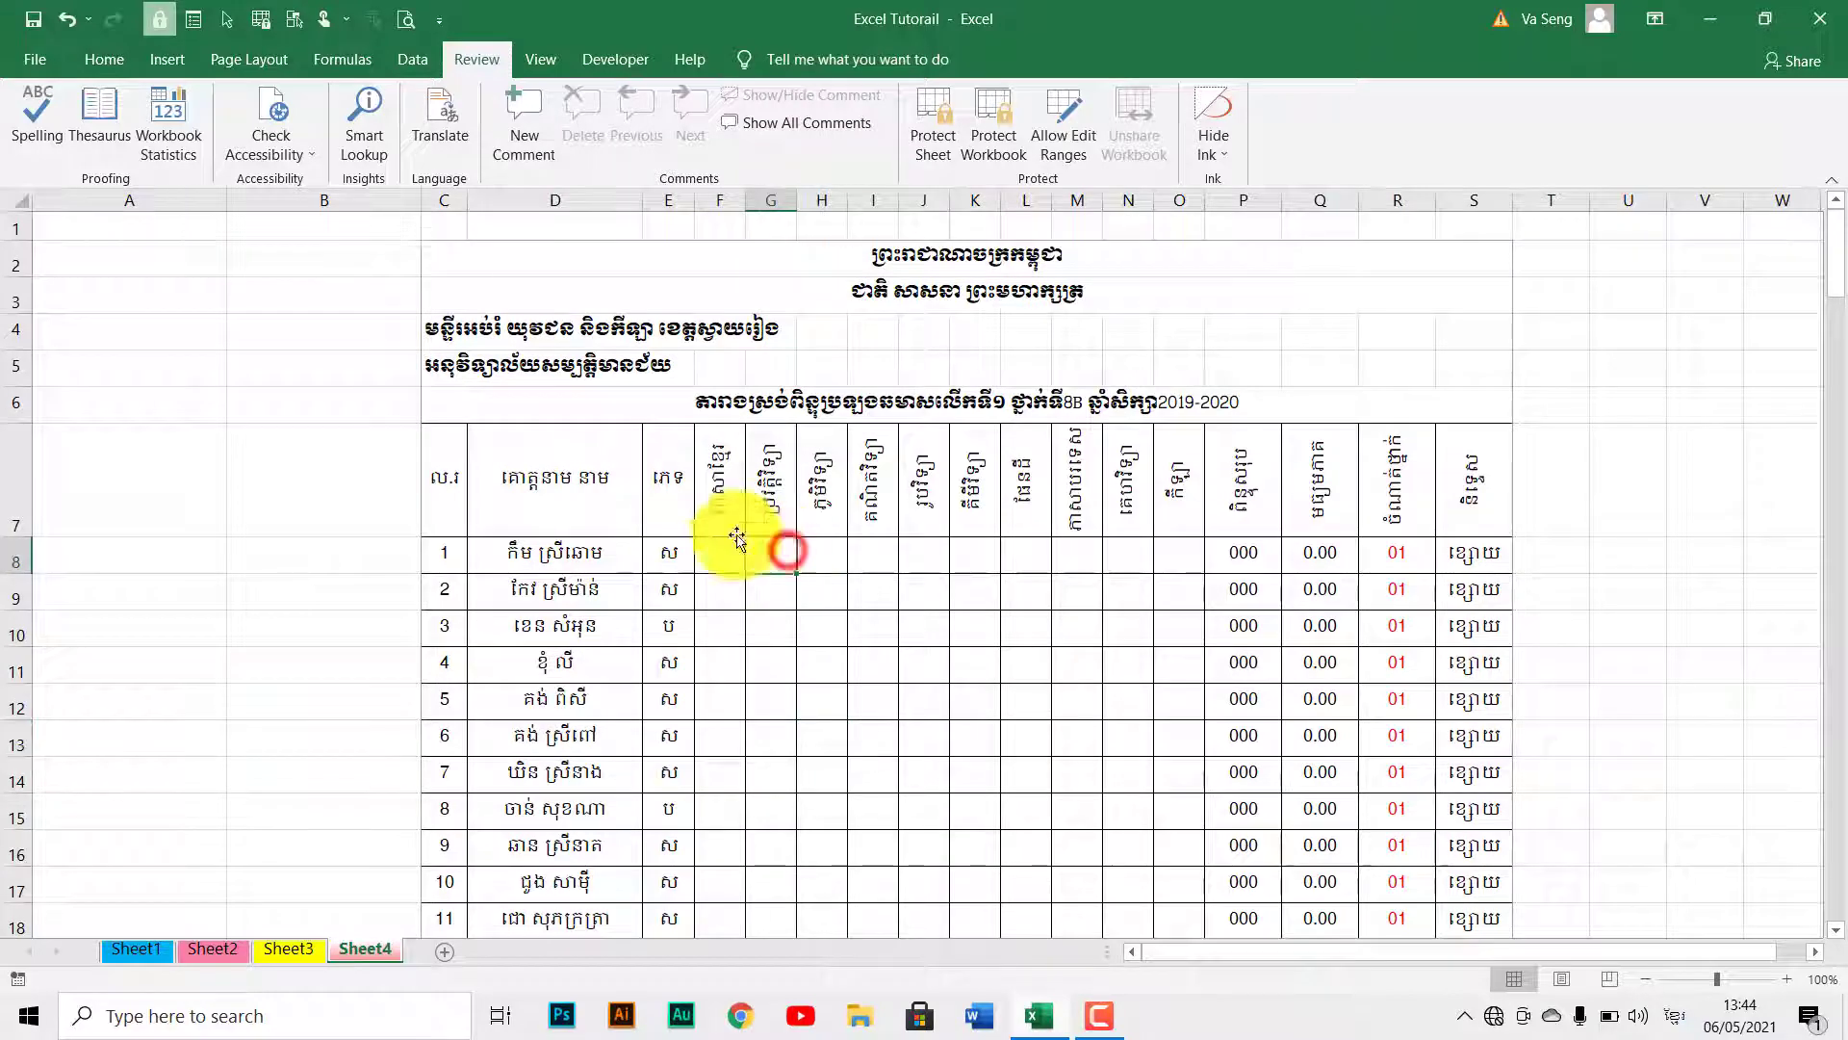
pyautogui.click(676, 501)
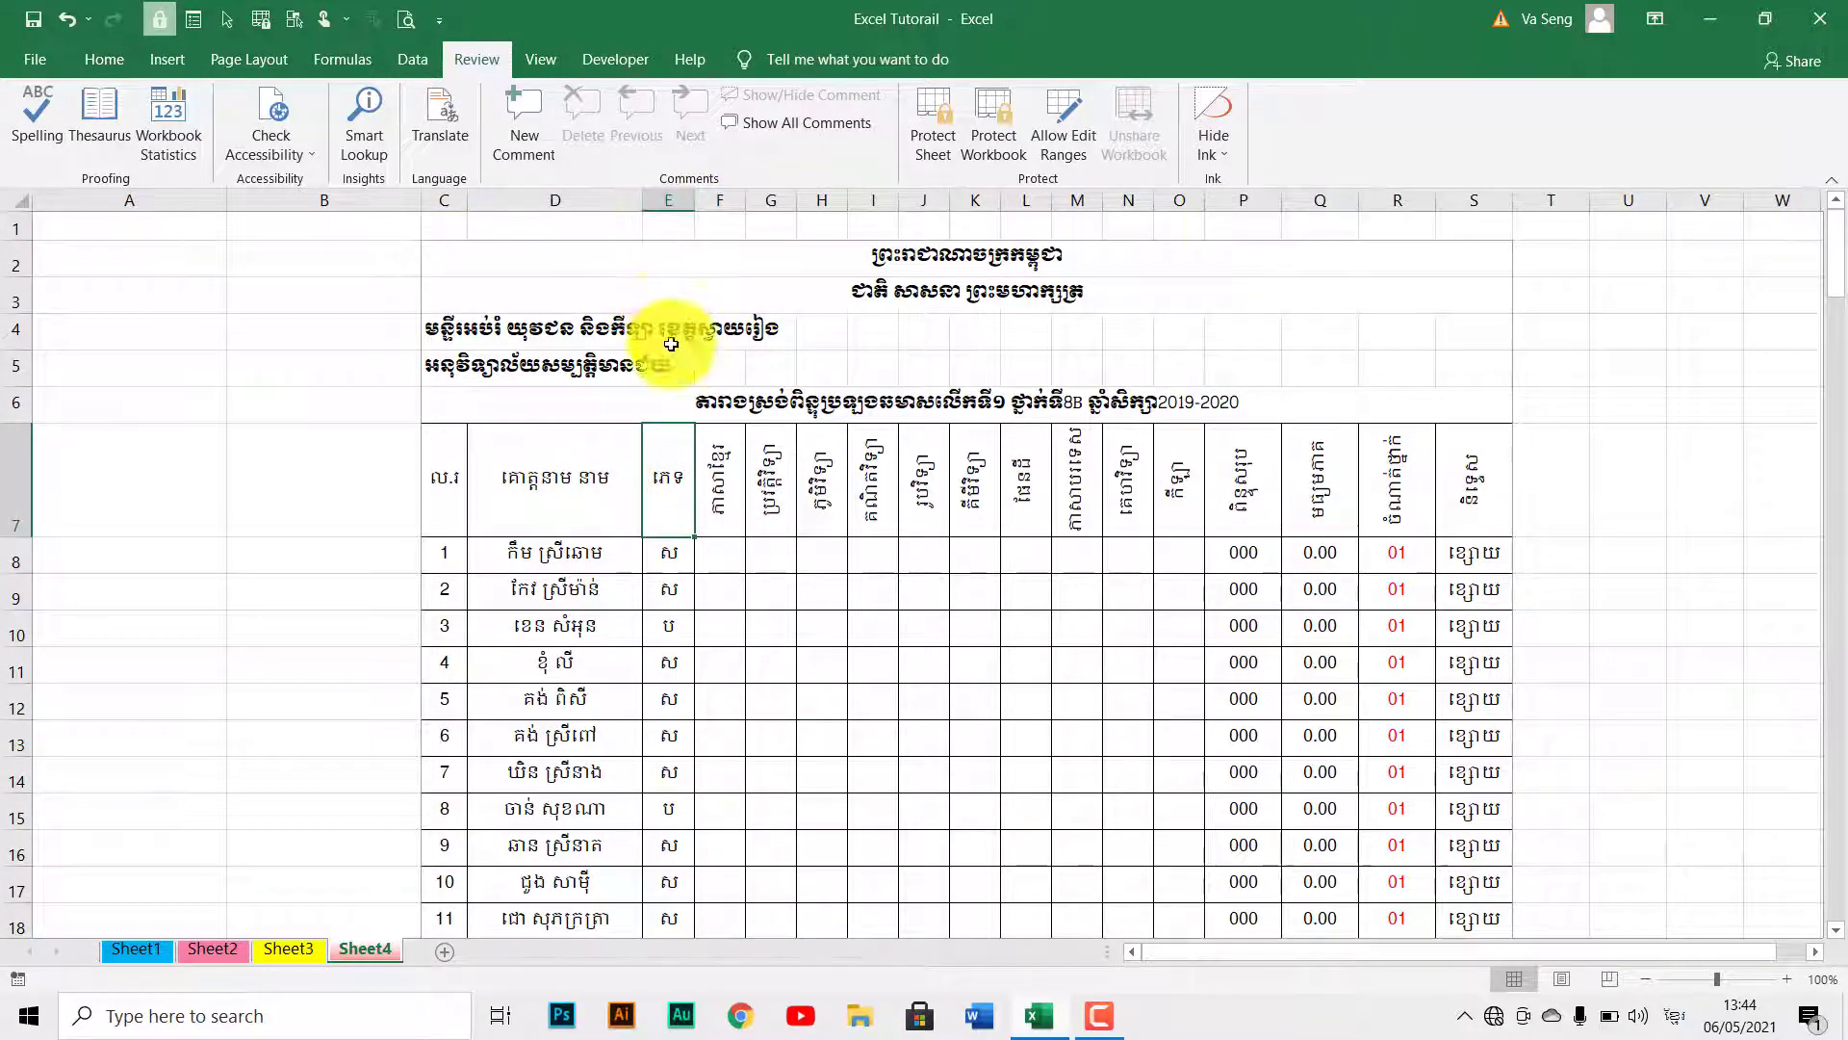
pyautogui.click(903, 676)
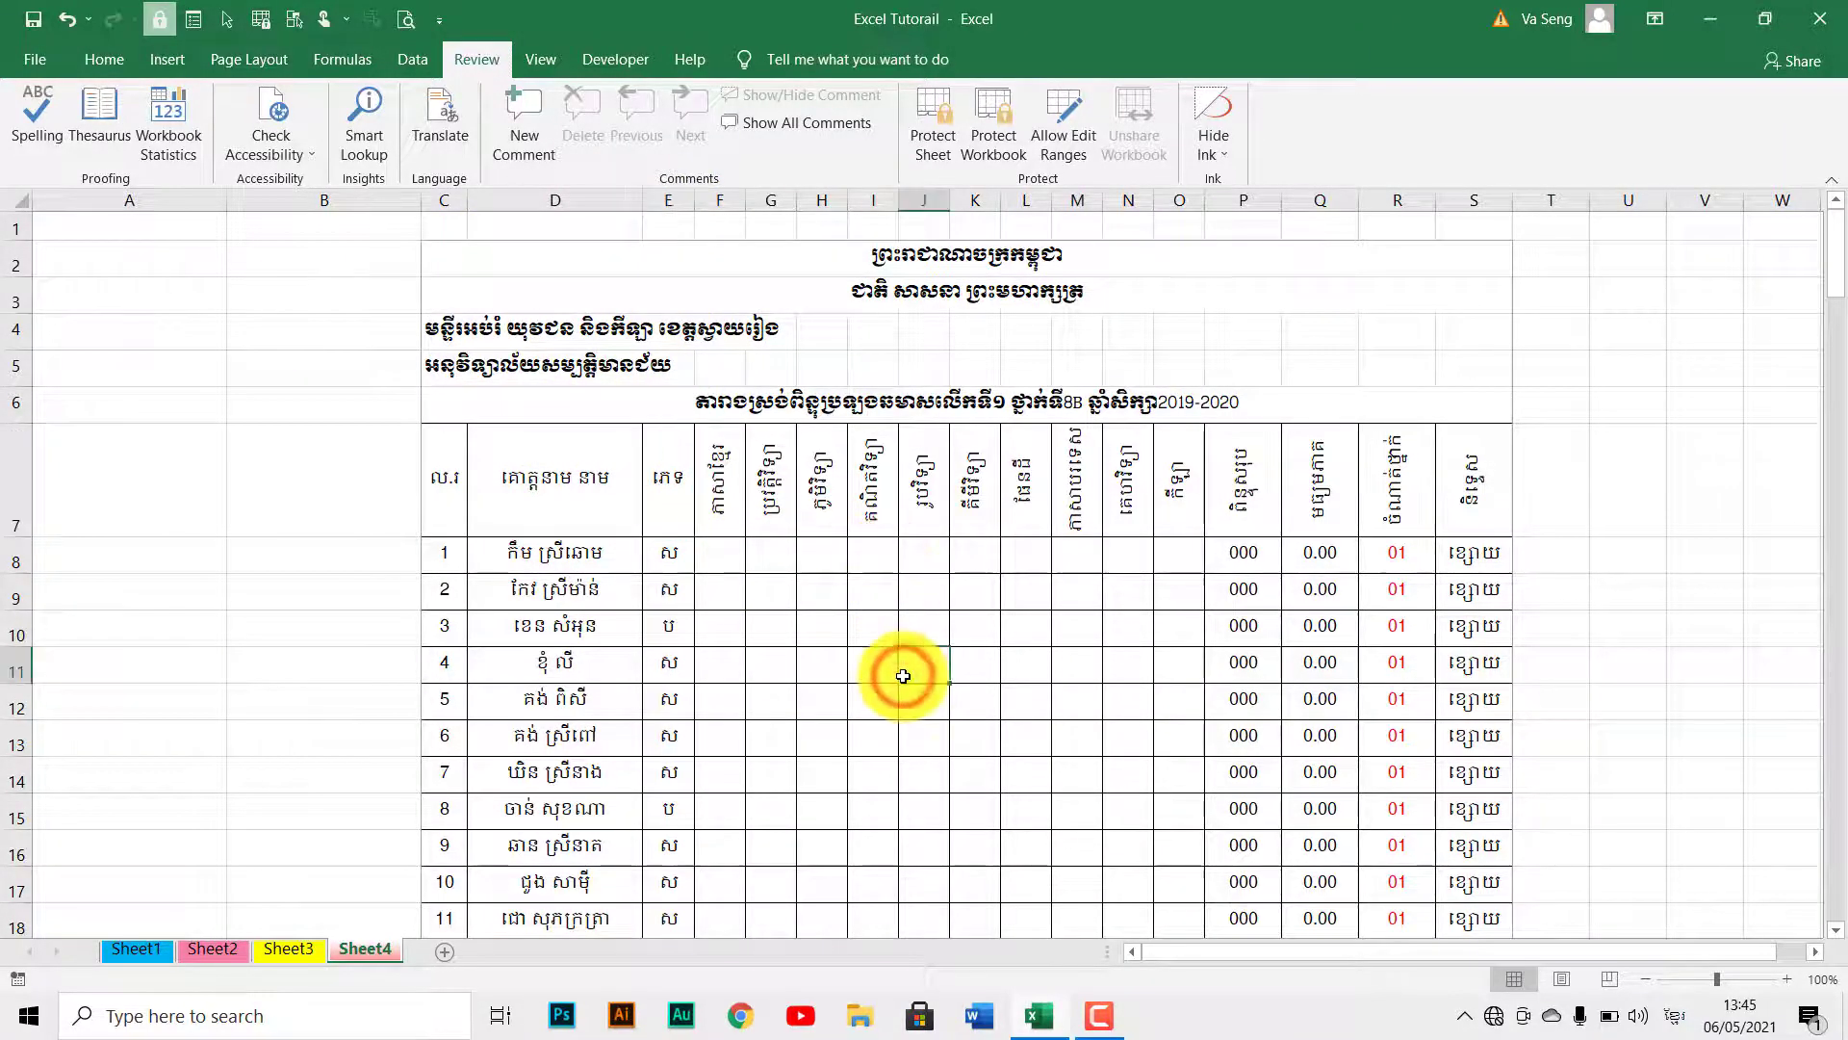
pyautogui.scroll(-3, 903, 676)
pyautogui.scroll(3, 902, 676)
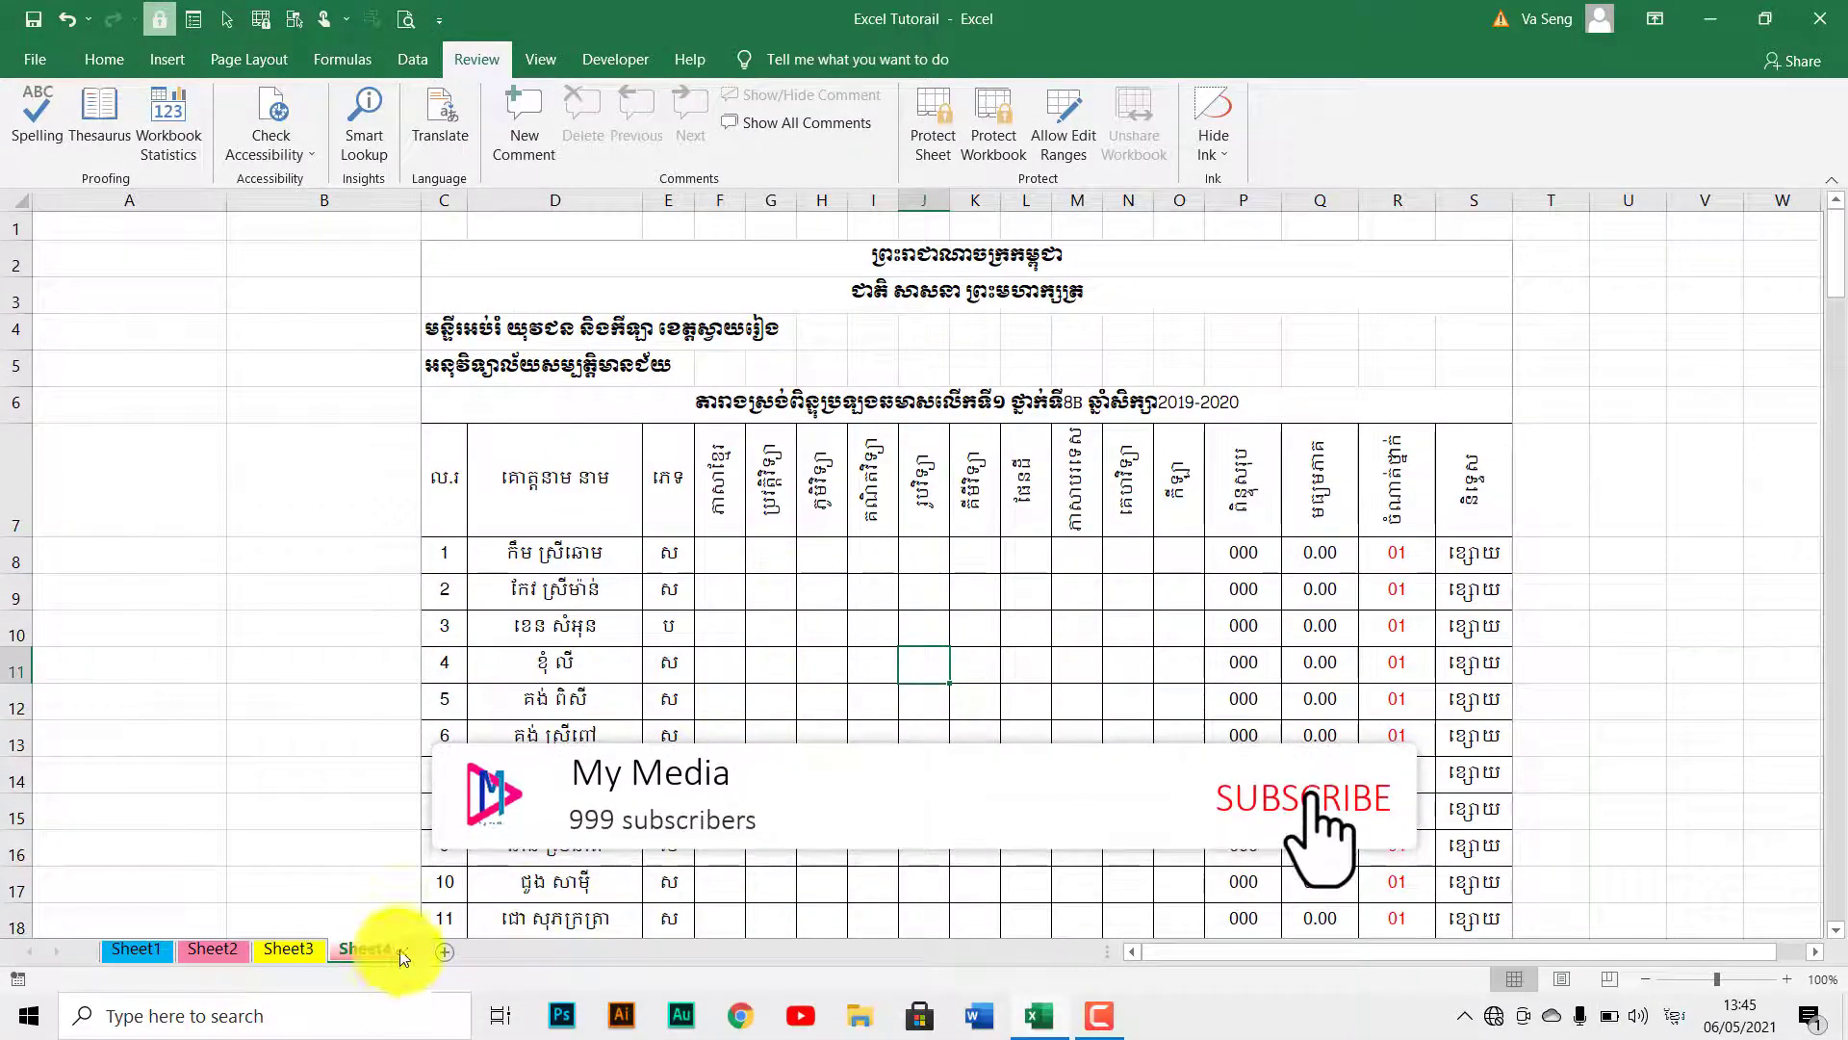
pyautogui.click(776, 703)
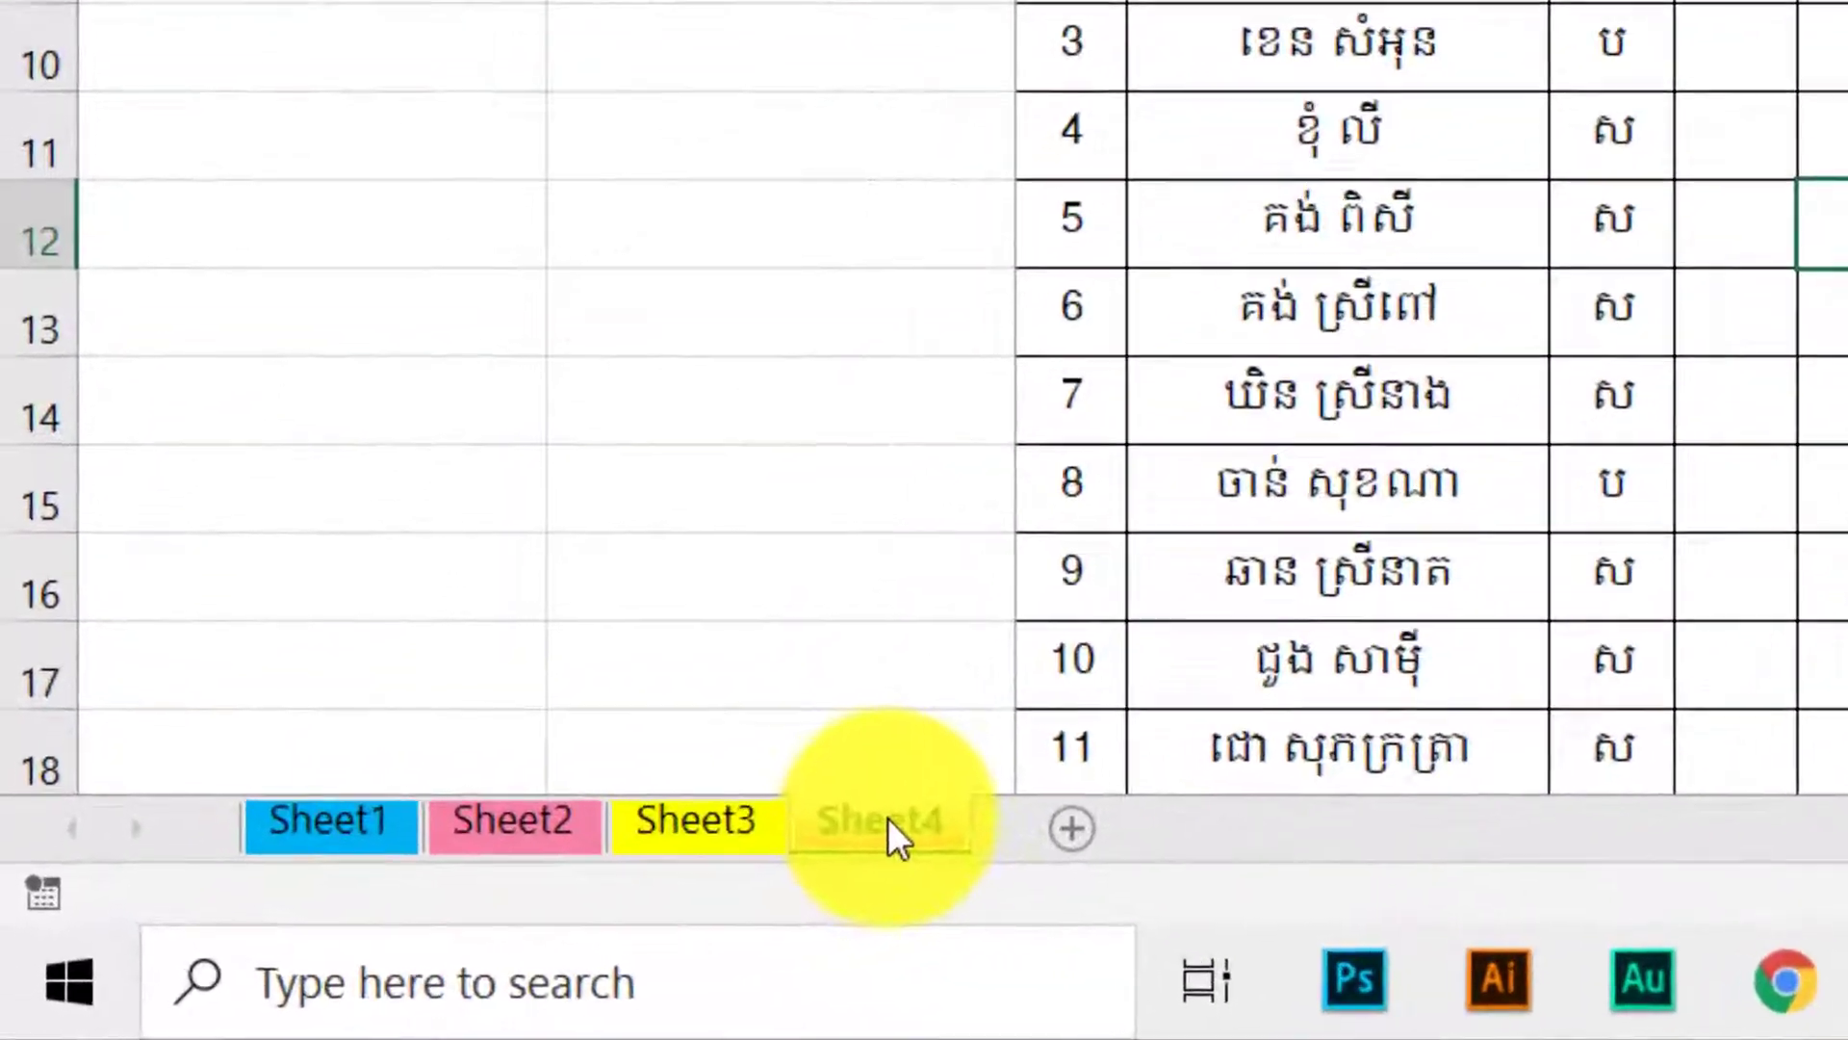
# Start Protect Sheet from the Sheet4 tab menu, then cancel without applying protection.
pyautogui.rightClick(368, 948)
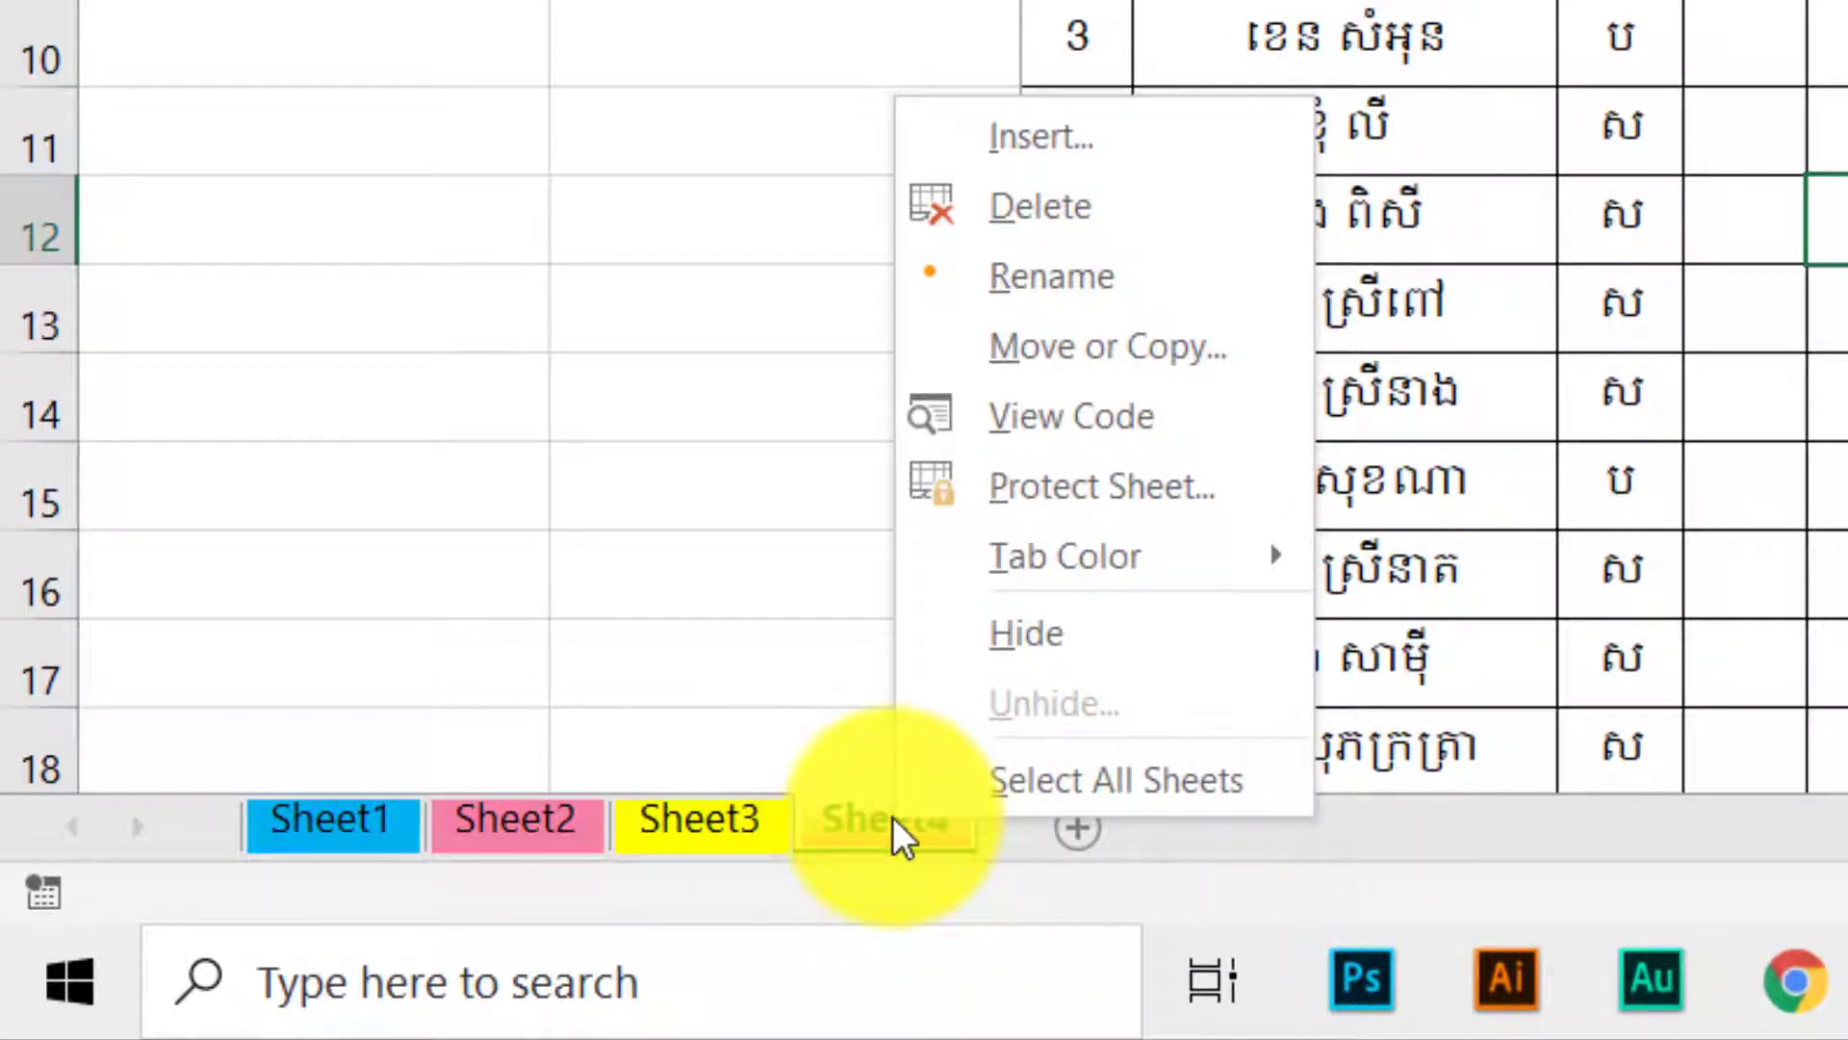
pyautogui.click(1012, 489)
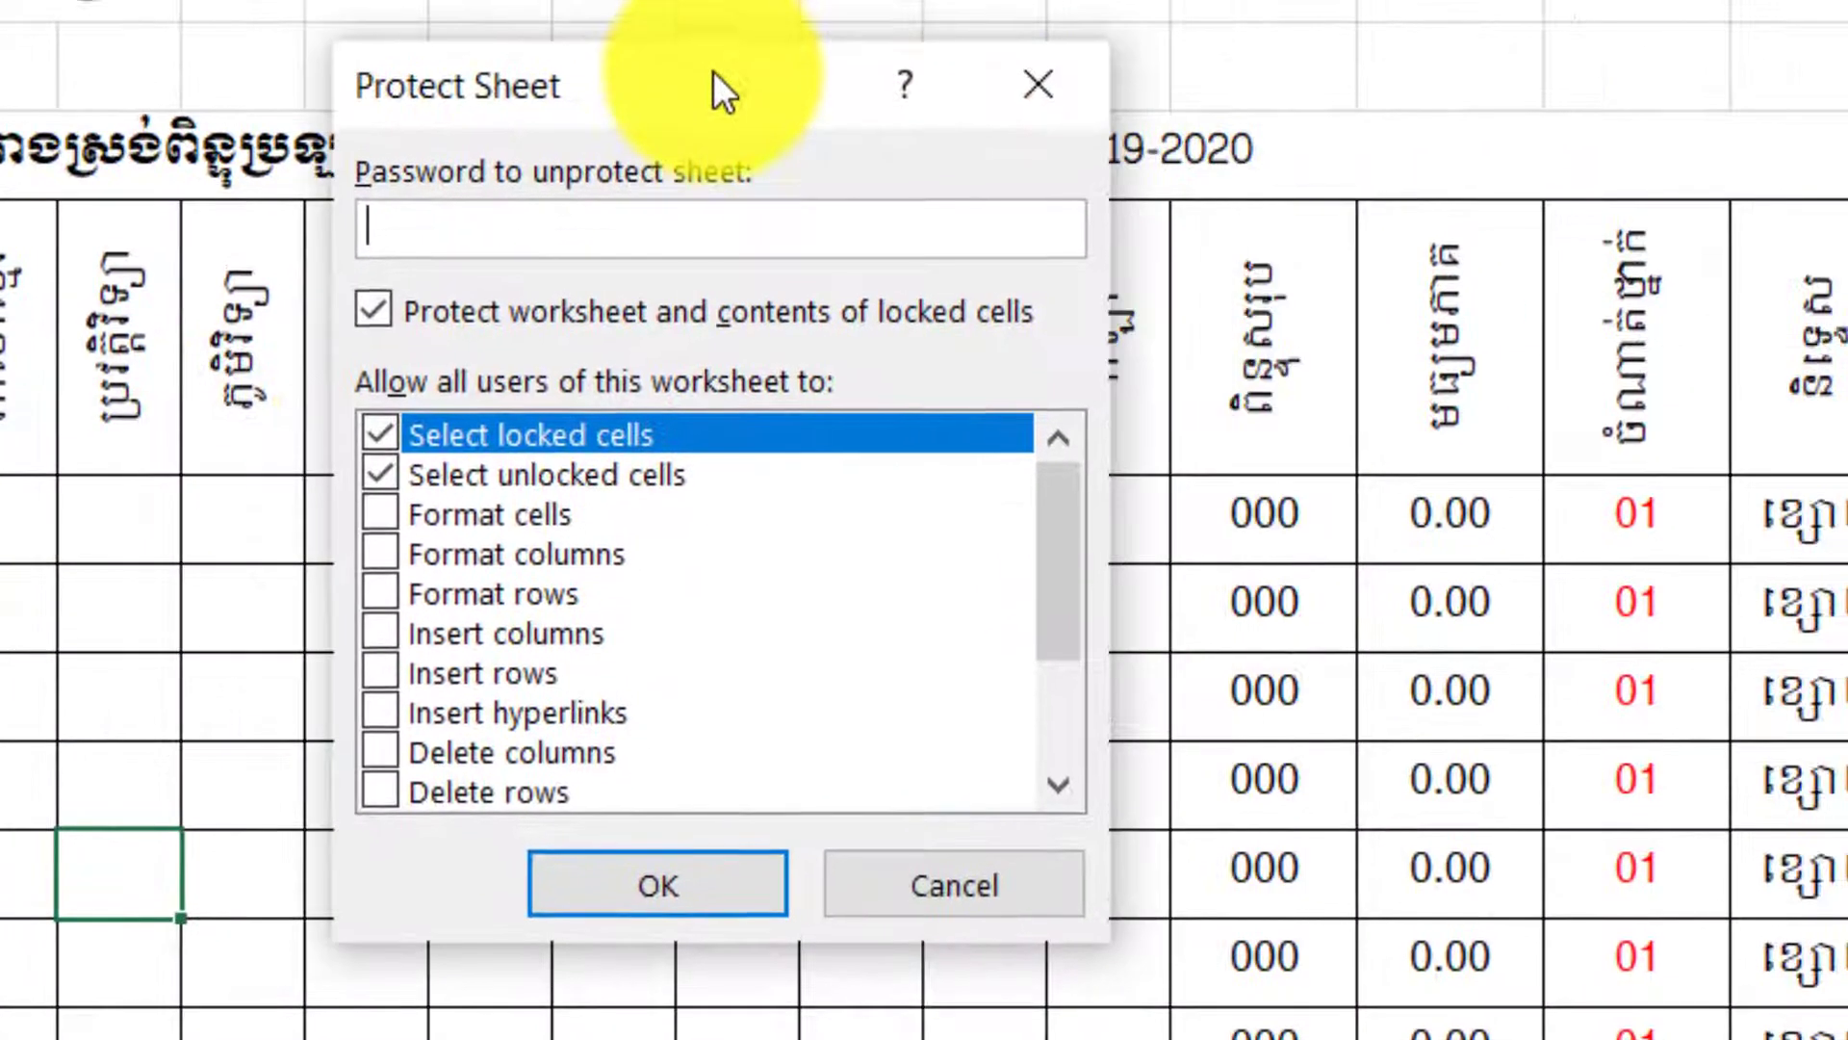
pyautogui.click(995, 888)
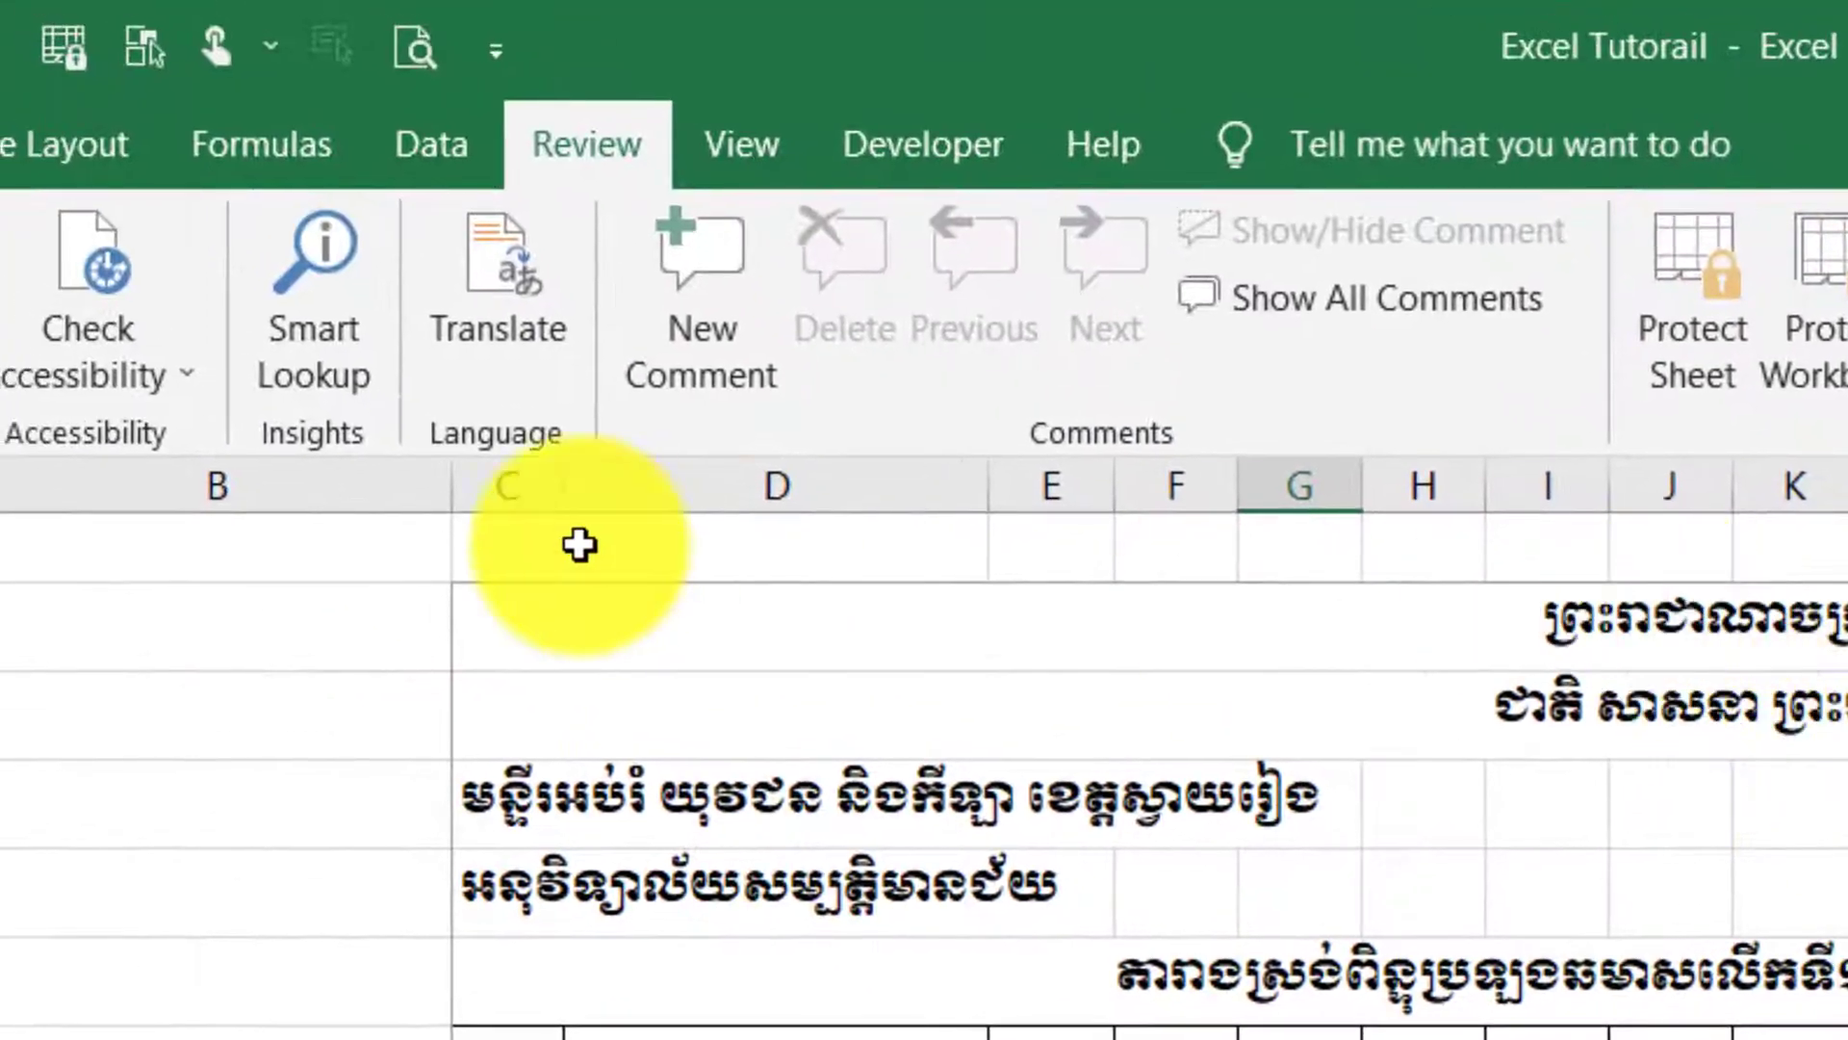
# Reopen the Protect Sheet dialog from the Review tab and focus its password field.
pyautogui.click(616, 152)
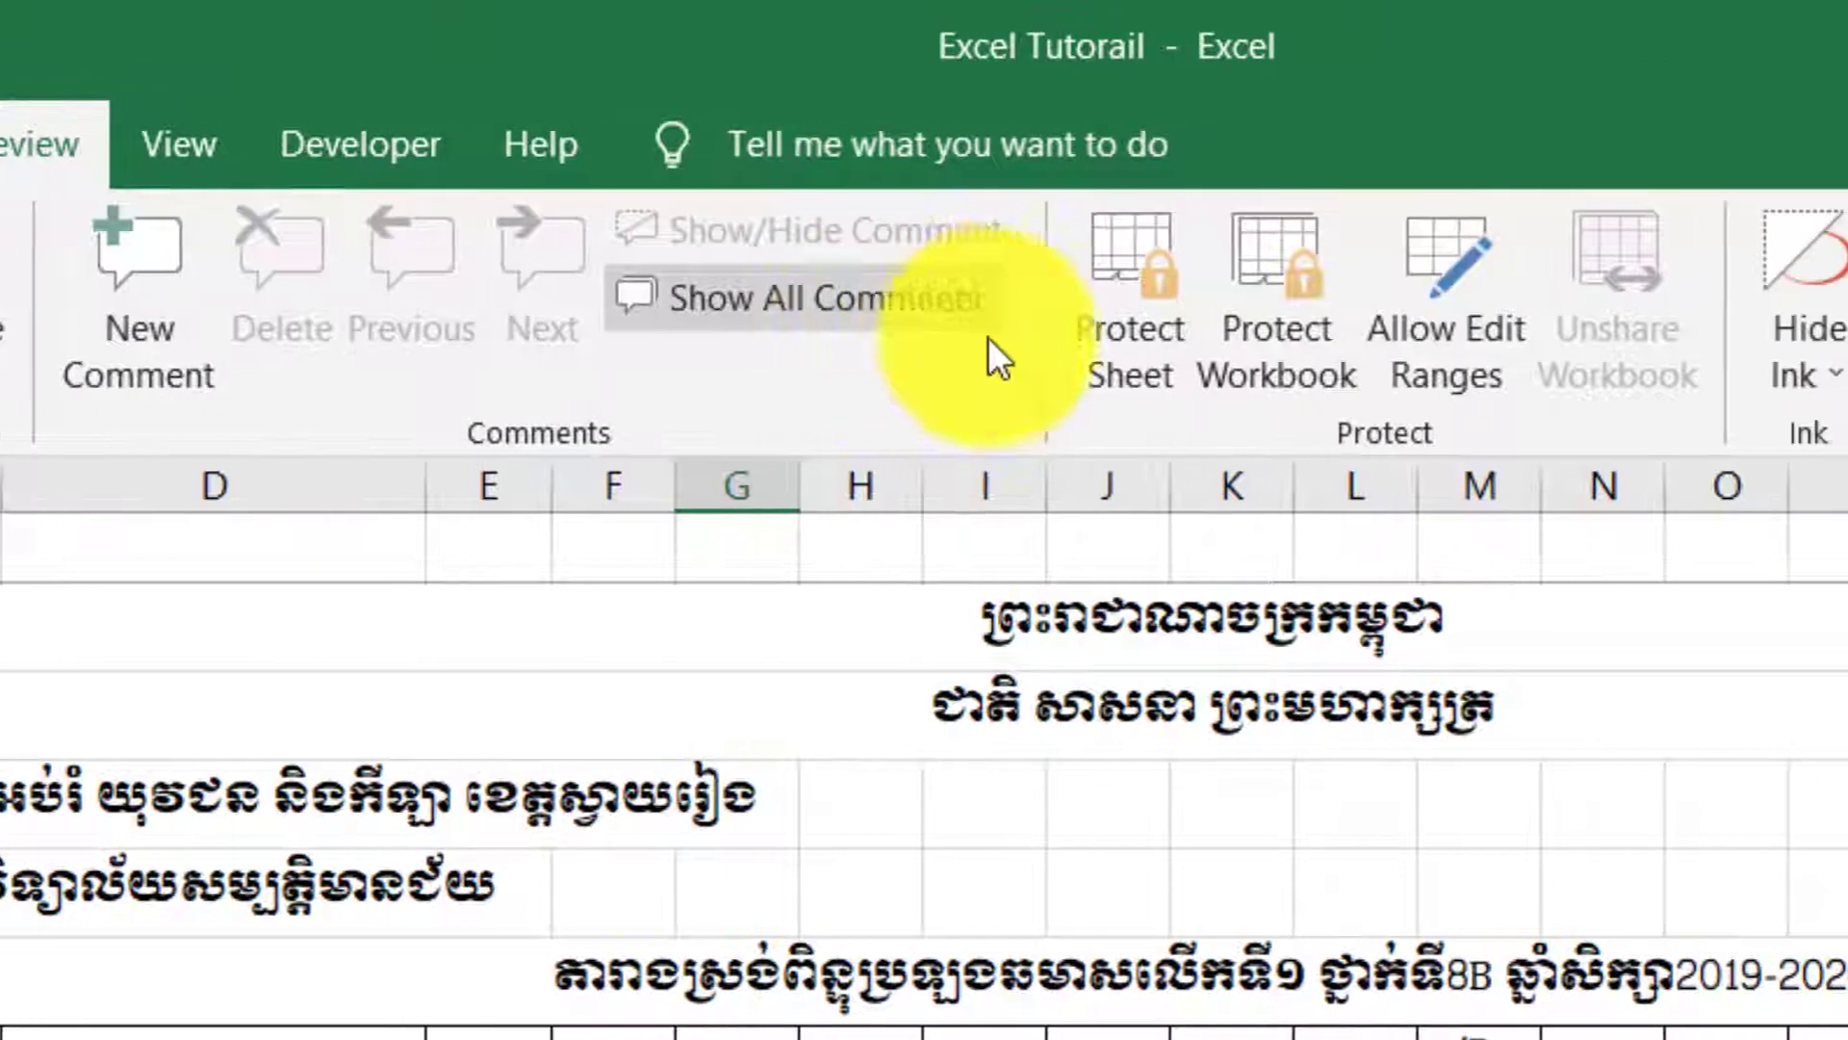
pyautogui.click(1131, 283)
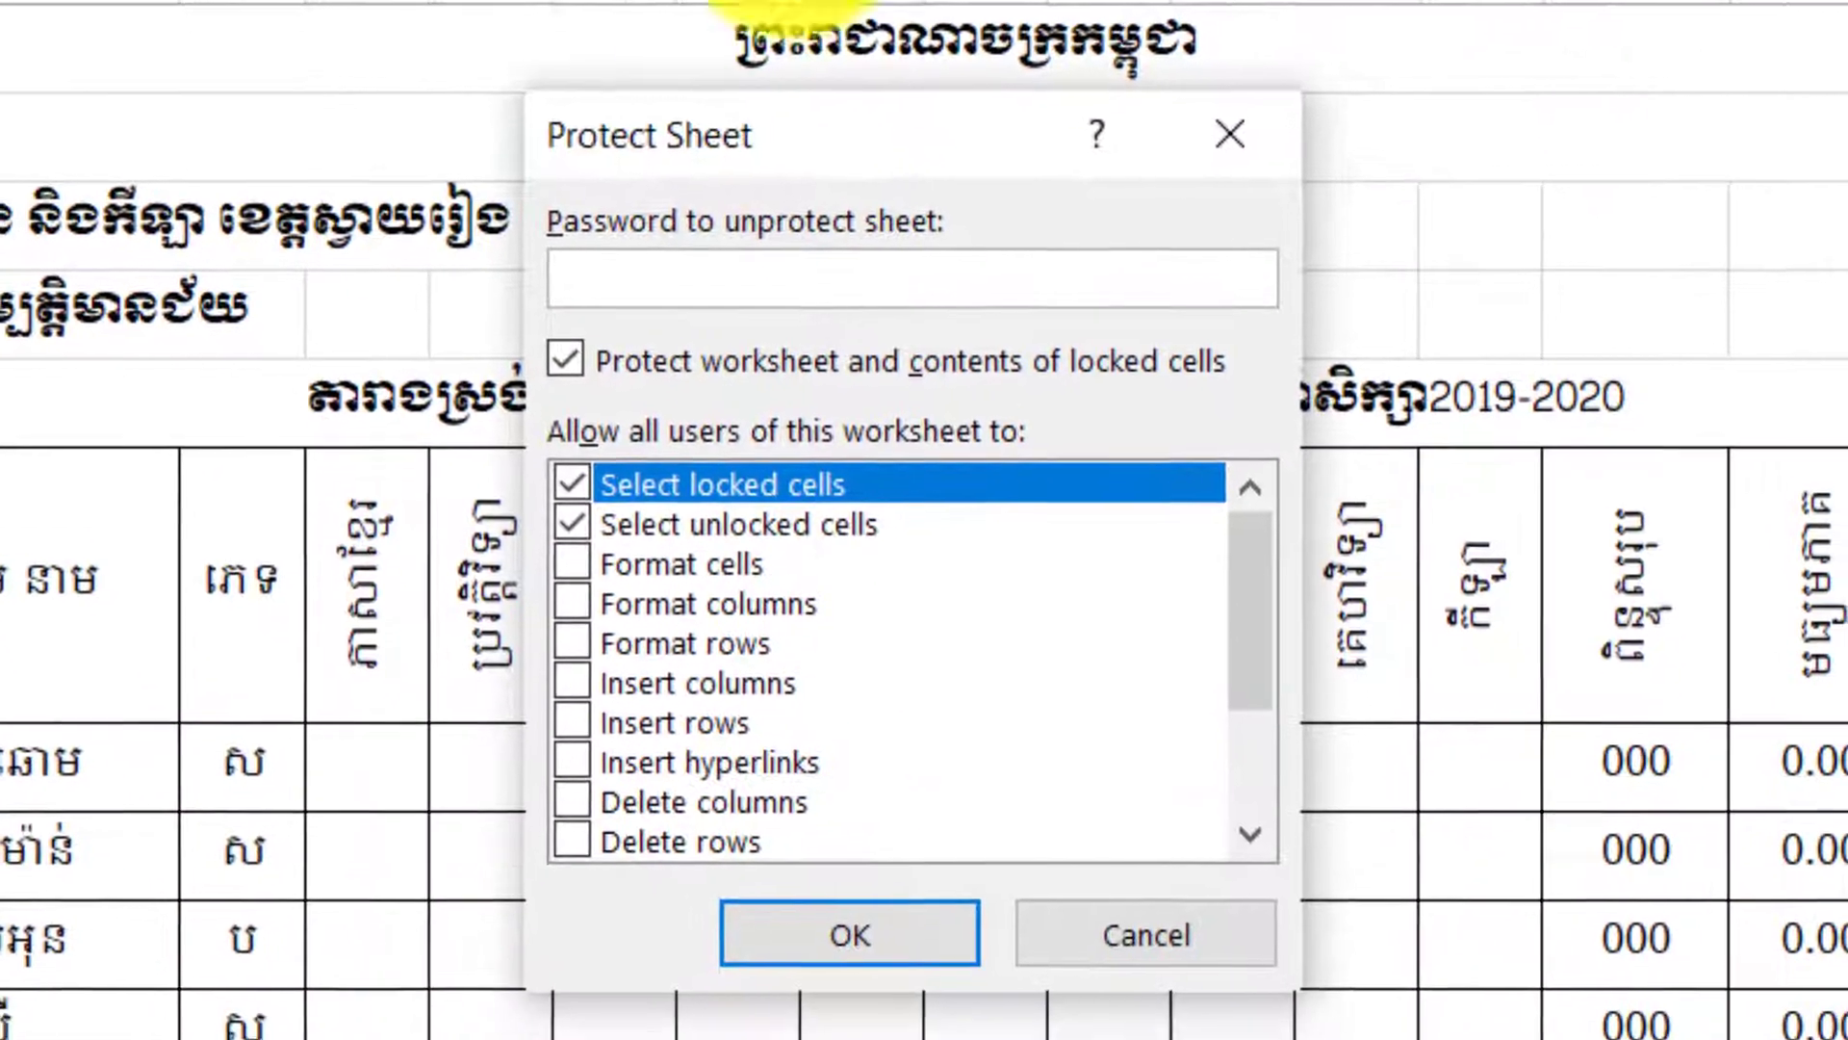
pyautogui.click(722, 272)
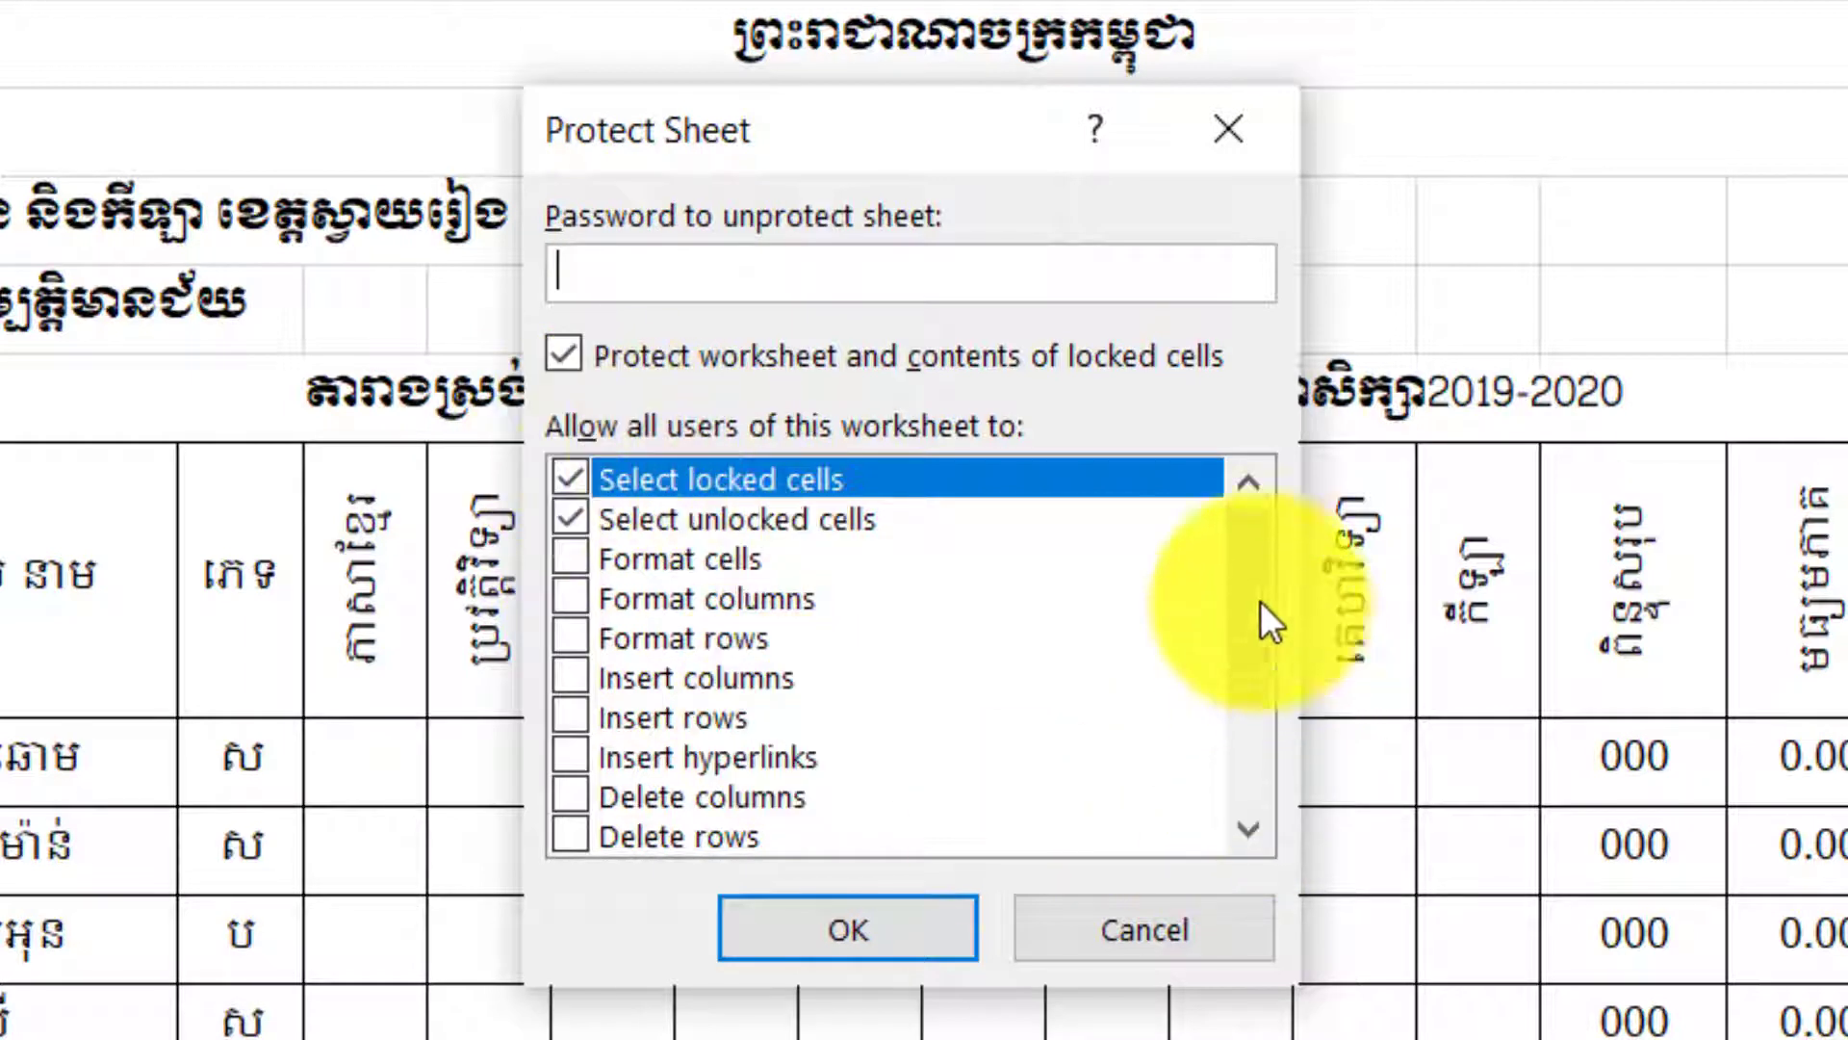
# Scroll through the permissions list, highlighting Select locked cells.
pyautogui.moveTo(1239, 568); pyautogui.dragTo(1234, 776)
pyautogui.click(1233, 564)
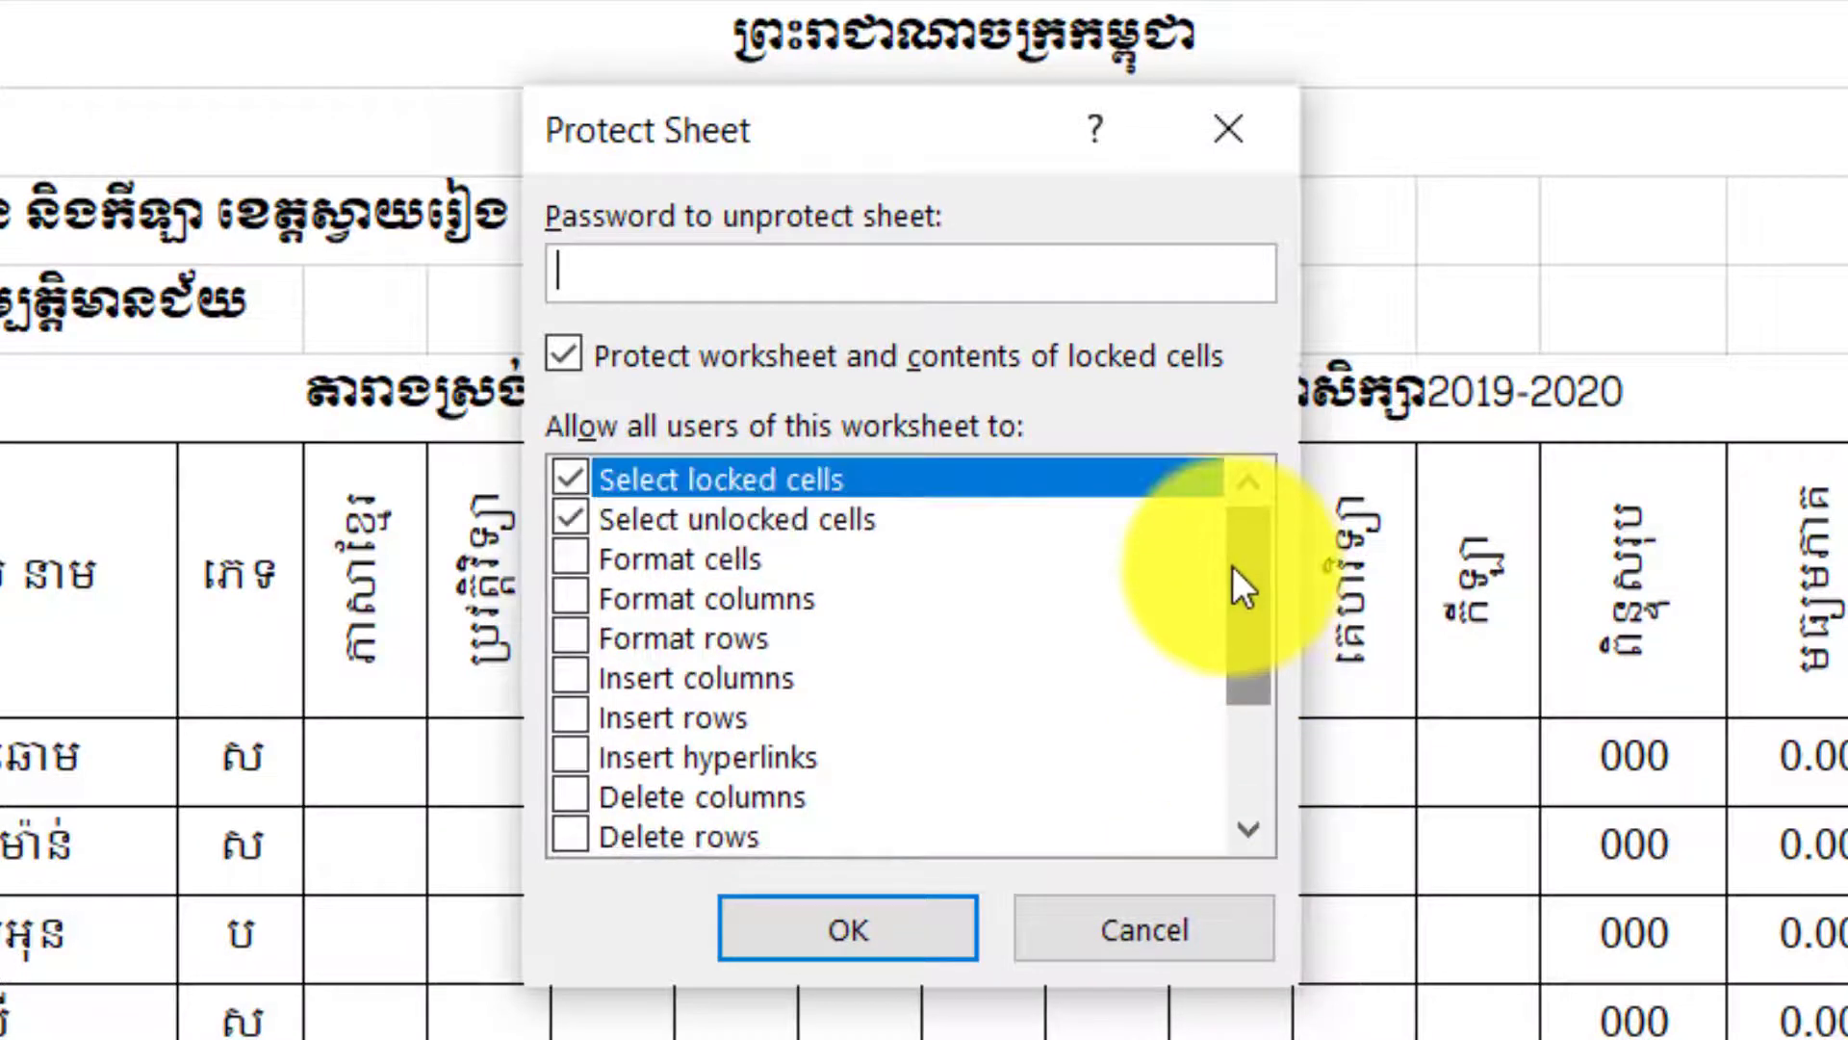
pyautogui.moveTo(1232, 565); pyautogui.dragTo(1263, 793)
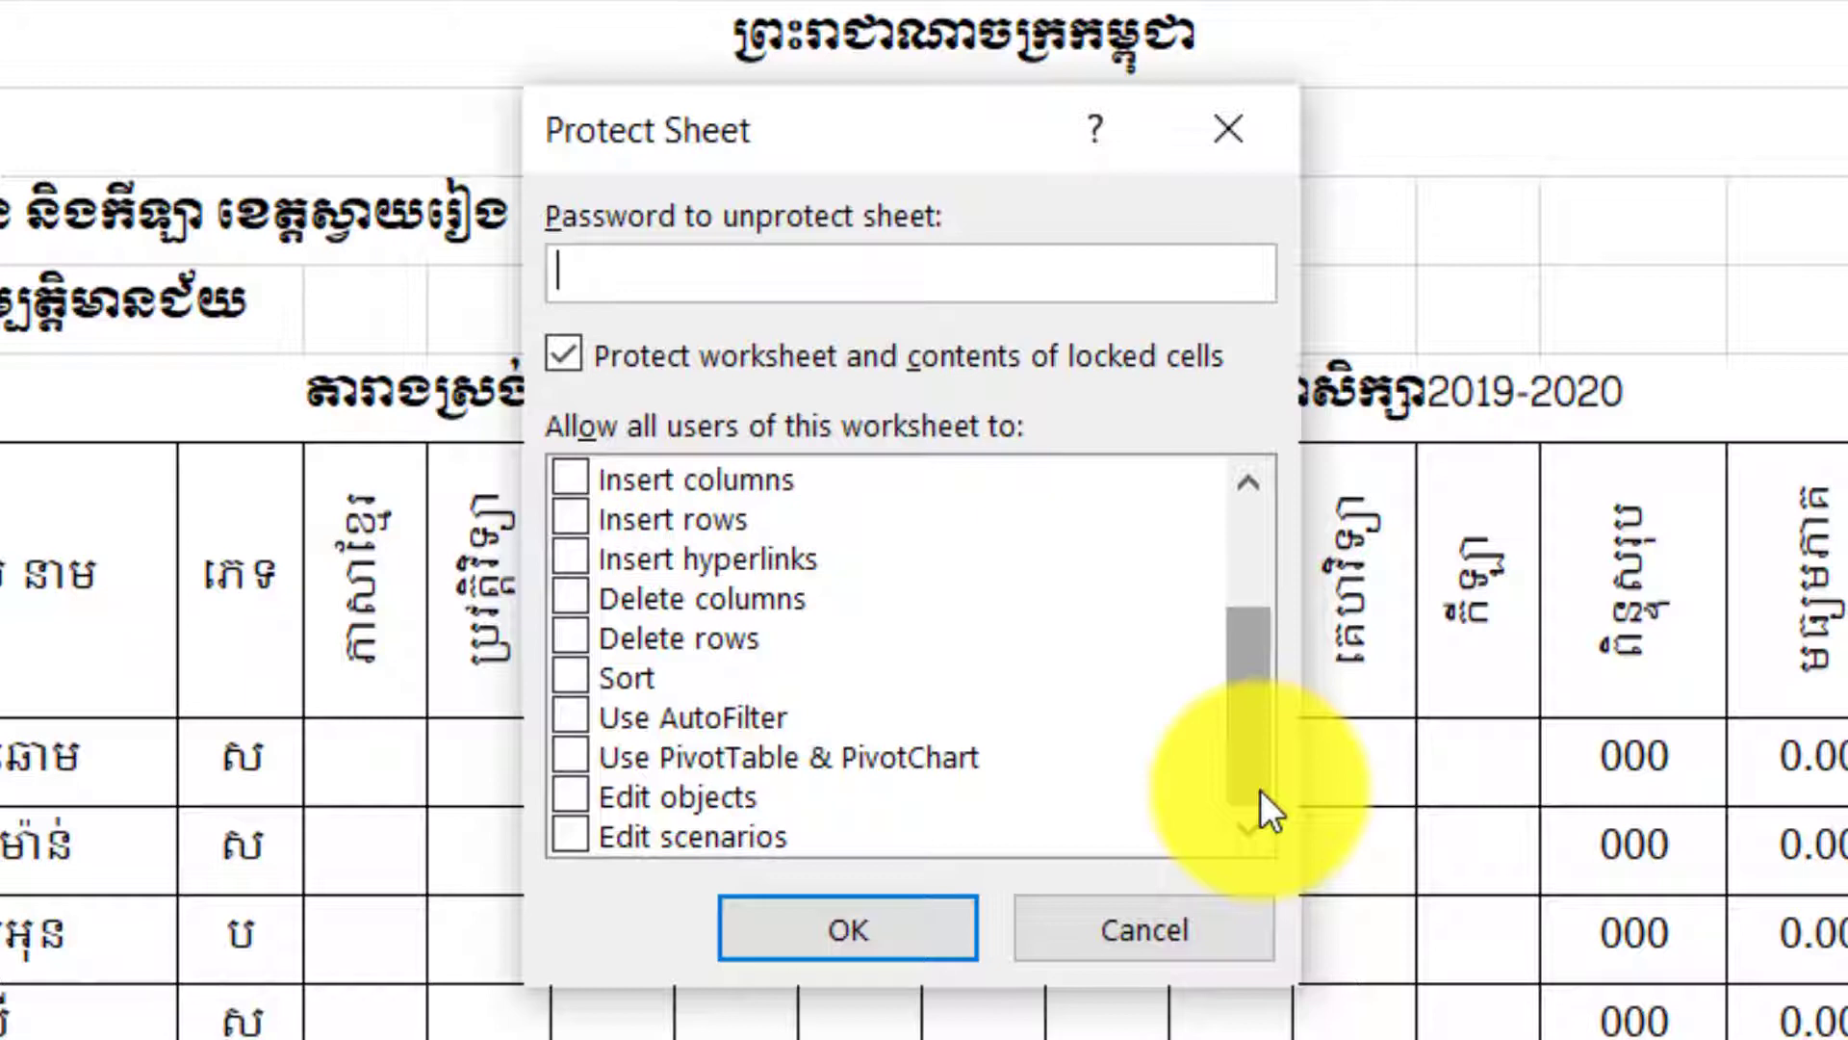
pyautogui.moveTo(1255, 780); pyautogui.dragTo(1255, 563)
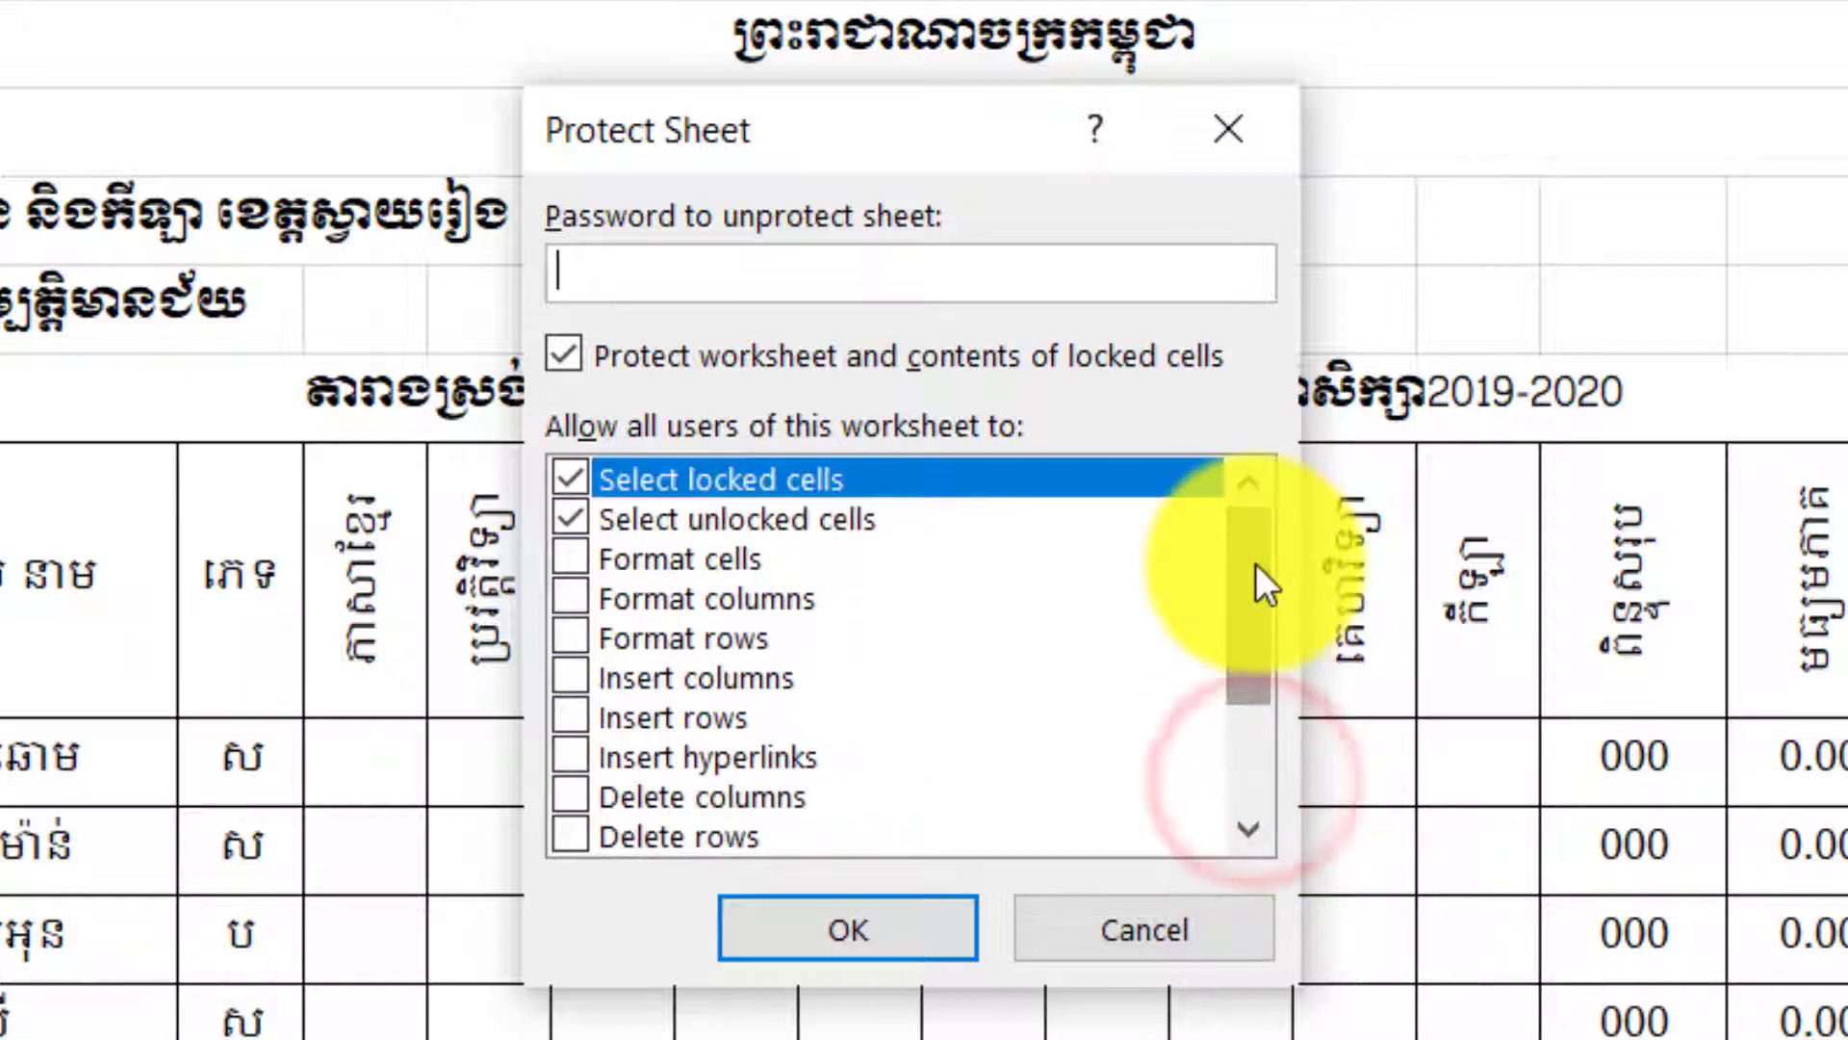
pyautogui.click(581, 481)
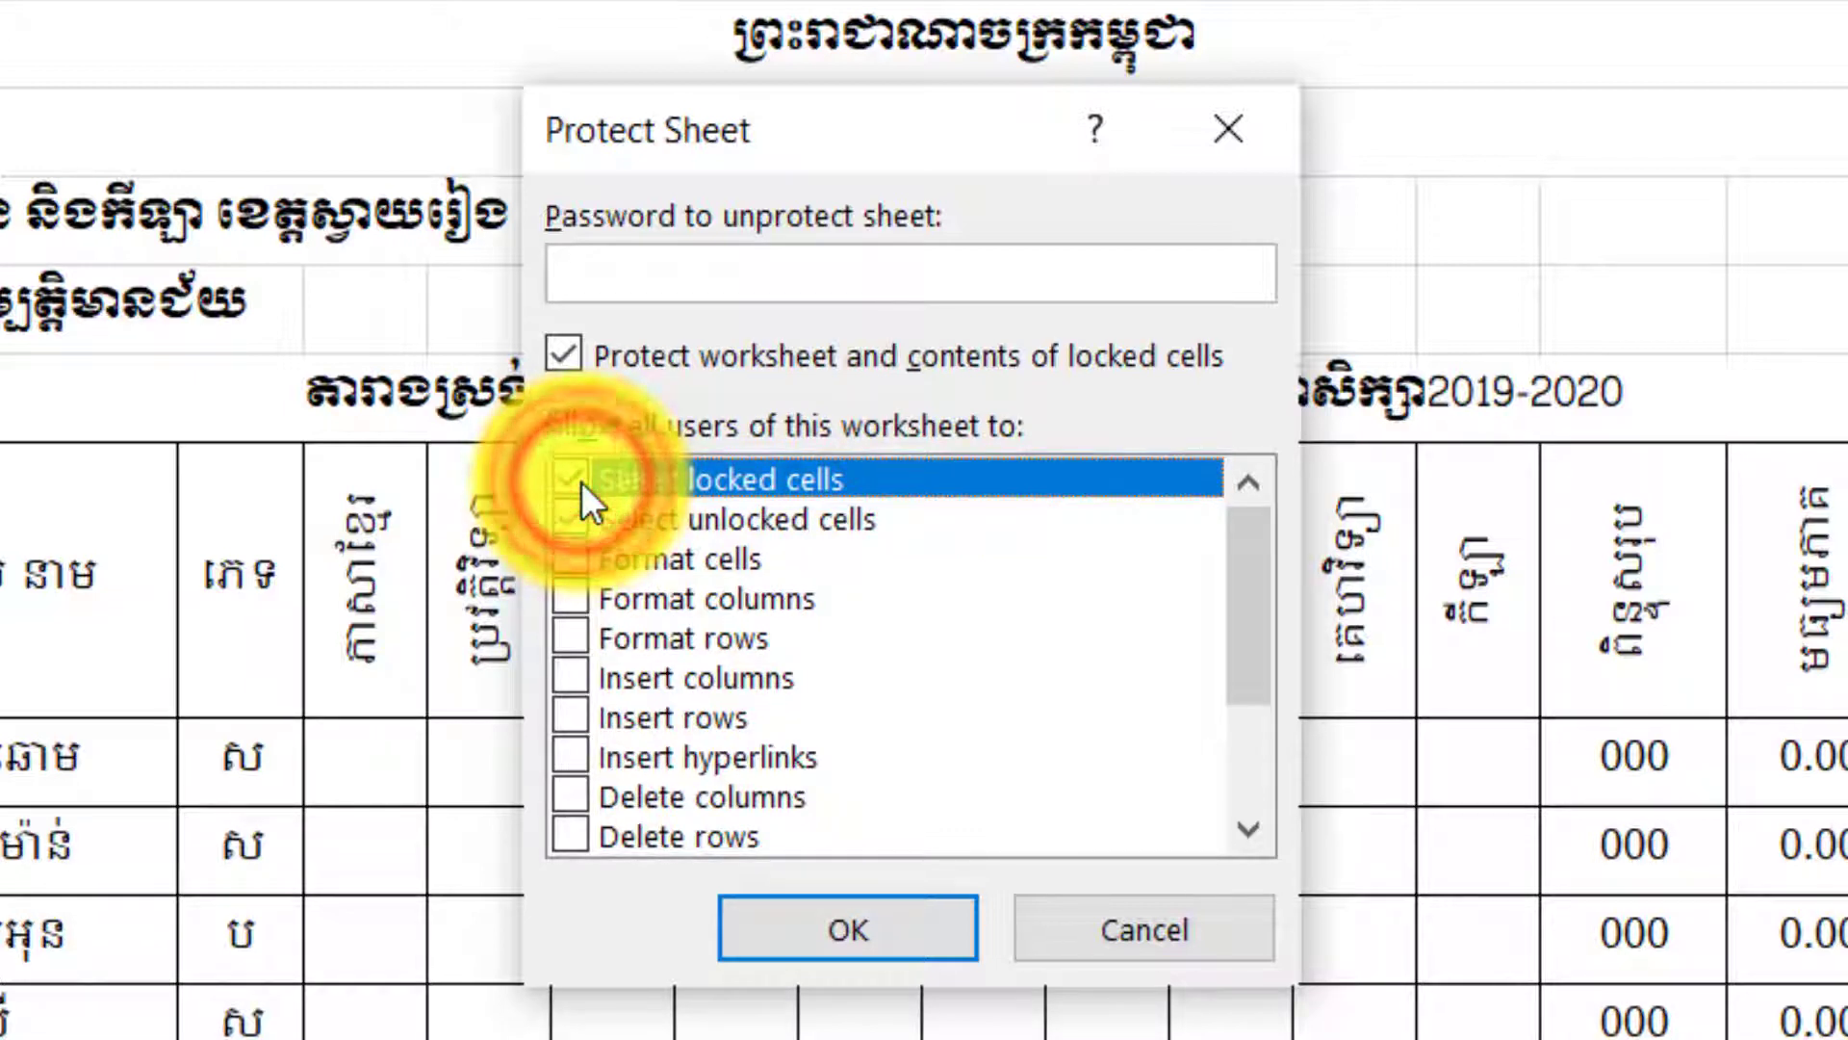
pyautogui.scroll(-1, 784, 704)
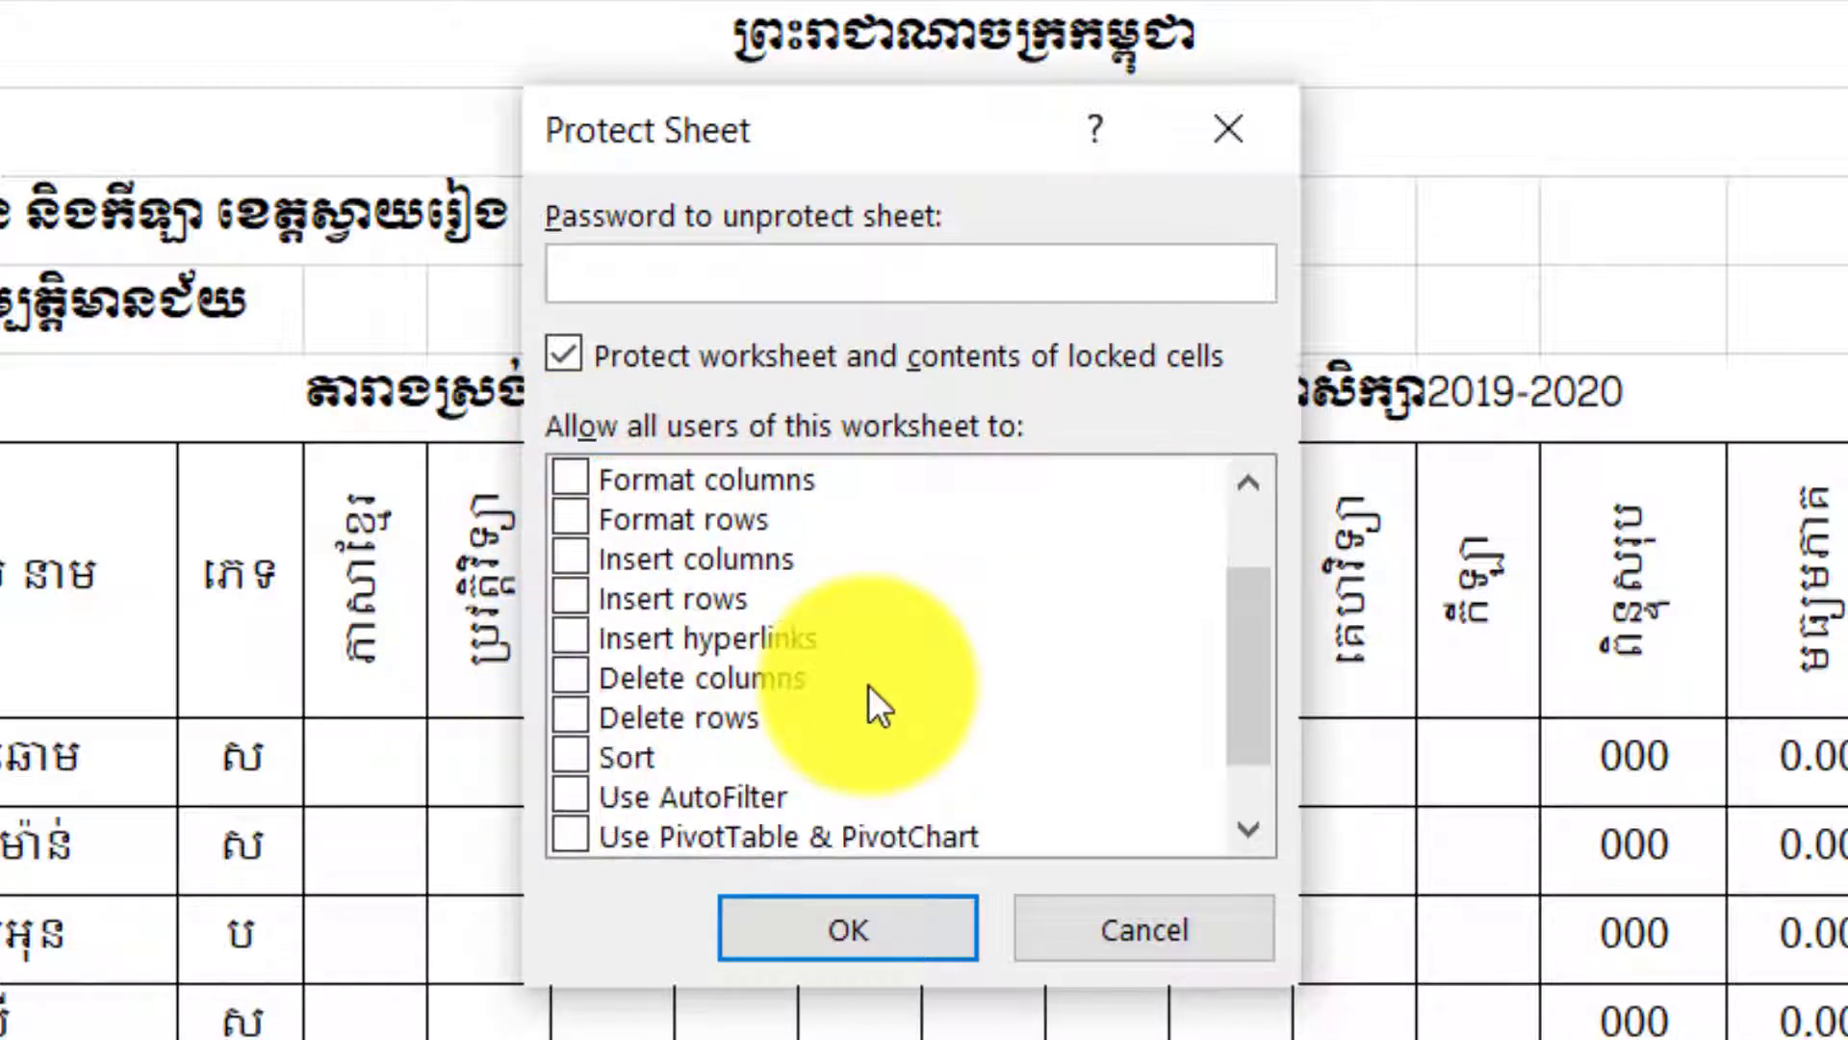
pyautogui.moveTo(1247, 715); pyautogui.dragTo(1257, 547)
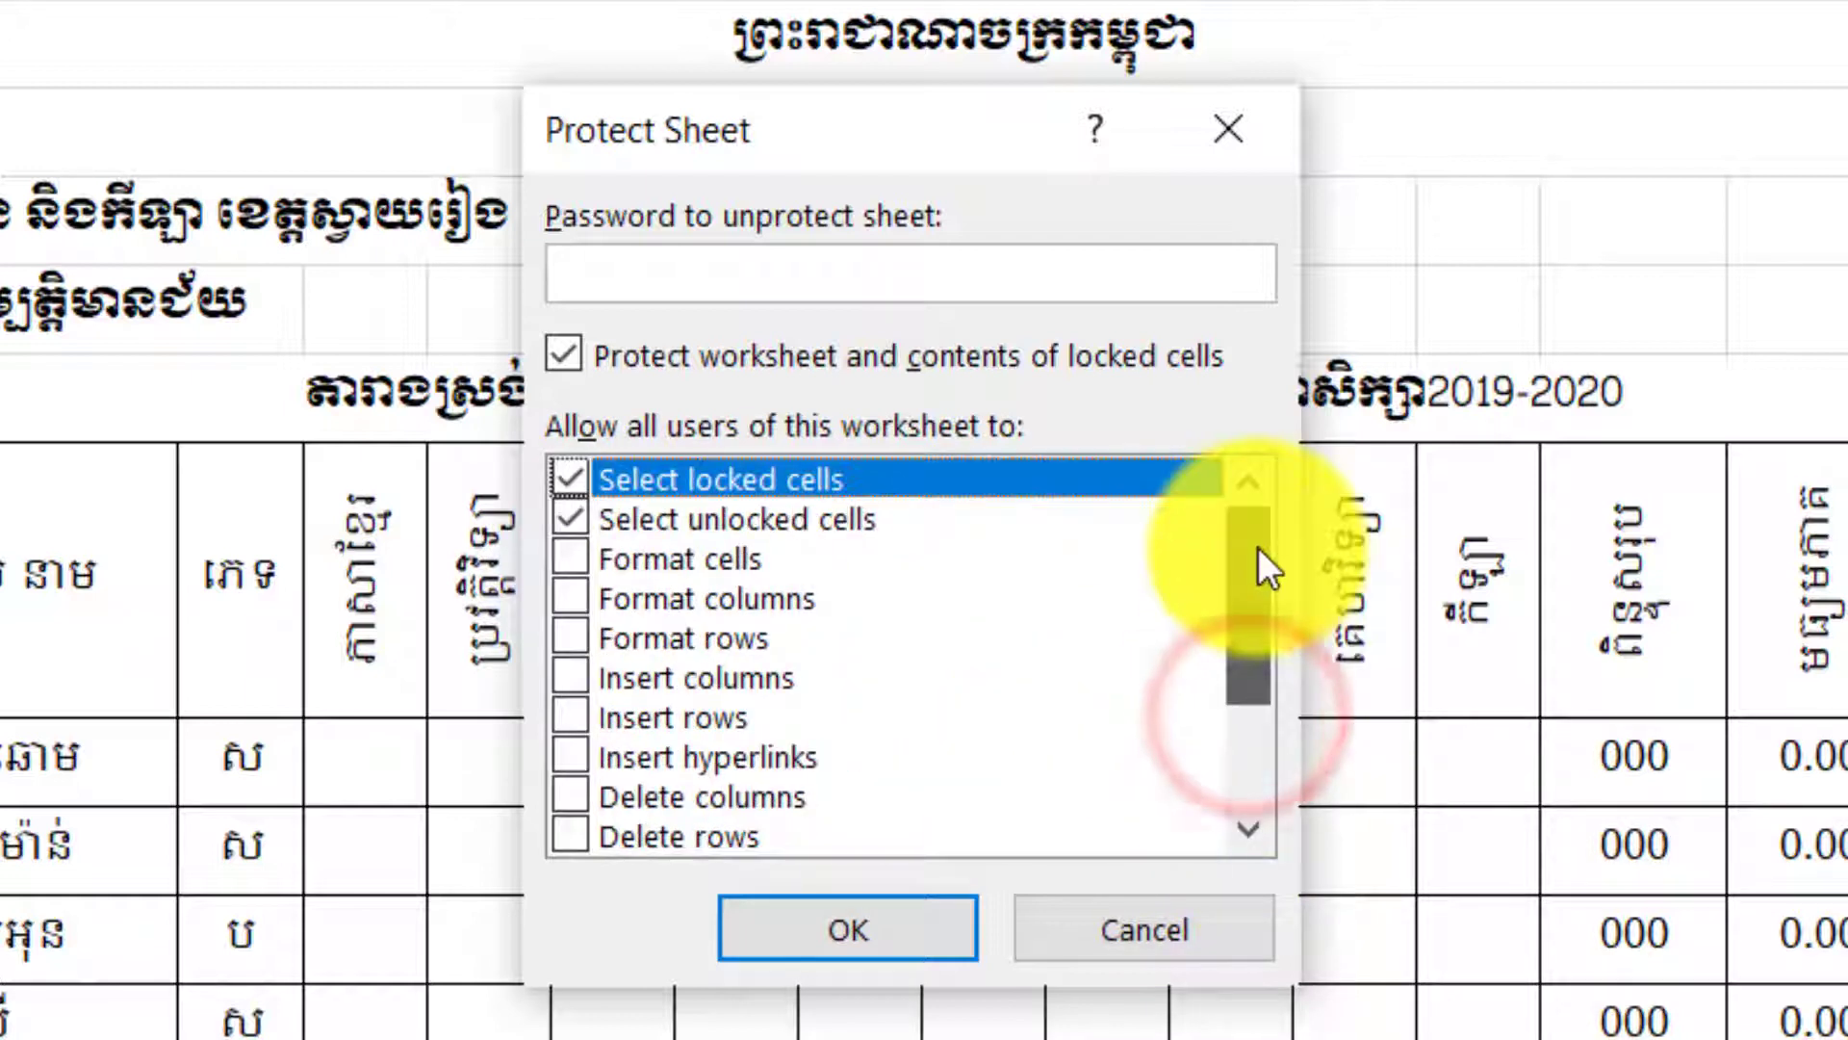
pyautogui.click(595, 465)
pyautogui.click(564, 470)
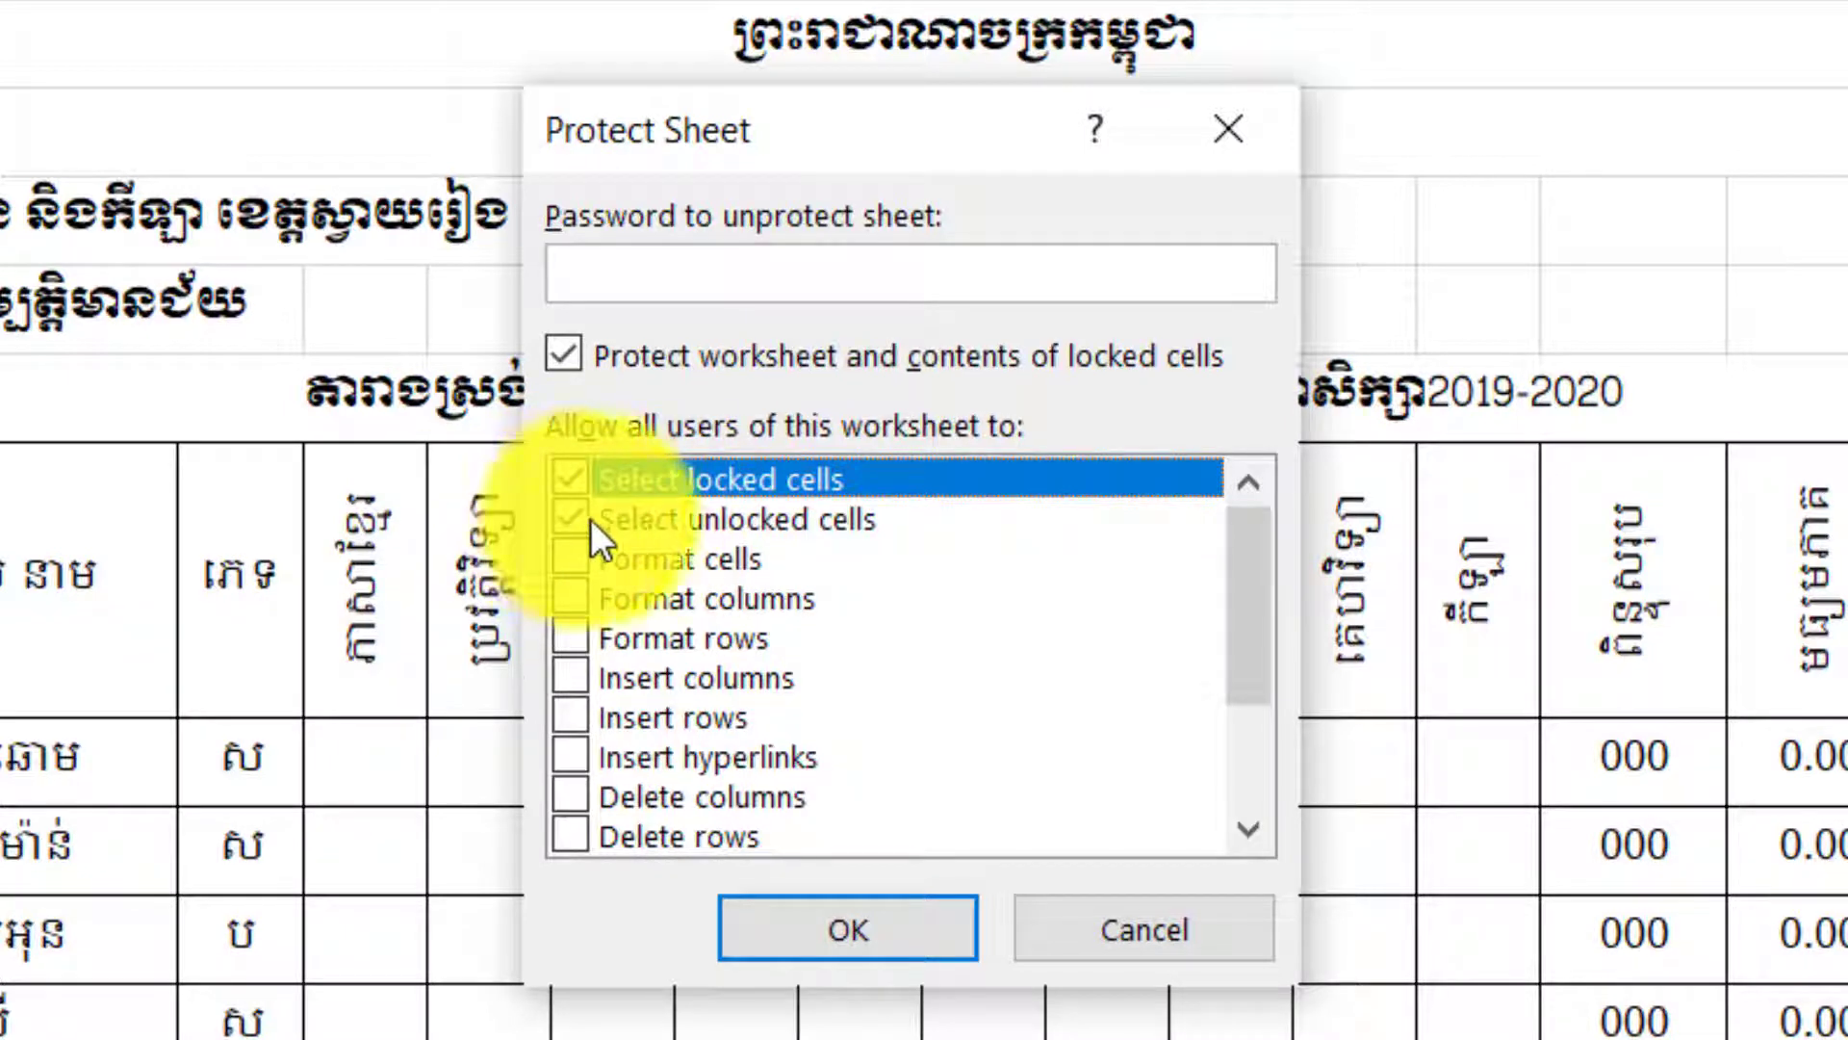
pyautogui.click(632, 518)
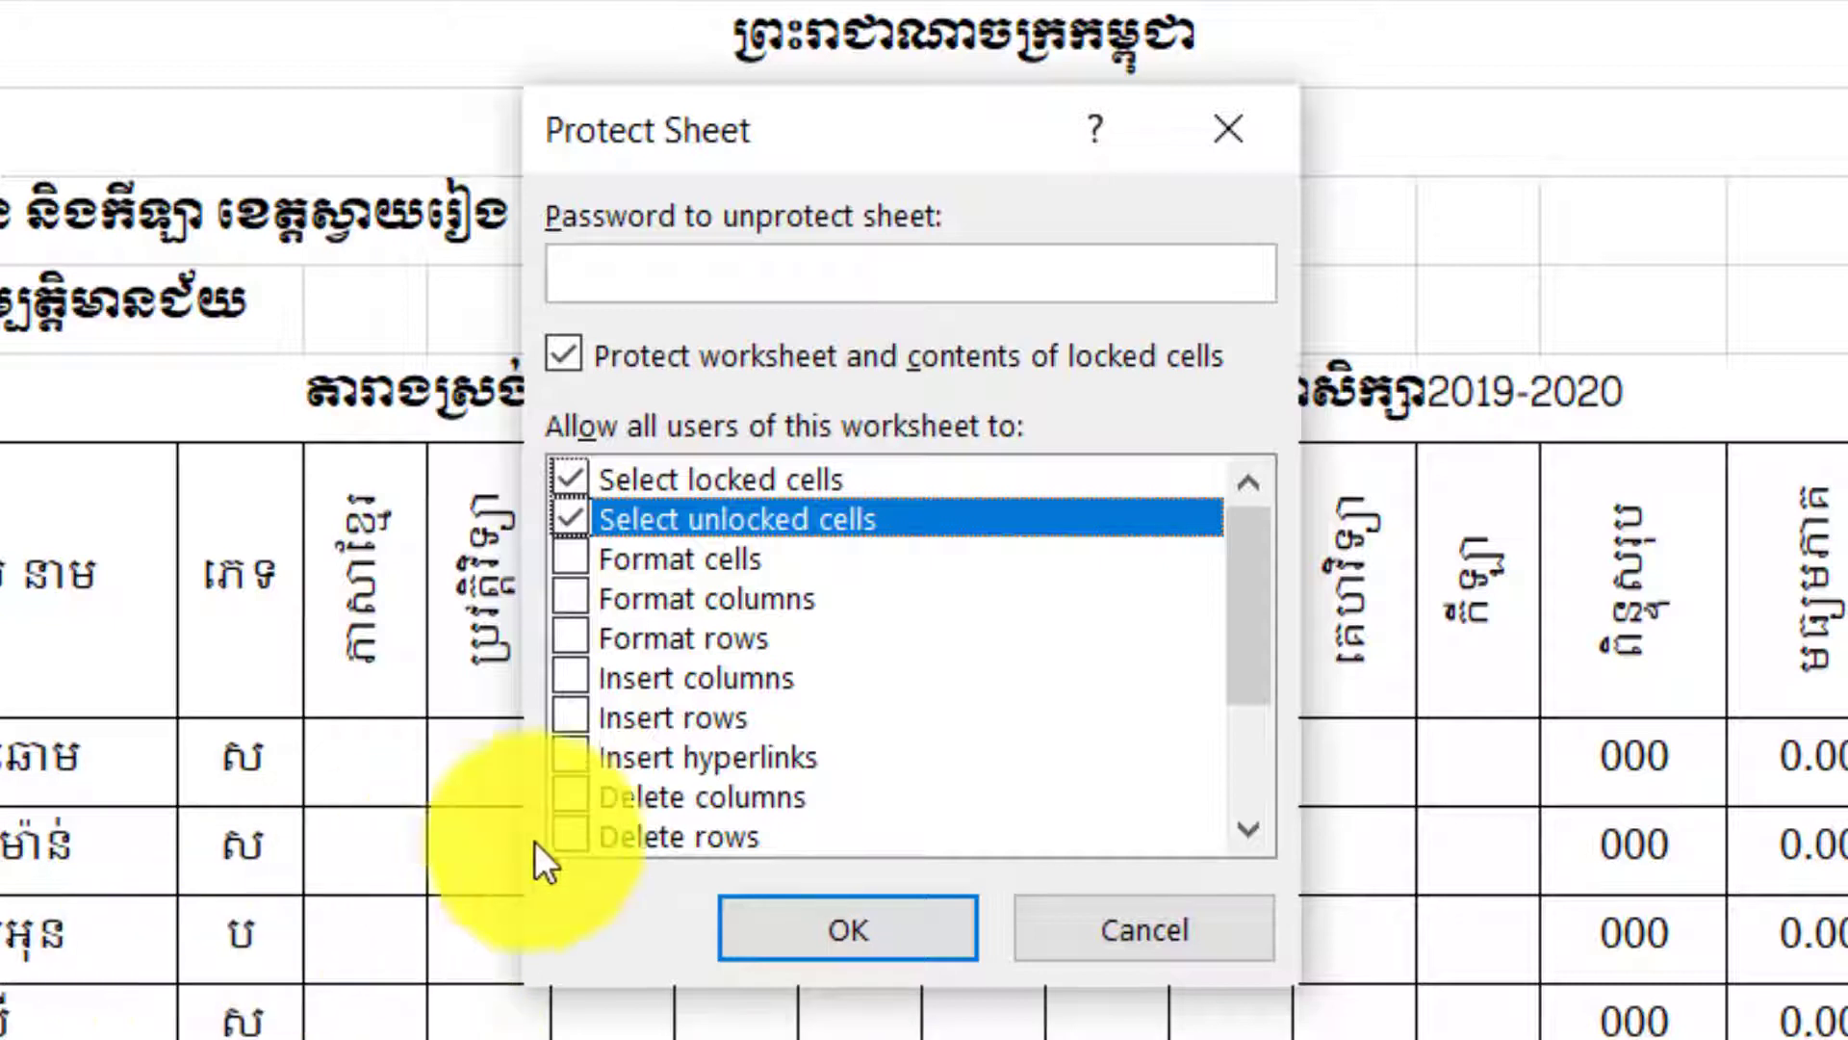
# Tick the Format cells permission, then untick it so it stays disallowed.
pyautogui.click(598, 566)
pyautogui.click(574, 564)
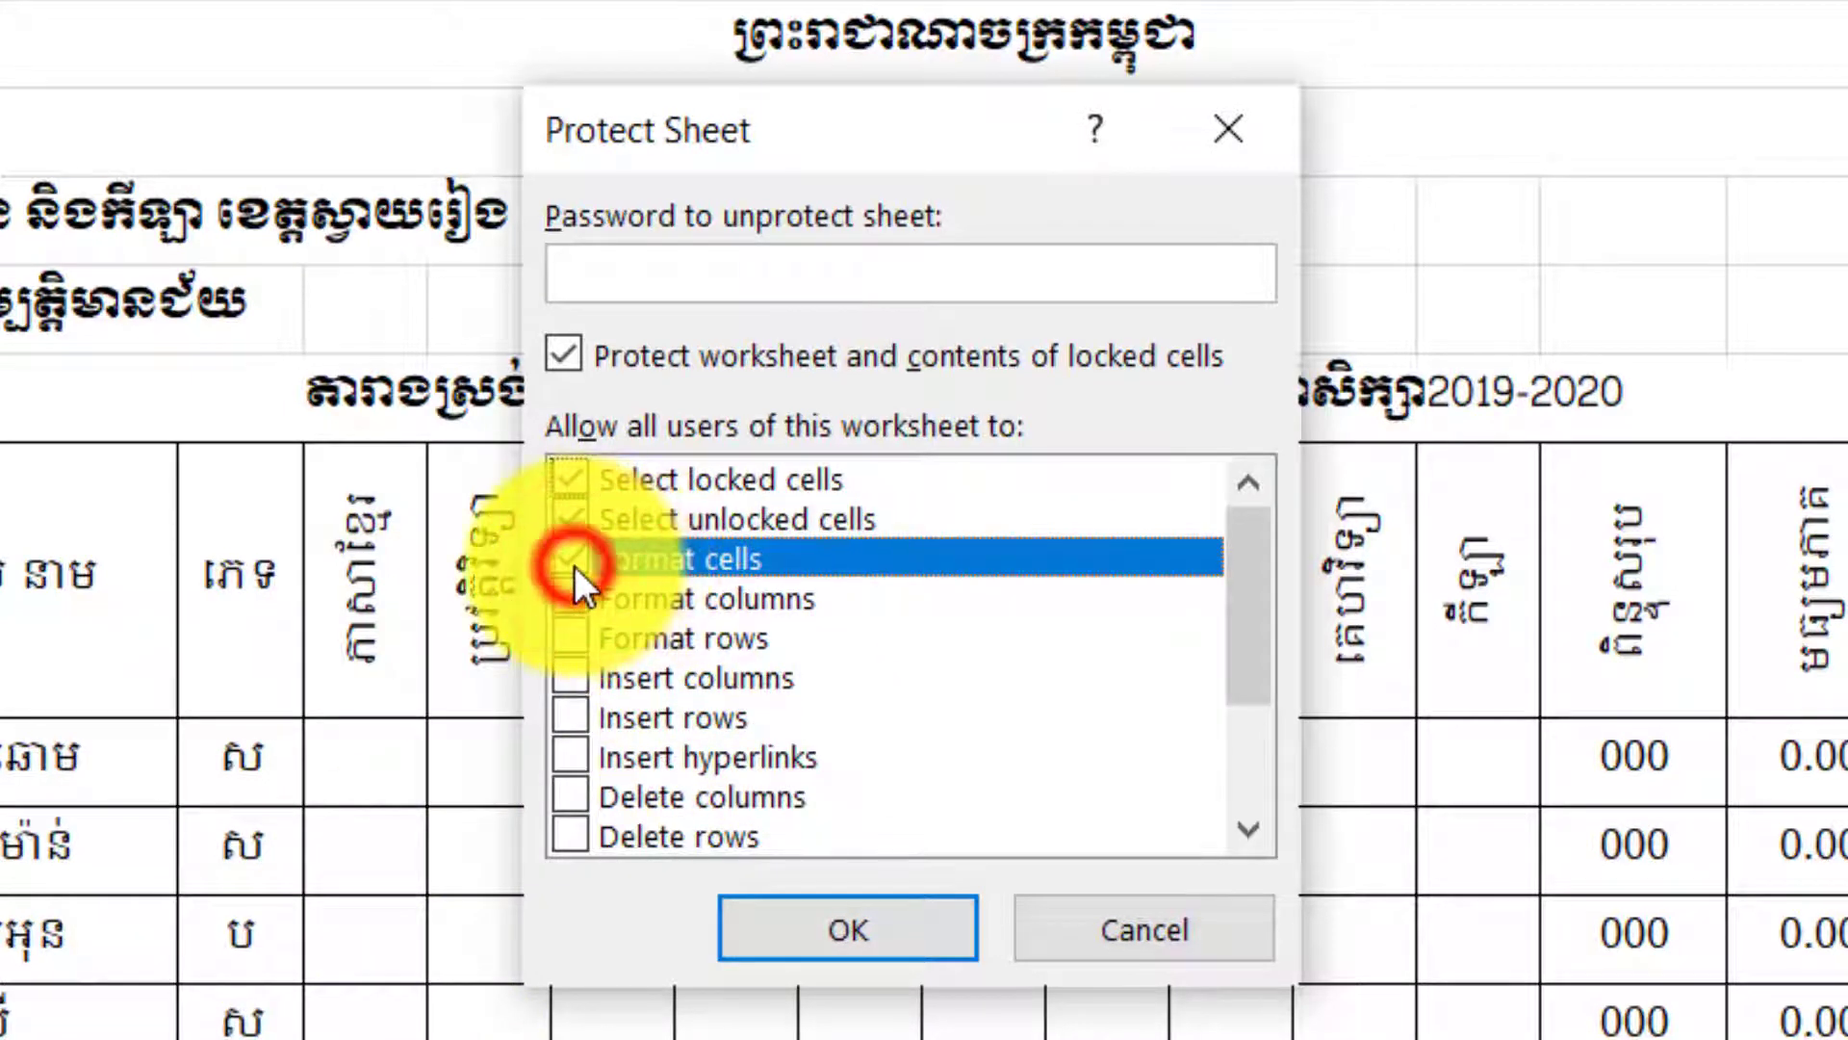
pyautogui.click(573, 562)
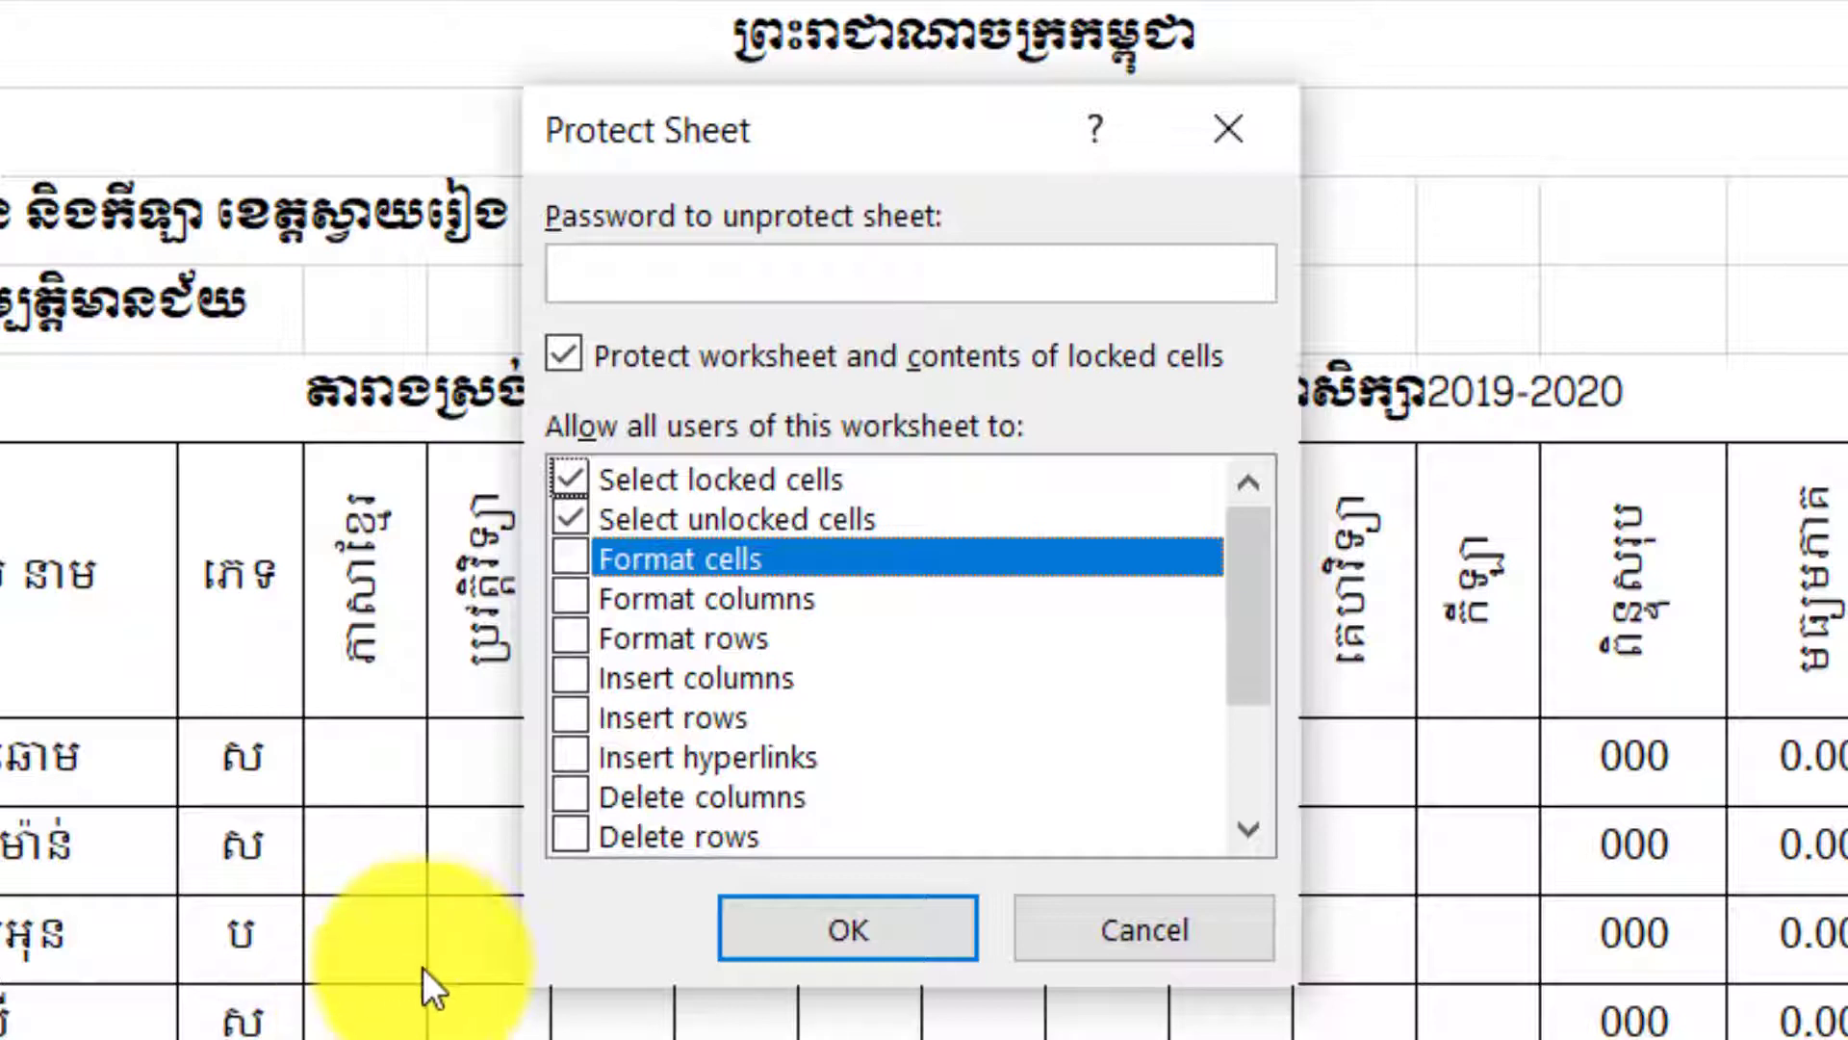
# Browse Format rows, Insert columns, rows and hyperlinks, and Delete columns and rows, leaving them unchecked.
pyautogui.click(591, 638)
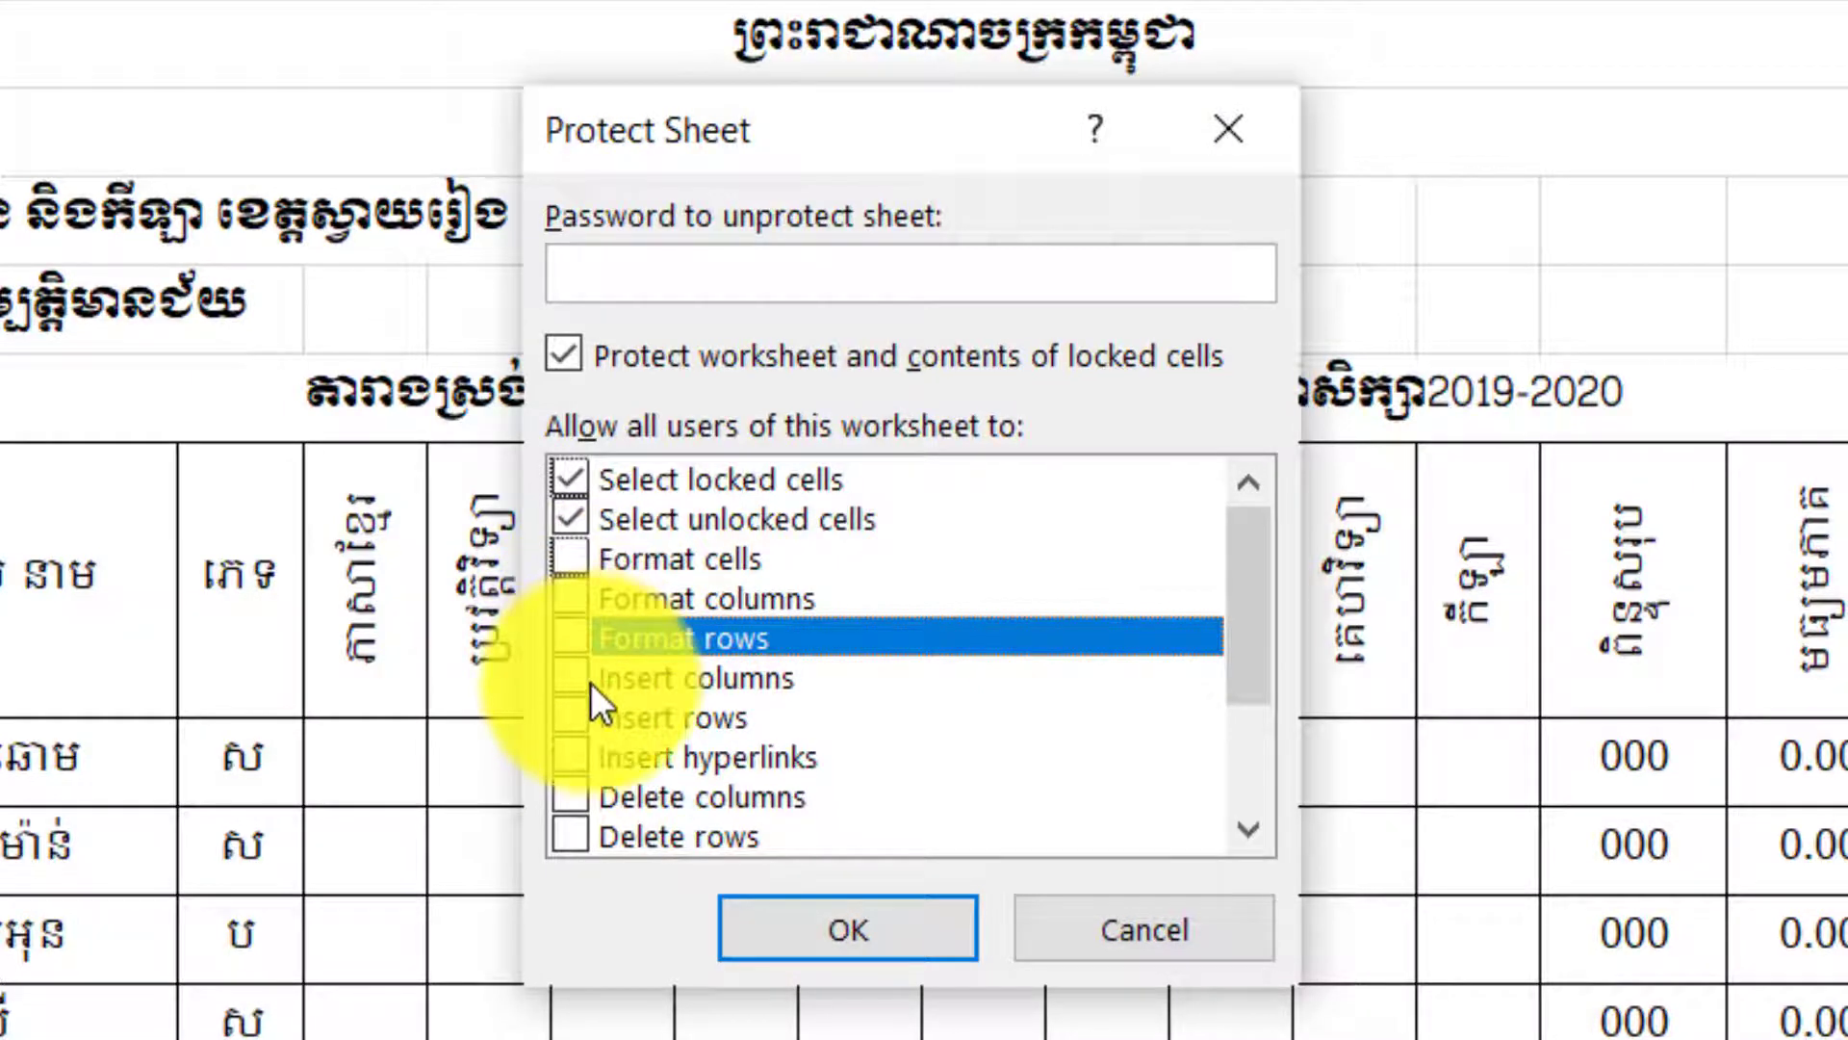
pyautogui.click(616, 680)
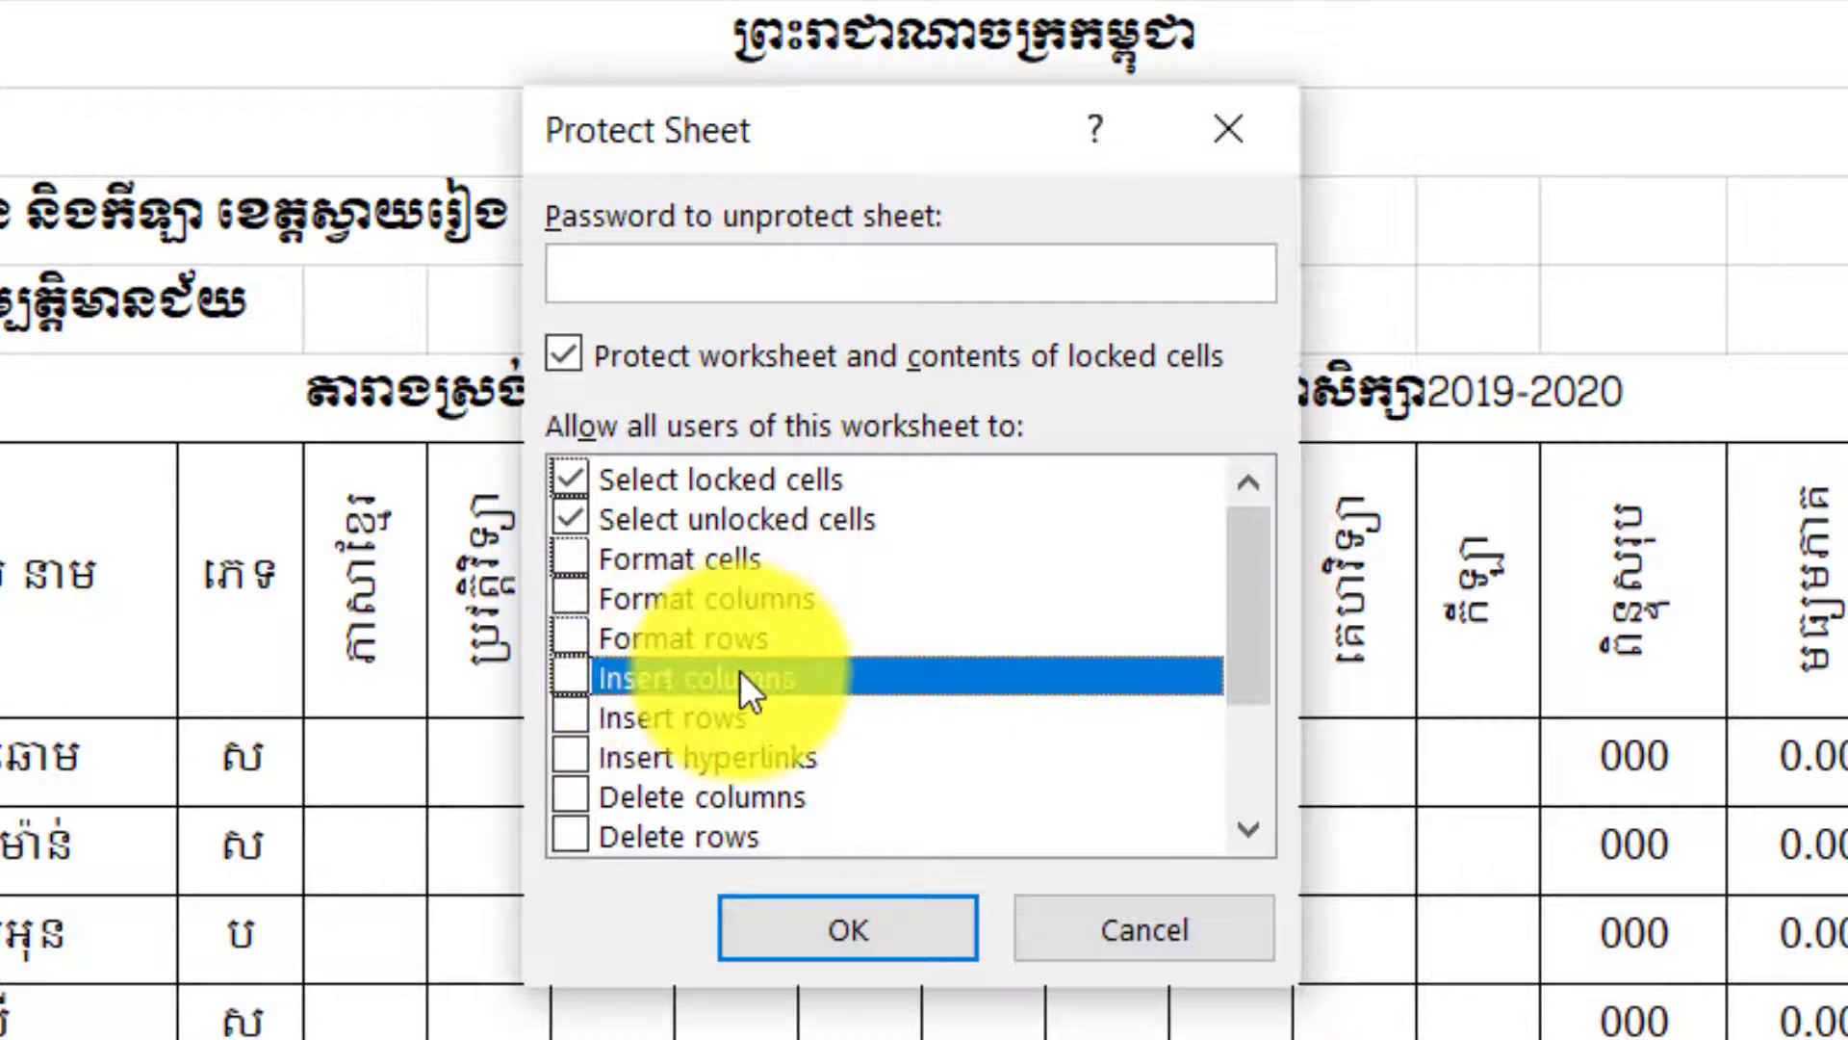
pyautogui.click(639, 730)
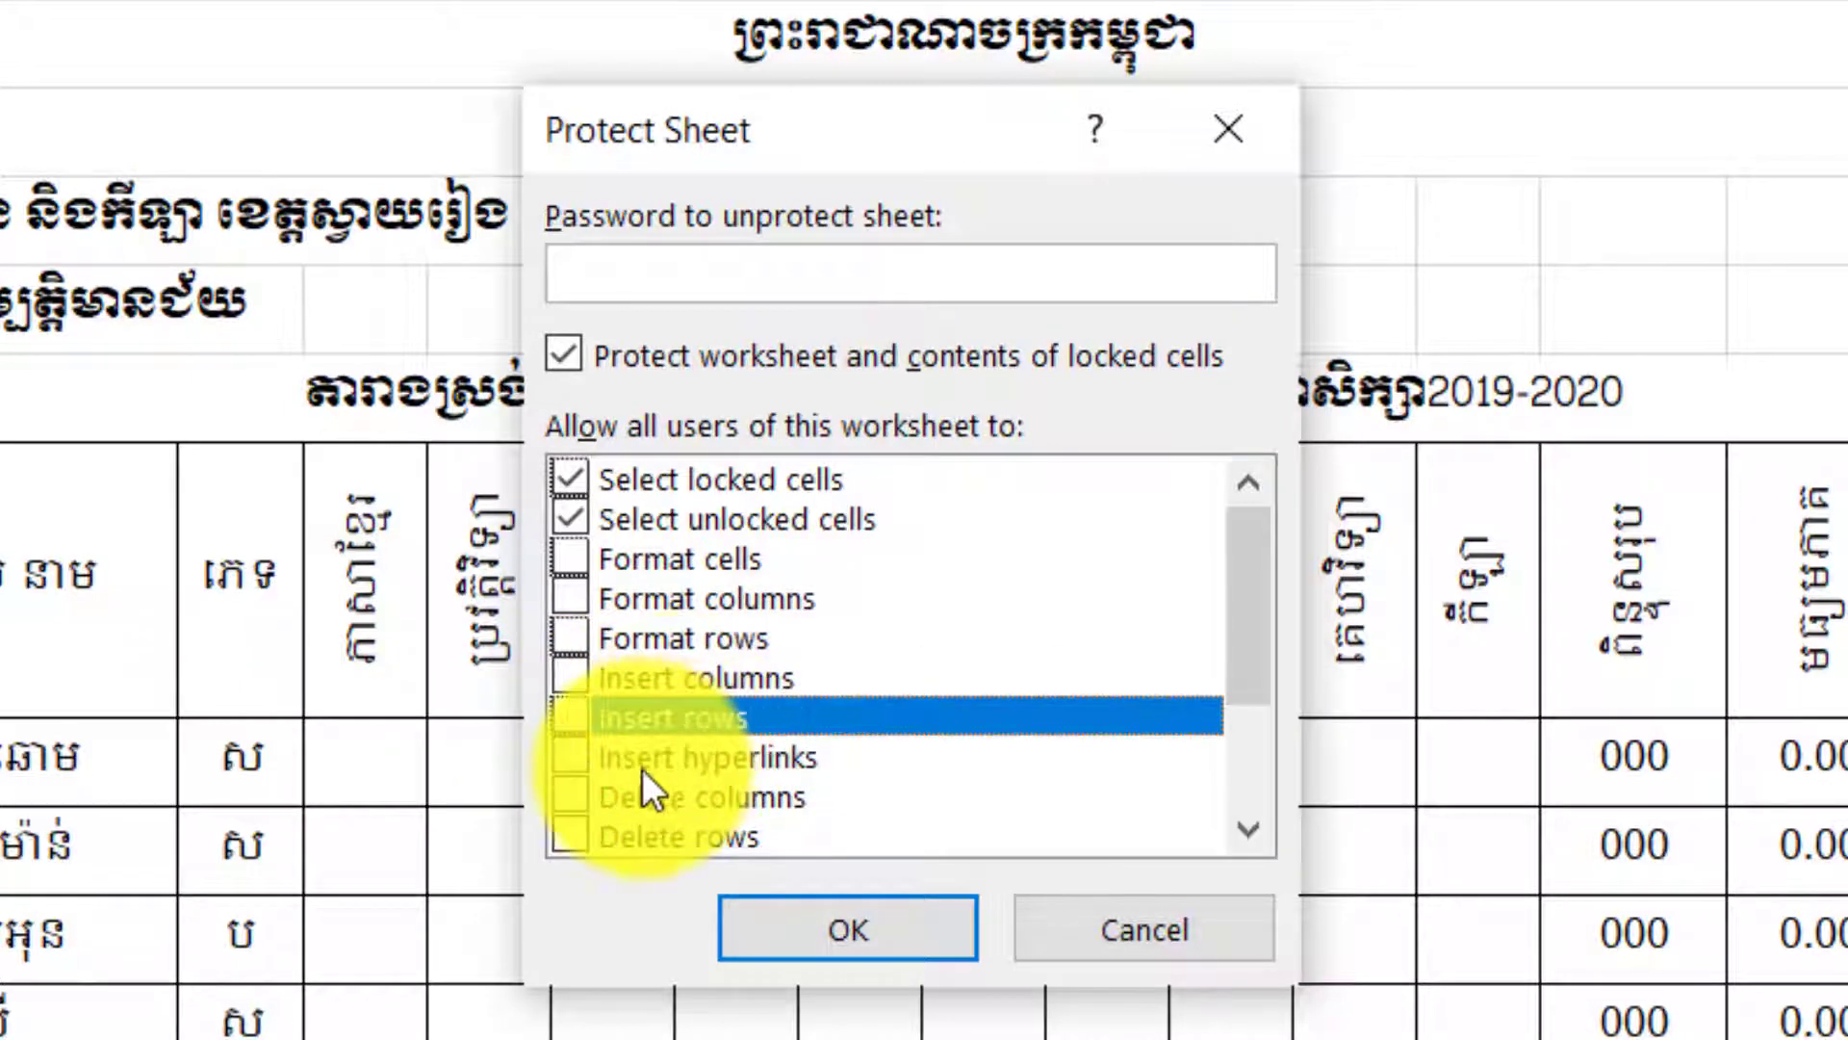
pyautogui.click(662, 749)
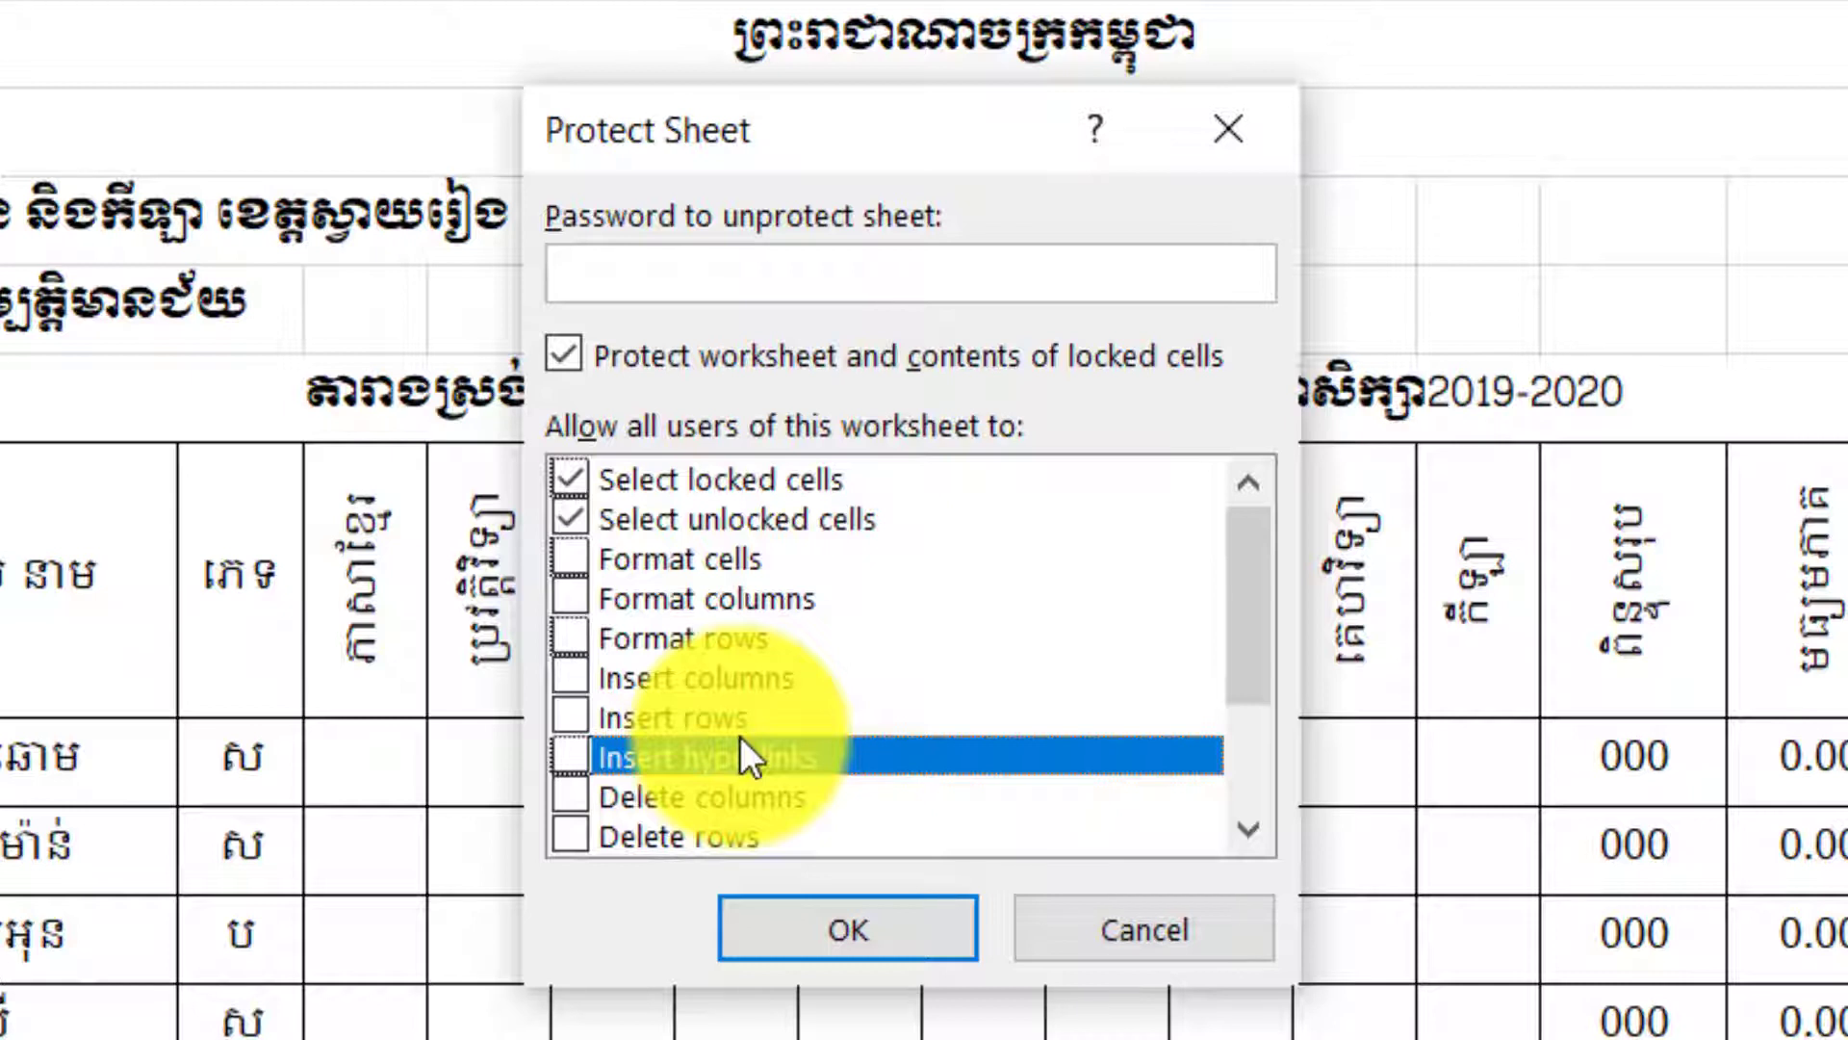
pyautogui.click(719, 806)
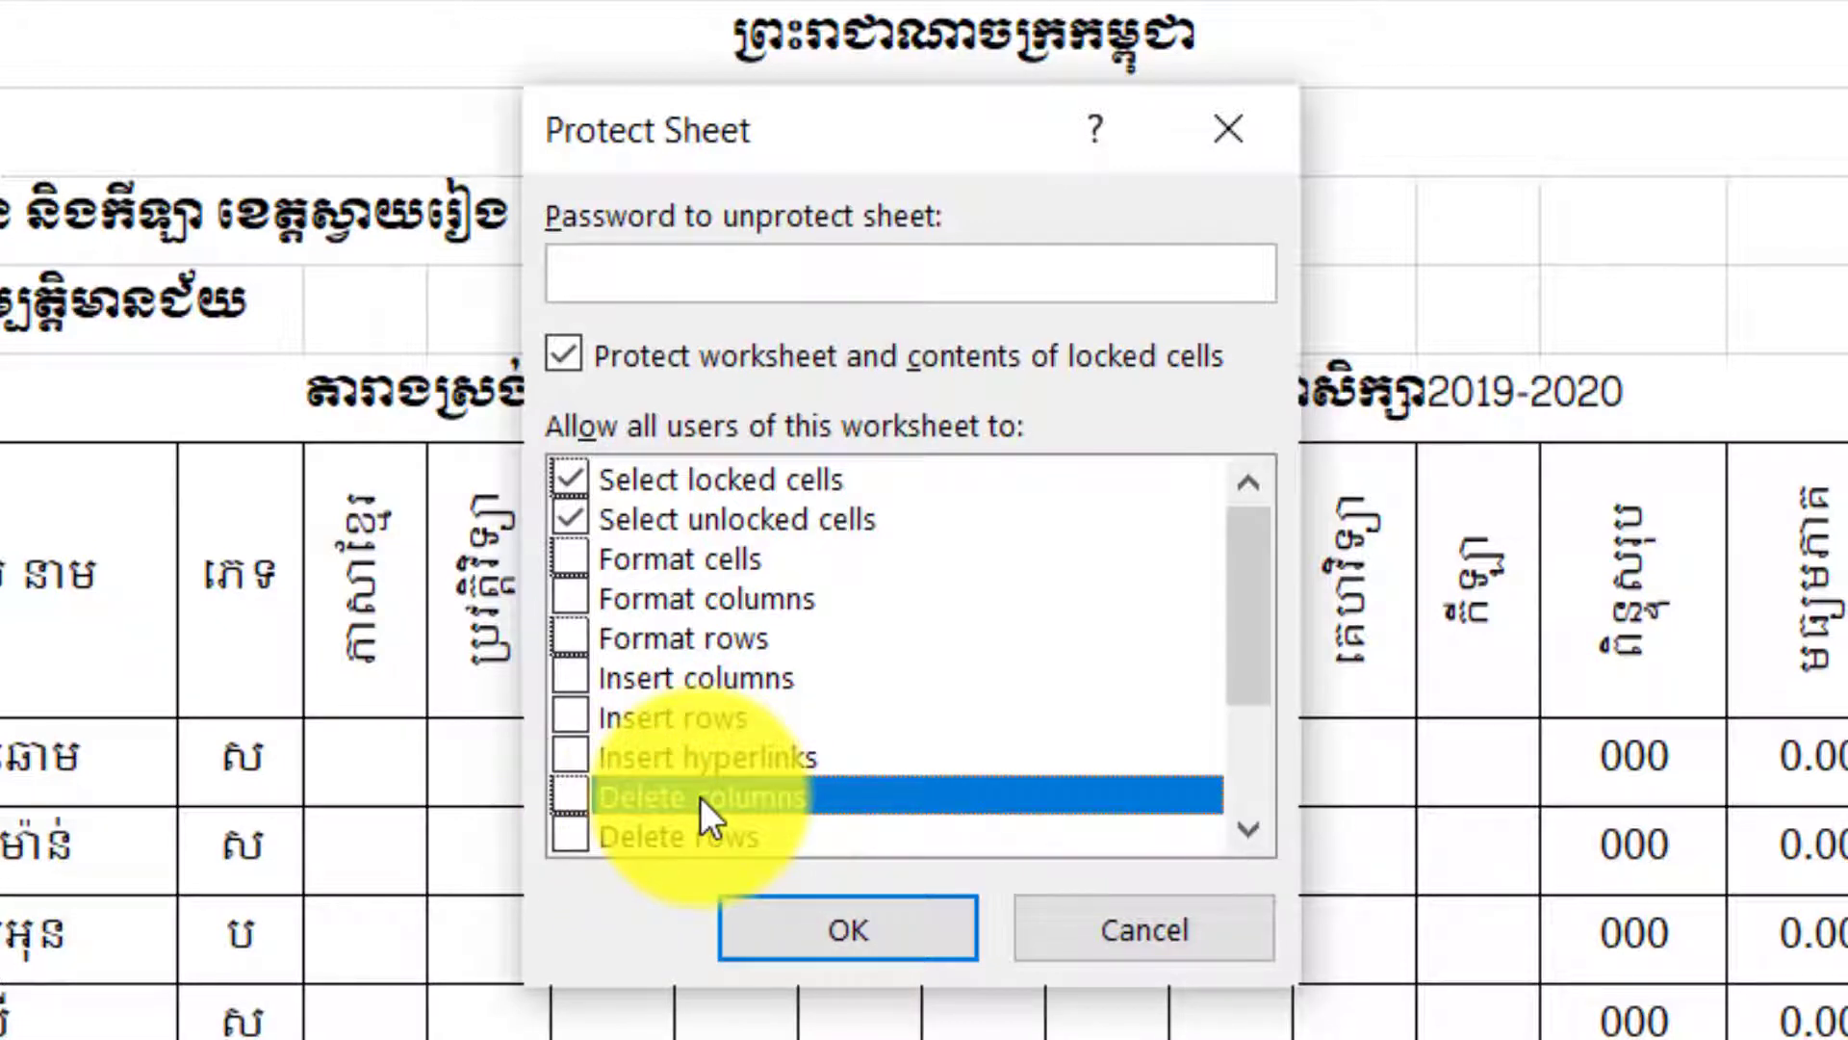
pyautogui.click(679, 839)
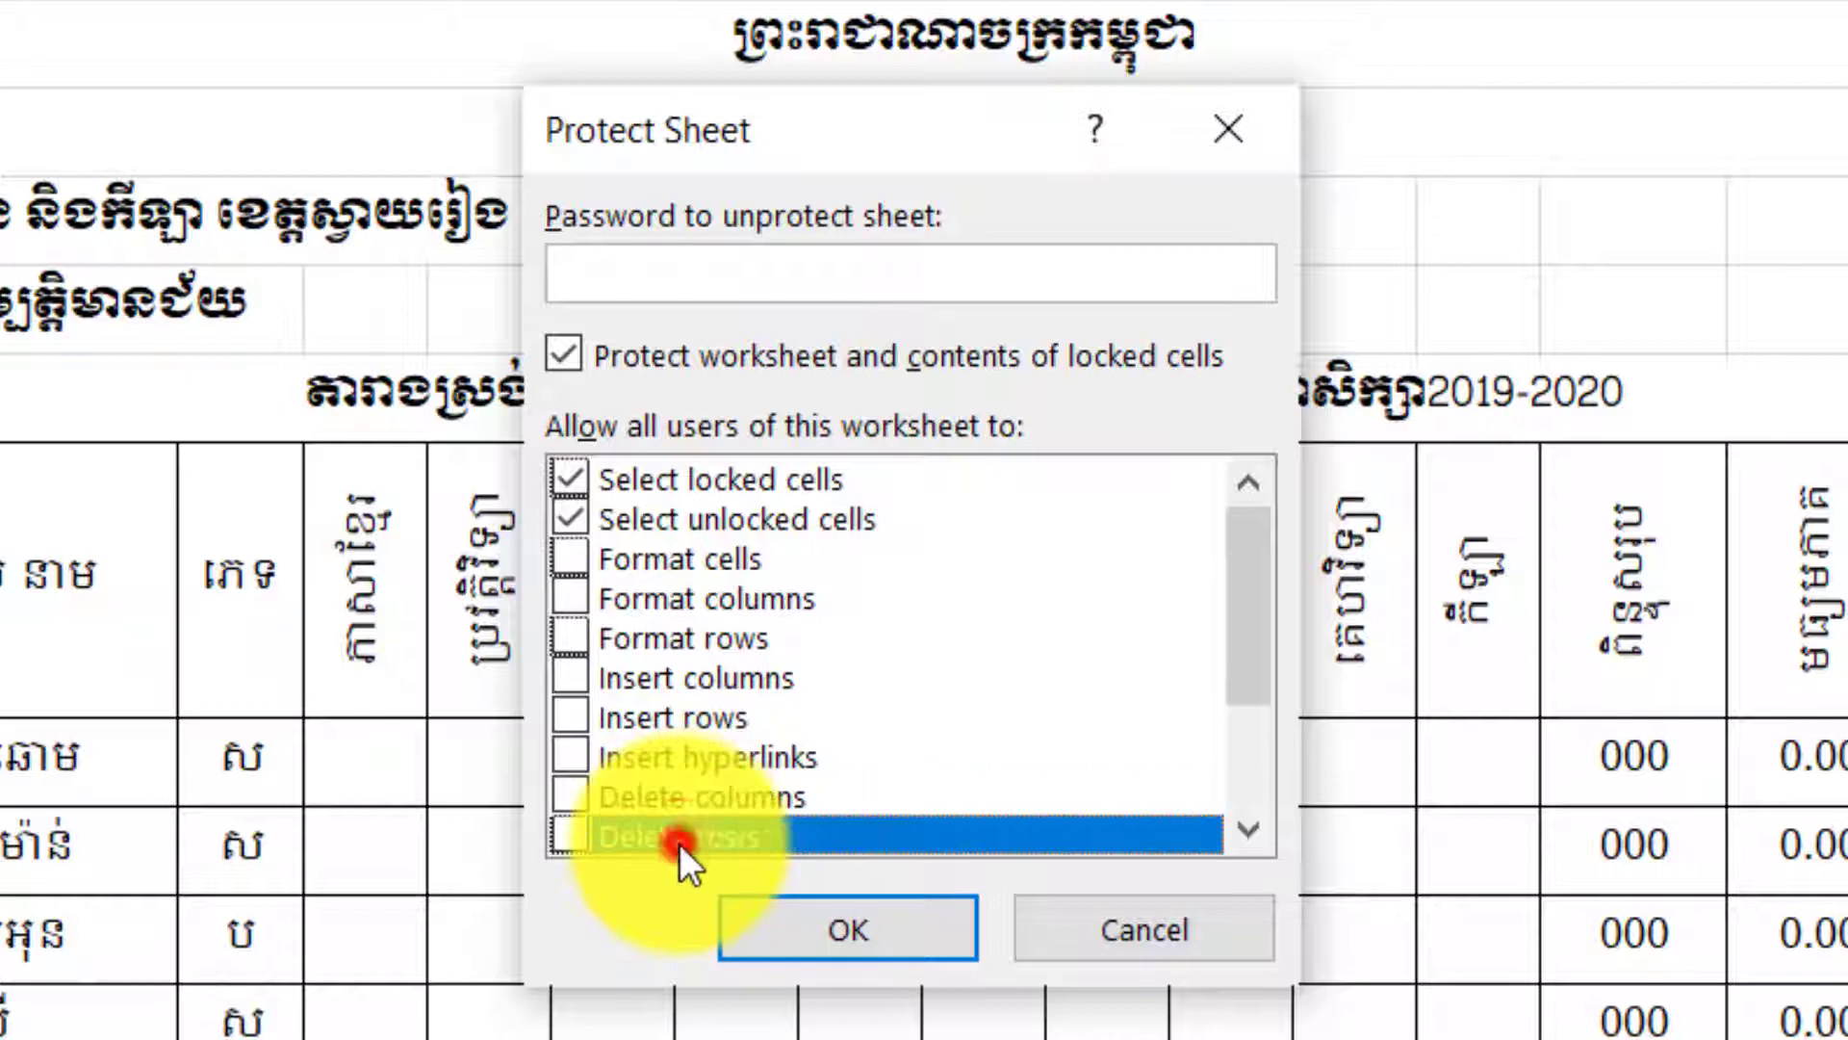
pyautogui.moveTo(1240, 612); pyautogui.dragTo(1232, 719)
pyautogui.click(678, 680)
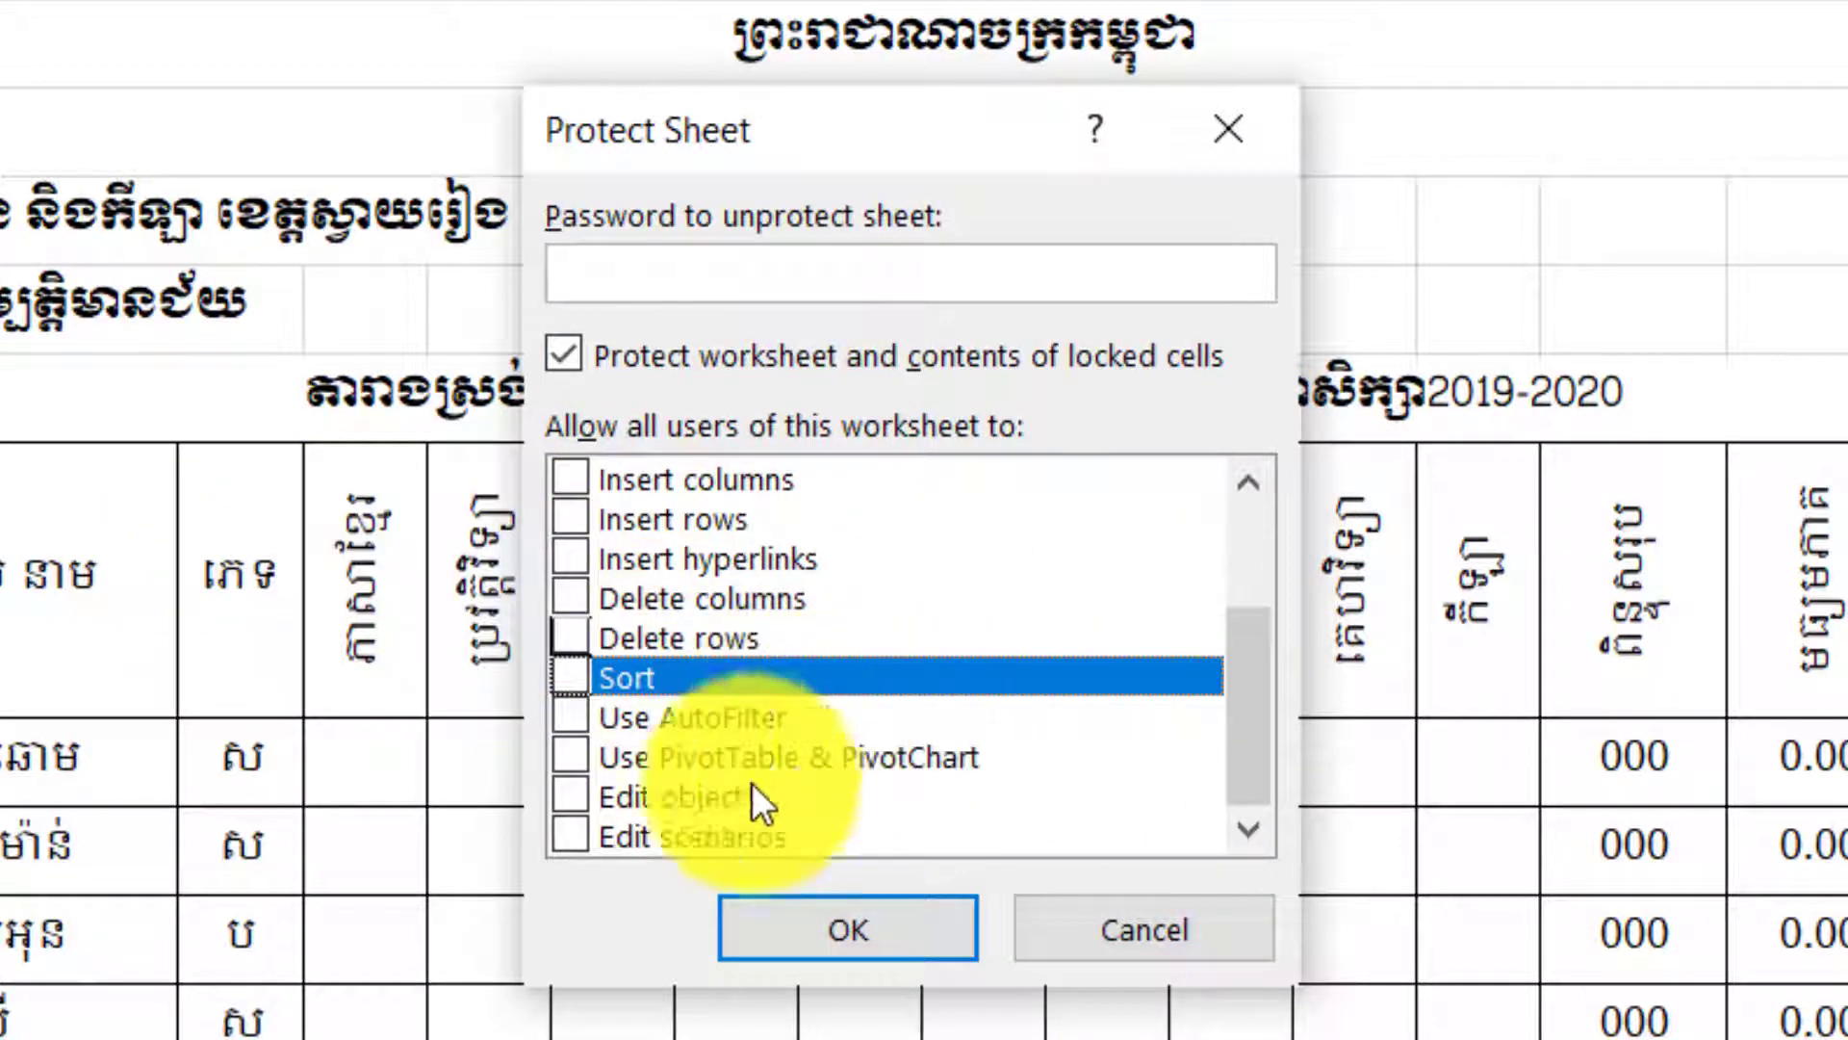
pyautogui.click(679, 724)
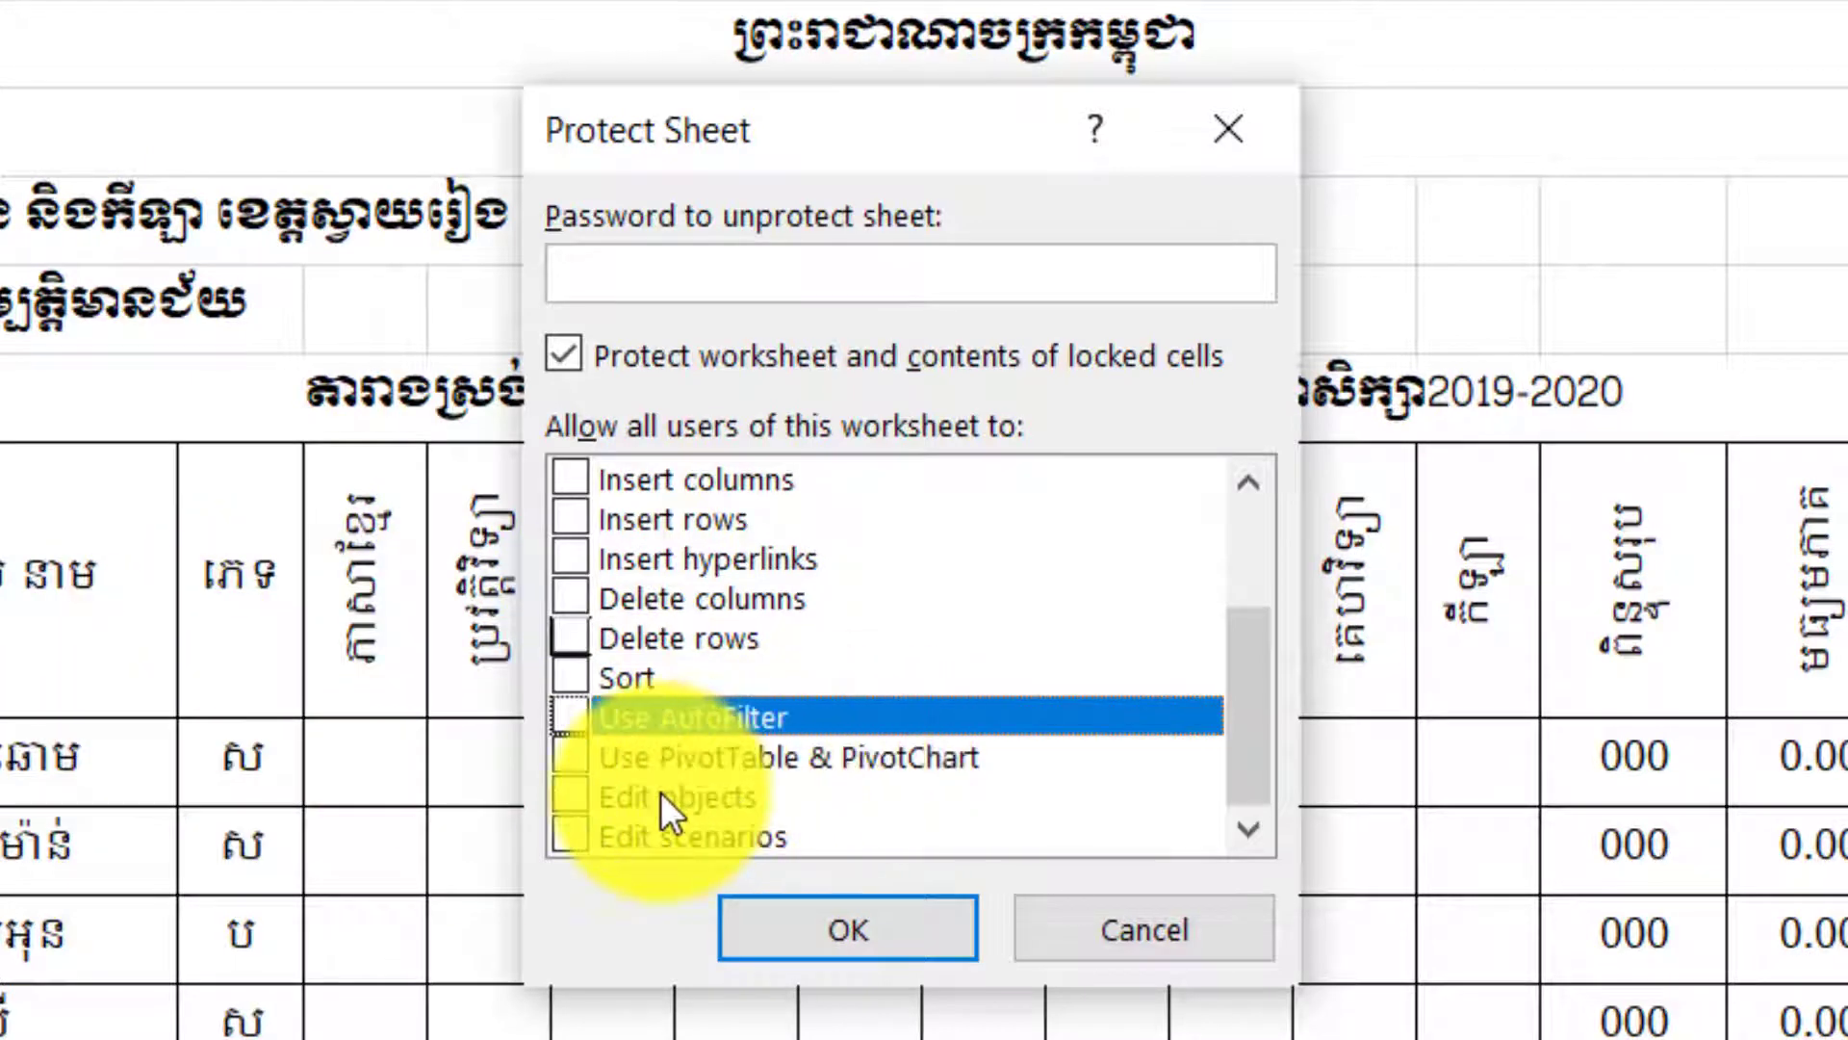
pyautogui.click(701, 826)
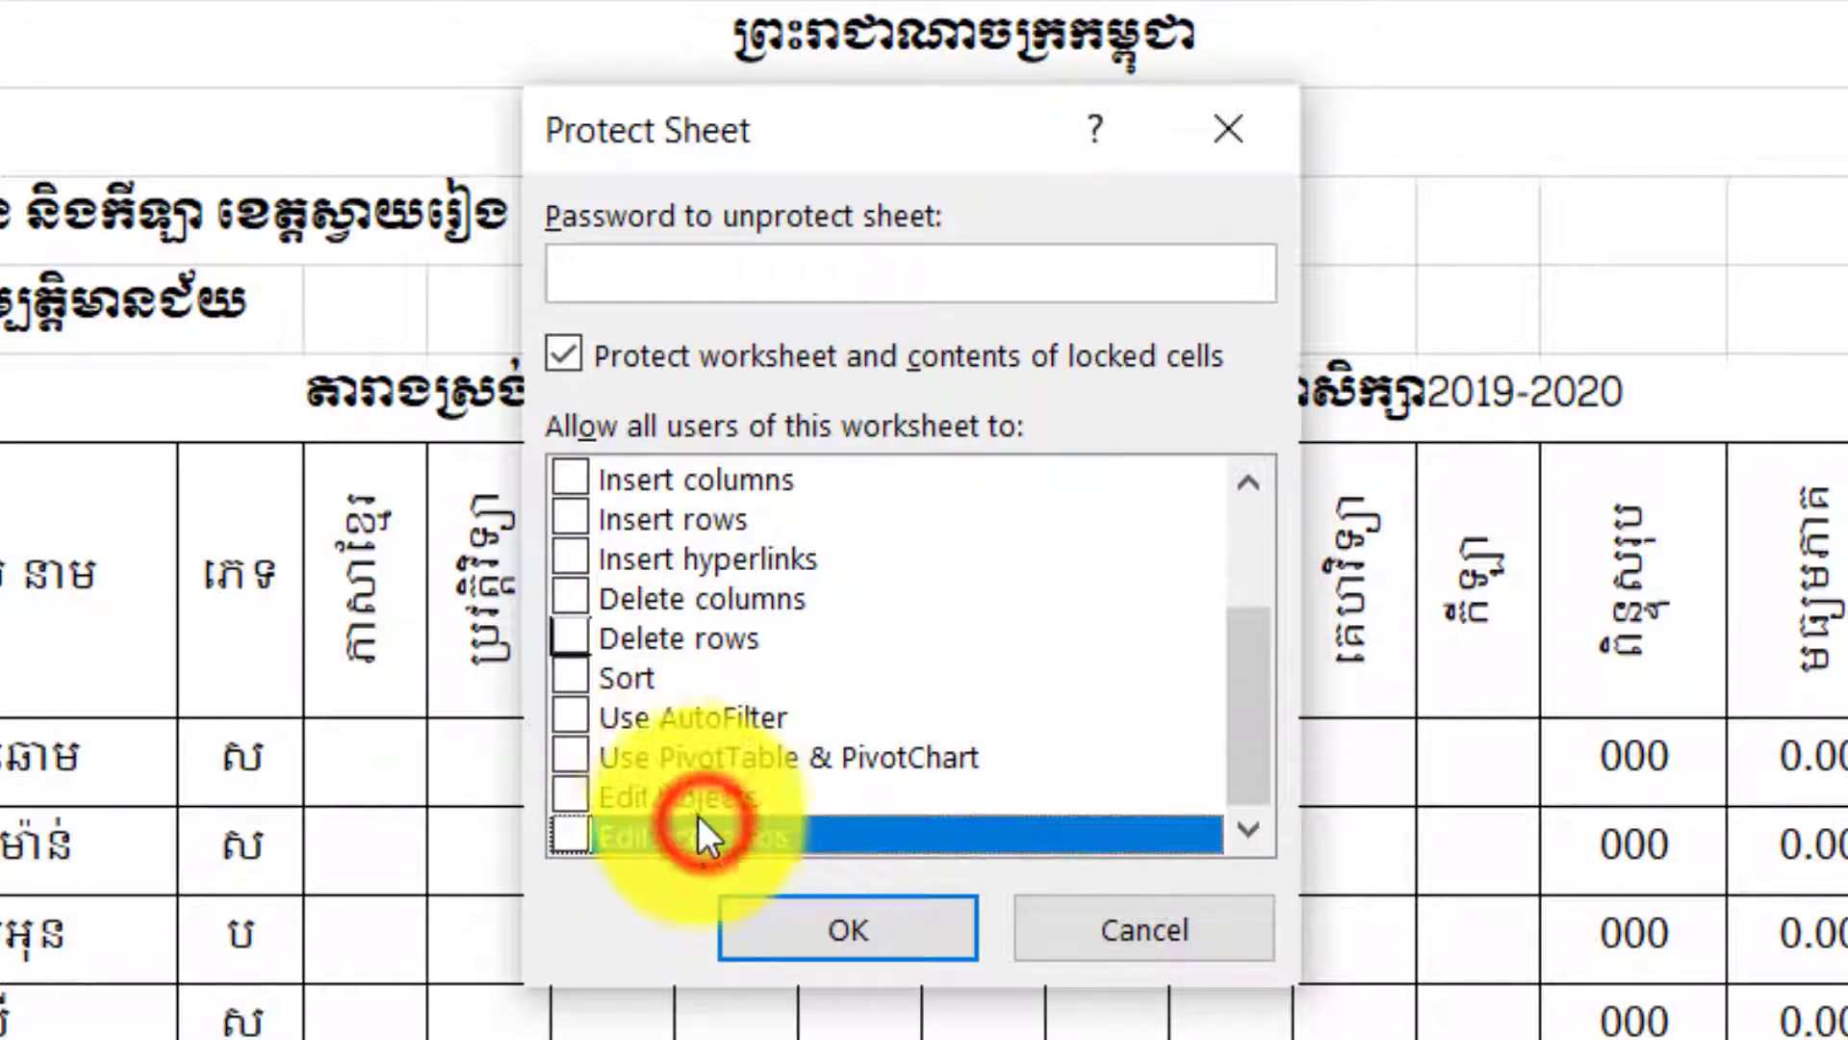
pyautogui.click(670, 799)
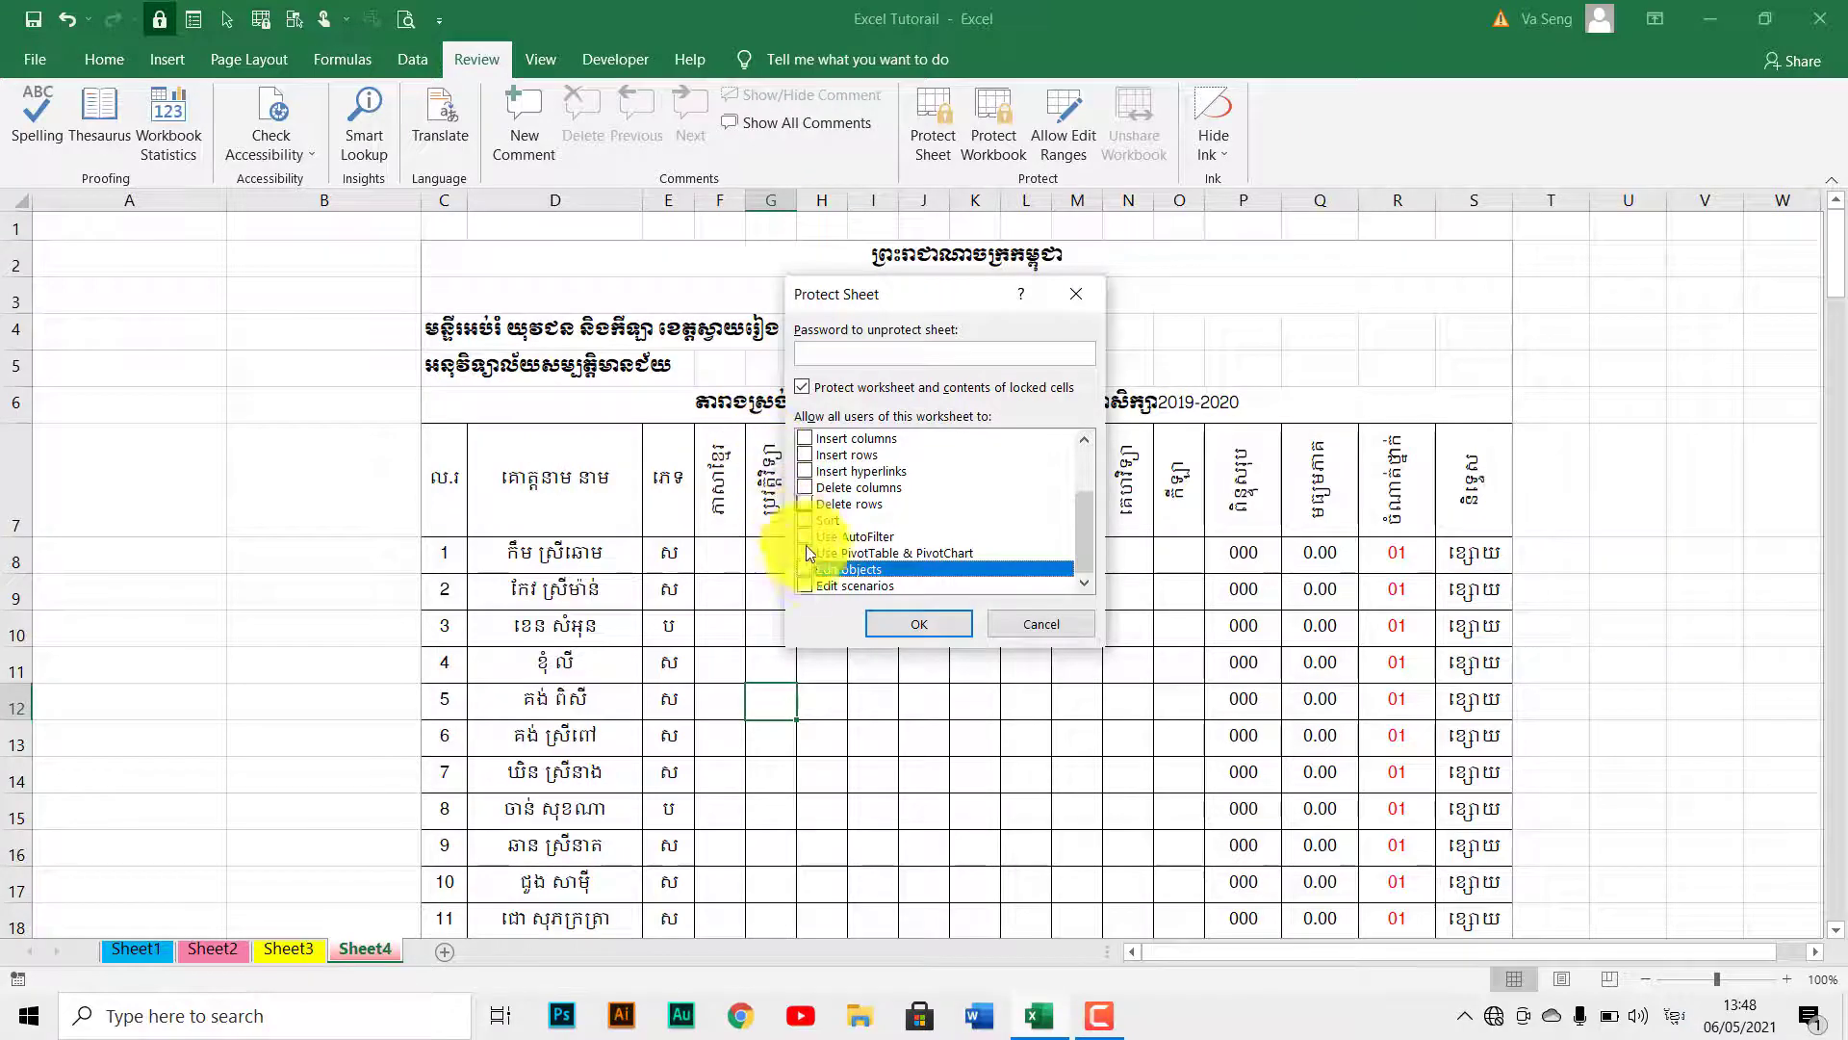
# Keep Edit objects off and untick Select locked cells and Select unlocked cells.
pyautogui.click(830, 566)
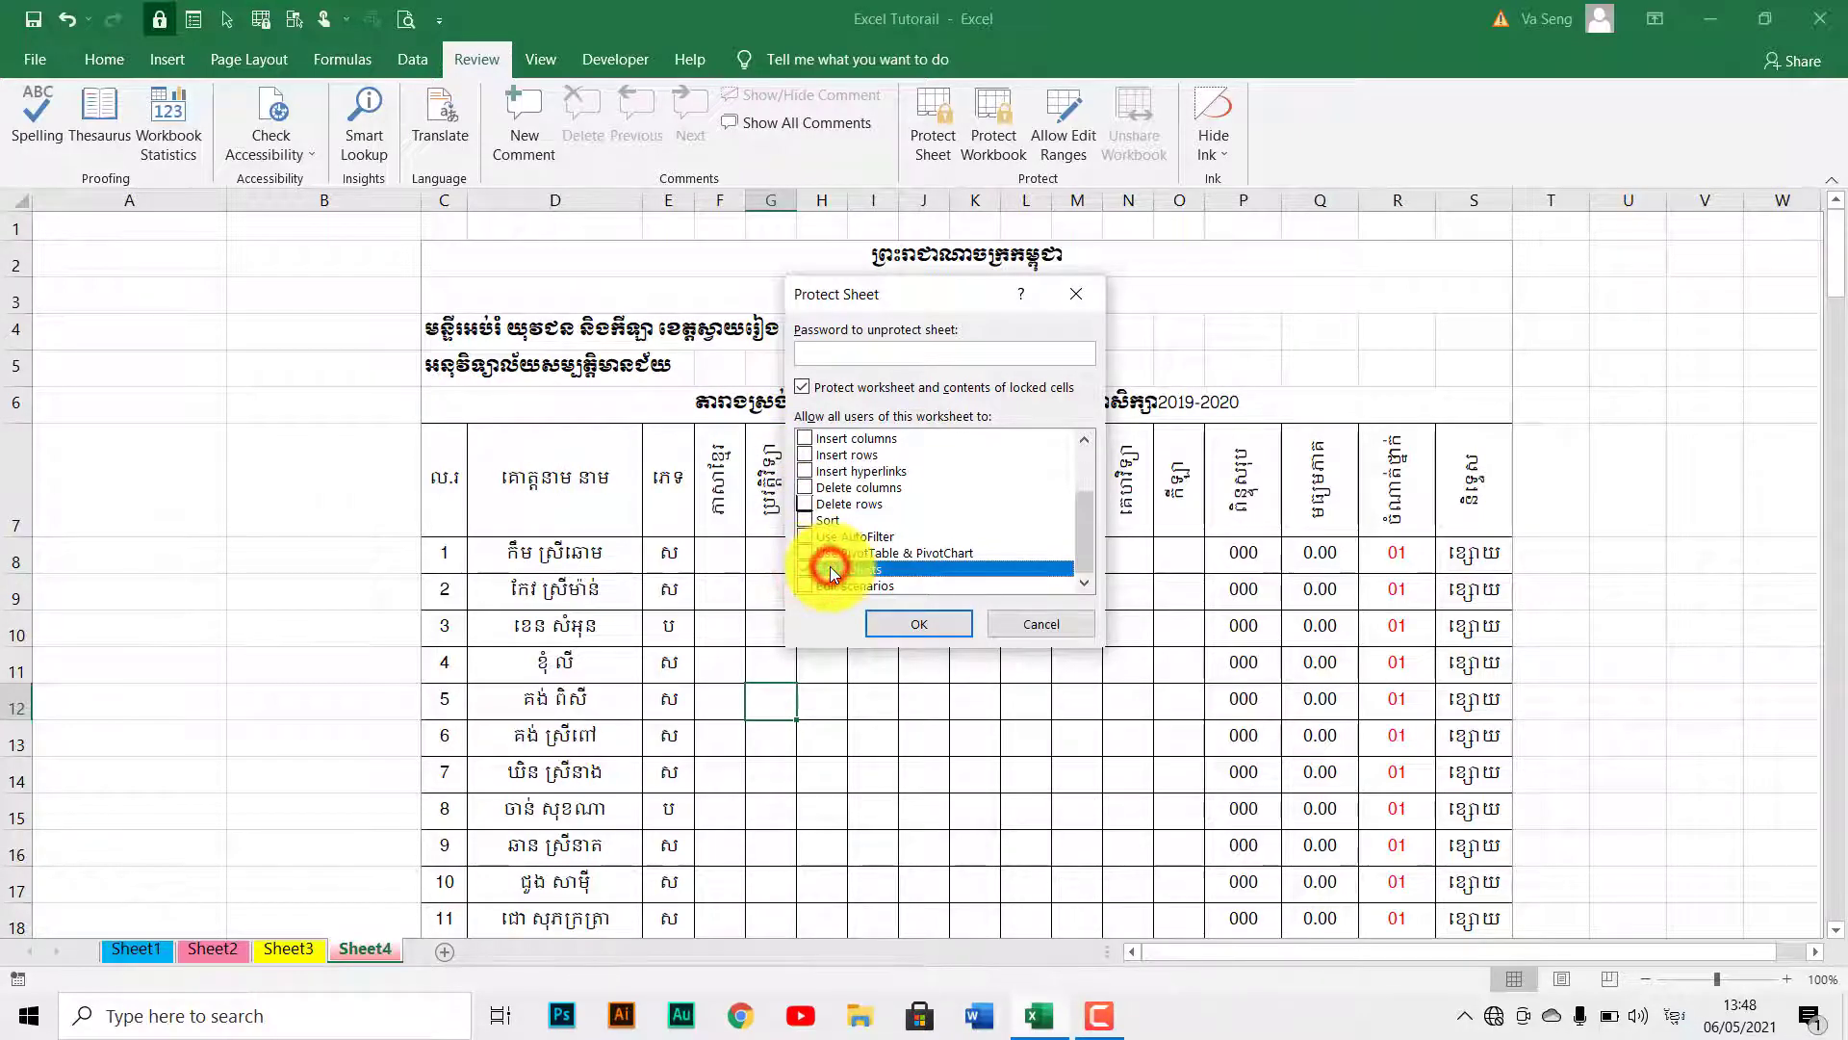
pyautogui.click(806, 570)
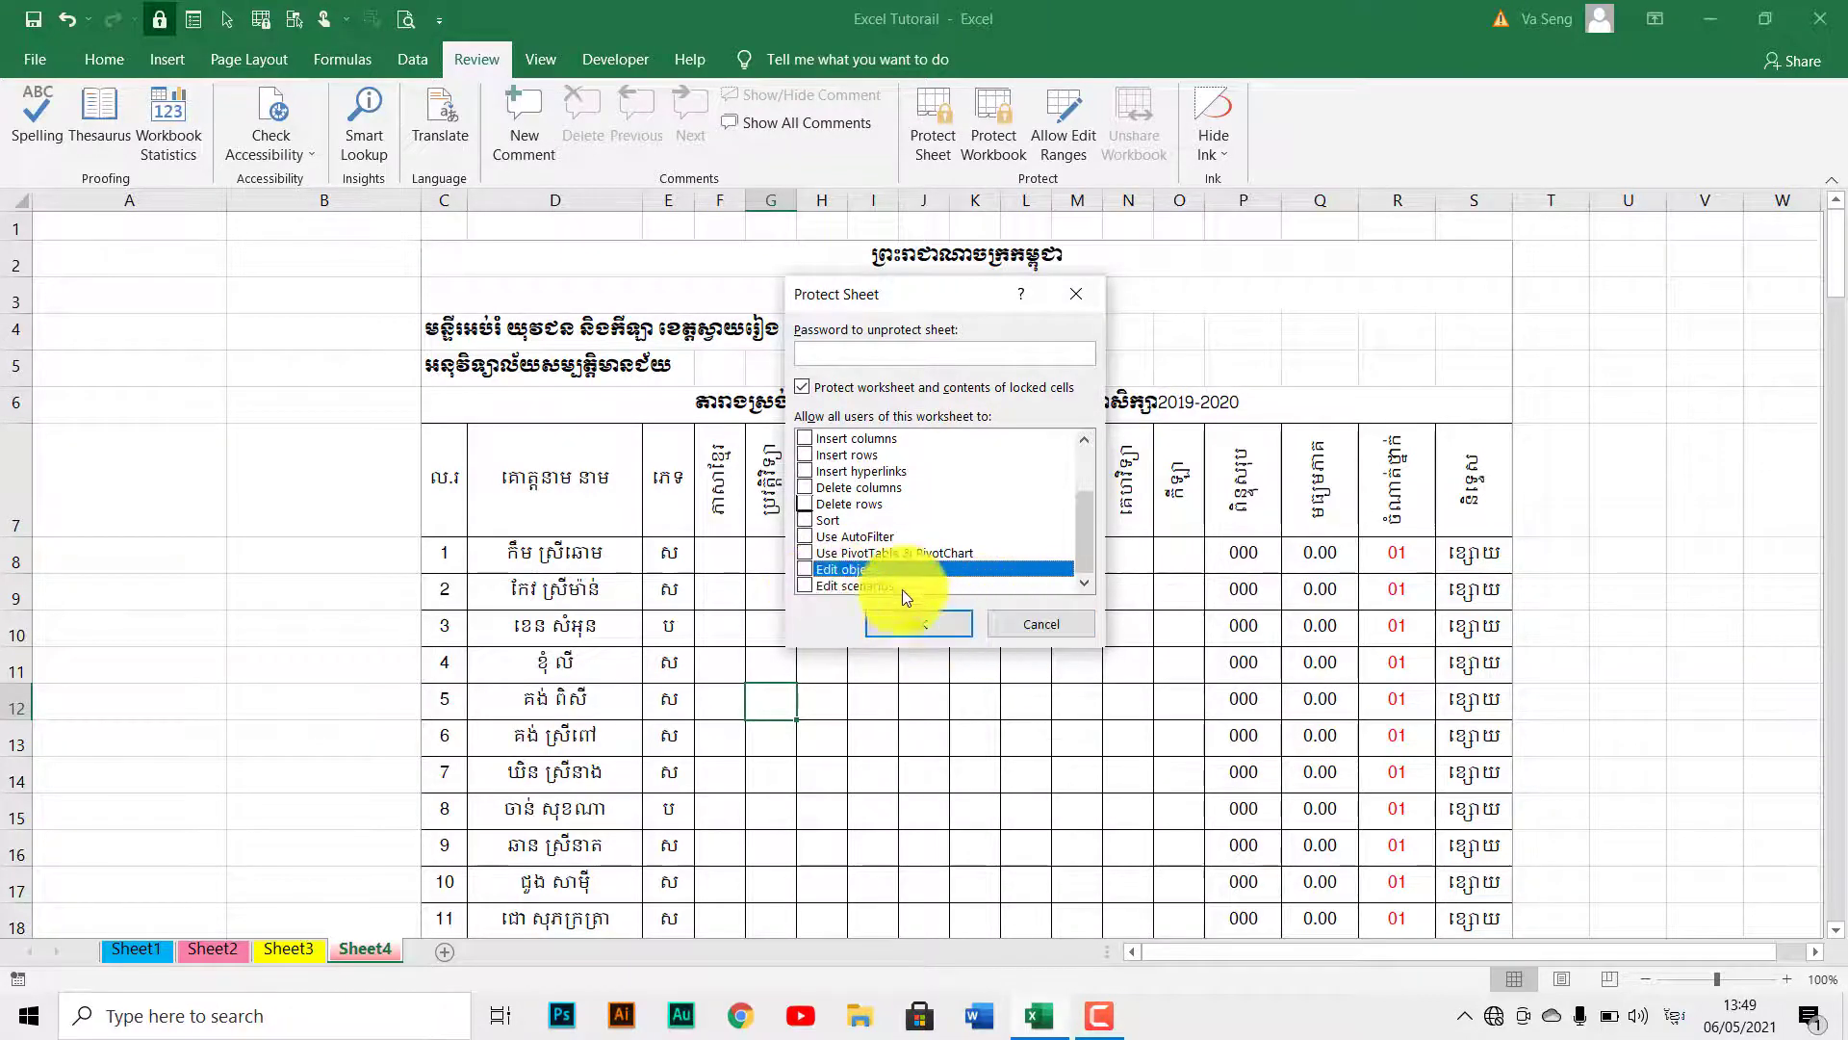
pyautogui.scroll(1, 899, 514)
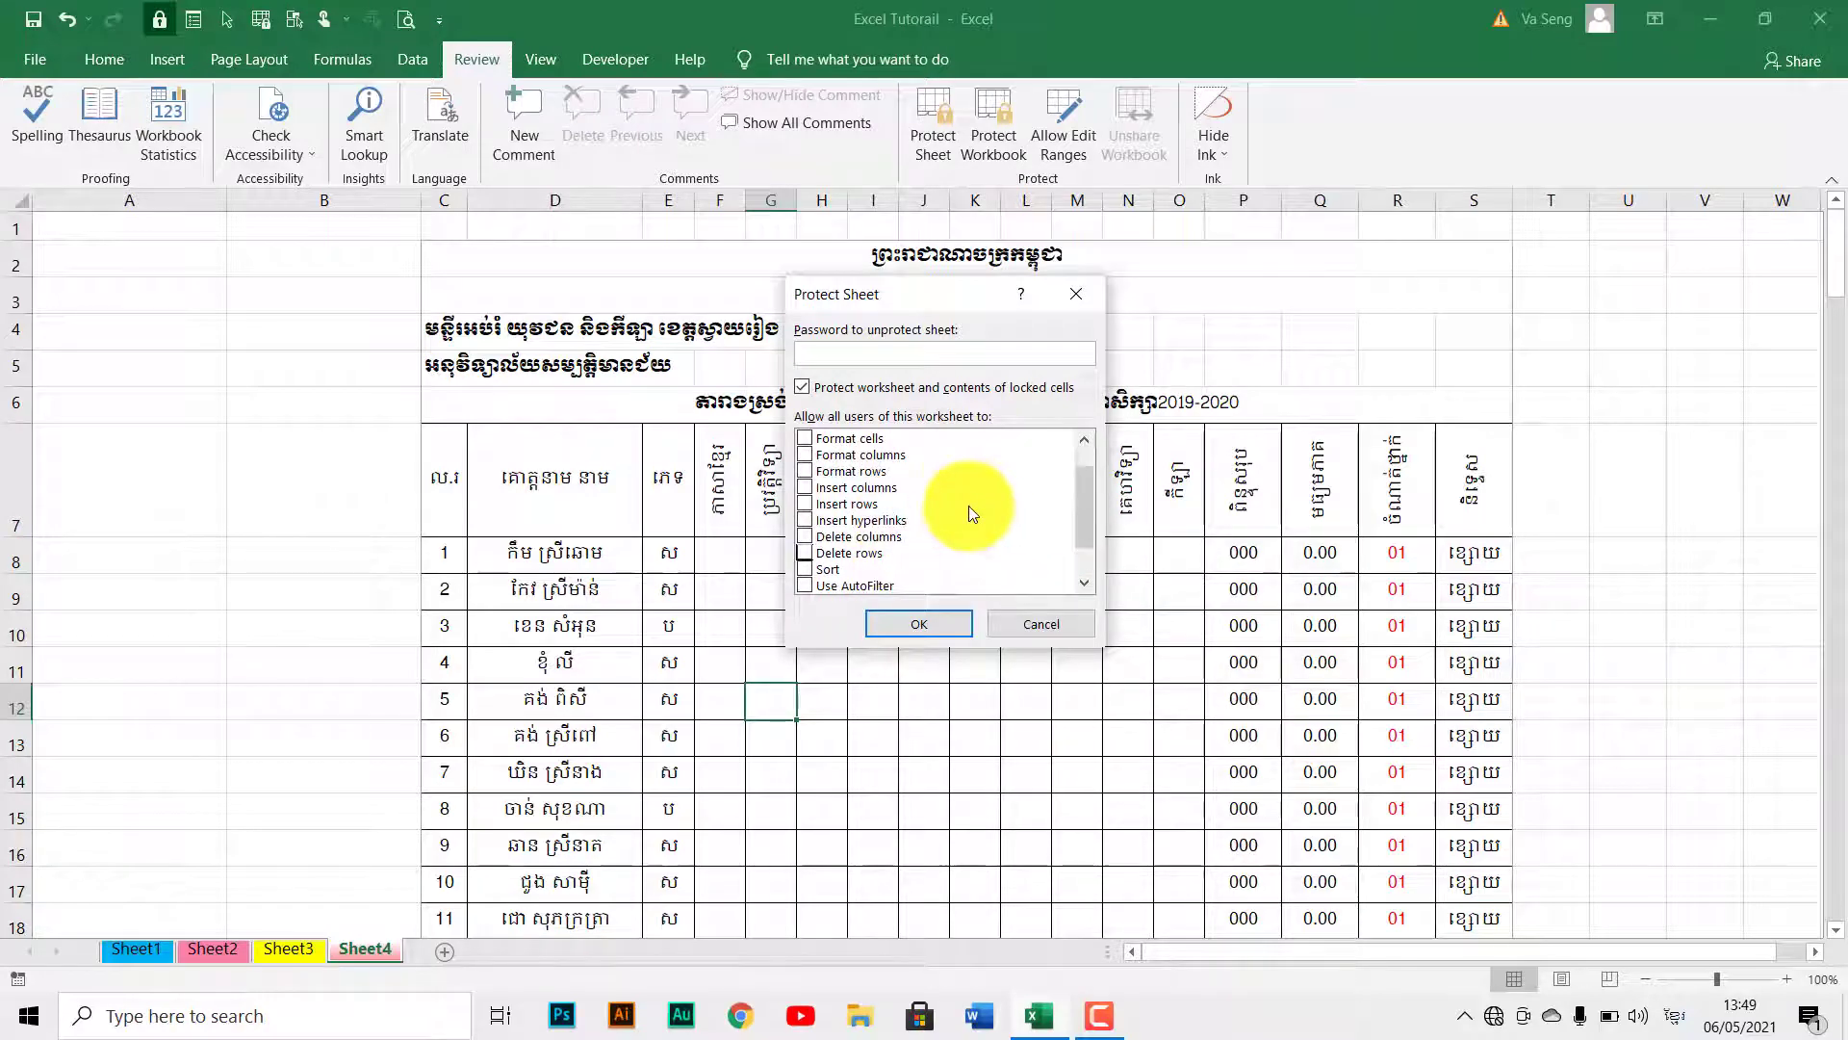
pyautogui.scroll(1, 969, 505)
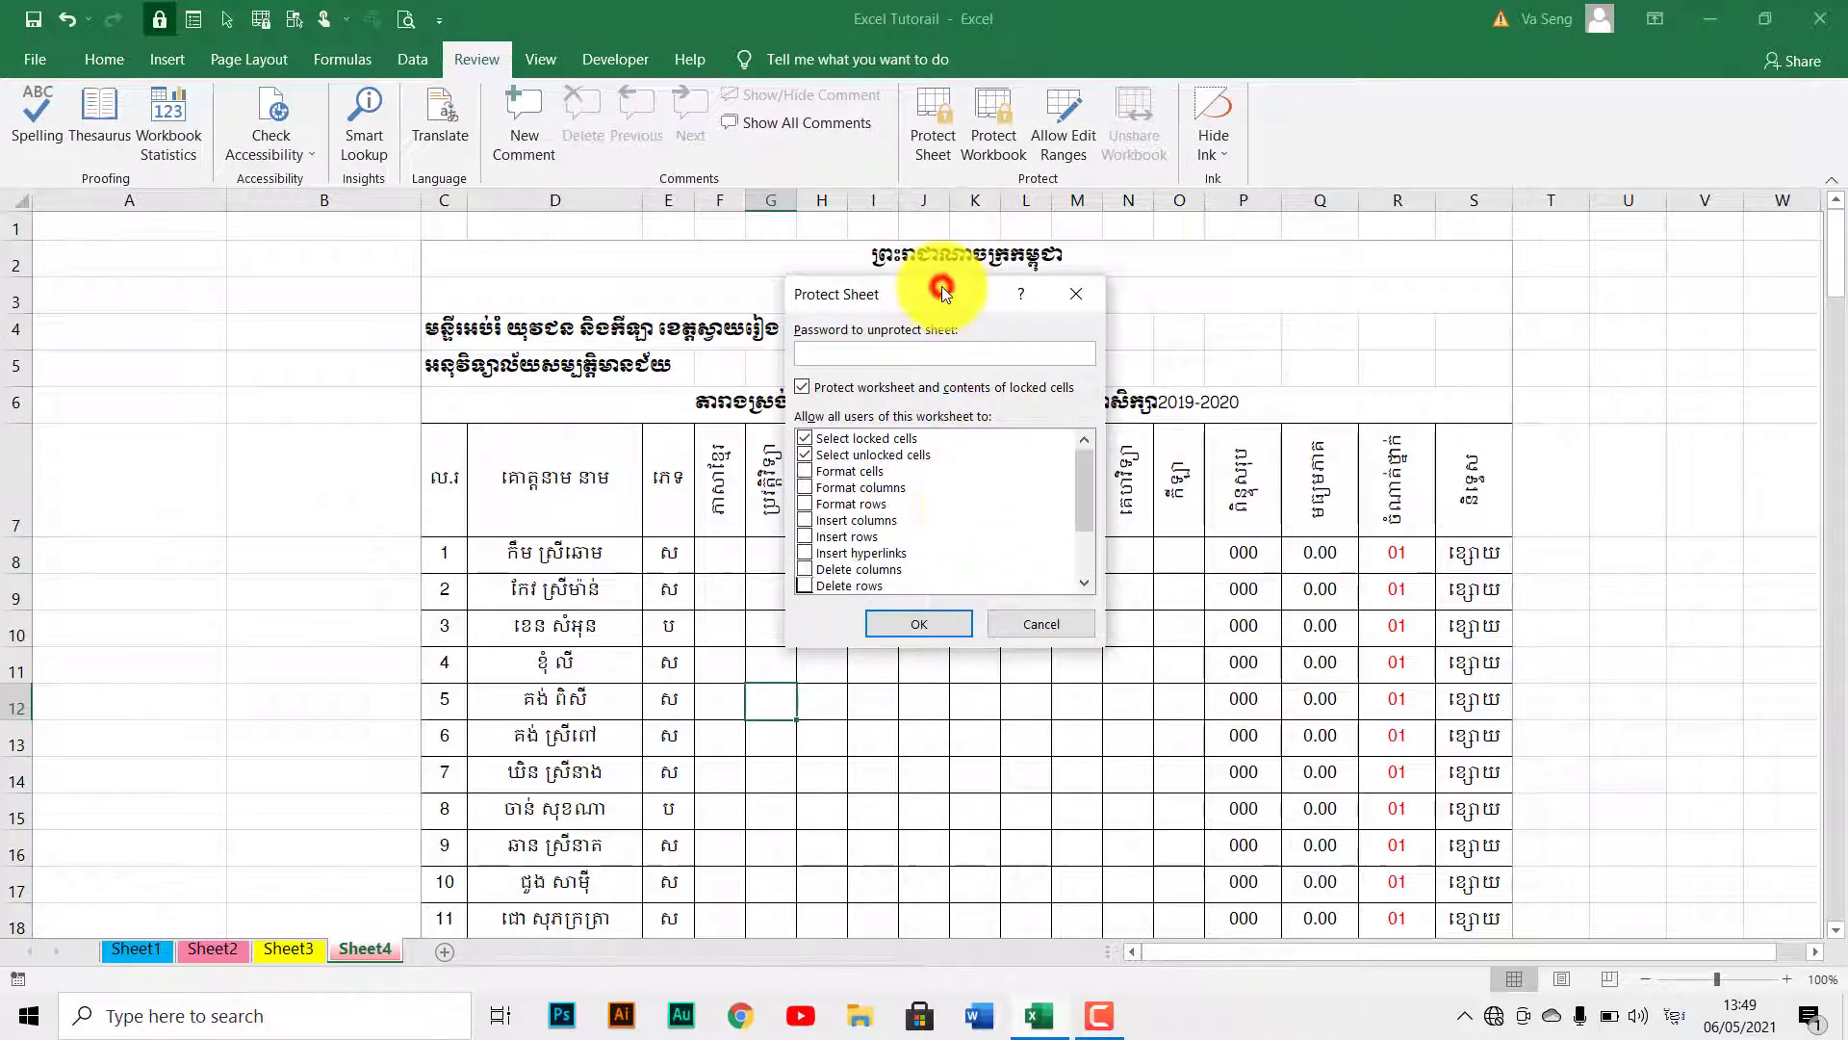
pyautogui.click(836, 358)
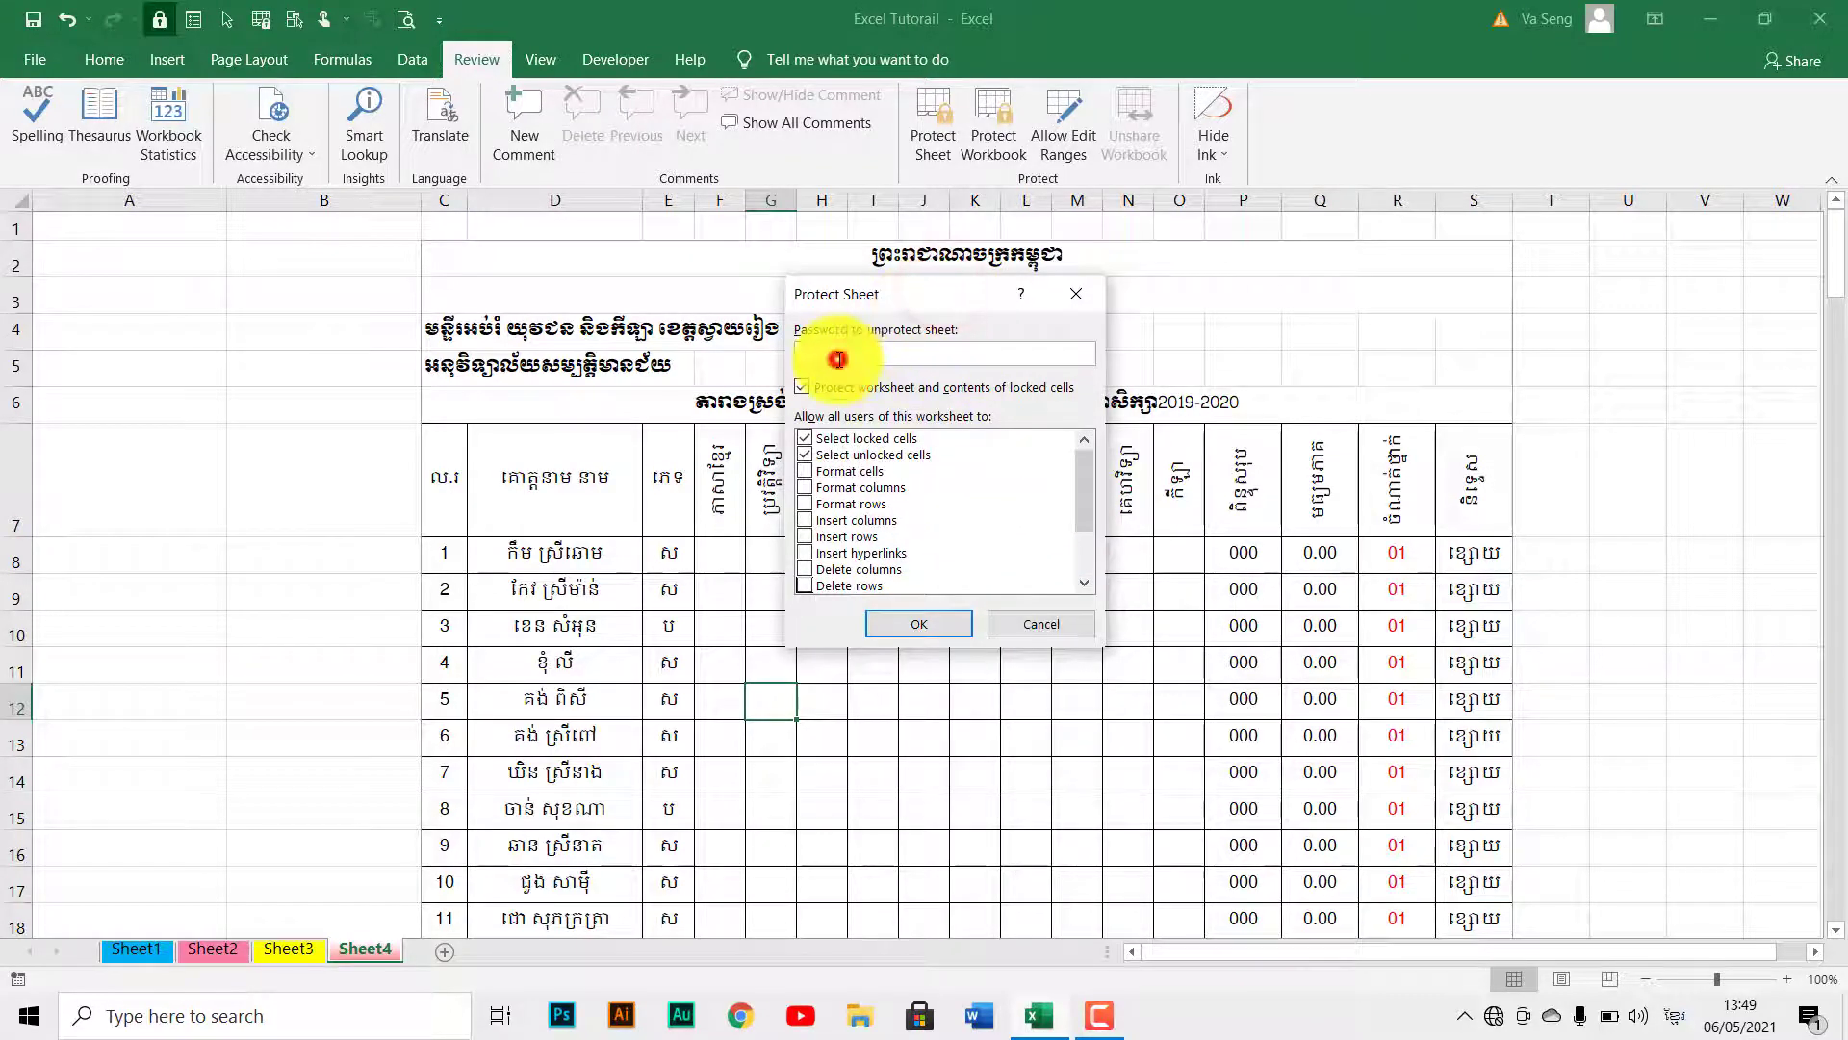
pyautogui.click(806, 454)
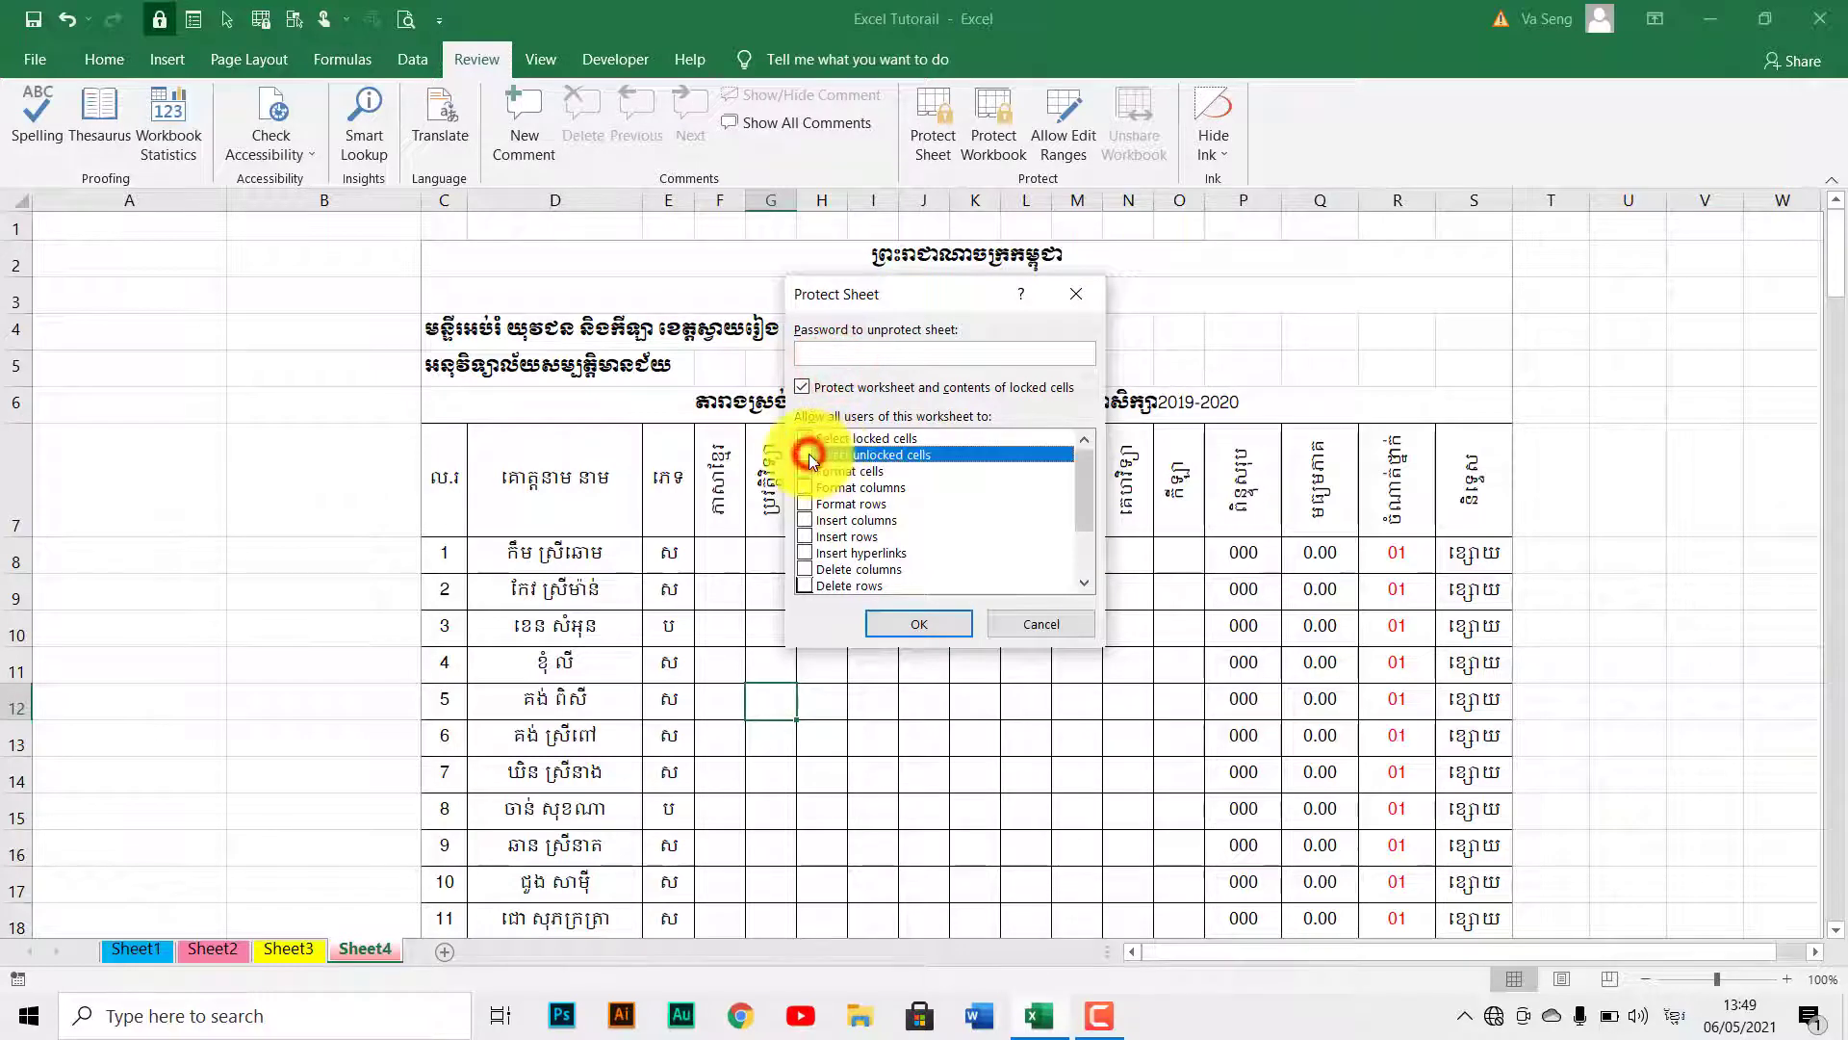
pyautogui.click(1082, 479)
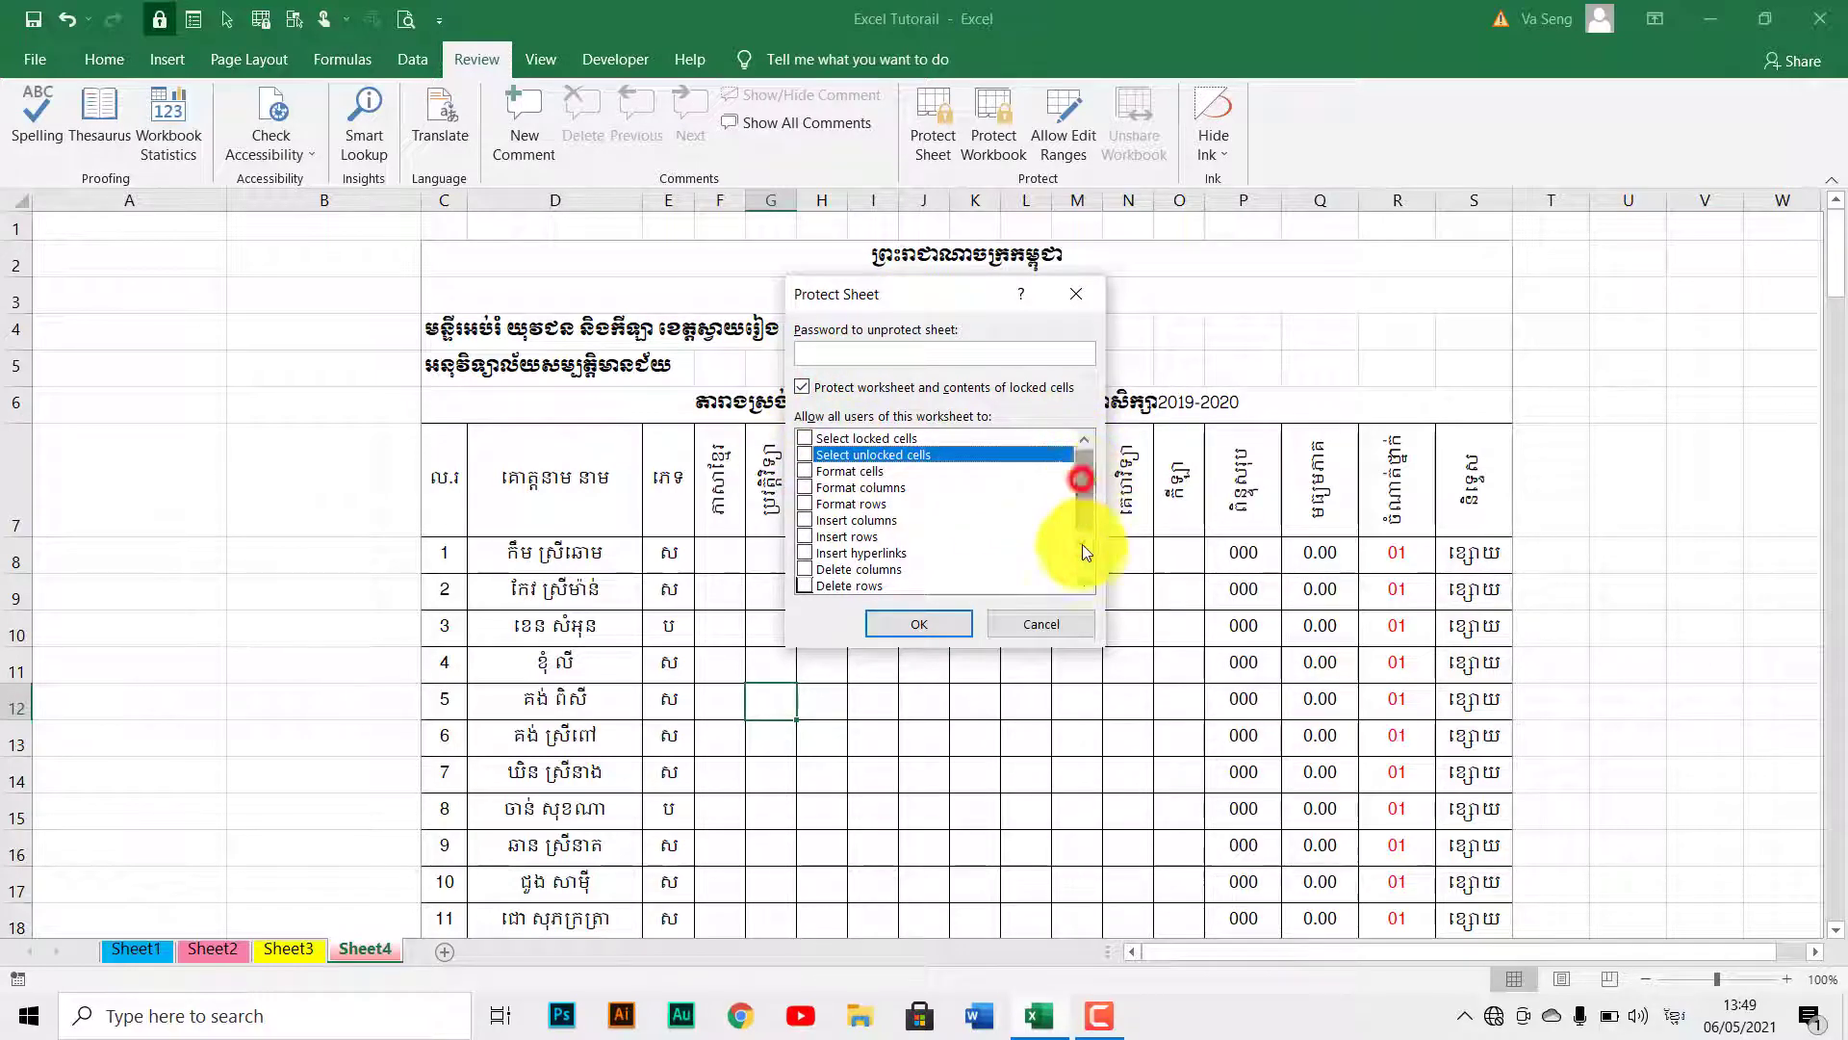
pyautogui.moveTo(1082, 545)
pyautogui.mouseDown()
pyautogui.moveTo(1081, 457)
pyautogui.moveTo(1084, 549)
pyautogui.moveTo(1082, 474)
pyautogui.mouseUp()
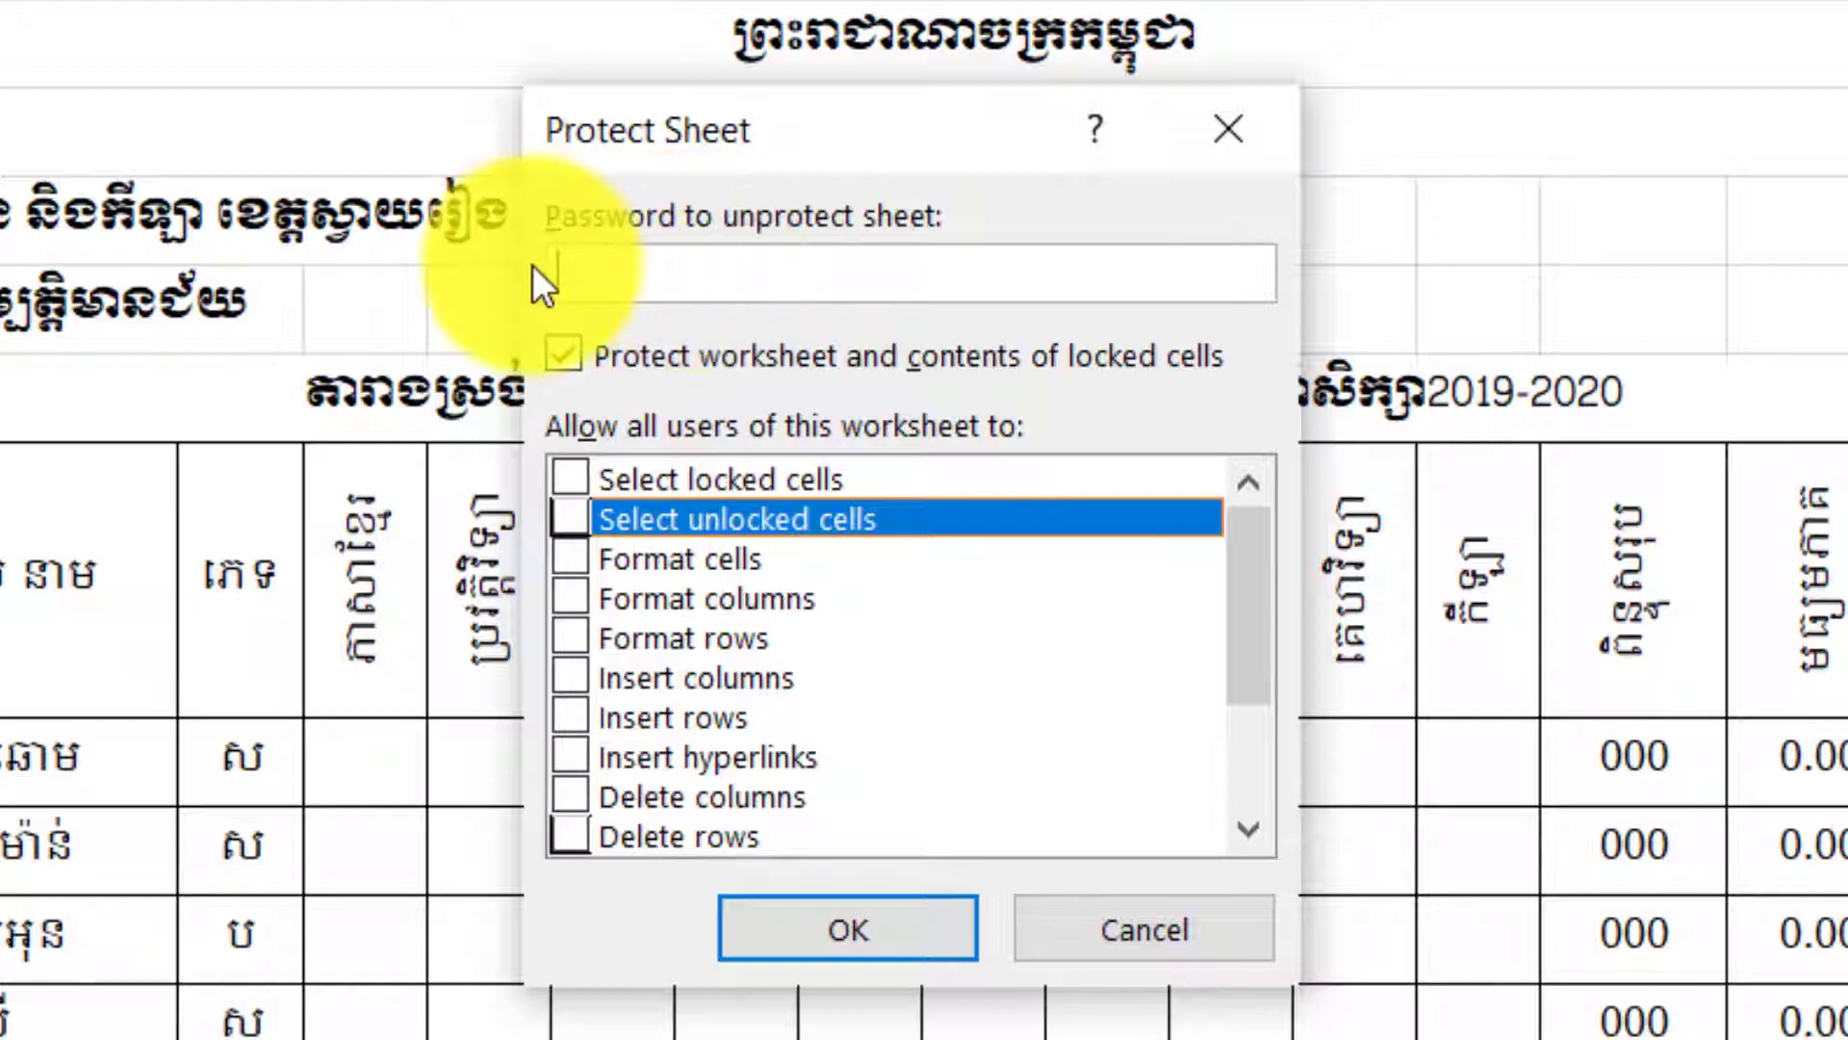
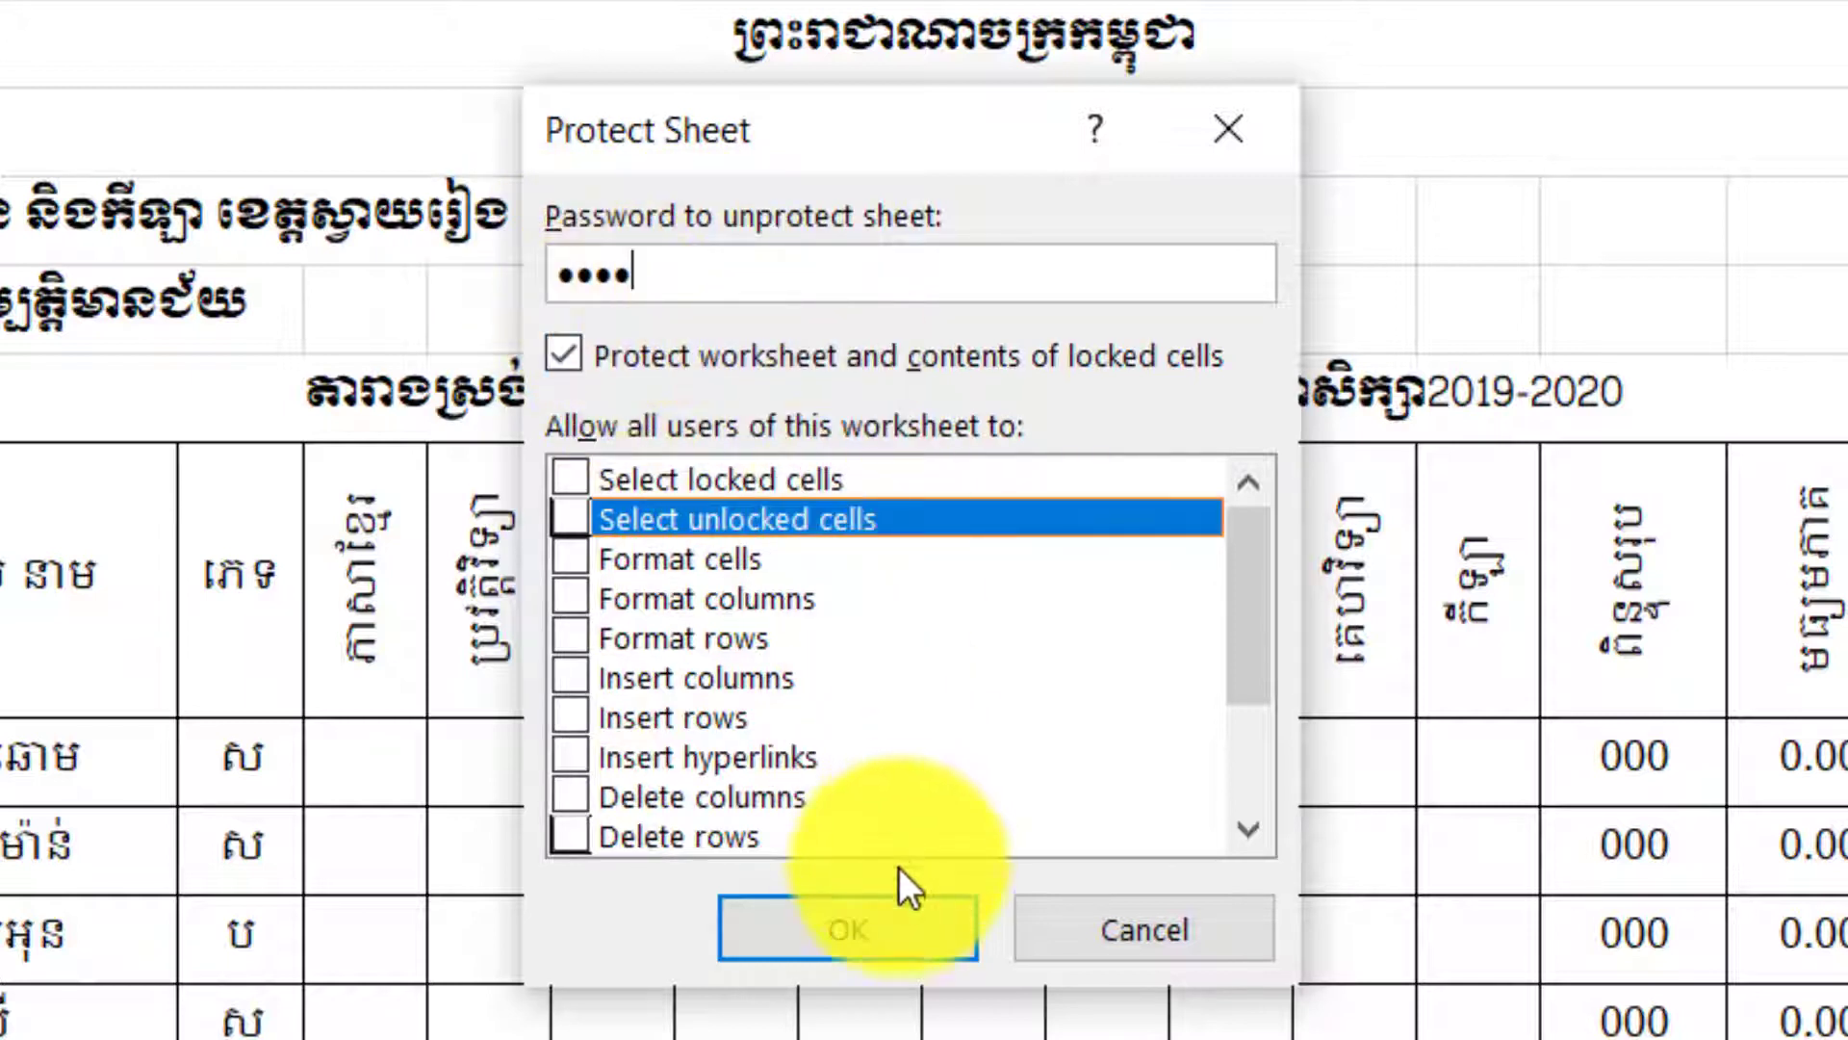
# Enter the sheet password and confirm it to protect Sheet4.
pyautogui.click(847, 933)
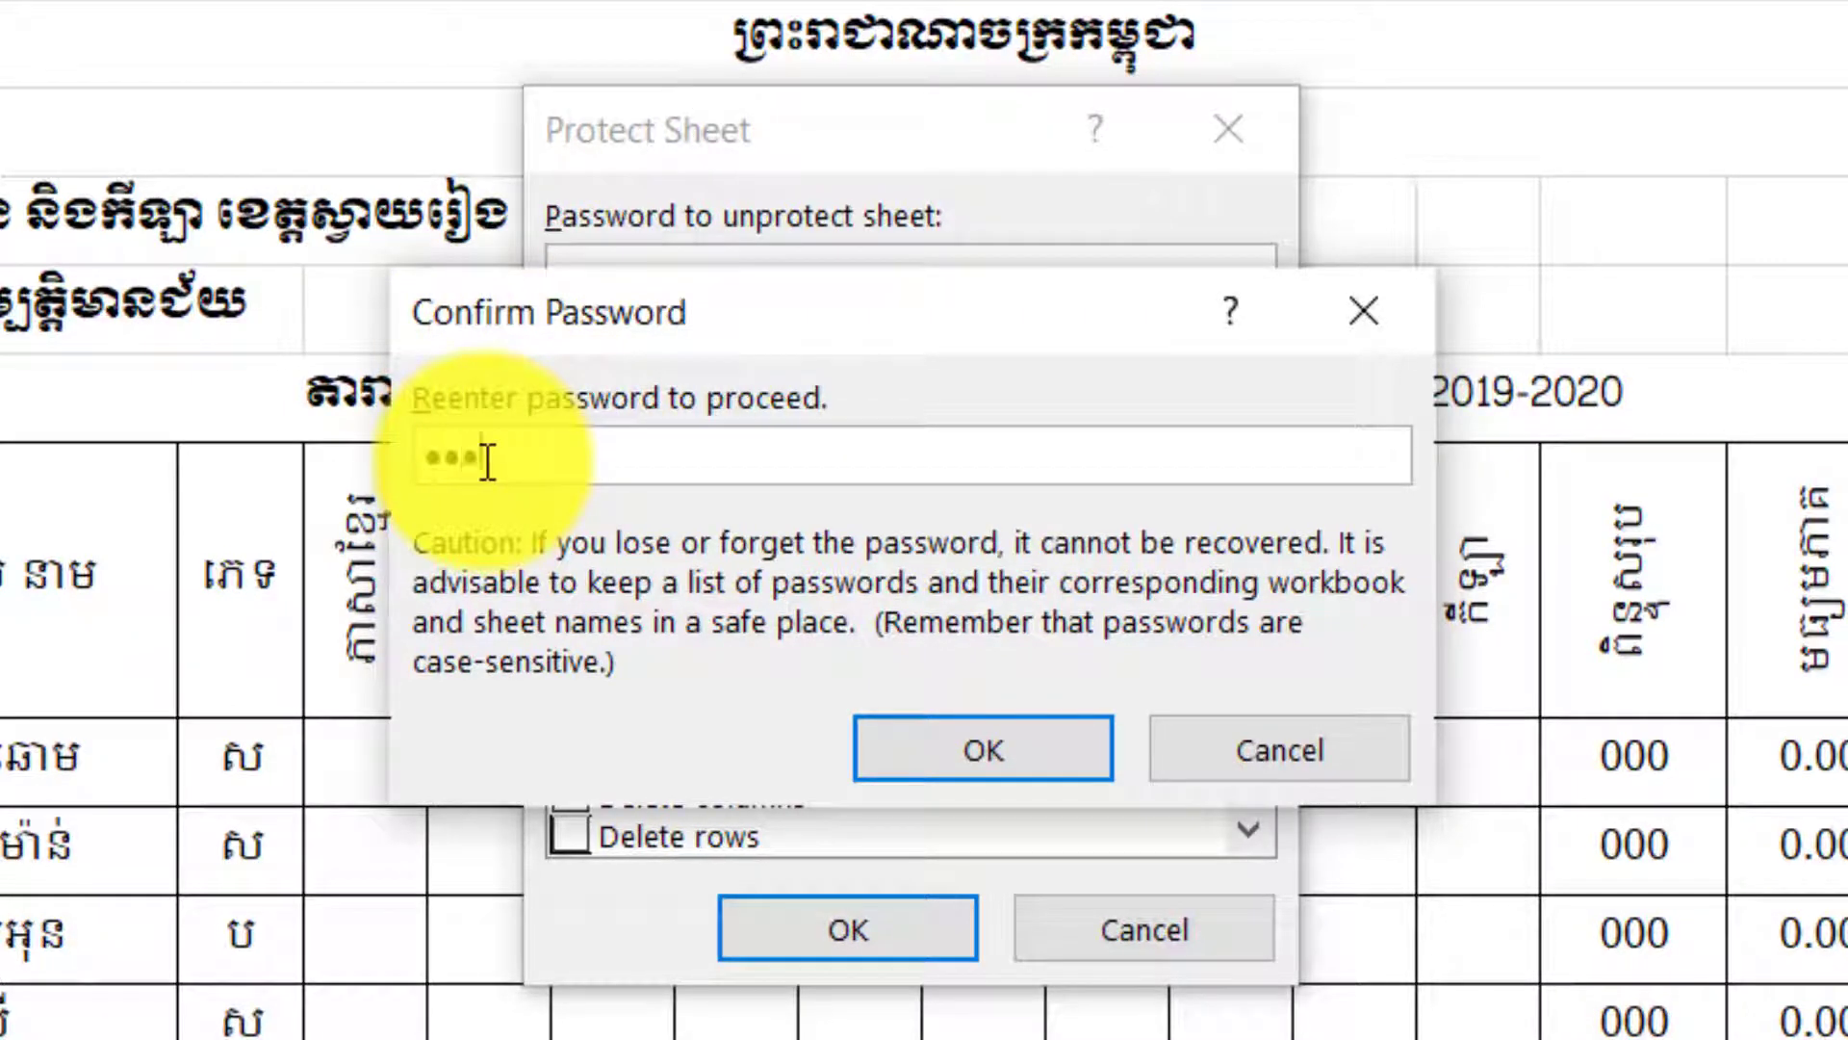
pyautogui.click(974, 770)
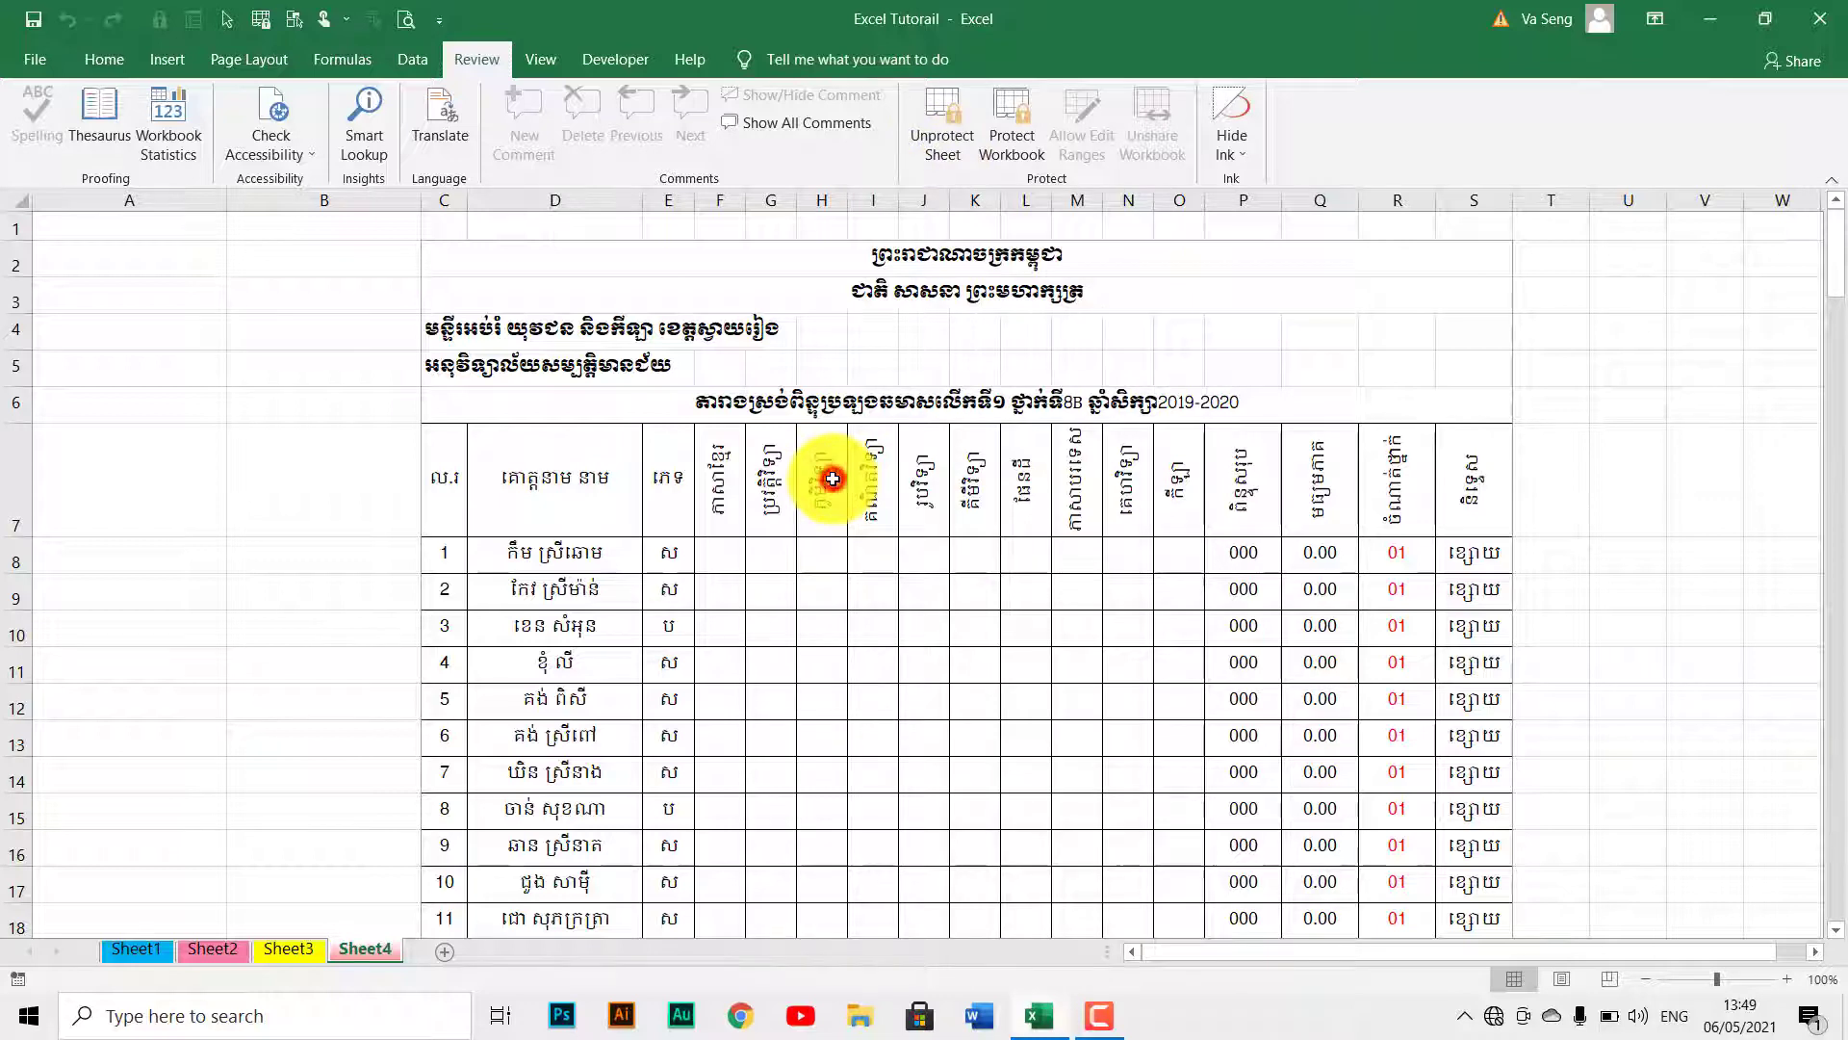
pyautogui.scroll(-3, 825, 644)
pyautogui.scroll(1, 825, 648)
pyautogui.scroll(-7, 821, 648)
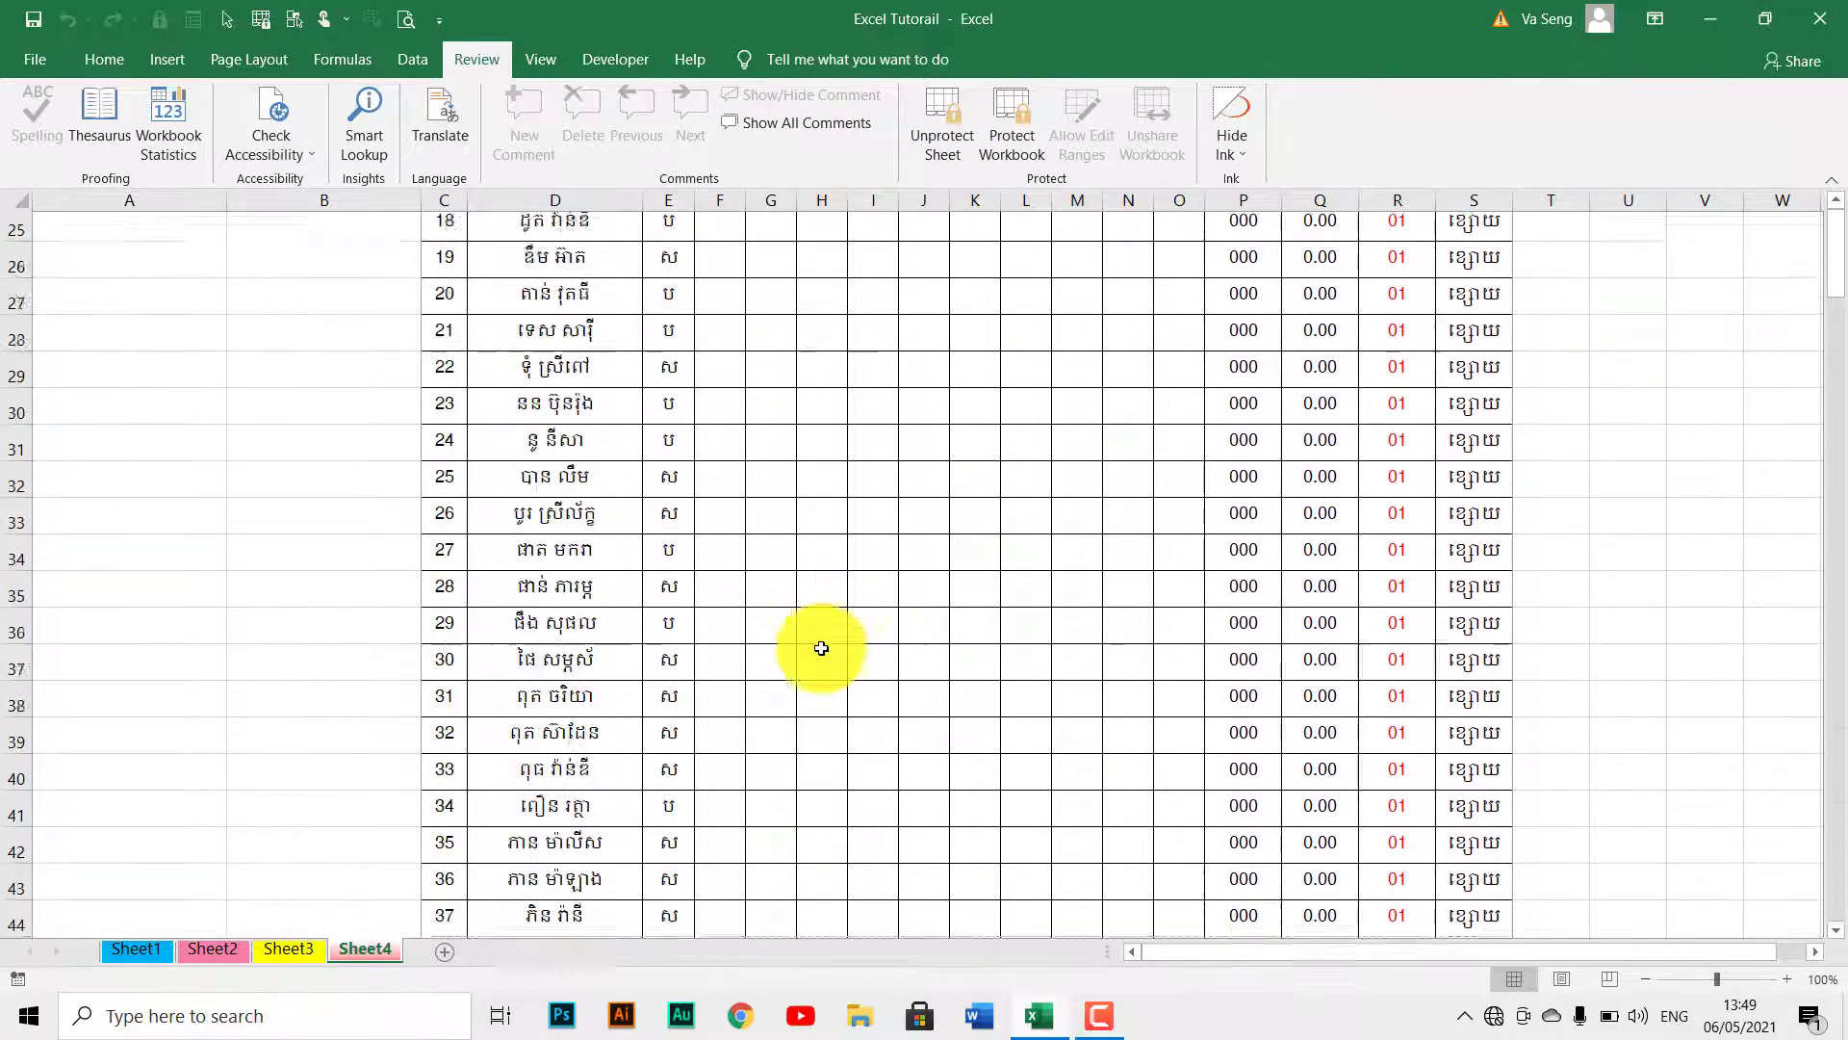
pyautogui.scroll(4, 821, 648)
pyautogui.click(303, 950)
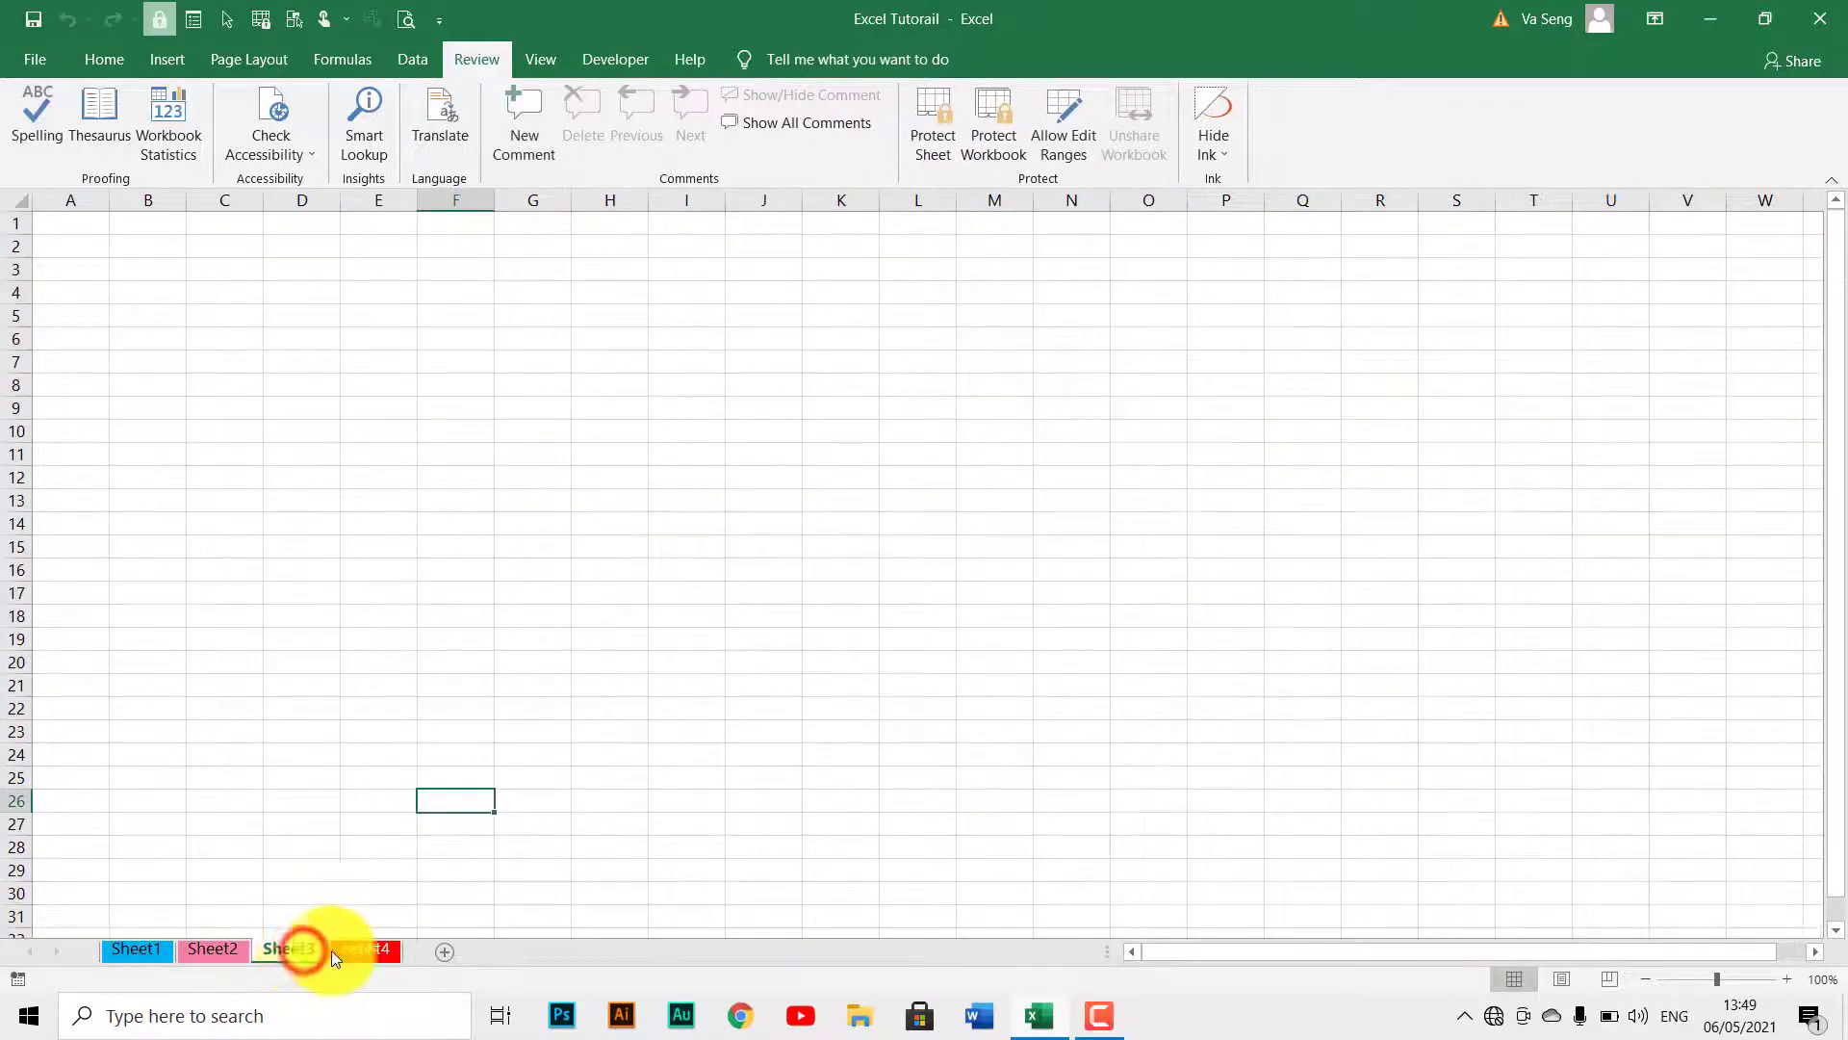
pyautogui.click(350, 950)
pyautogui.click(624, 679)
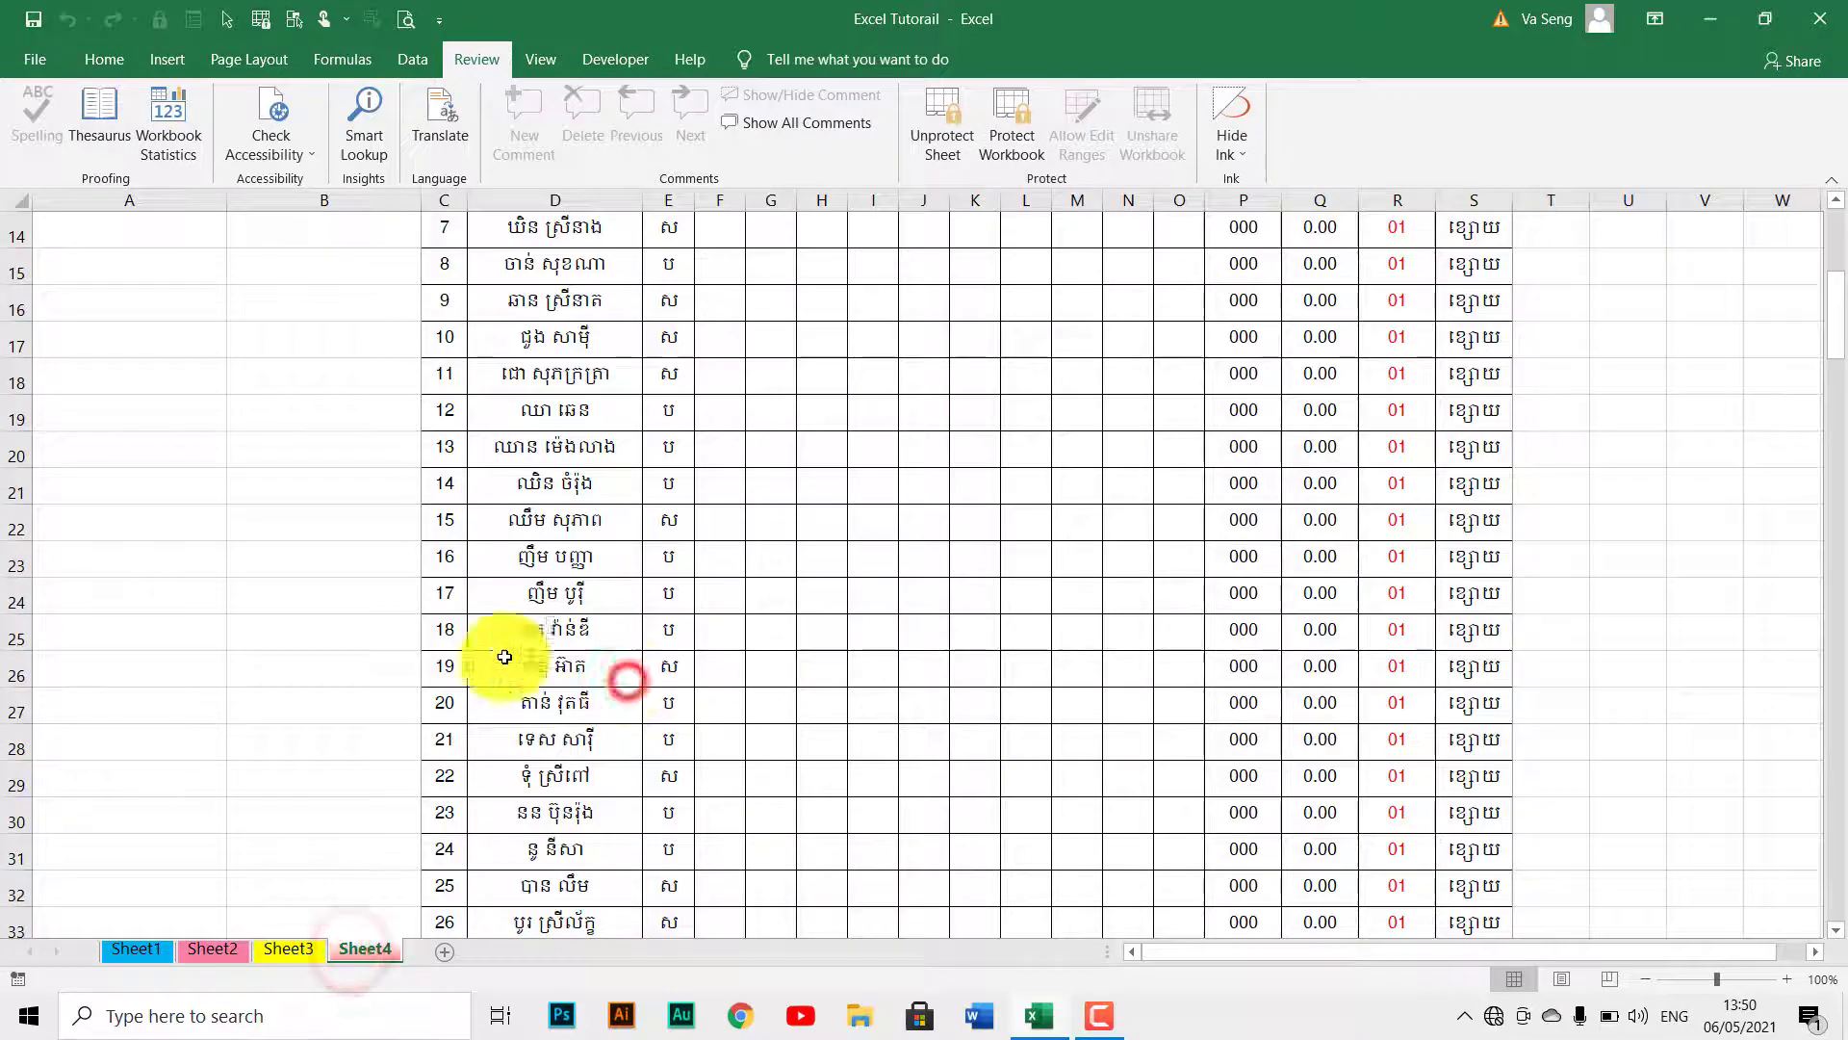
pyautogui.click(373, 592)
pyautogui.scroll(-4, 953, 592)
pyautogui.scroll(9, 953, 592)
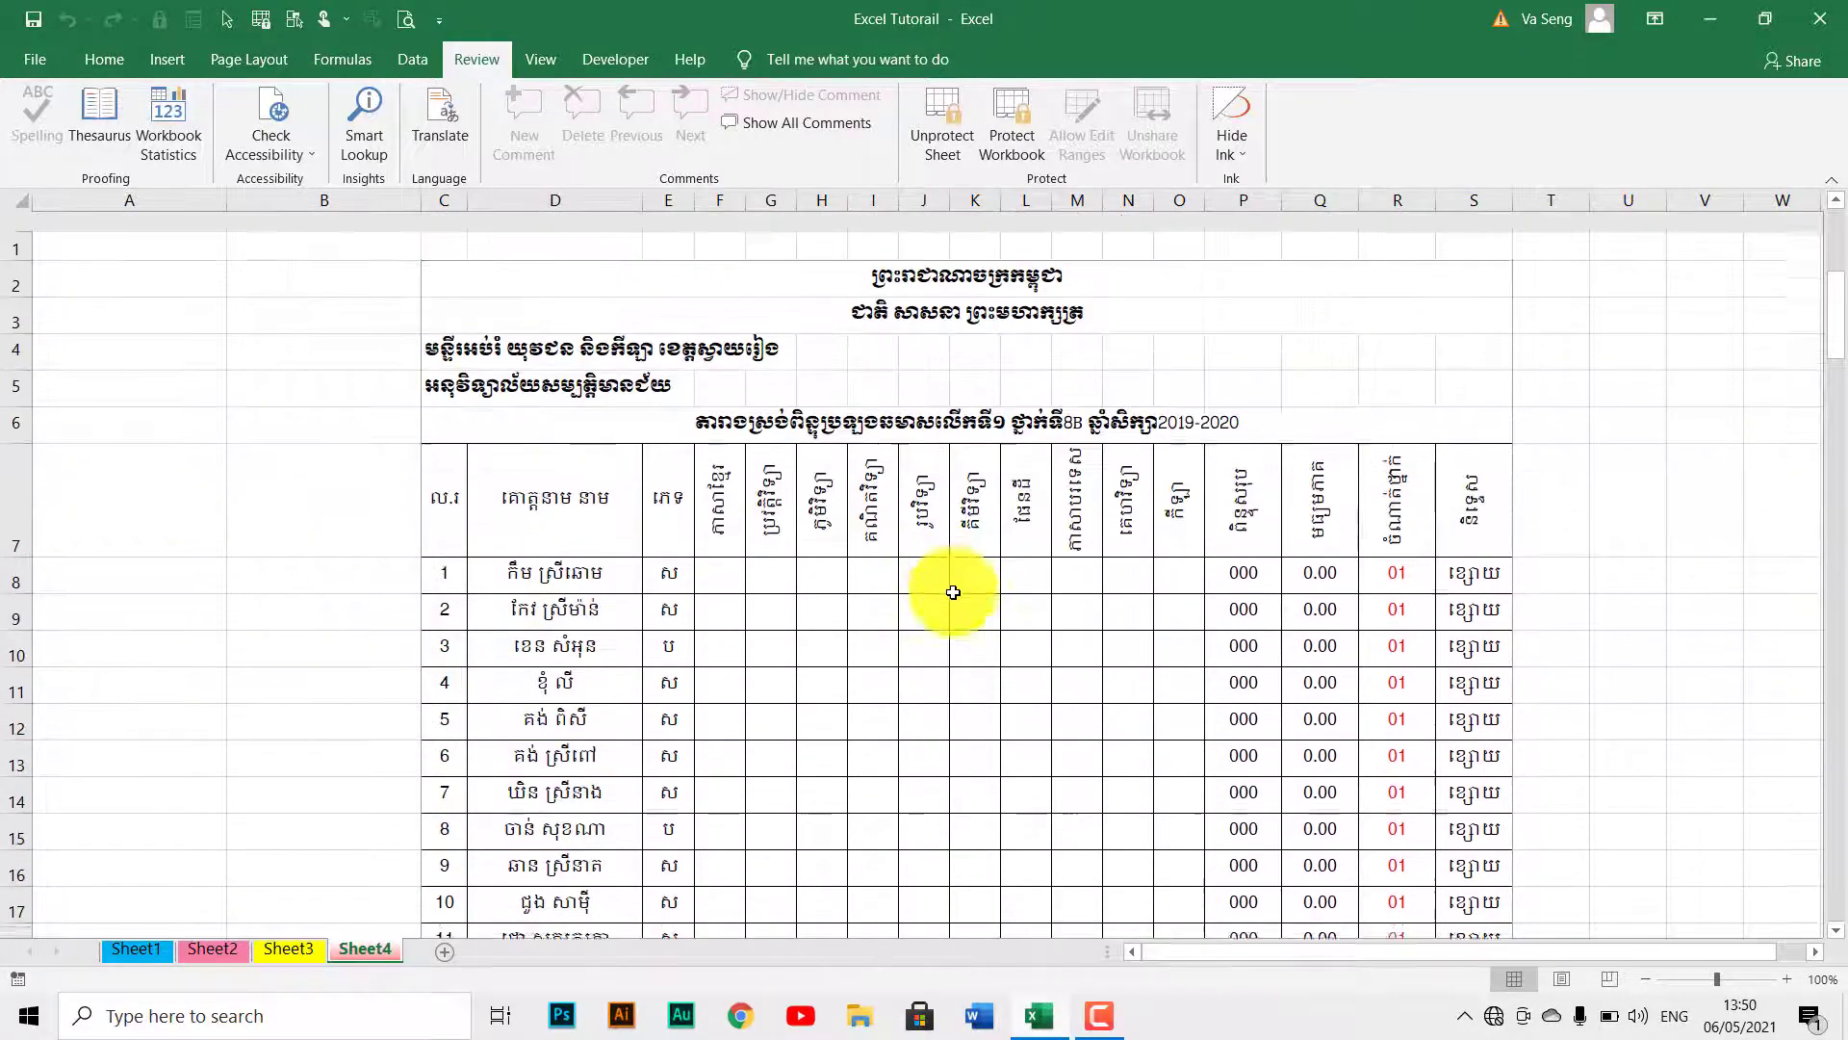
pyautogui.scroll(-7, 1086, 598)
pyautogui.scroll(4, 1088, 598)
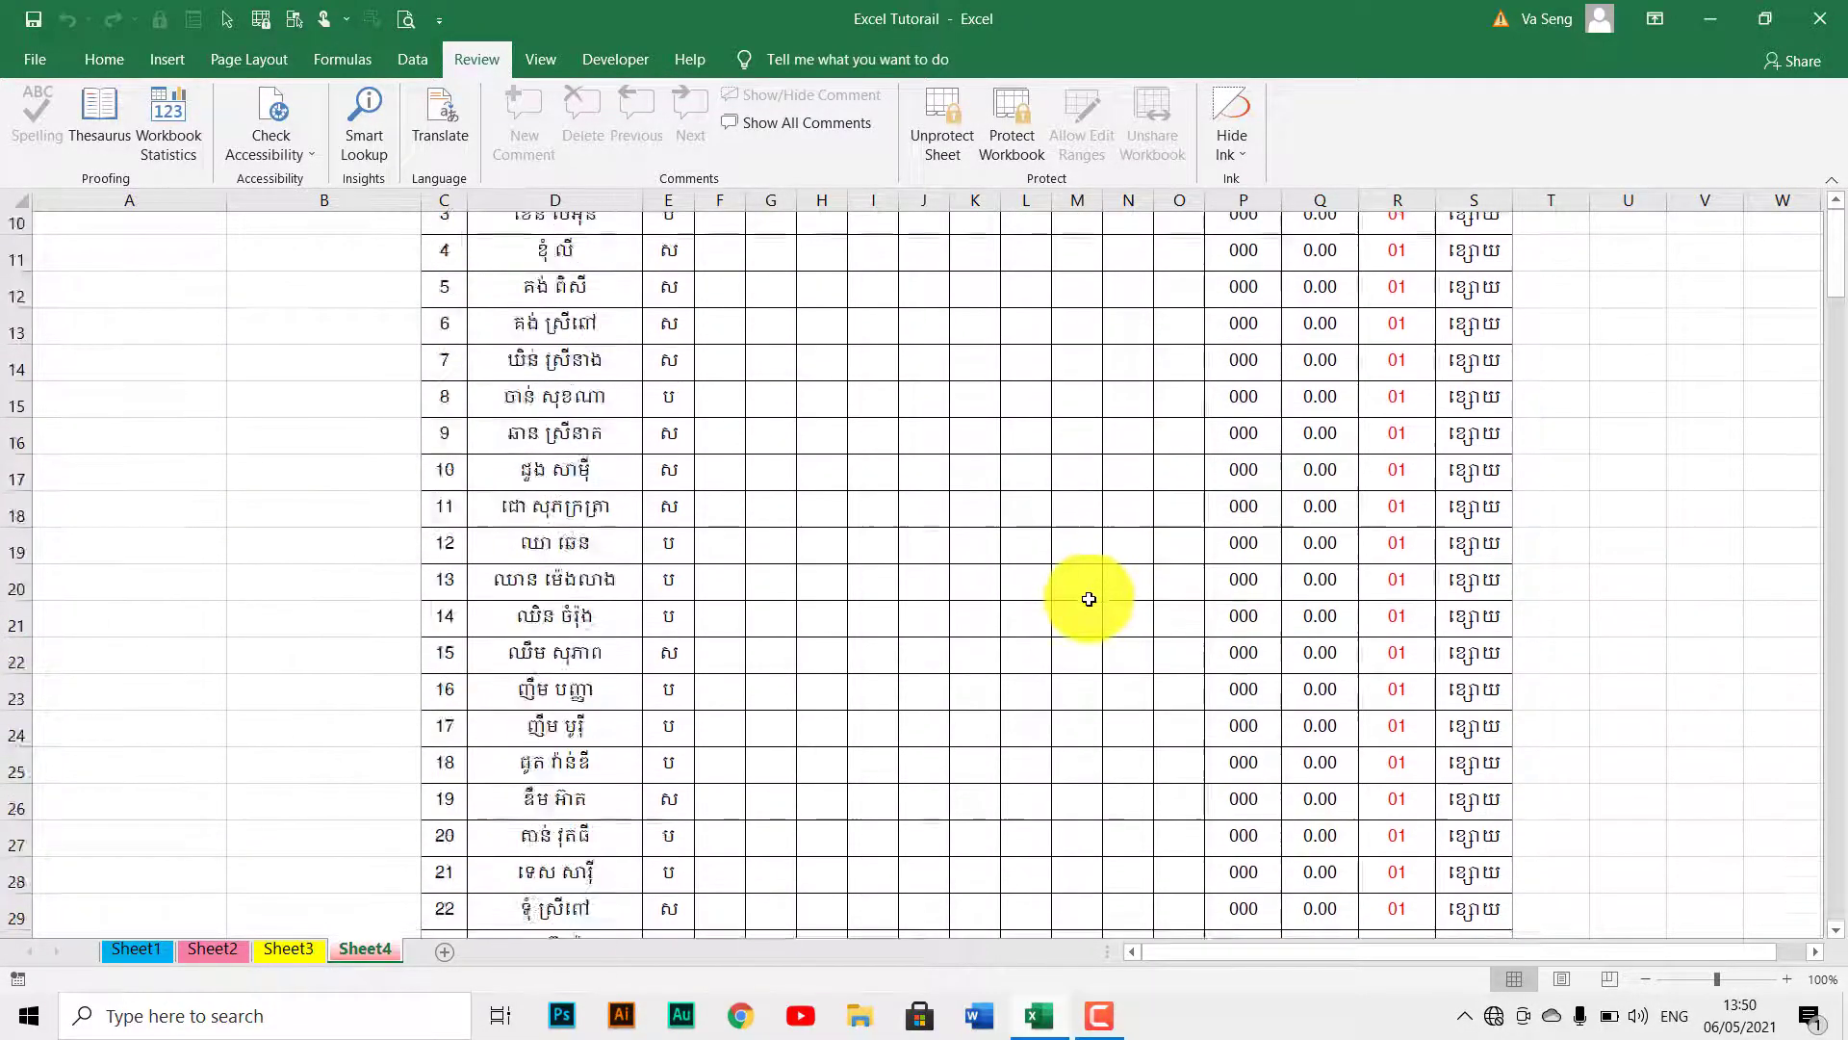
pyautogui.scroll(3, 1088, 599)
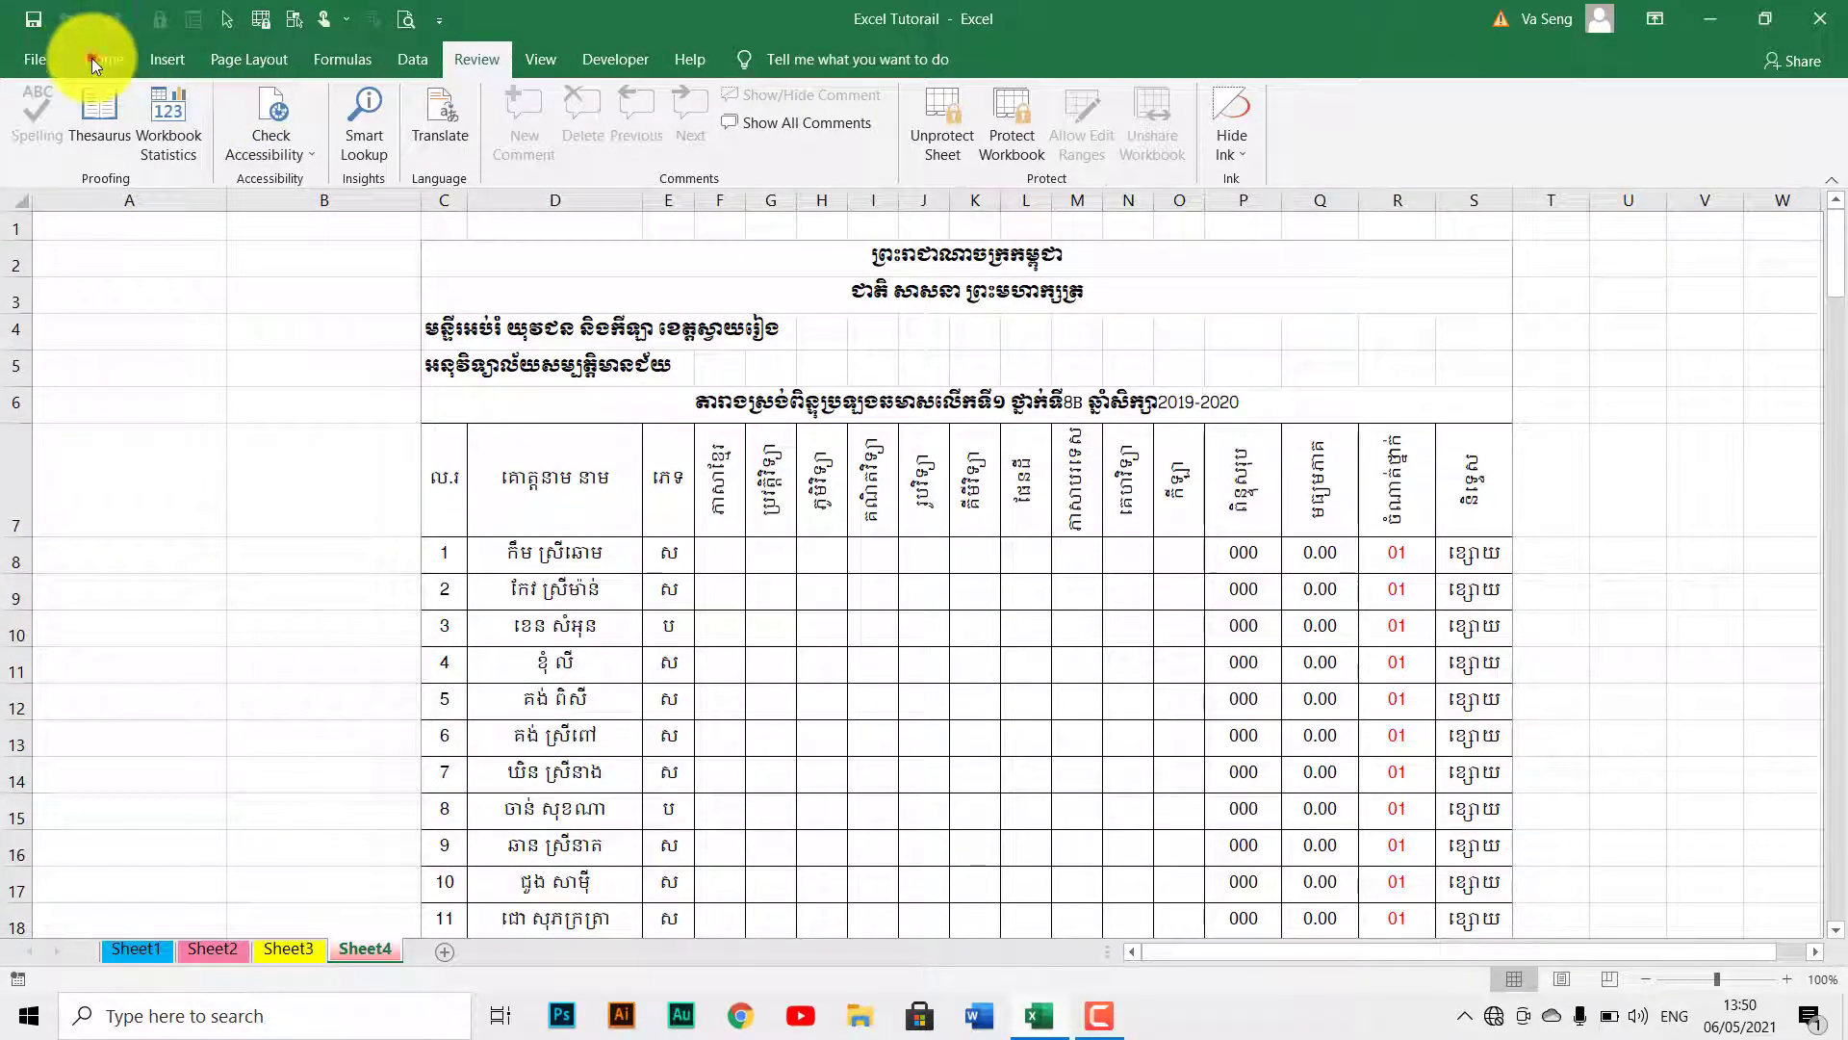
pyautogui.click(92, 59)
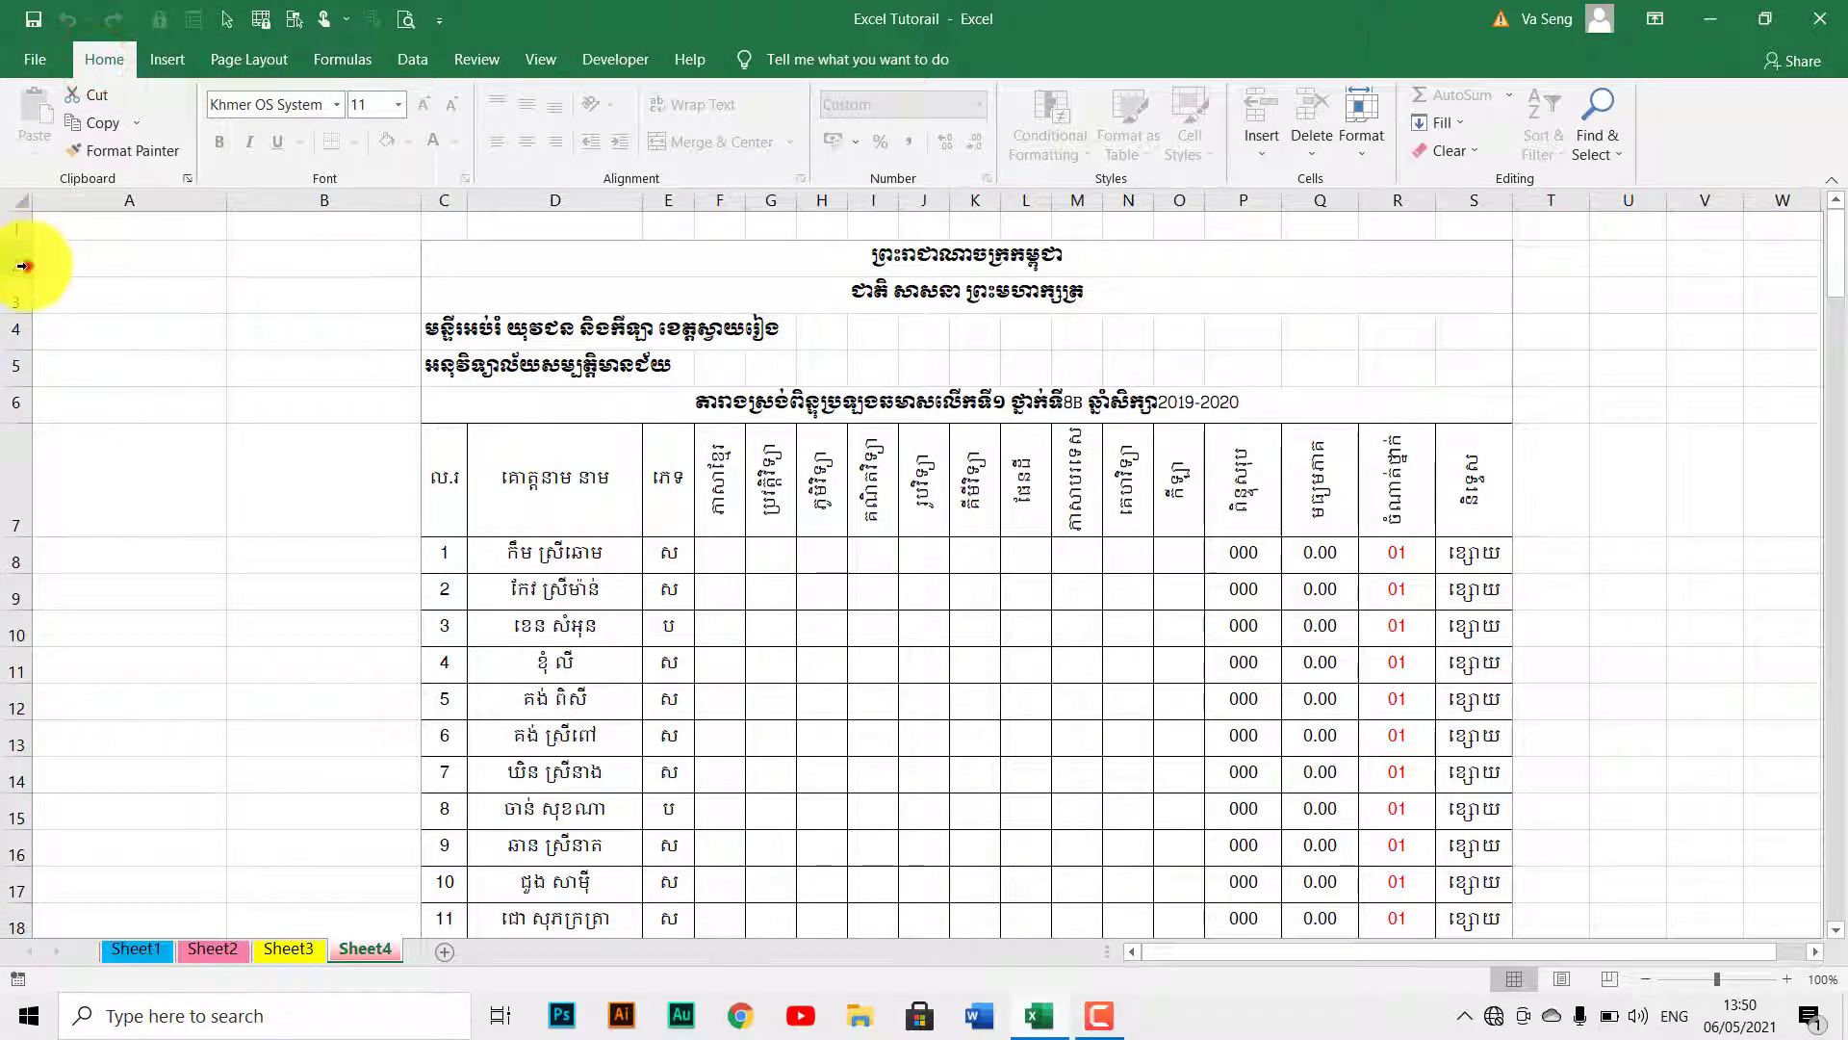
pyautogui.click(13, 385)
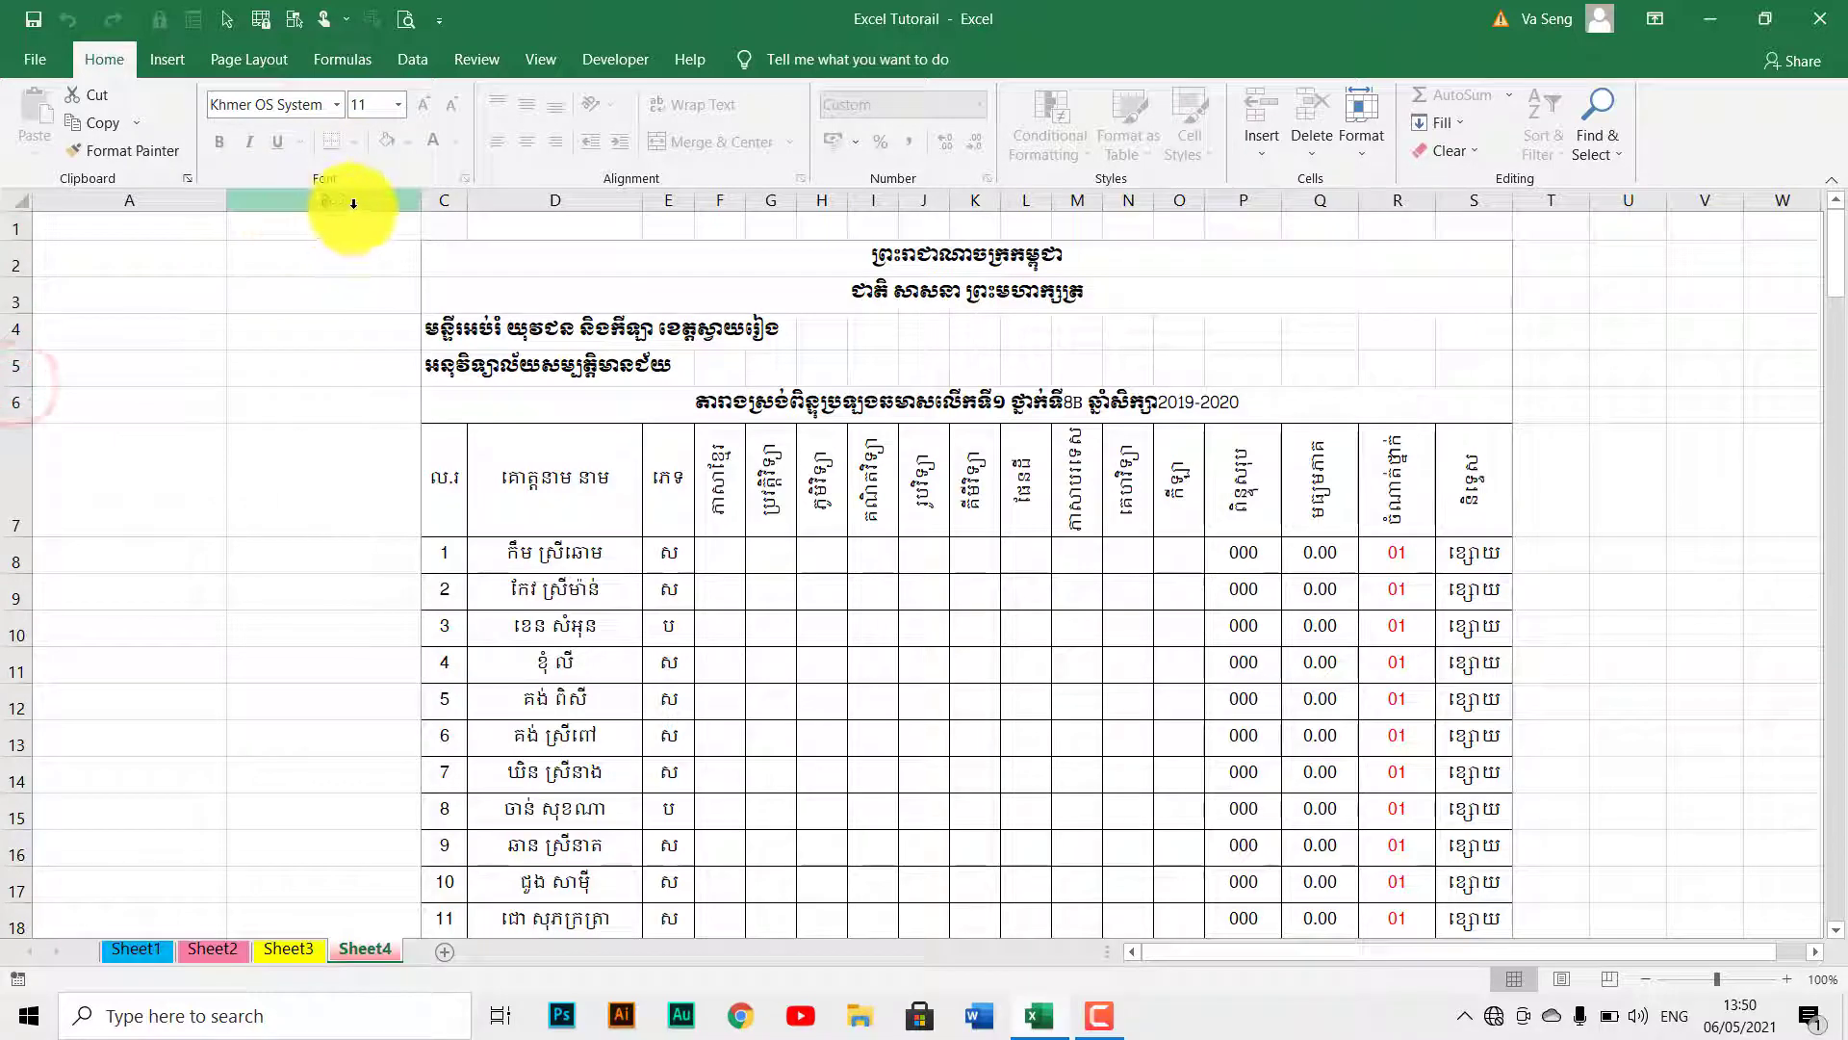
pyautogui.click(572, 205)
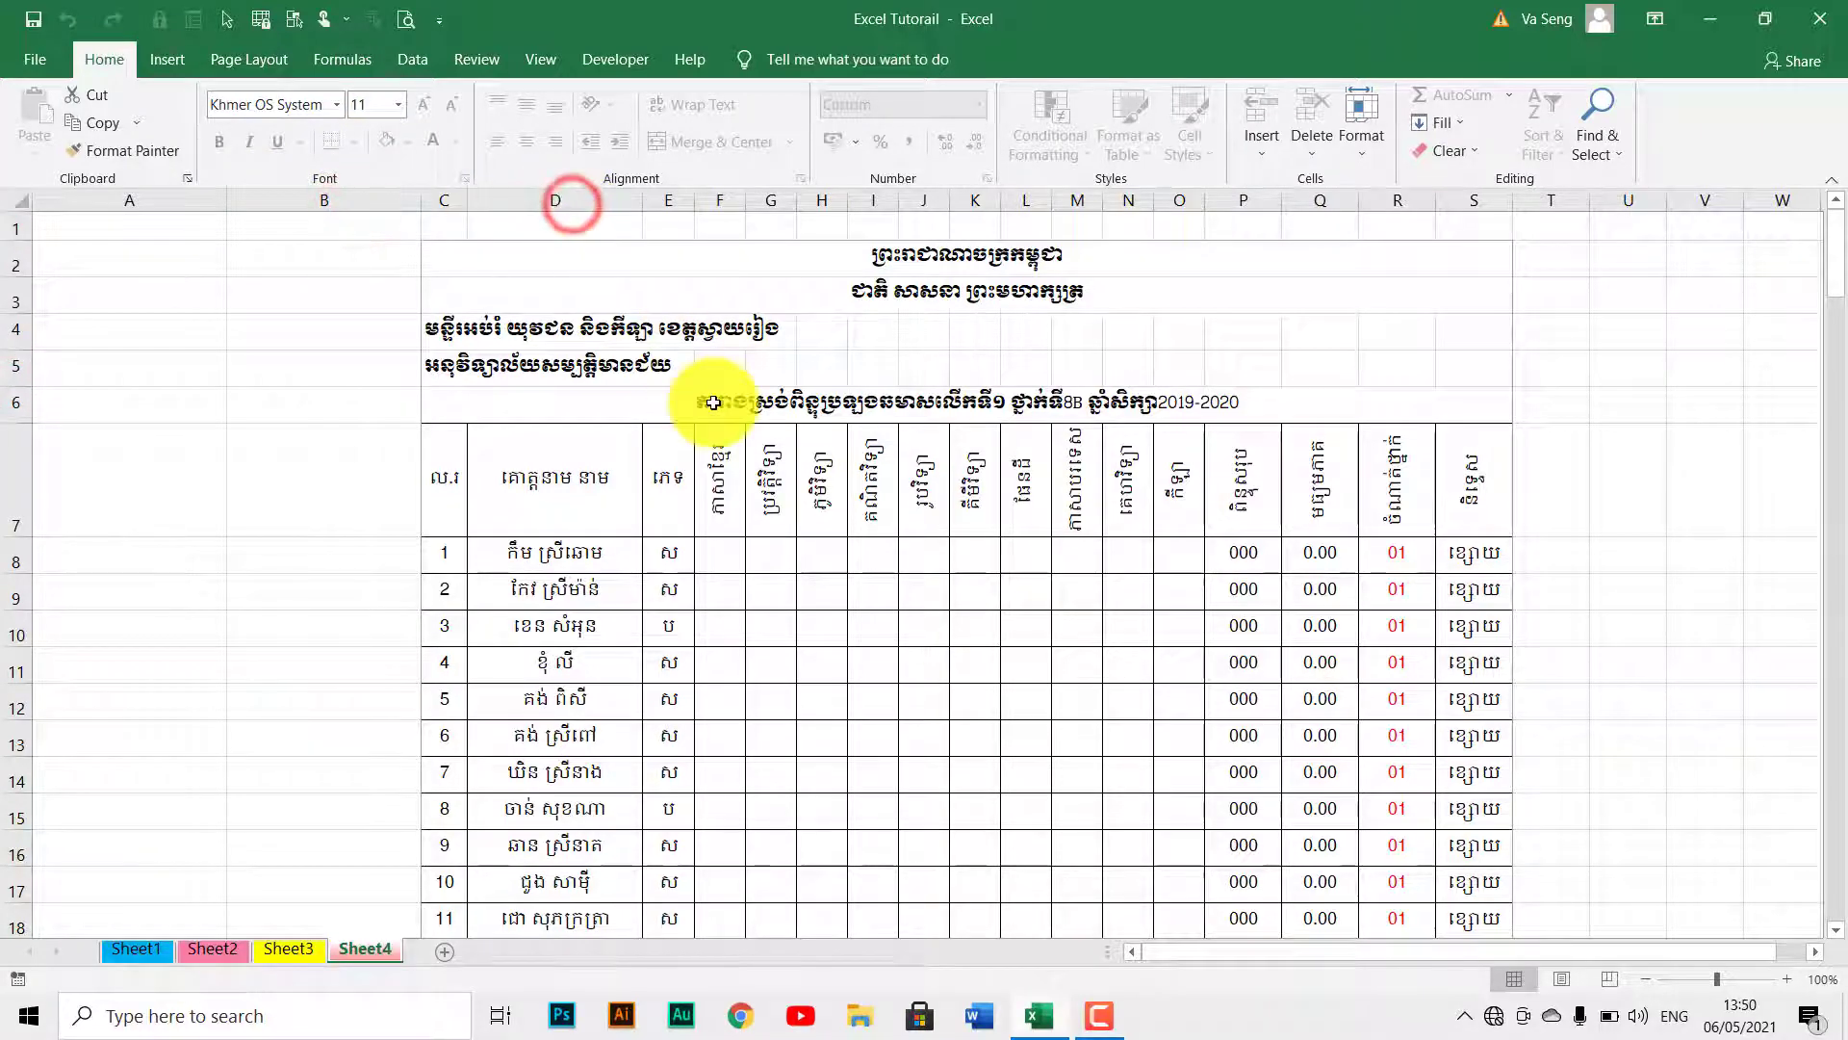
pyautogui.scroll(-3, 712, 403)
pyautogui.scroll(3, 713, 403)
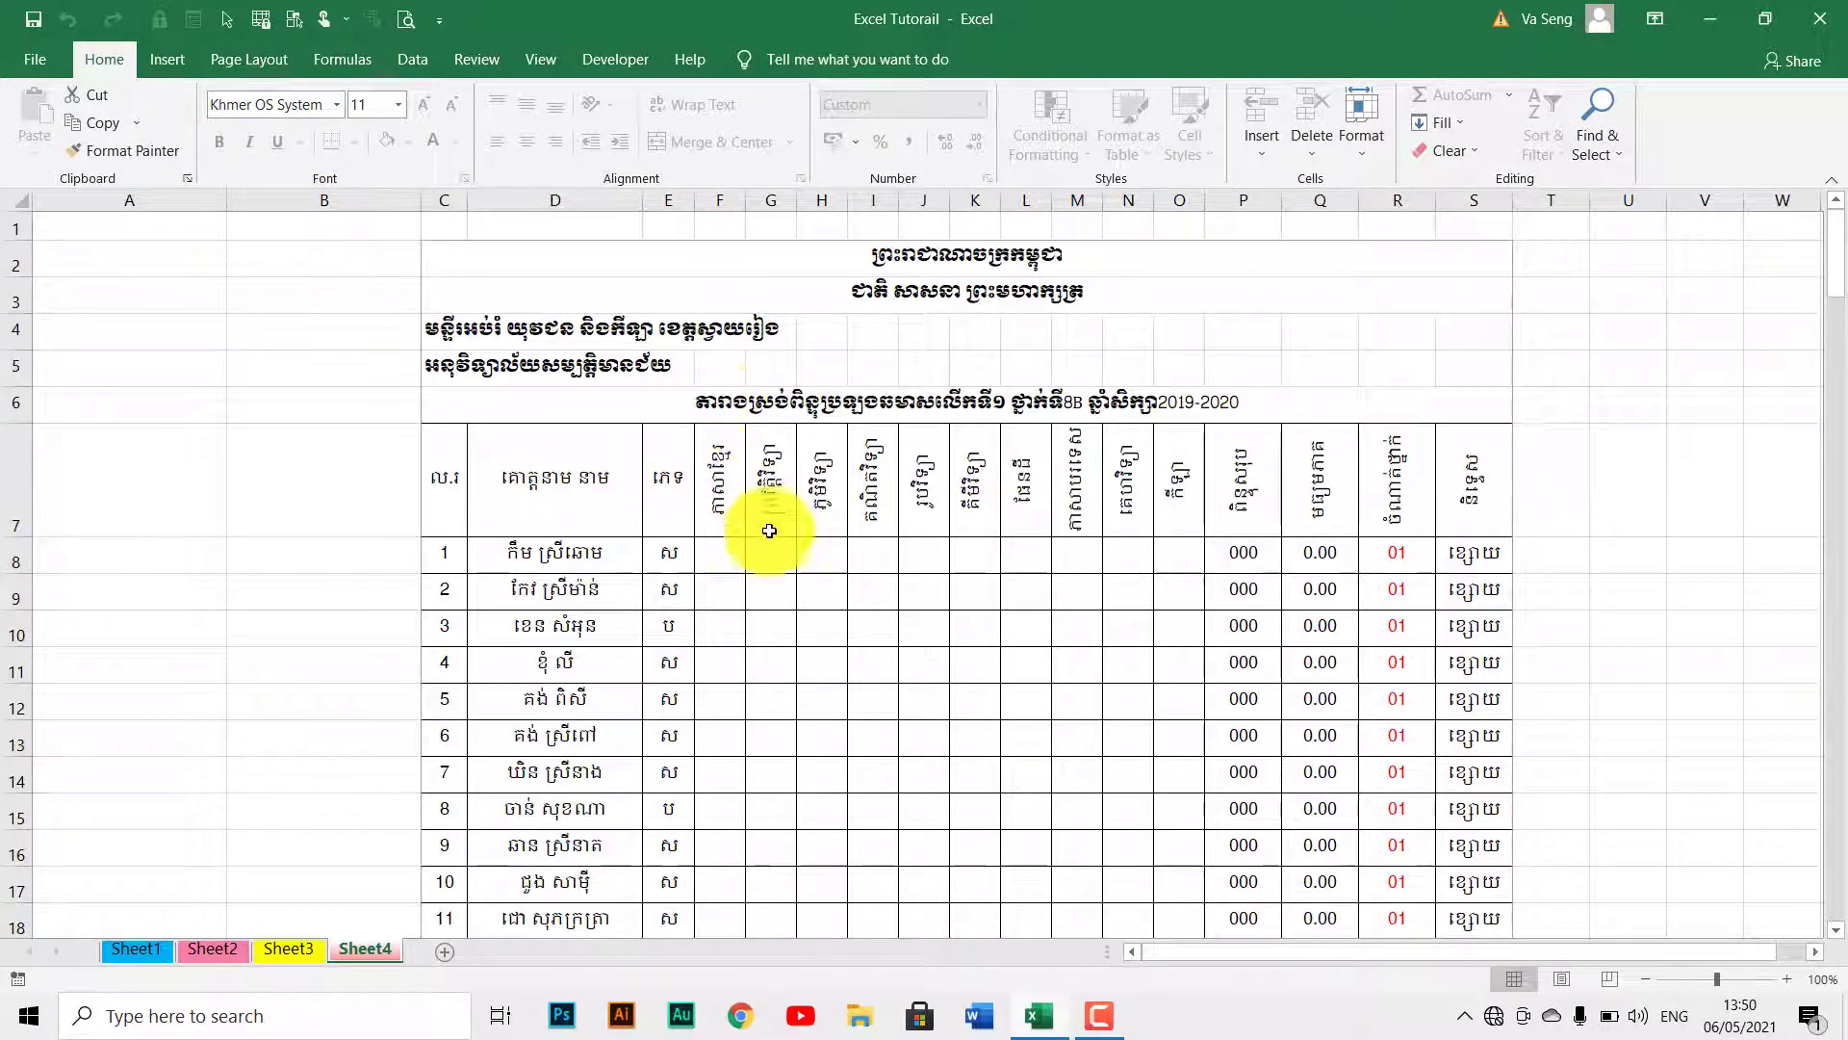
pyautogui.scroll(-8, 799, 590)
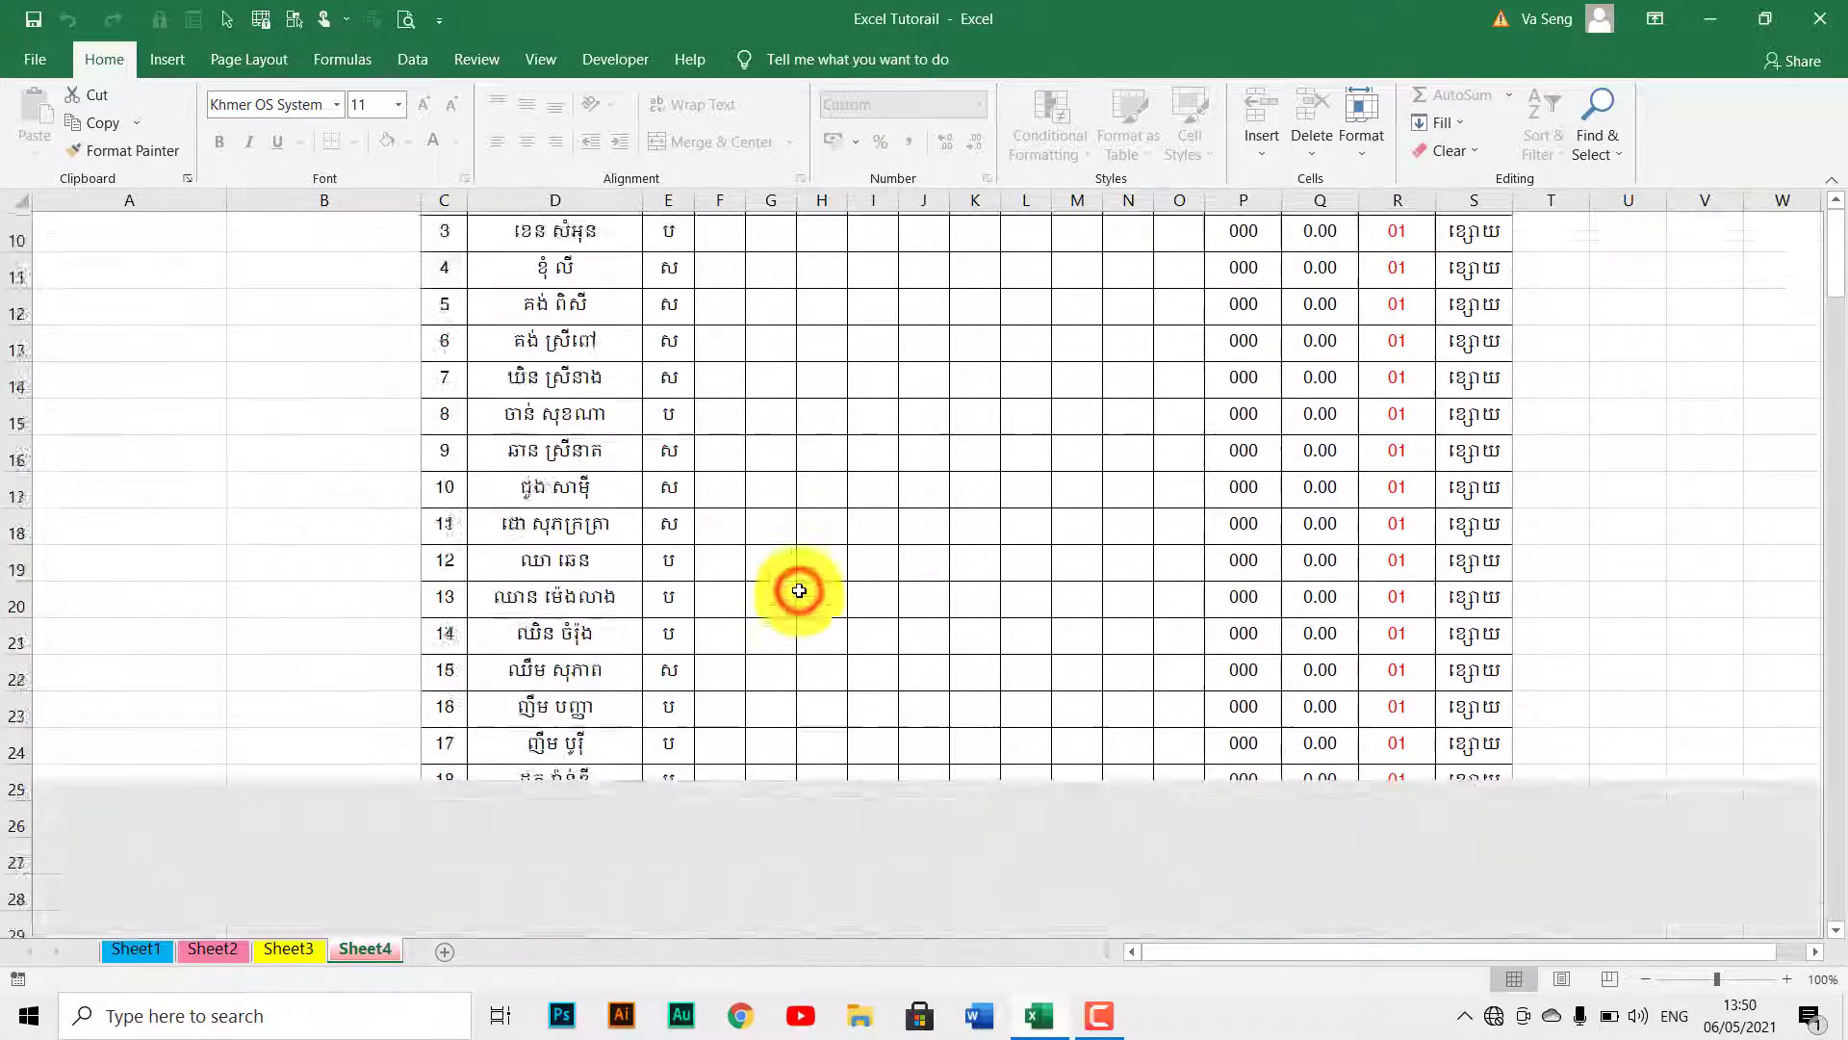
pyautogui.scroll(-2, 799, 590)
pyautogui.scroll(10, 797, 590)
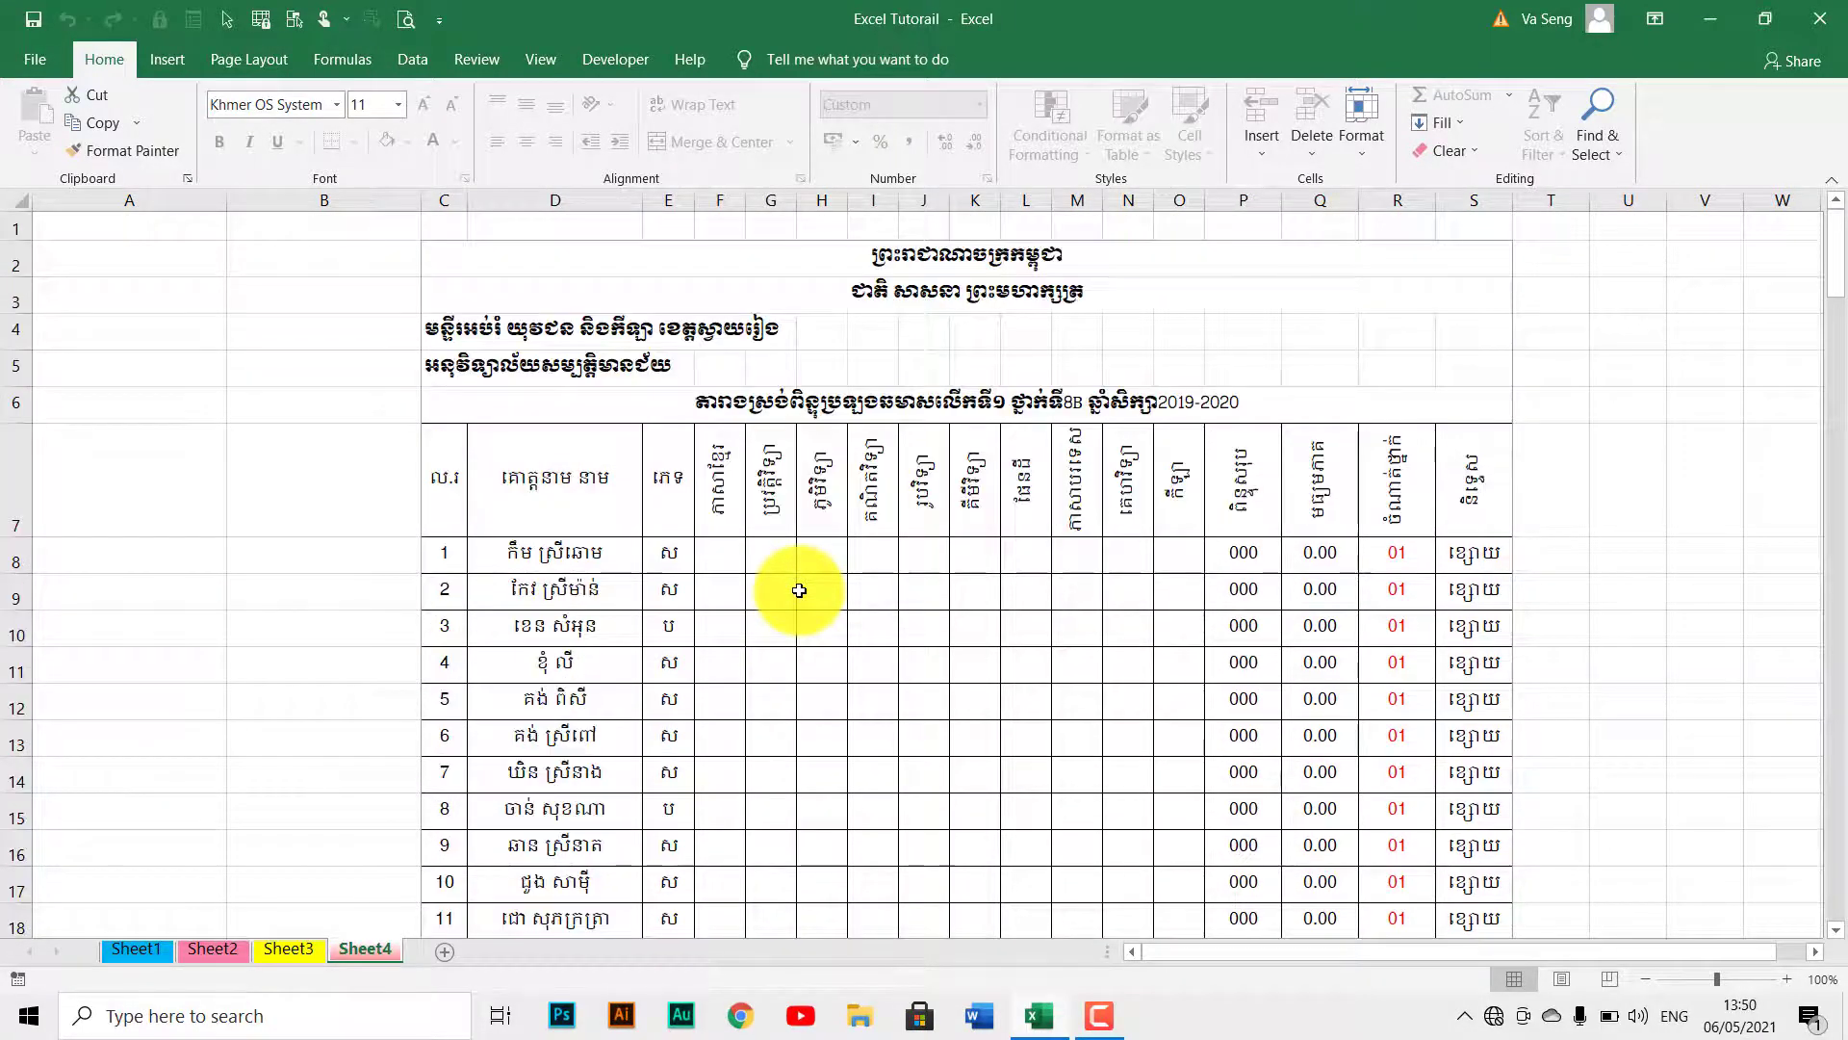
# On Sheet3, select rows 7–13 and make them taller.
pyautogui.click(289, 948)
pyautogui.click(496, 609)
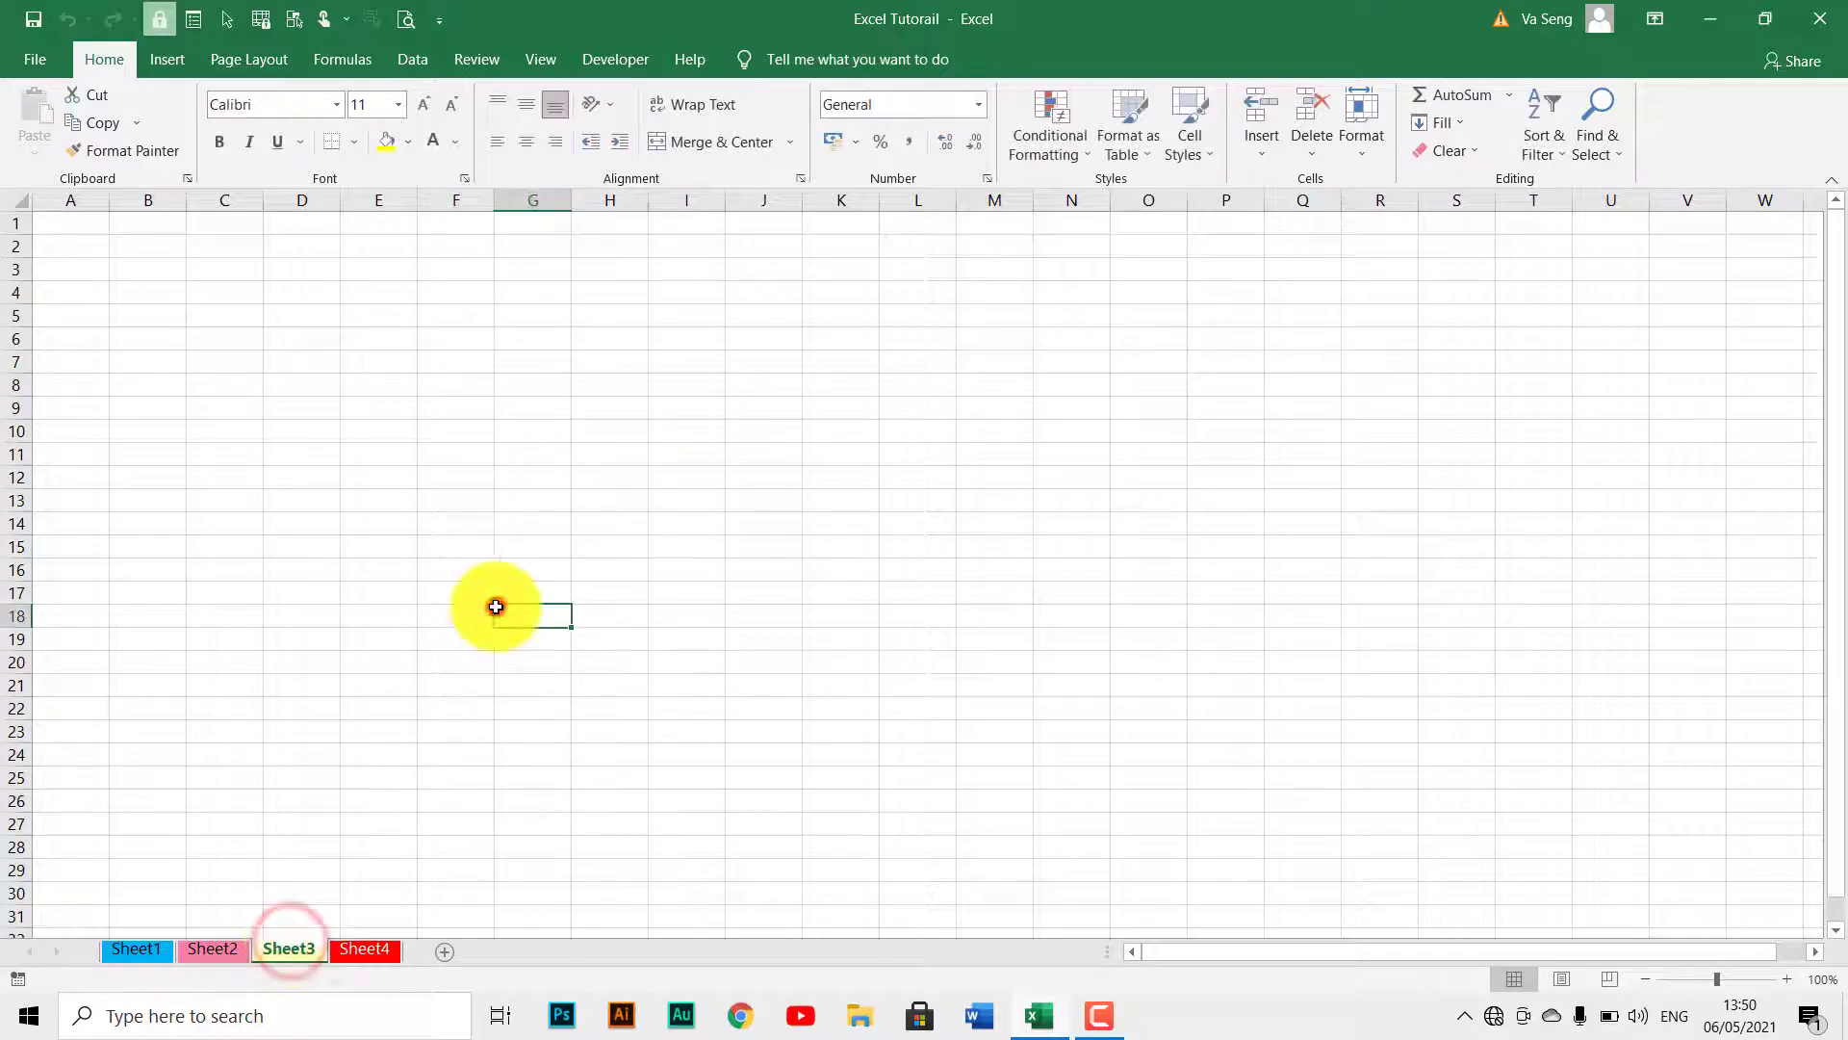
pyautogui.doubleClick(533, 522)
pyautogui.click(360, 522)
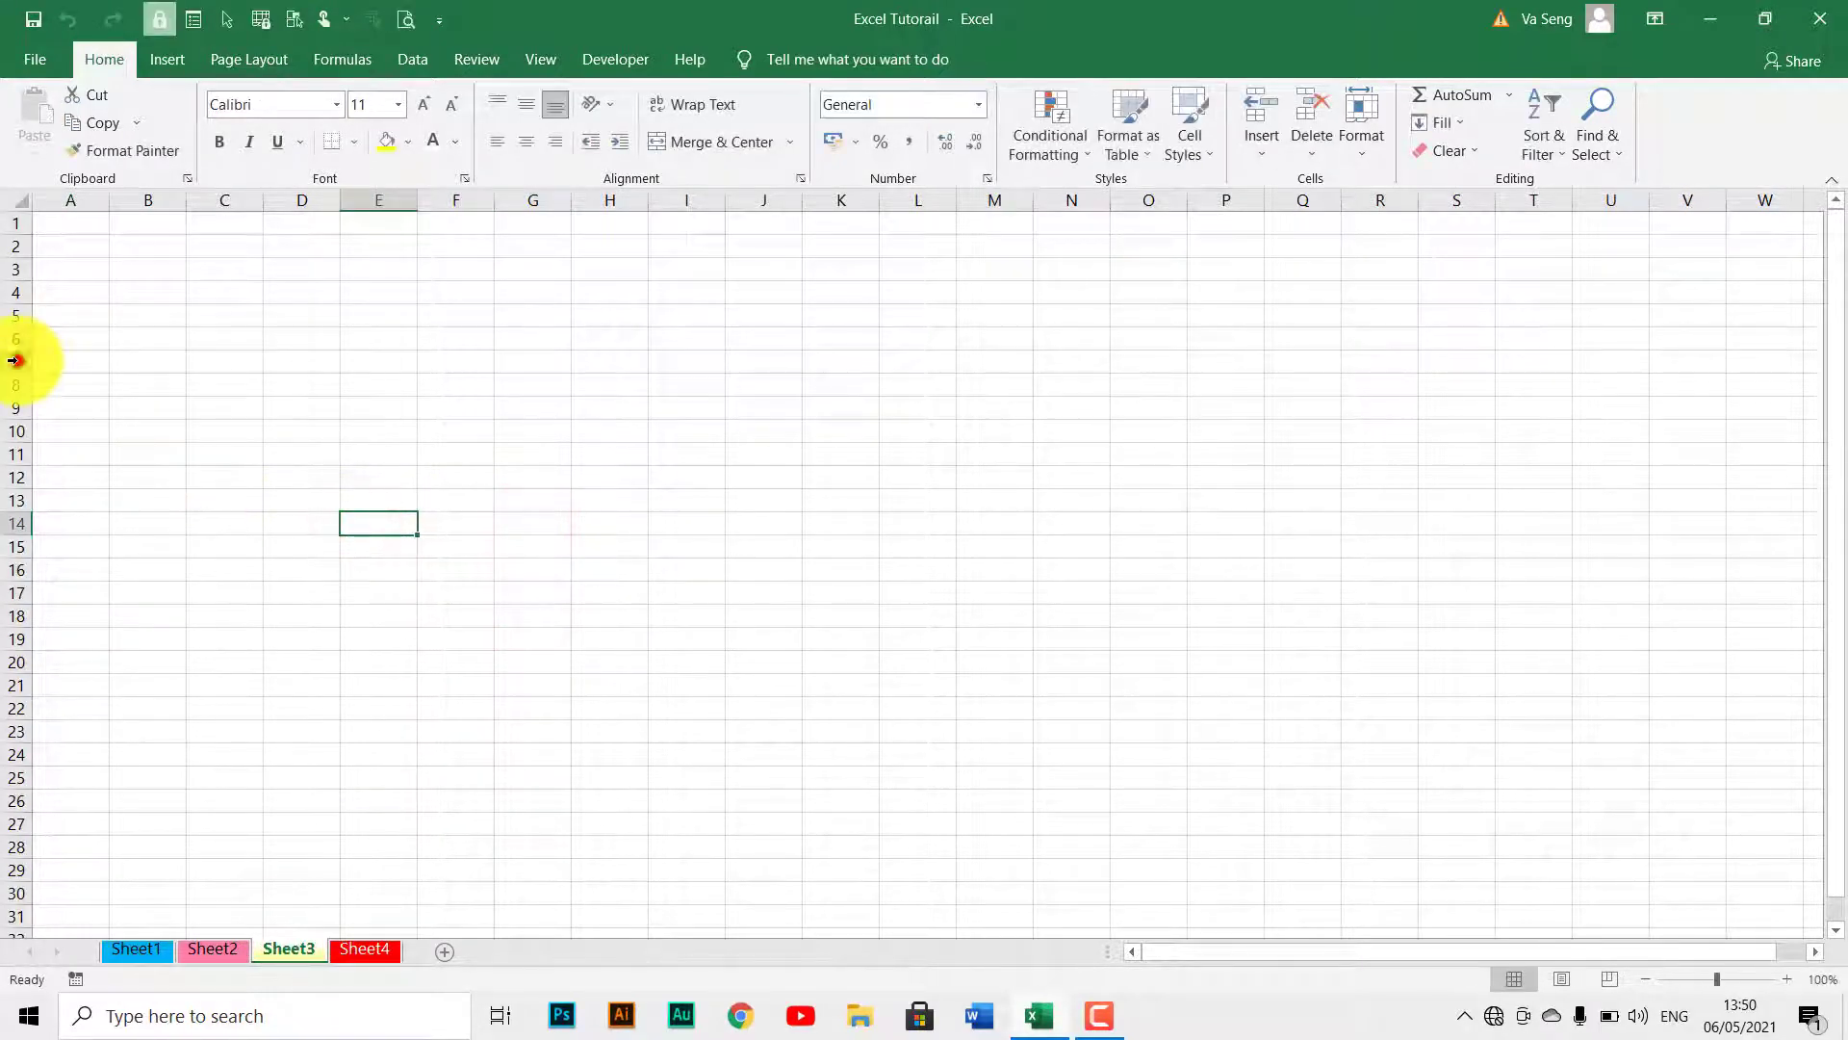
pyautogui.moveTo(16, 361); pyautogui.dragTo(16, 501)
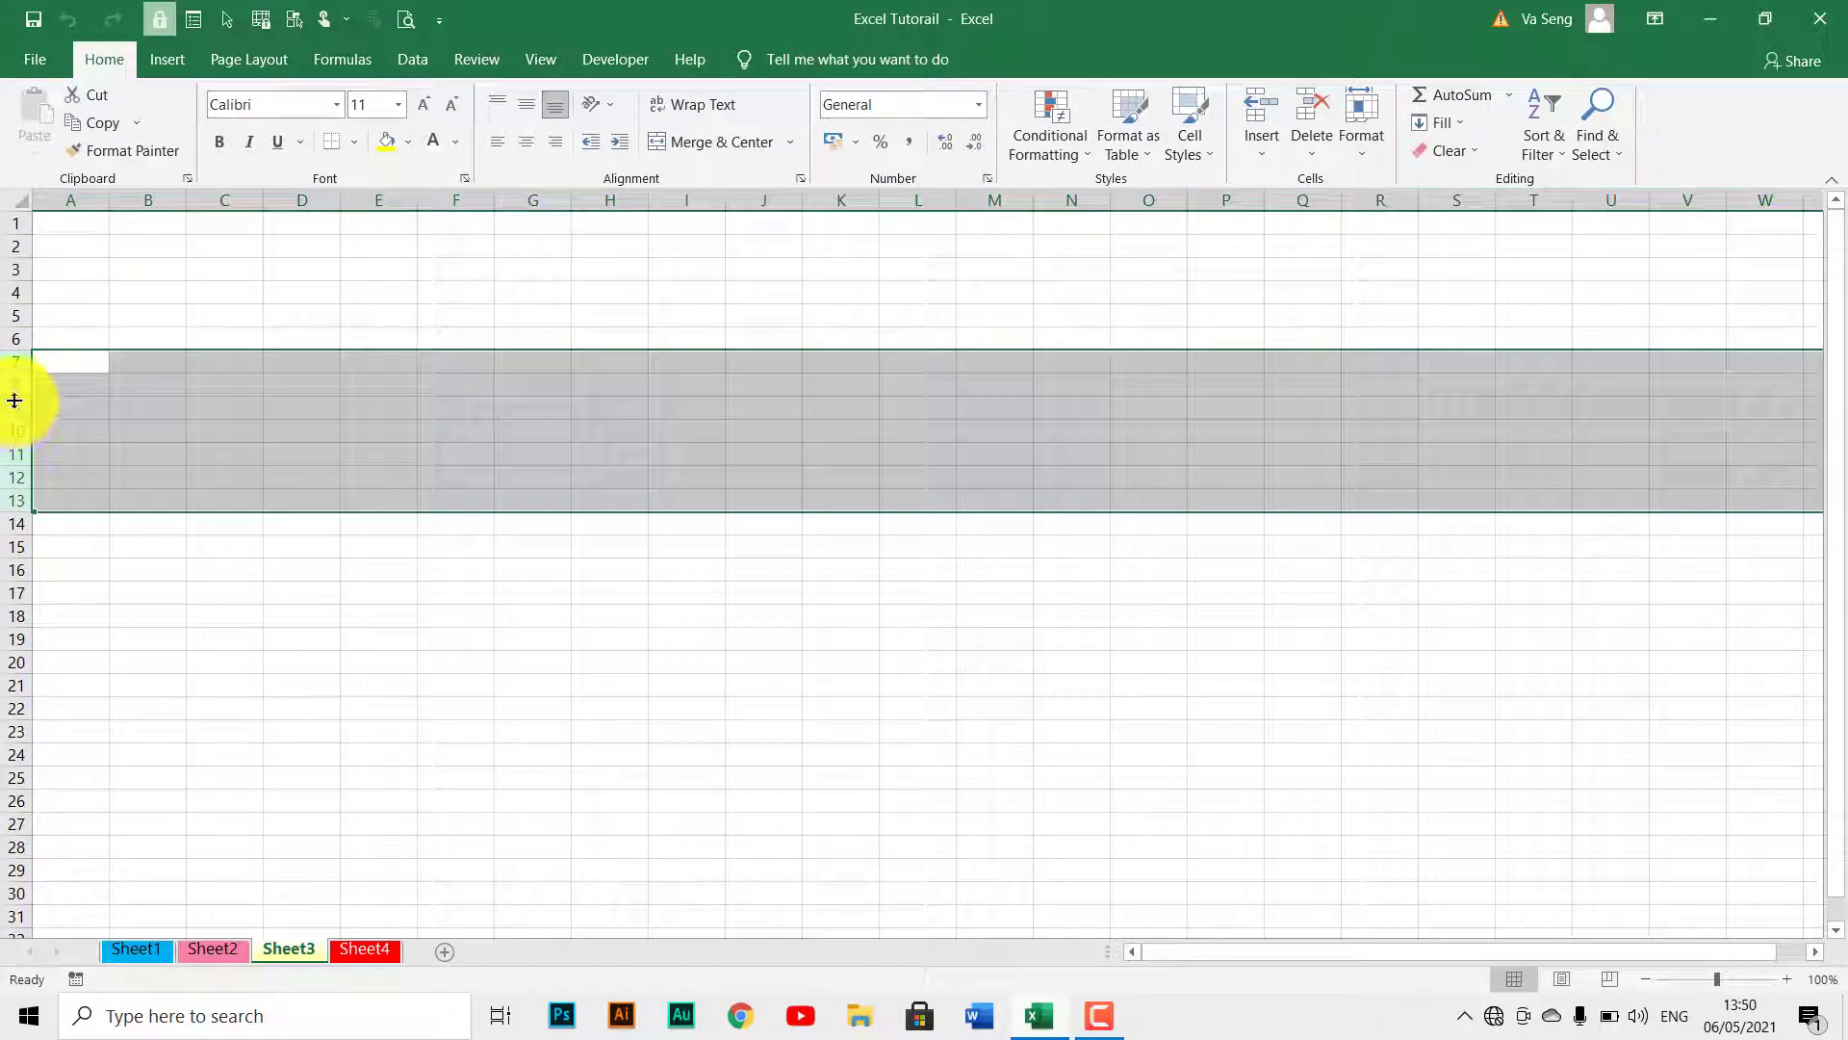
pyautogui.moveTo(14, 401)
pyautogui.mouseDown()
pyautogui.moveTo(15, 458)
pyautogui.moveTo(14, 406)
pyautogui.mouseUp()
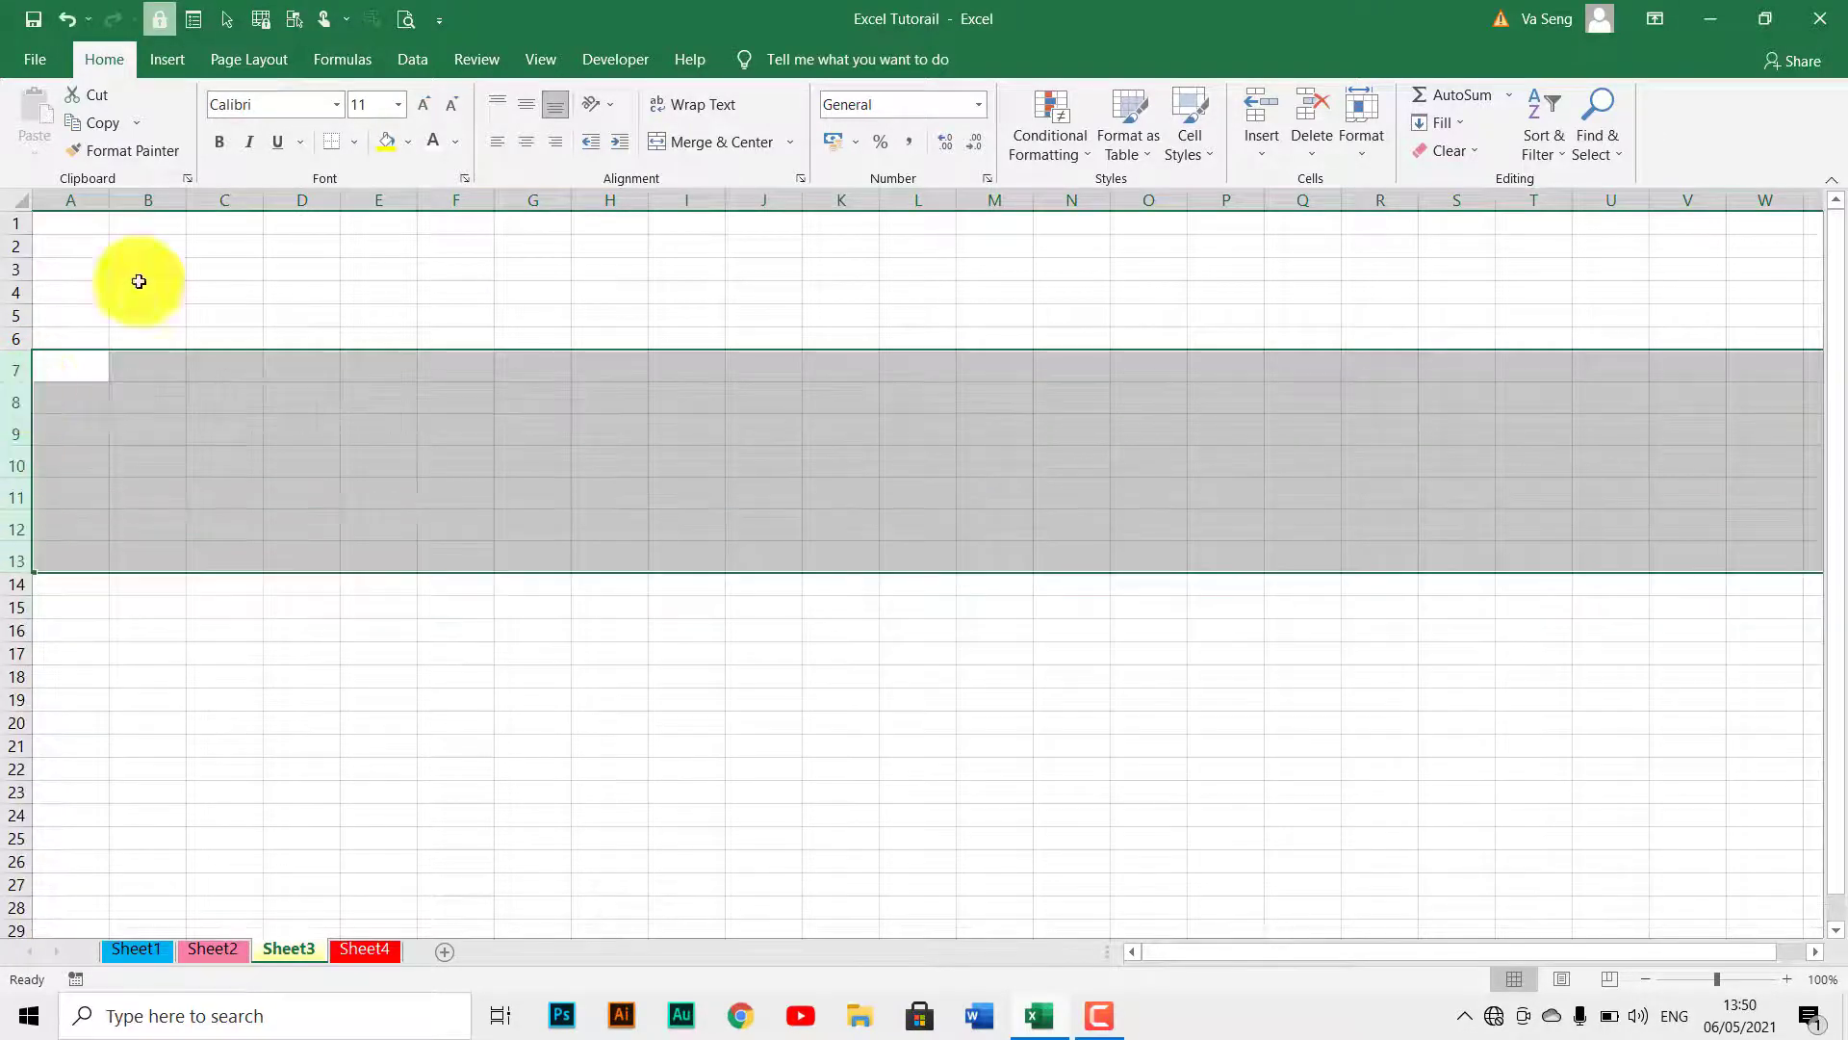
# Widen columns C–G on Sheet3, then go back to Sheet4.
pyautogui.moveTo(240, 199); pyautogui.dragTo(472, 198)
pyautogui.click(480, 341)
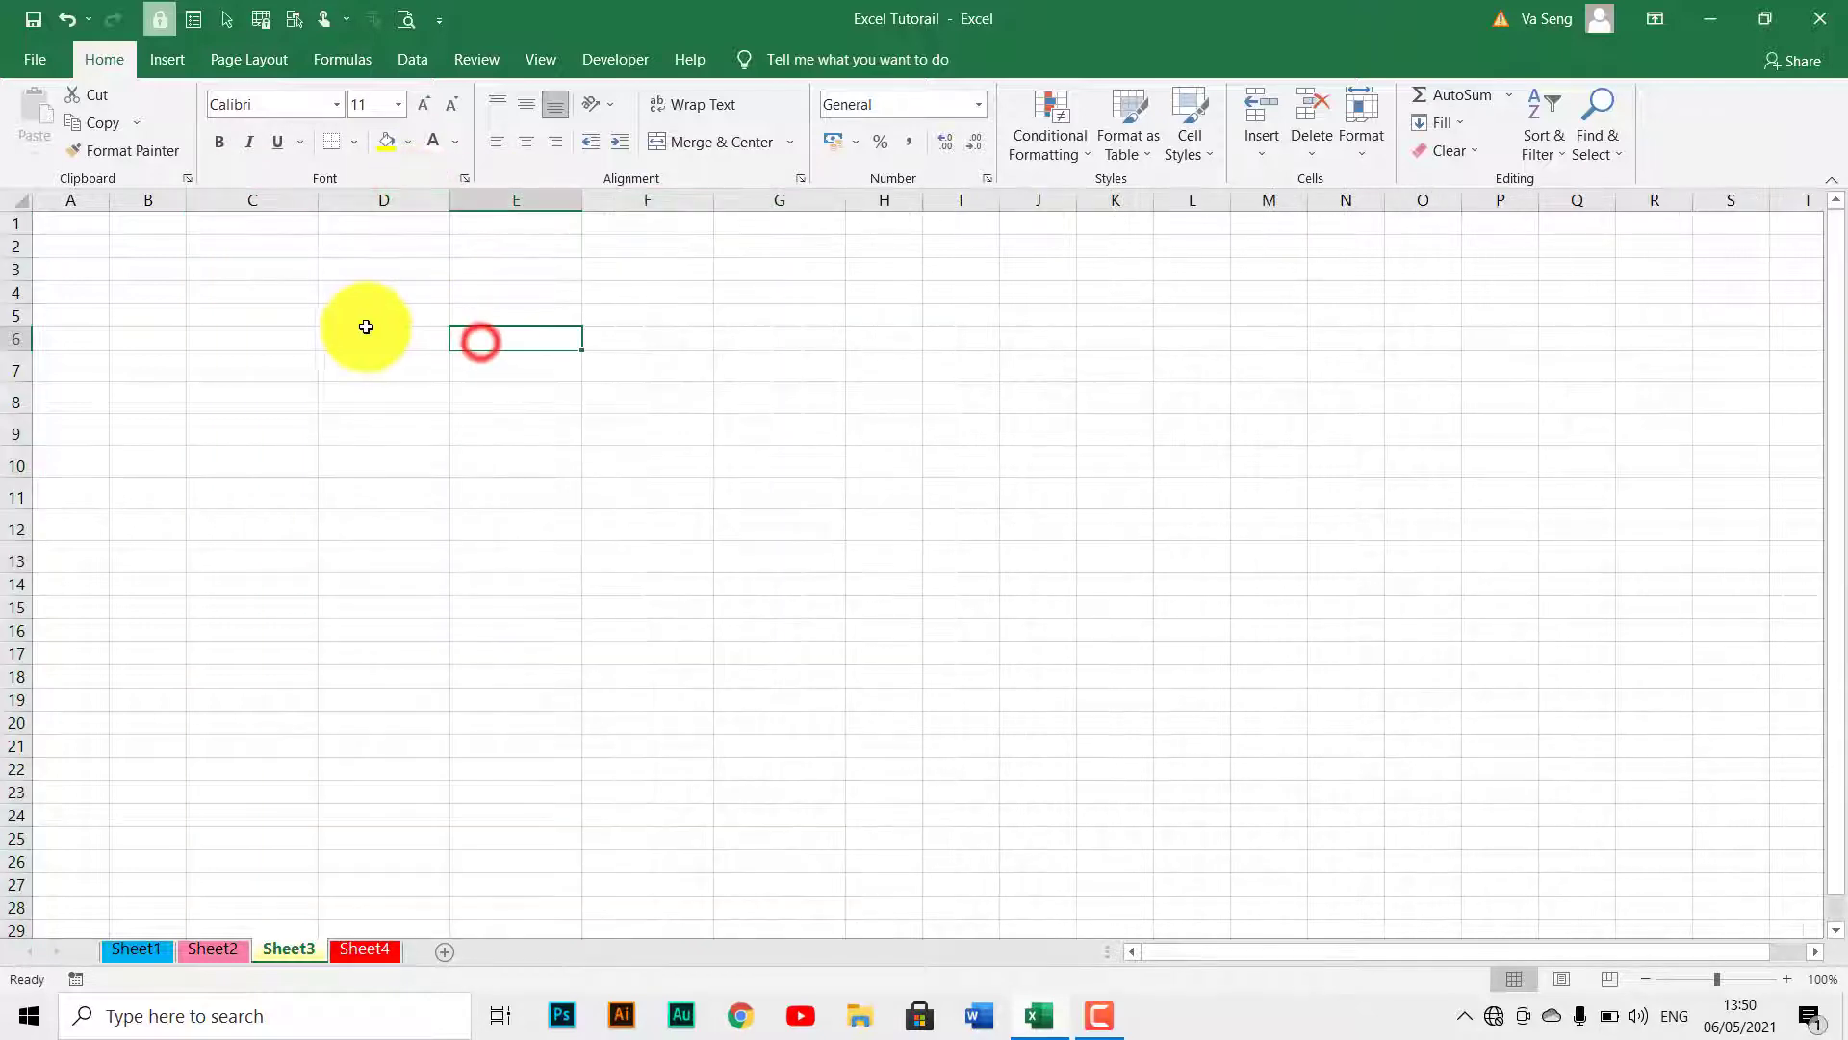
pyautogui.click(361, 321)
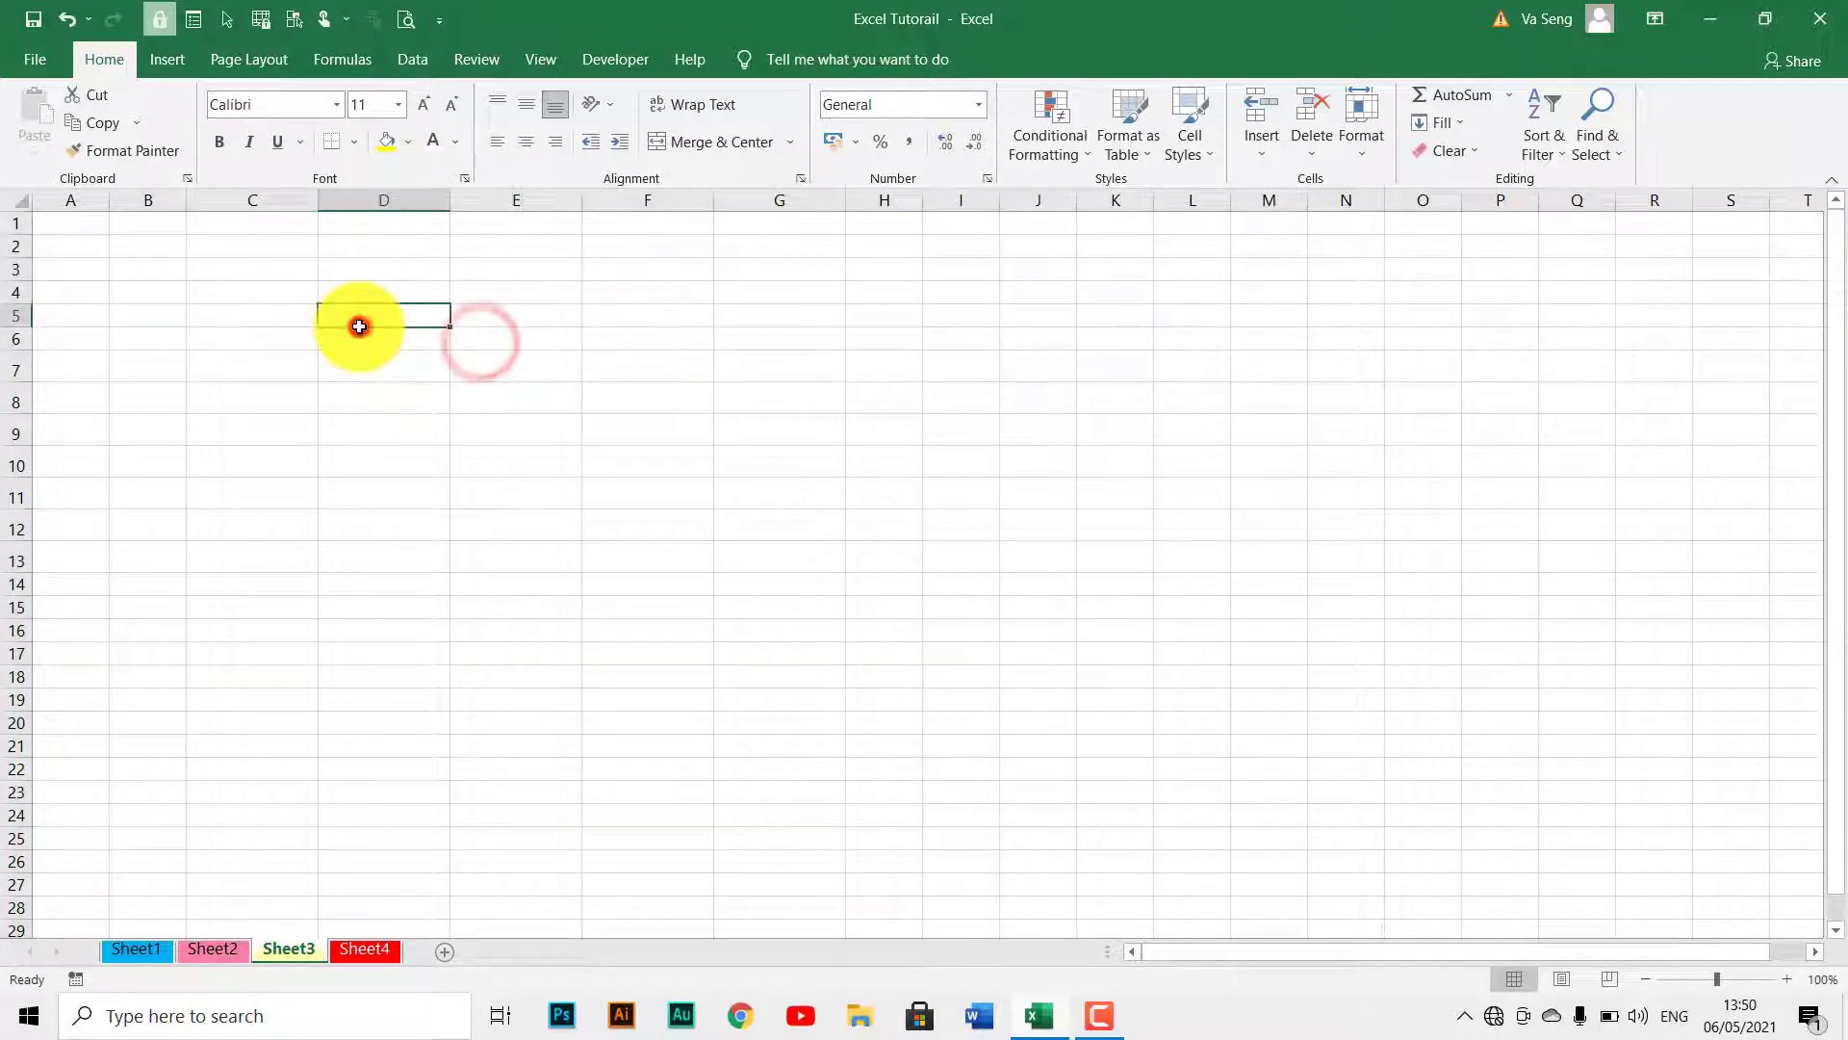
pyautogui.click(364, 947)
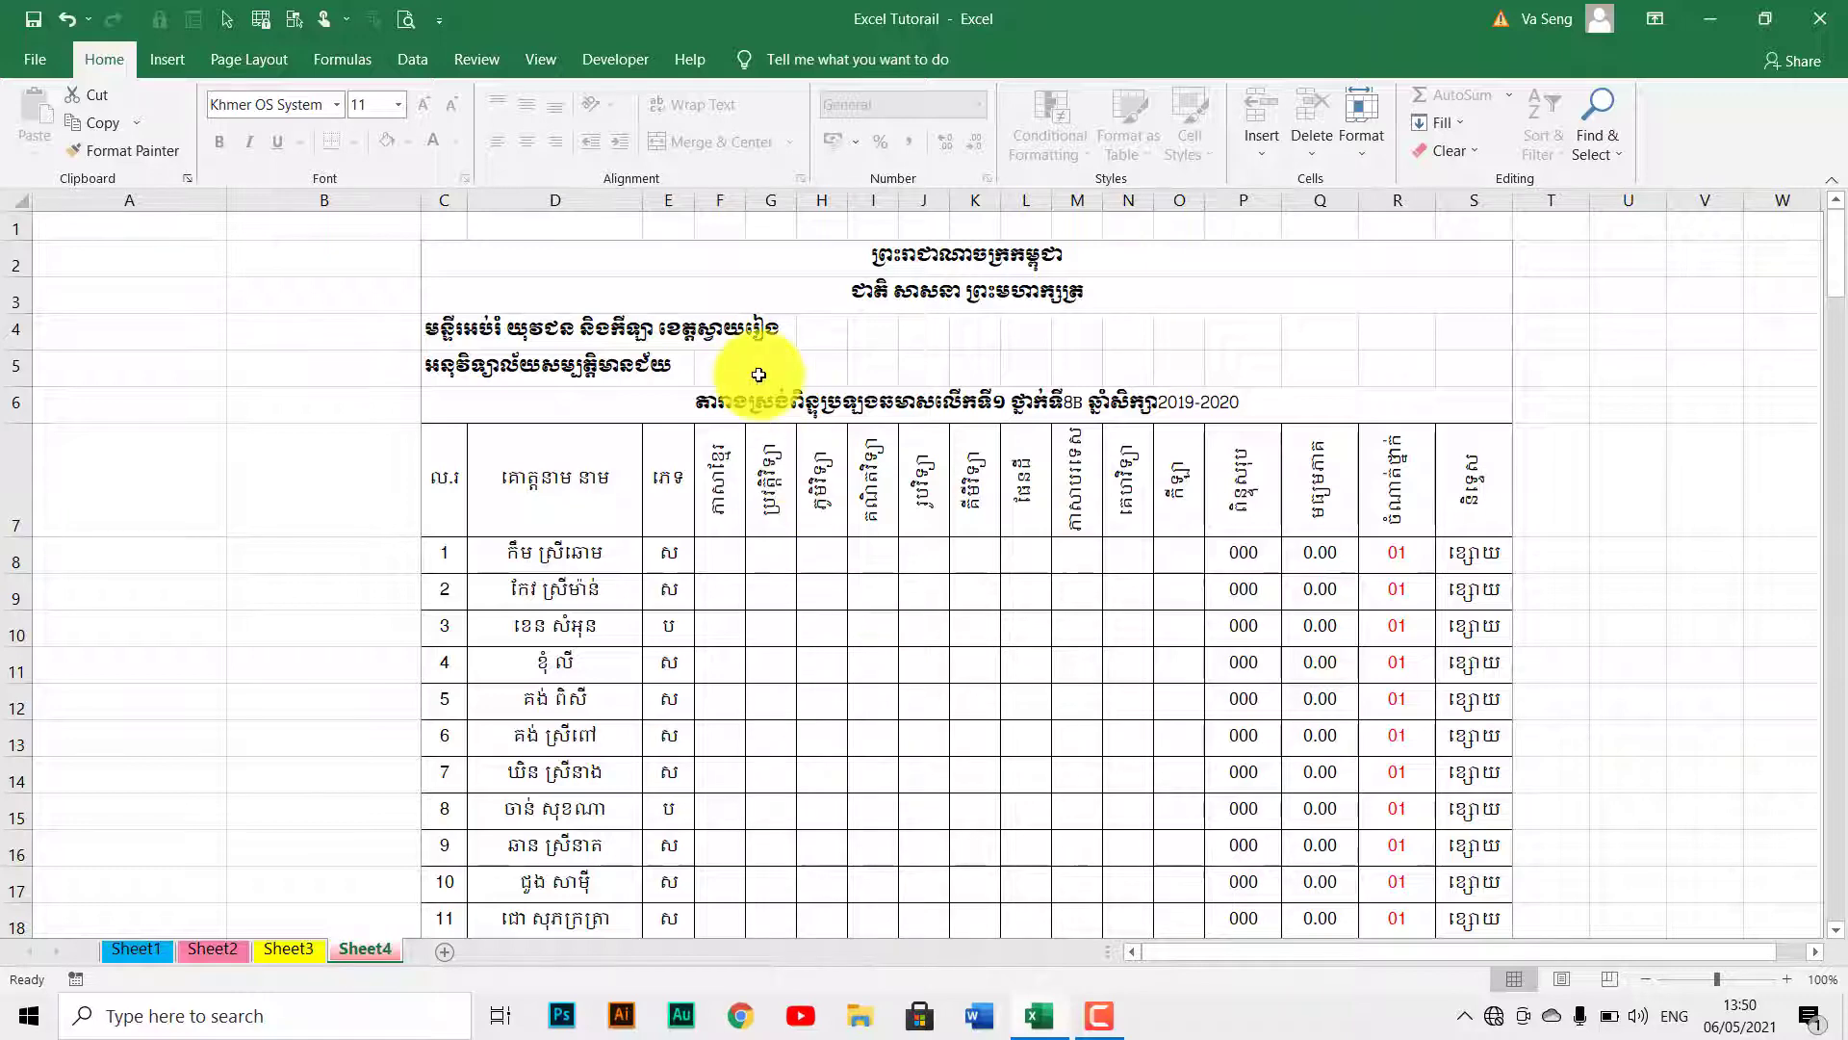
# Unprotect Sheet4 by entering its password in the Unprotect Sheet dialog.
pyautogui.click(485, 63)
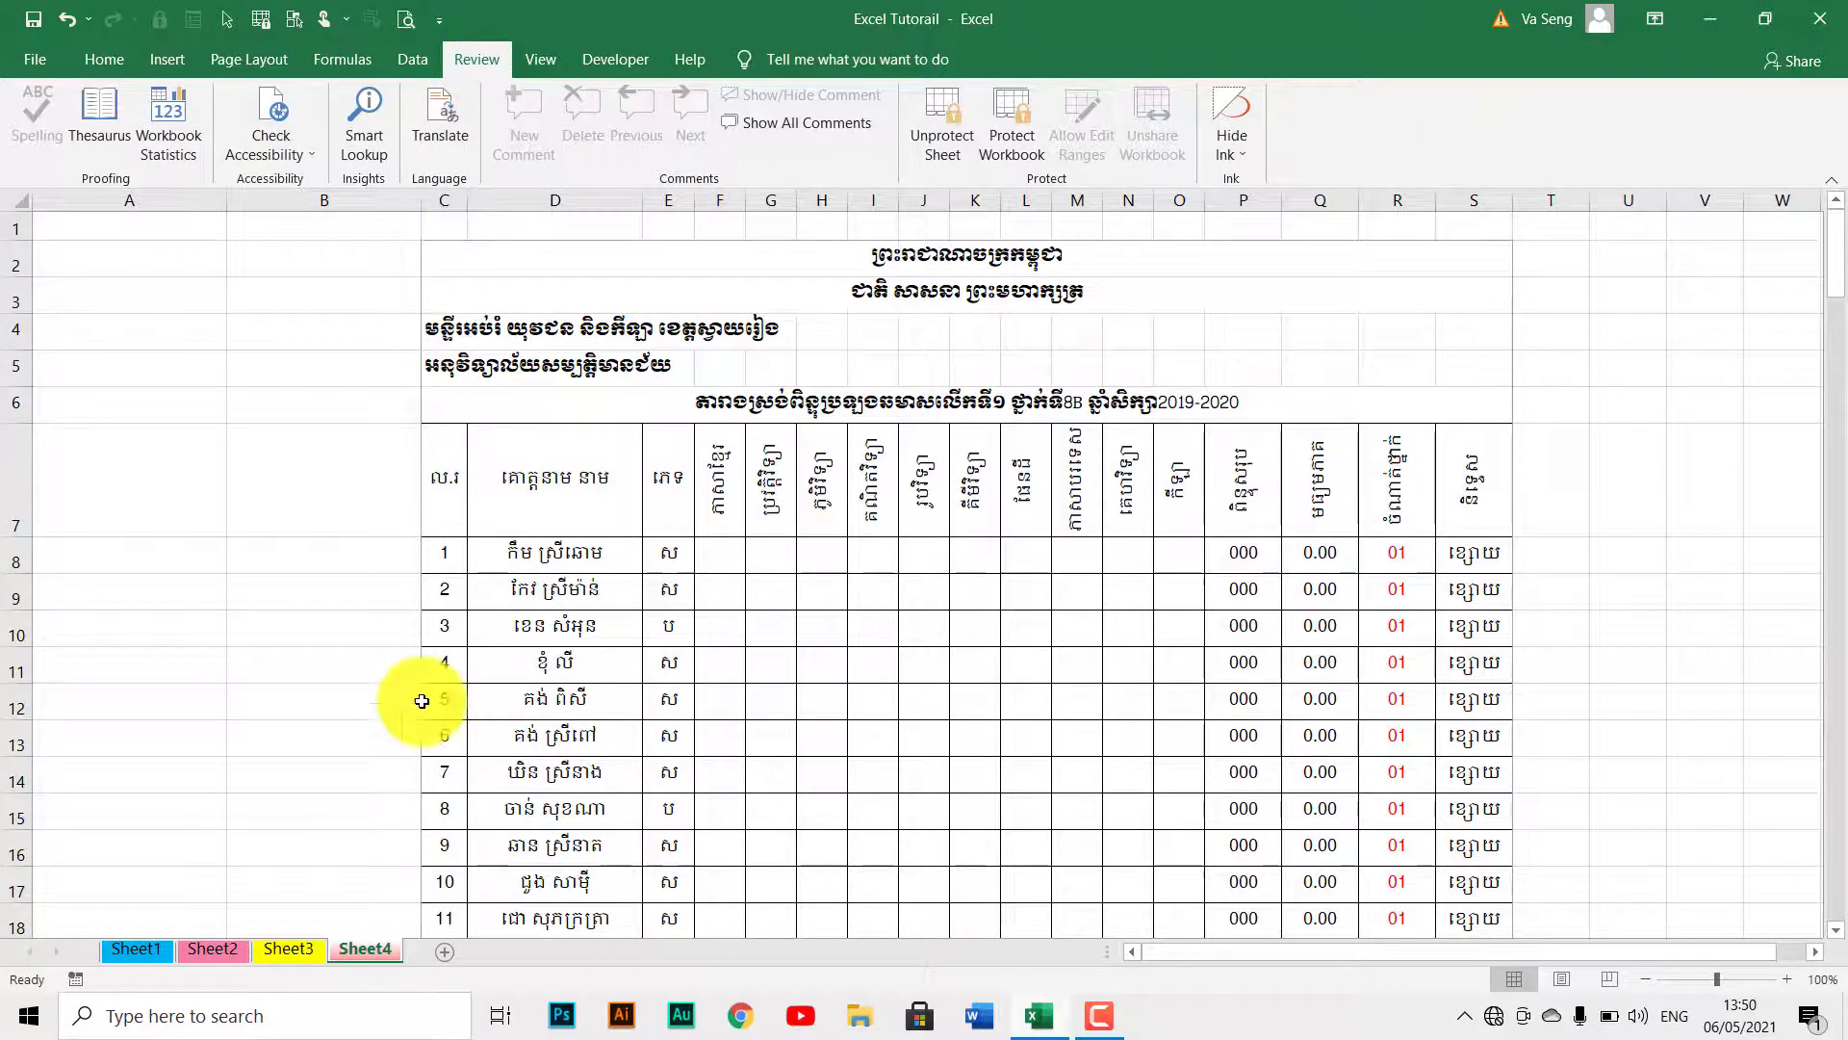
pyautogui.rightClick(367, 945)
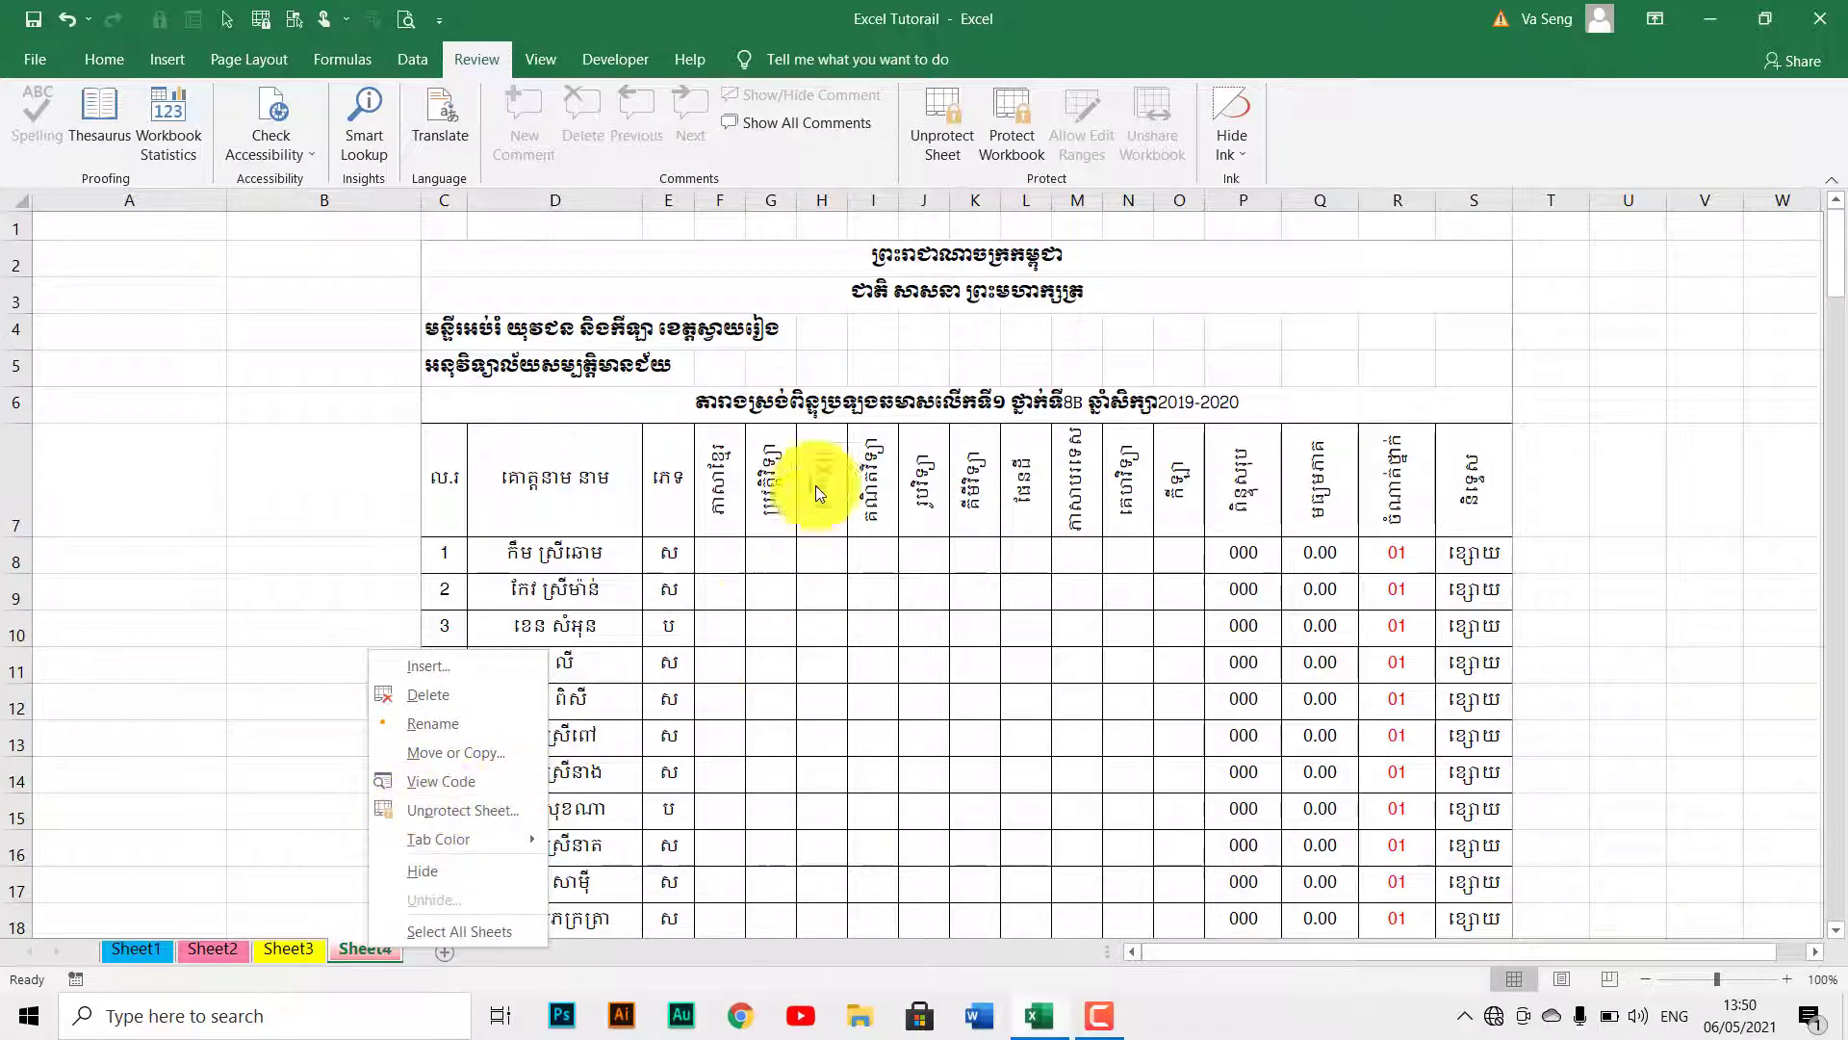
pyautogui.click(949, 123)
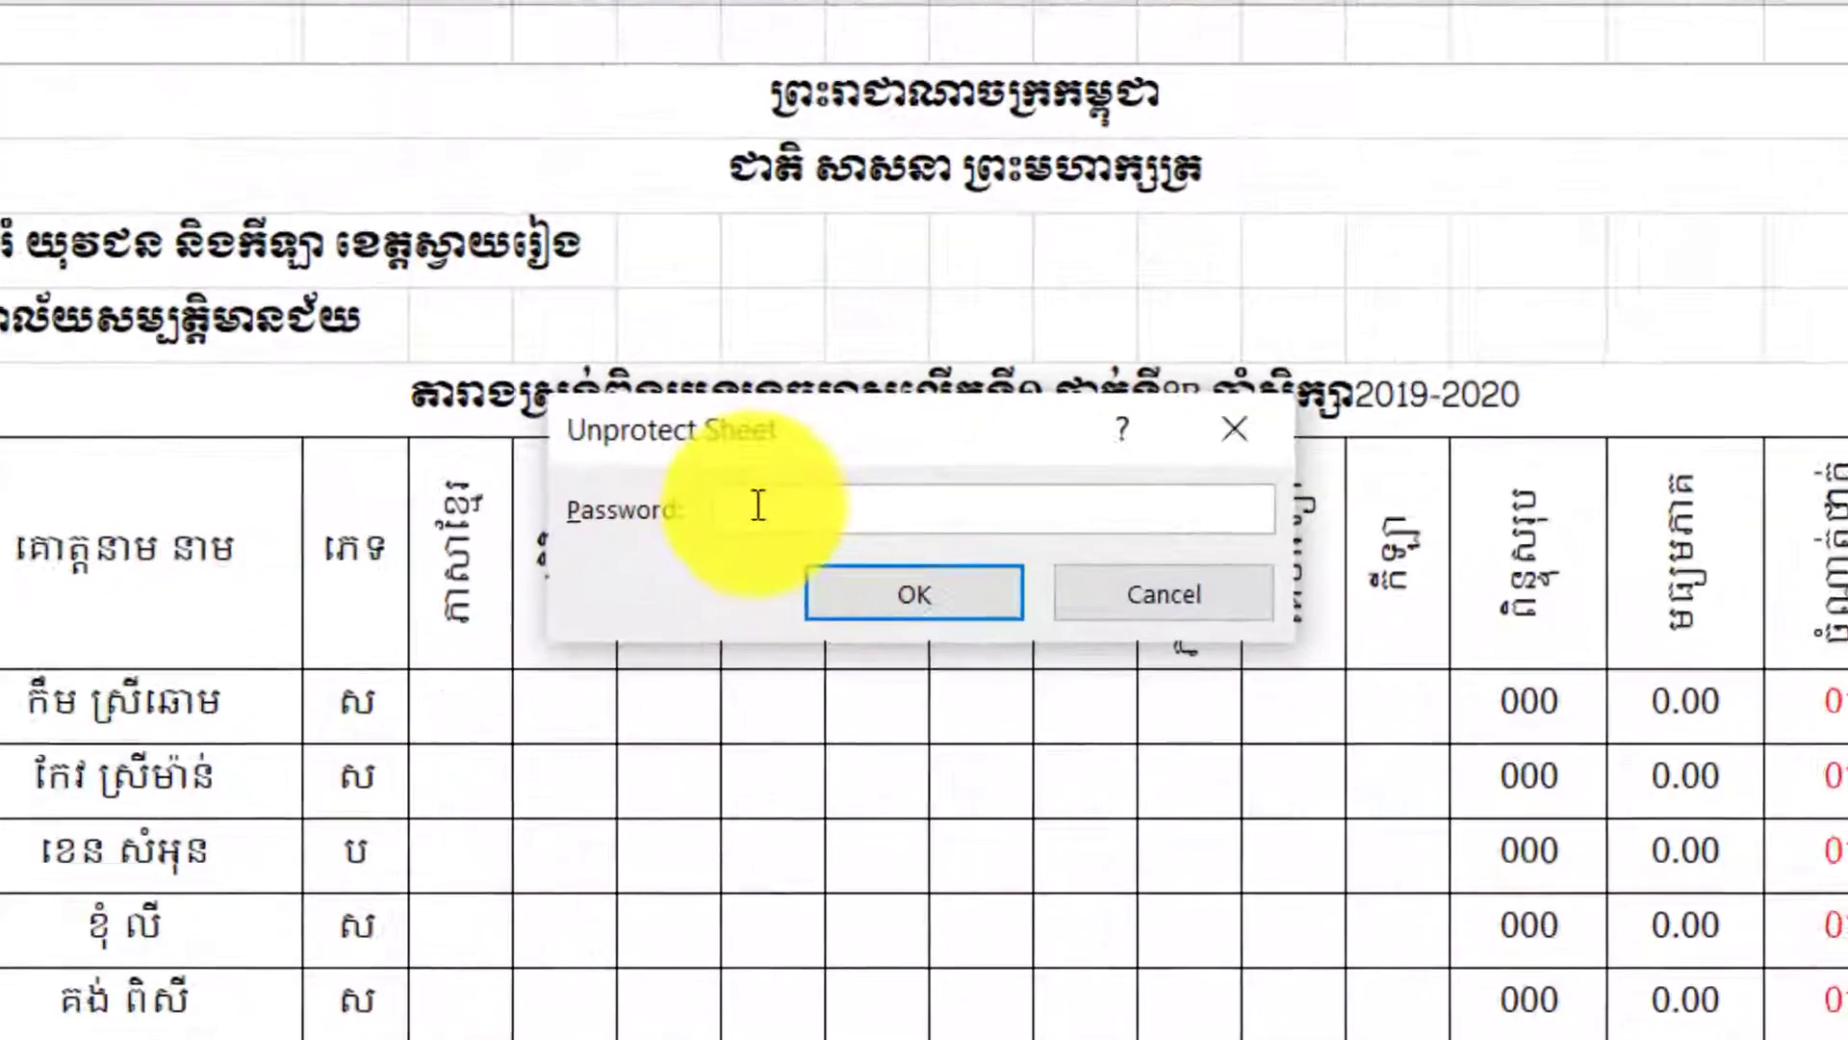
pyautogui.click(865, 456)
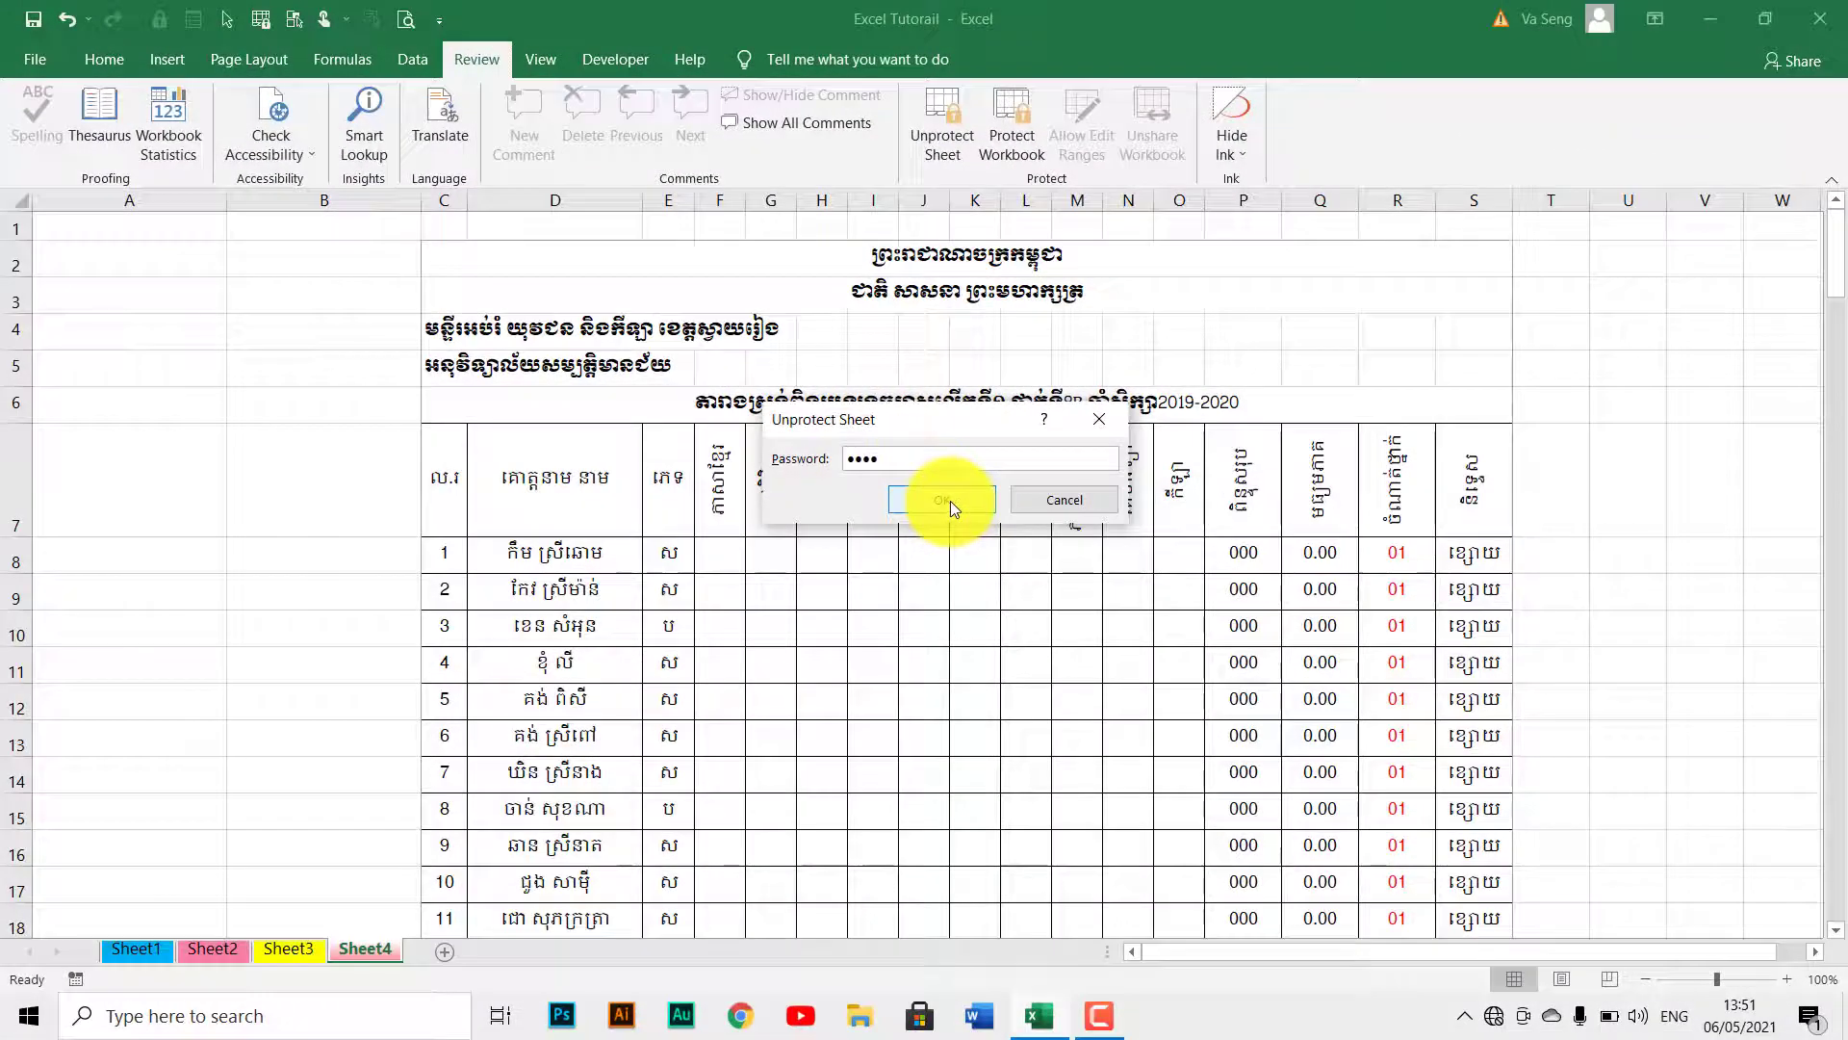
pyautogui.click(924, 630)
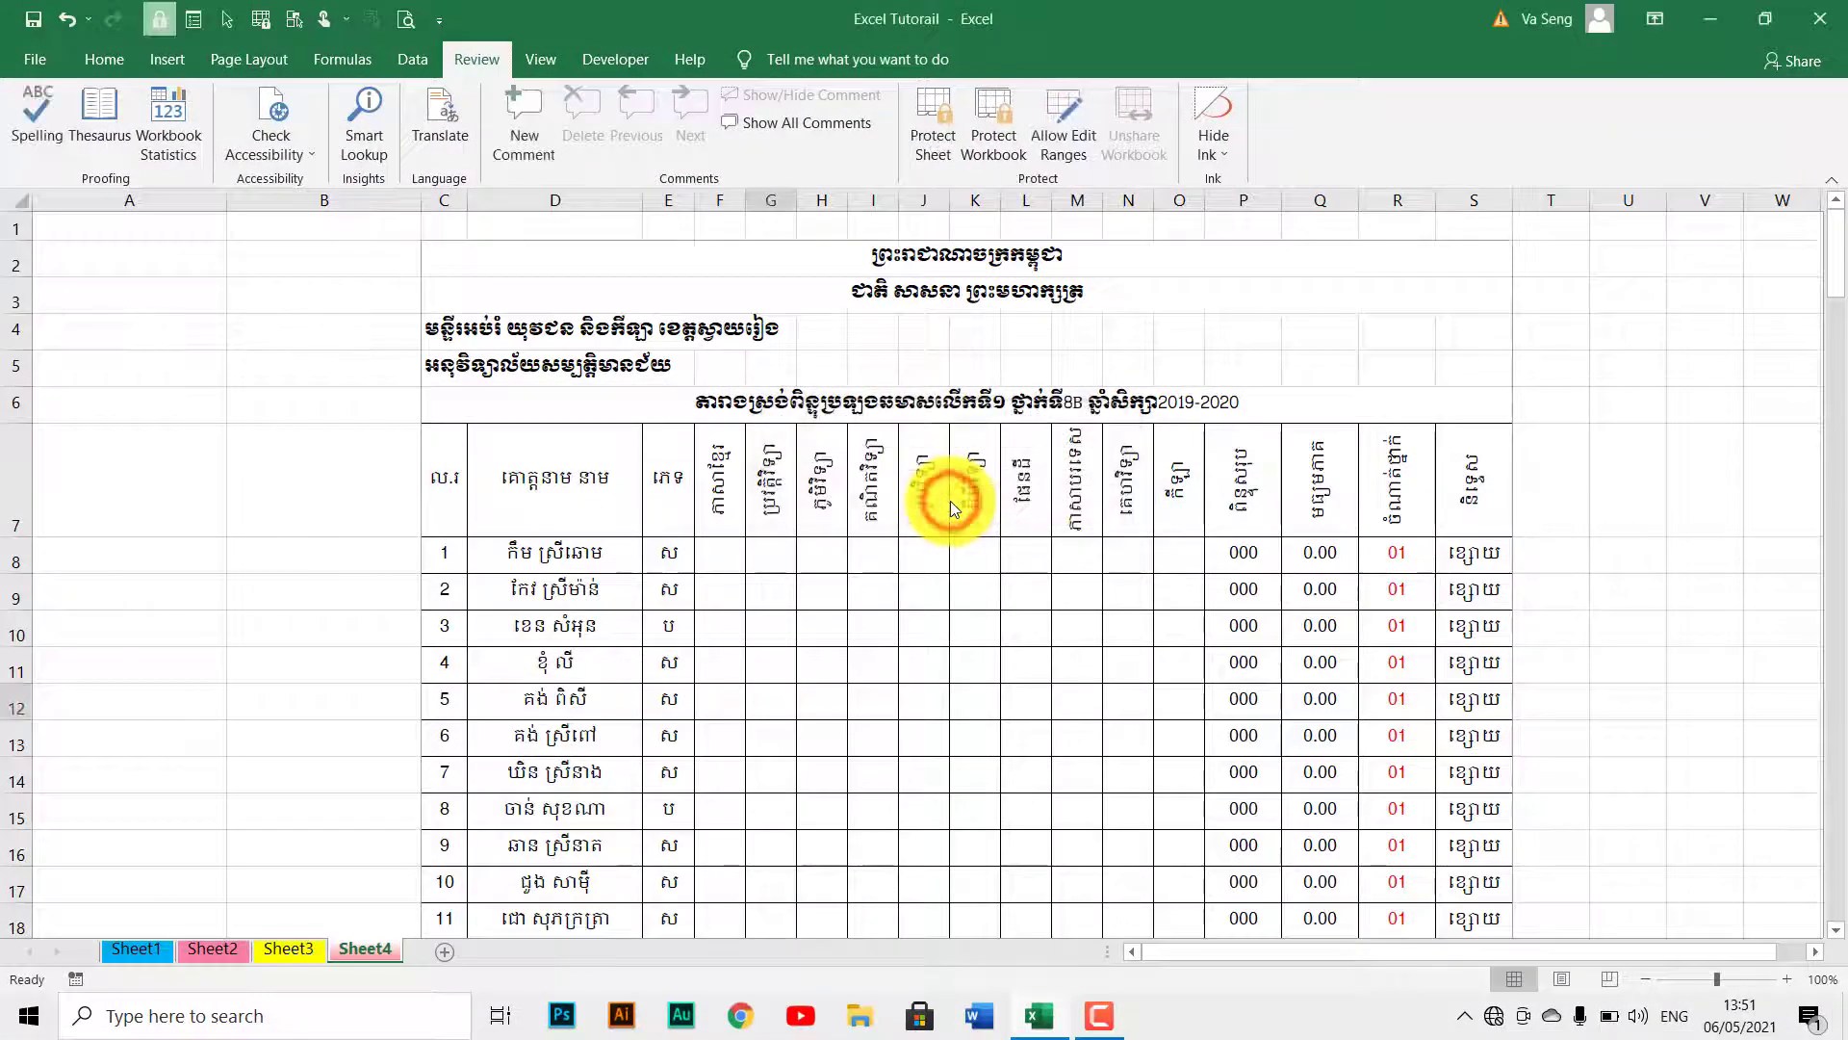
pyautogui.click(852, 607)
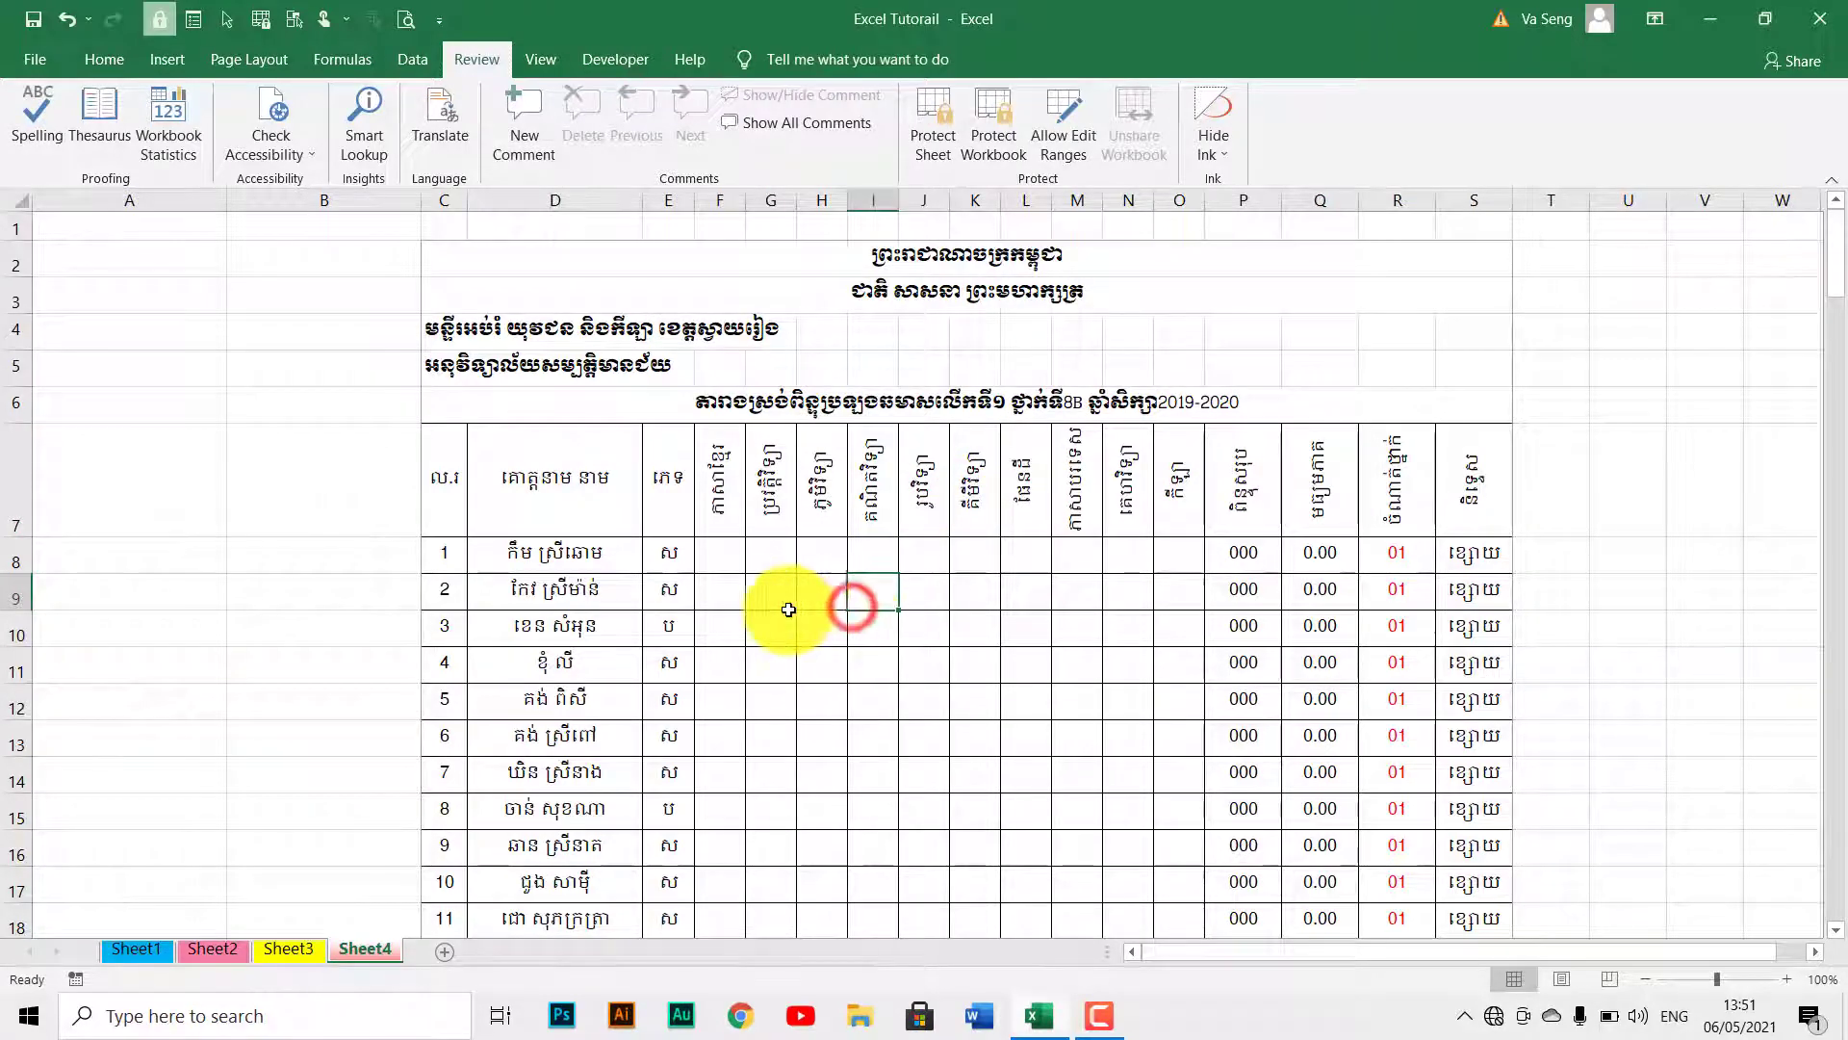
pyautogui.click(785, 608)
pyautogui.click(532, 523)
pyautogui.click(309, 496)
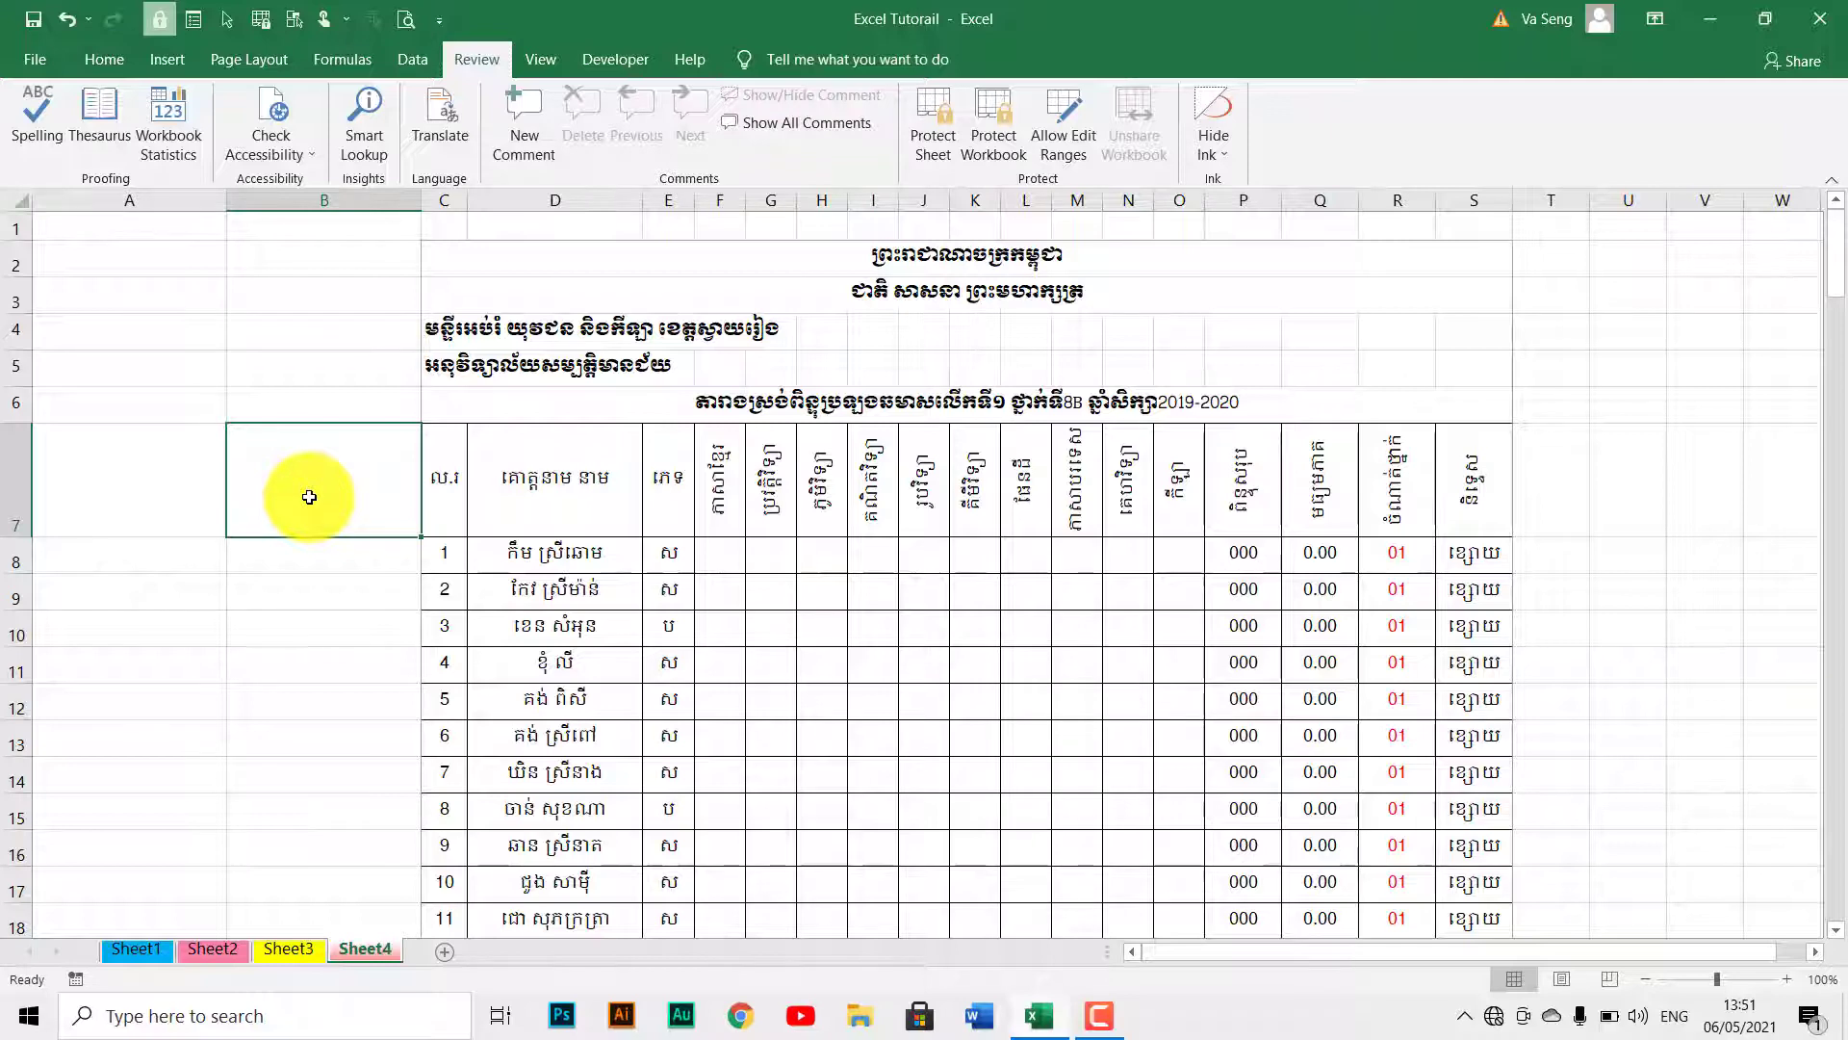
pyautogui.click(720, 545)
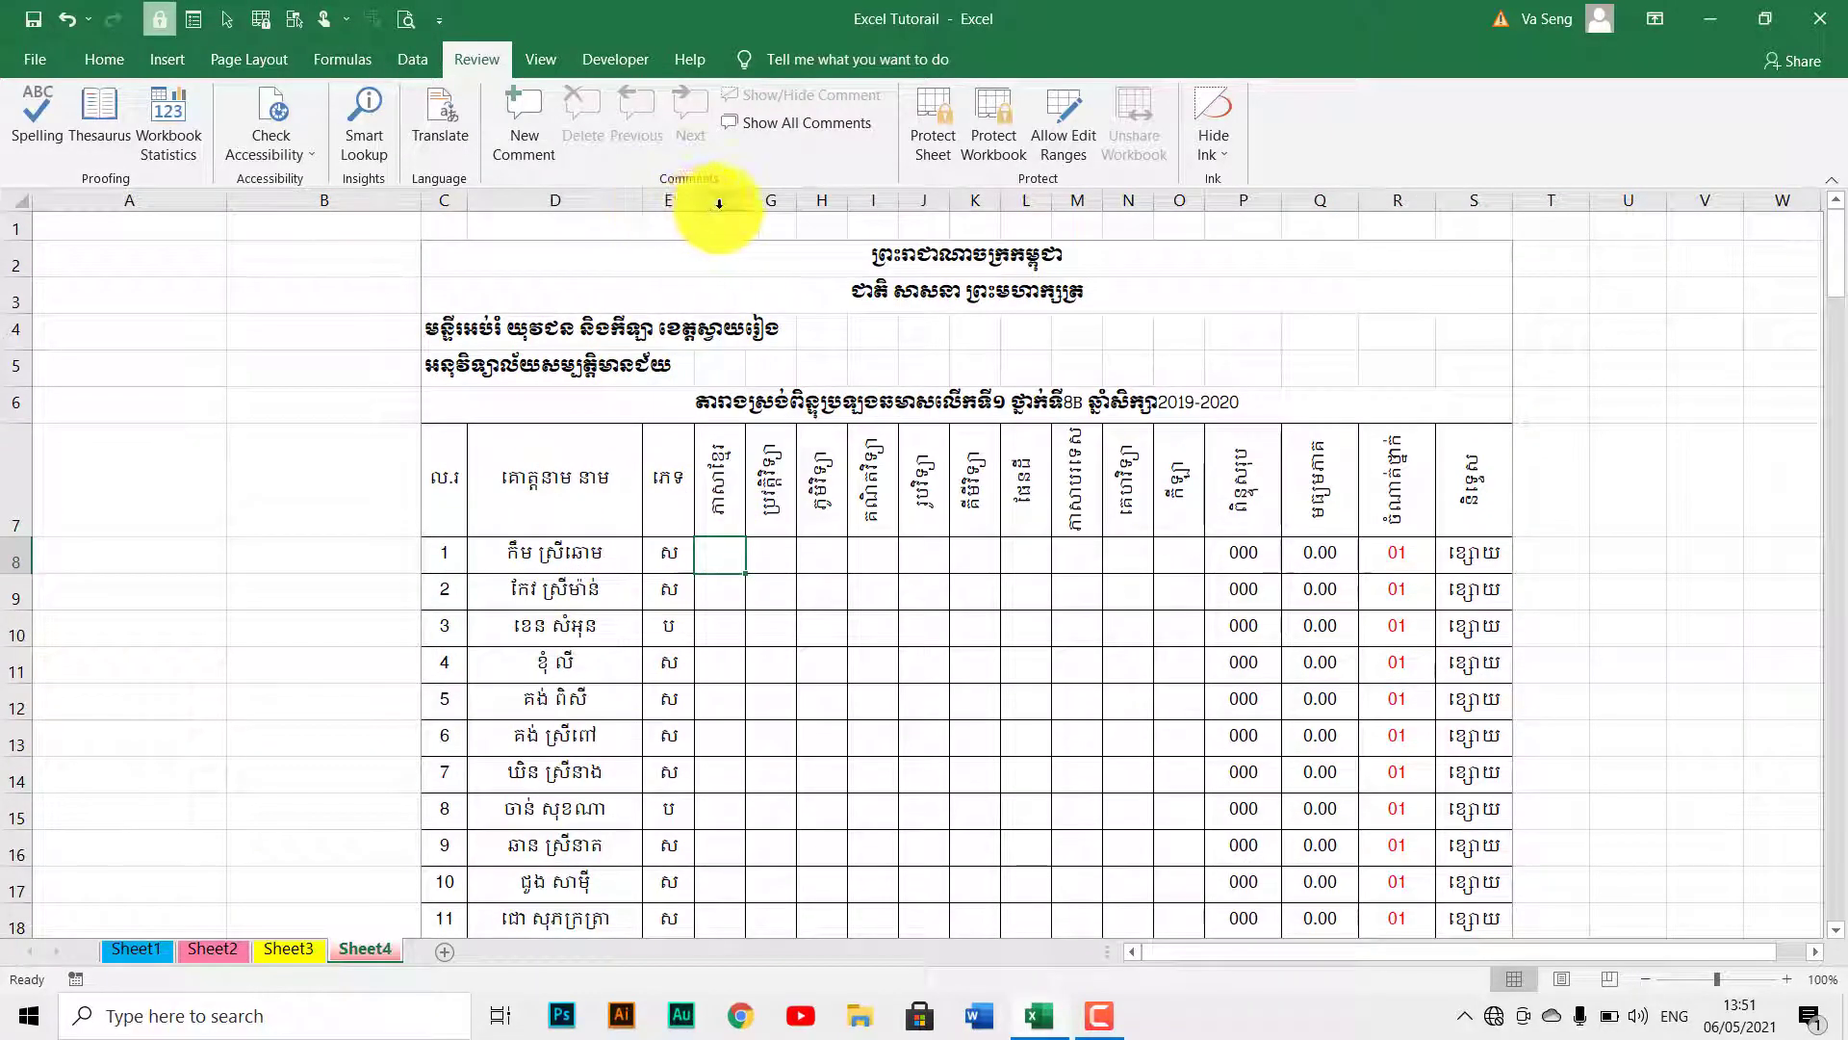
pyautogui.moveTo(744, 202); pyautogui.dragTo(869, 221)
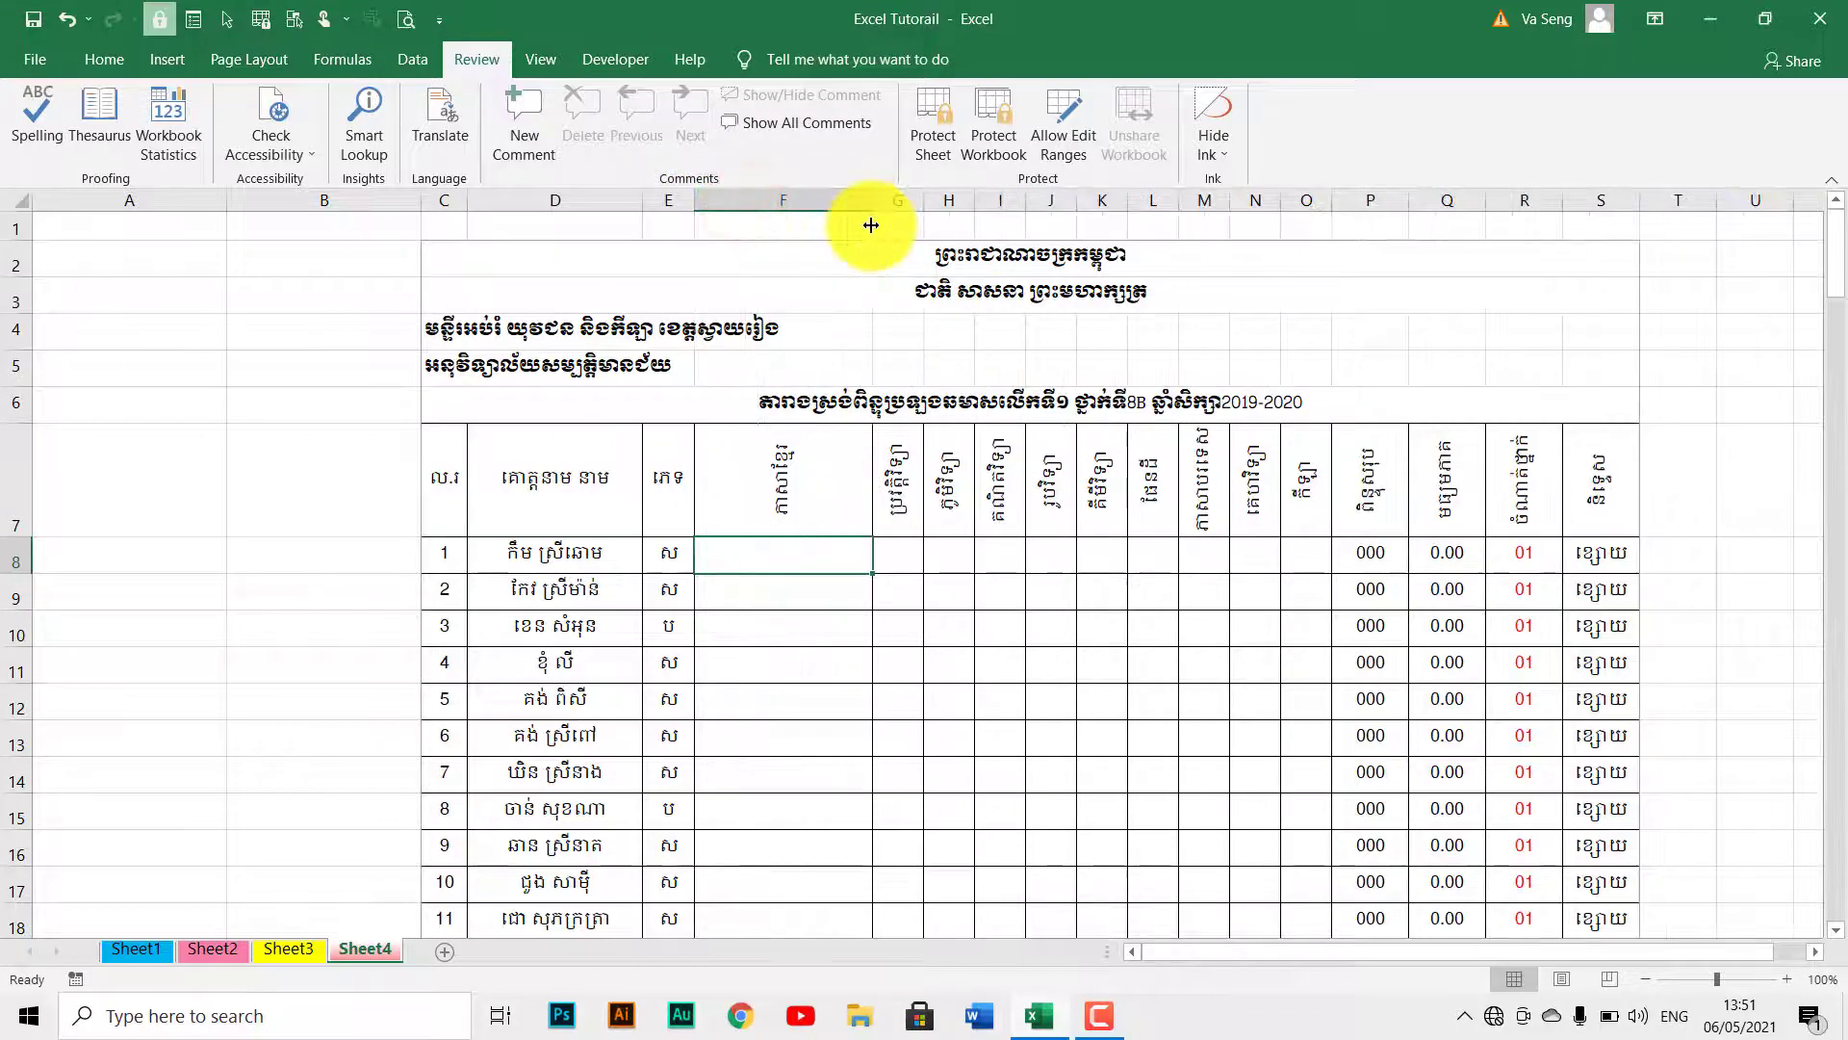
pyautogui.hotkey('ctrl', 'z')
pyautogui.click(806, 601)
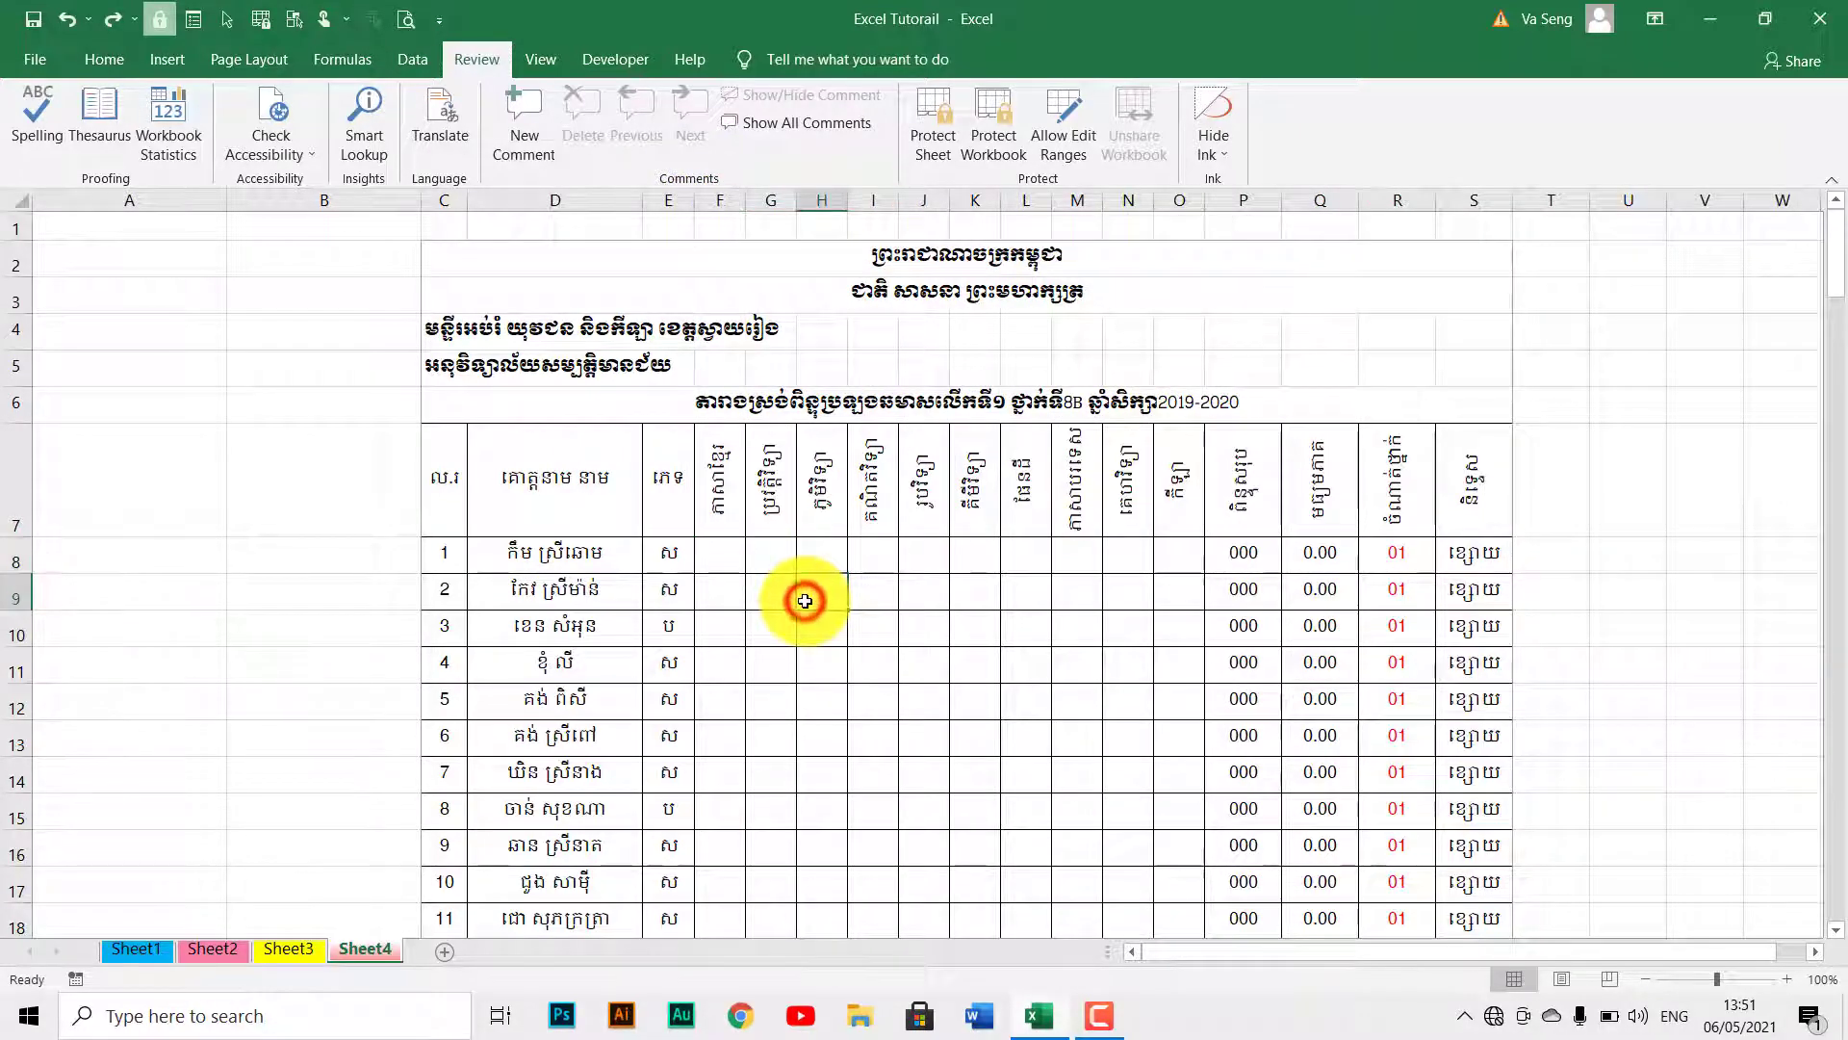
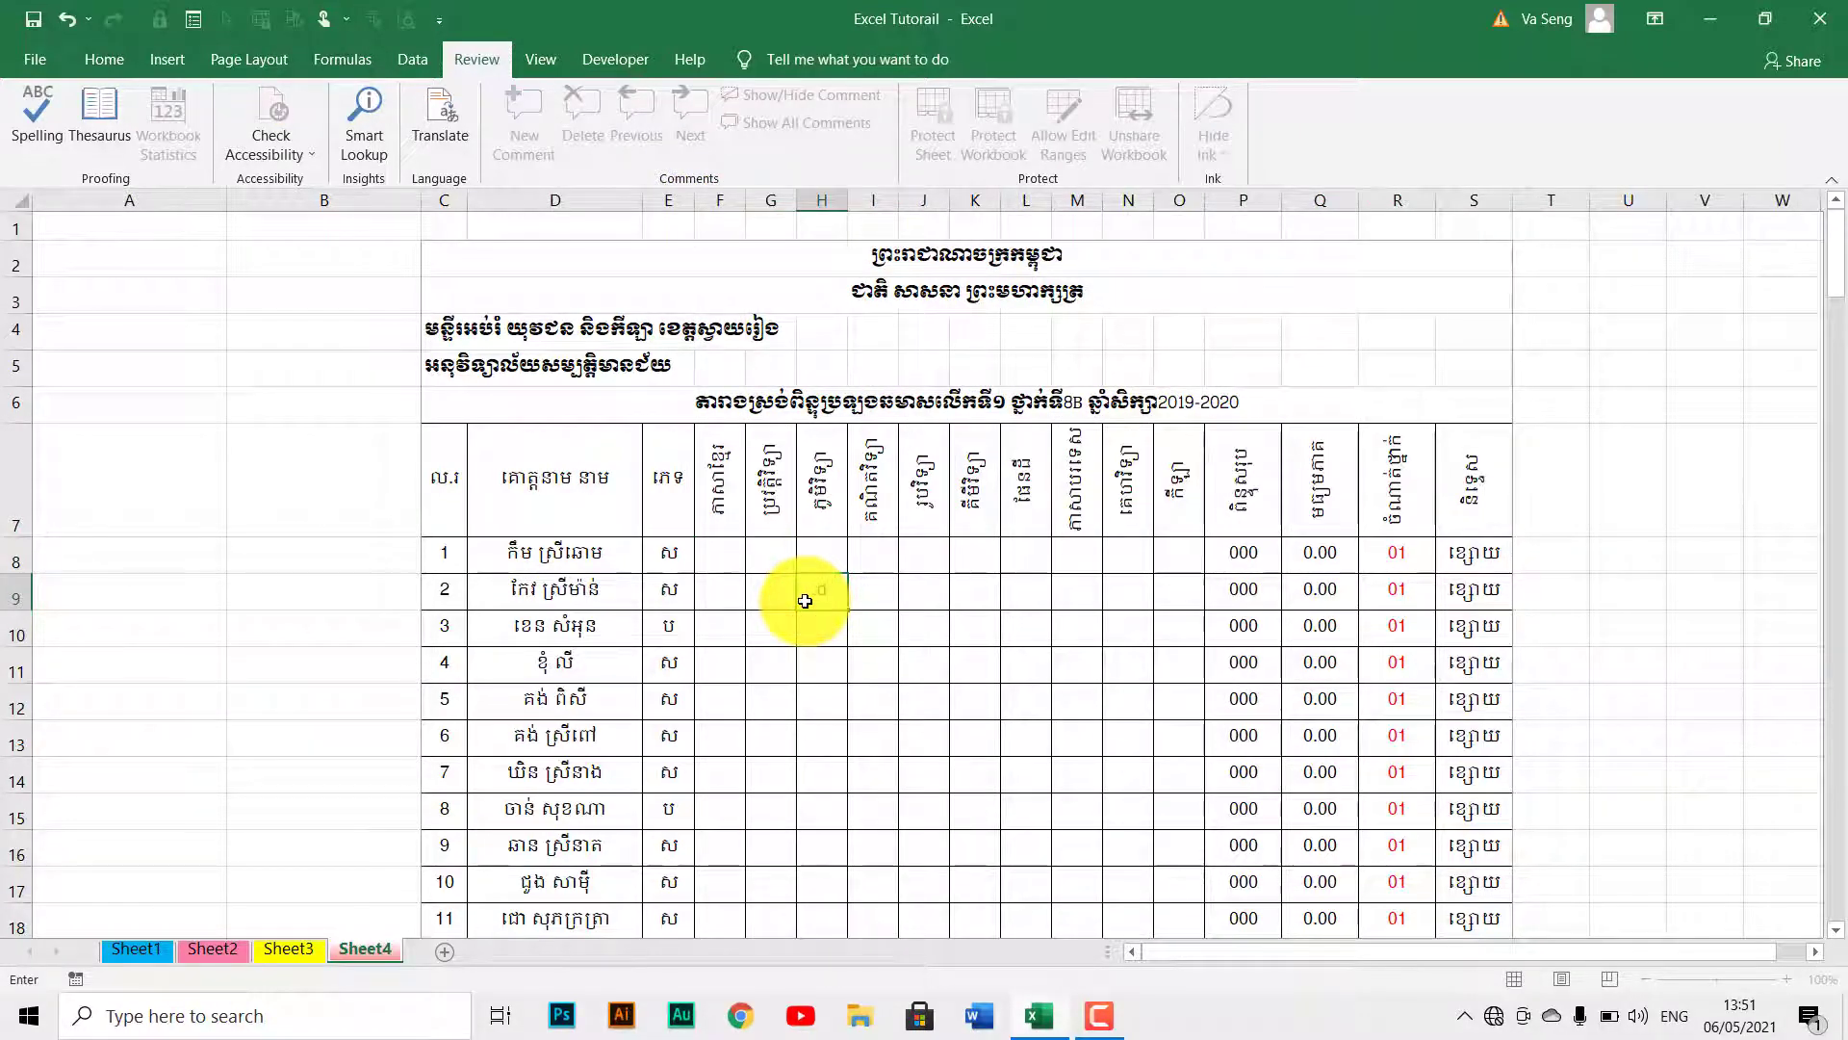
pyautogui.press('Return')
pyautogui.click(852, 674)
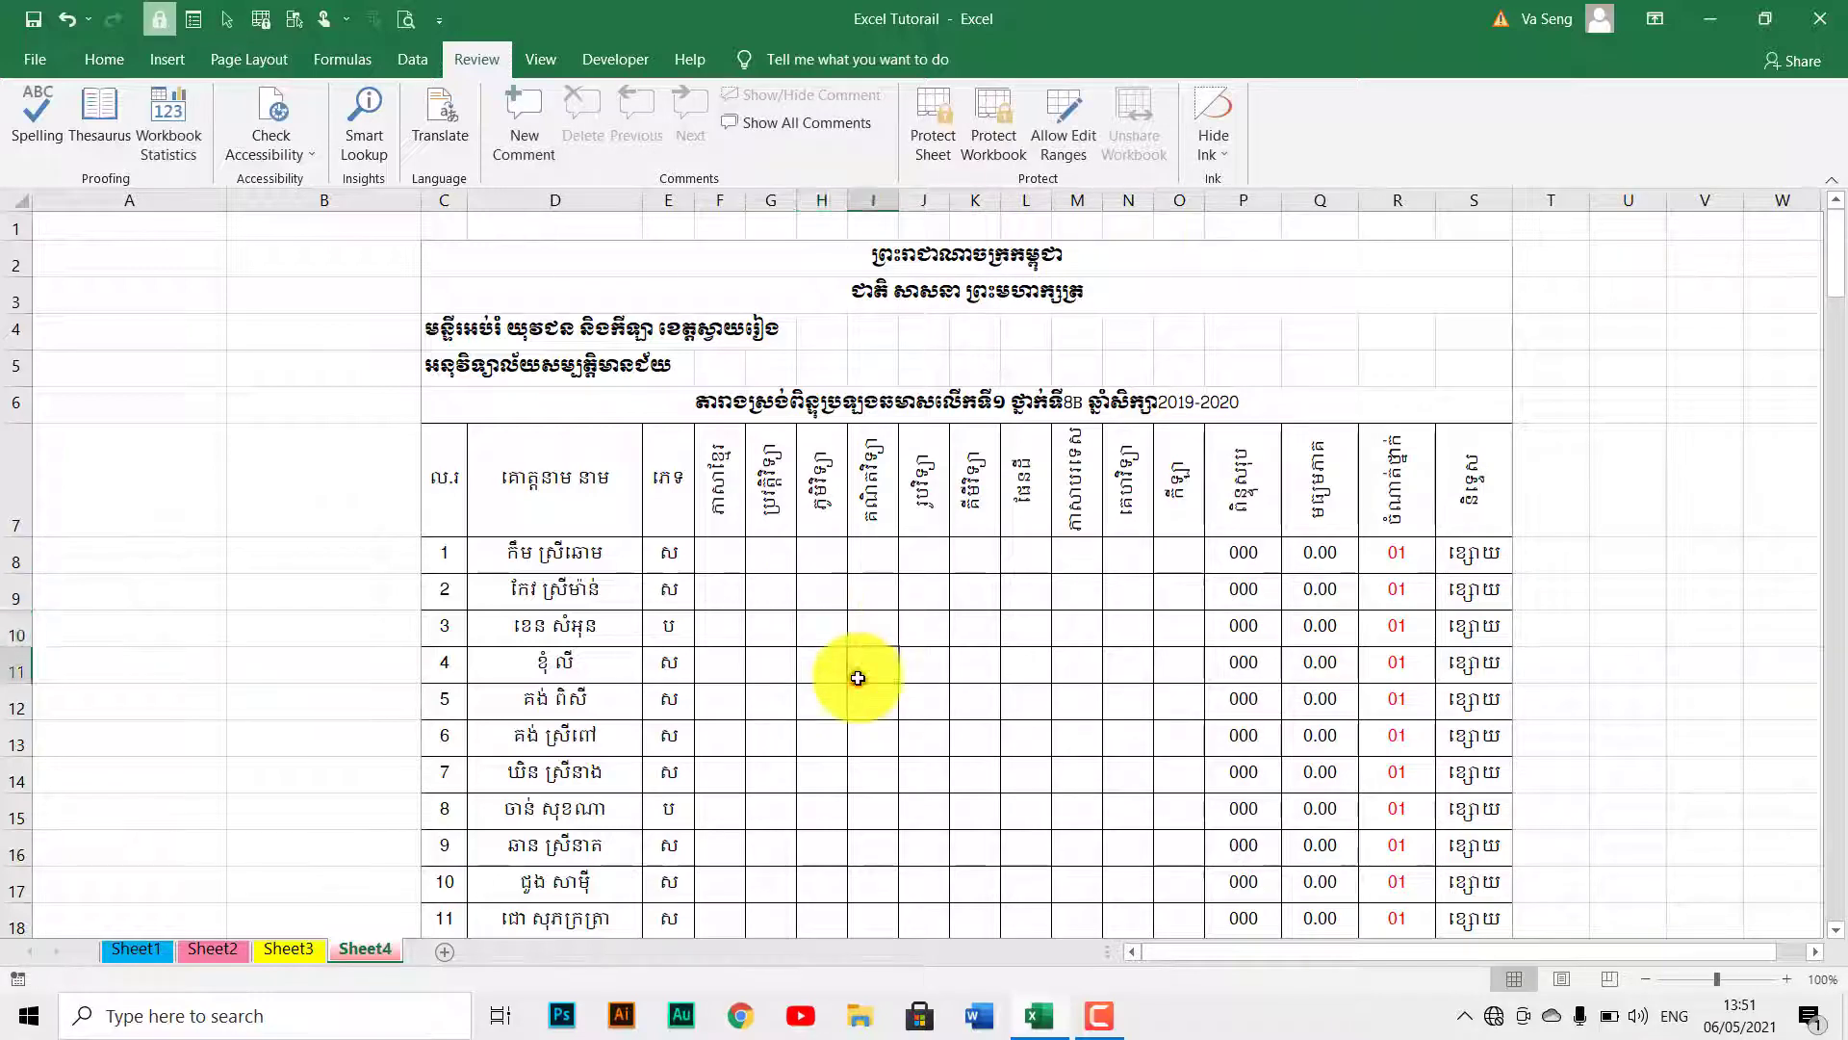
pyautogui.click(798, 675)
pyautogui.scroll(-15, 798, 675)
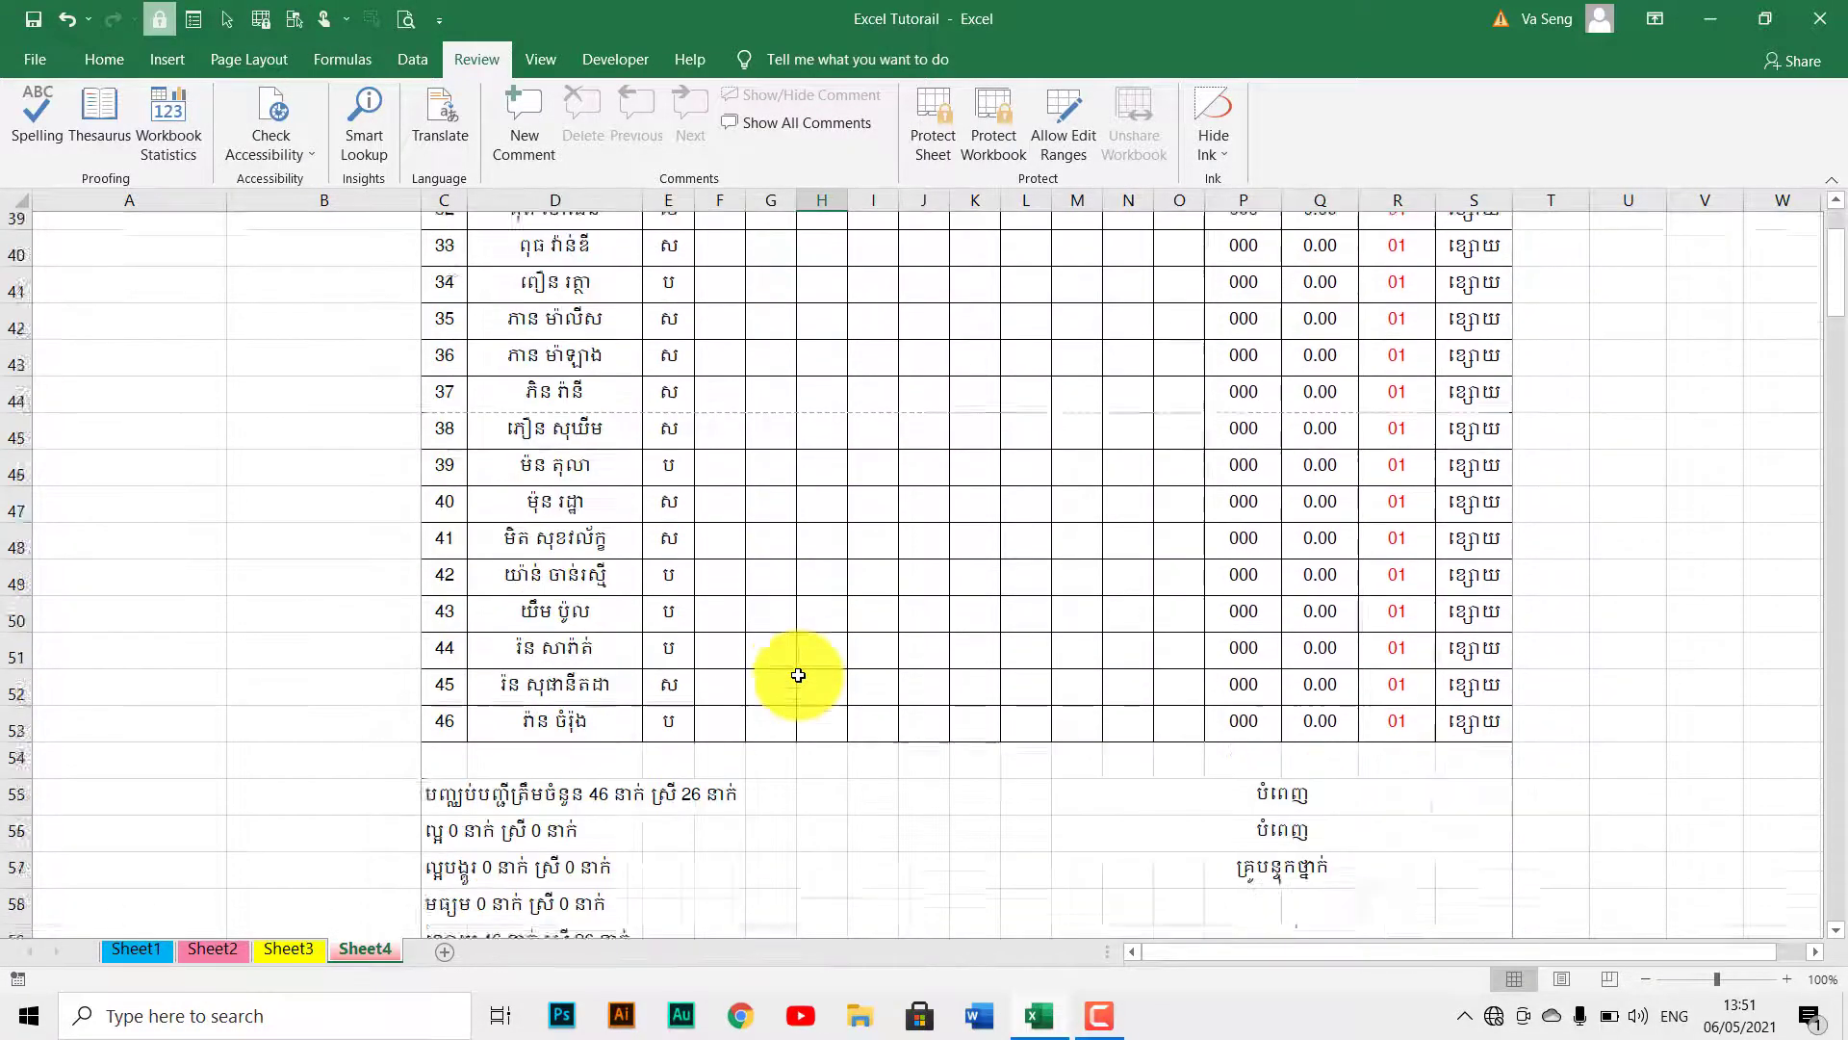
pyautogui.scroll(3, 798, 675)
pyautogui.scroll(1, 798, 675)
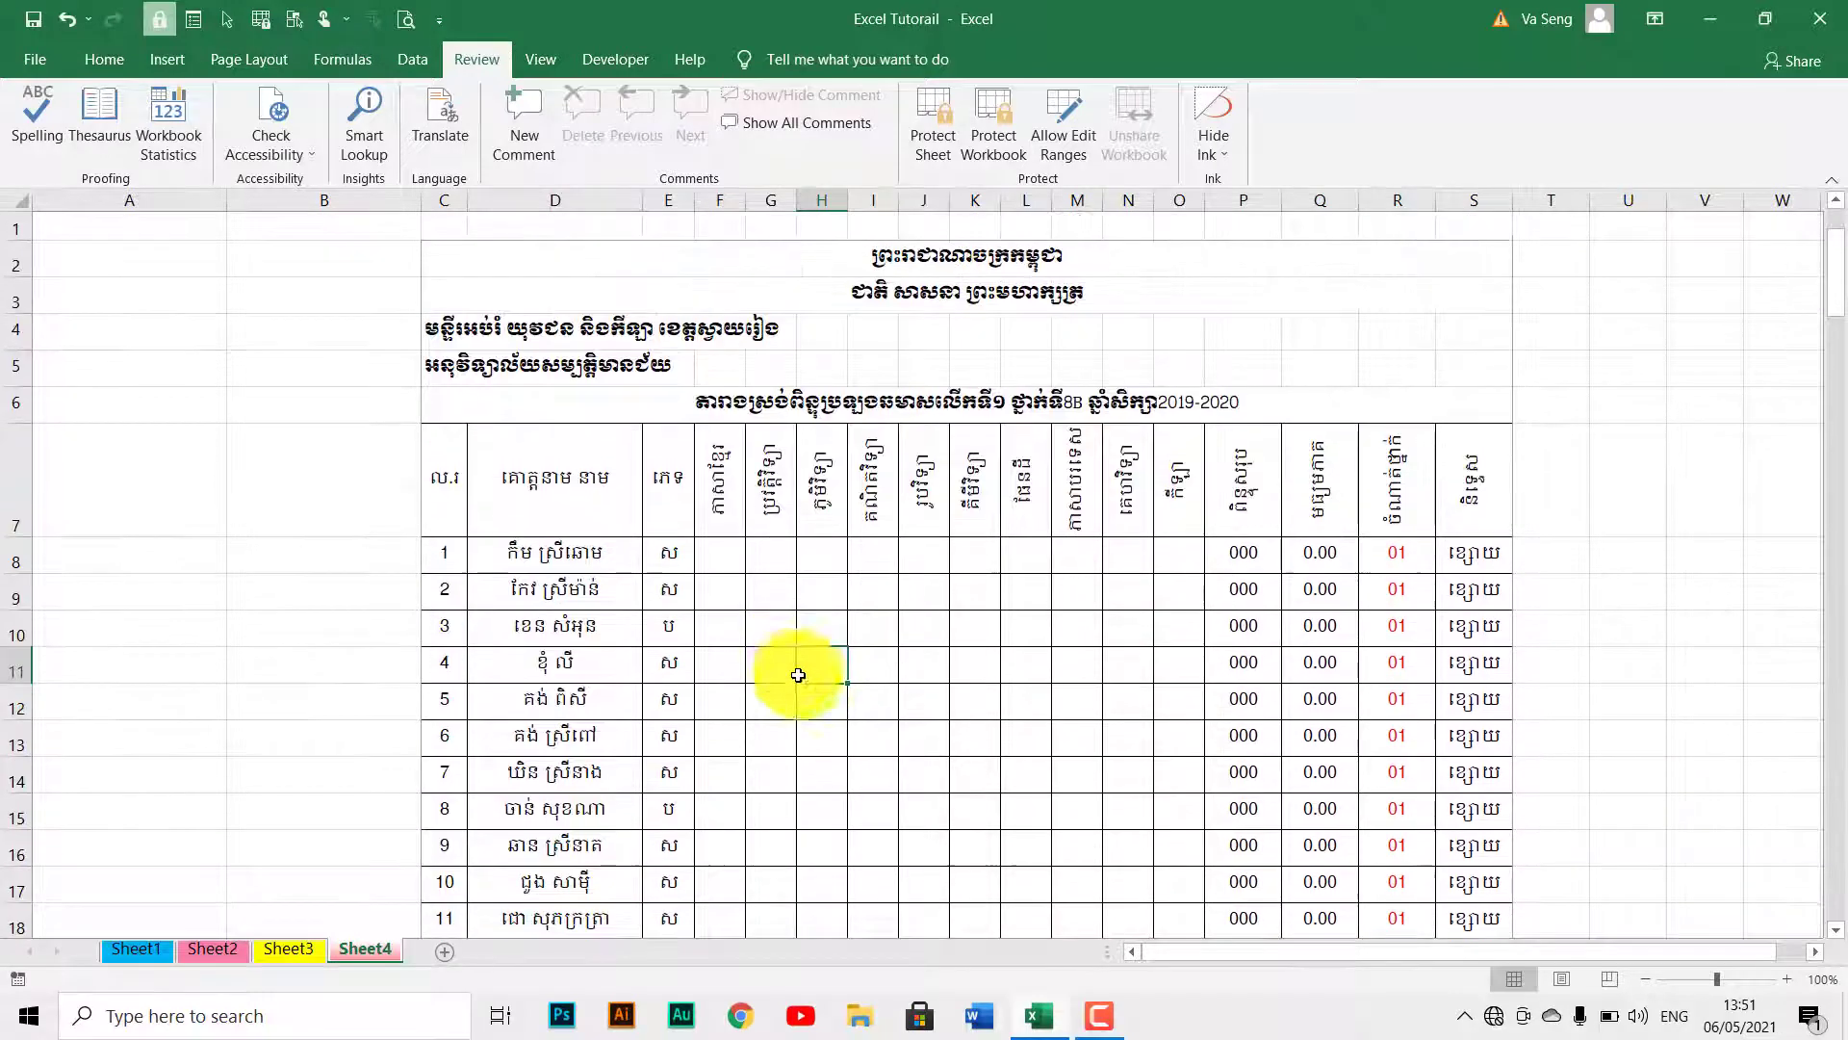
pyautogui.moveTo(719, 561); pyautogui.dragTo(1176, 674)
pyautogui.scroll(13, 1003, 563)
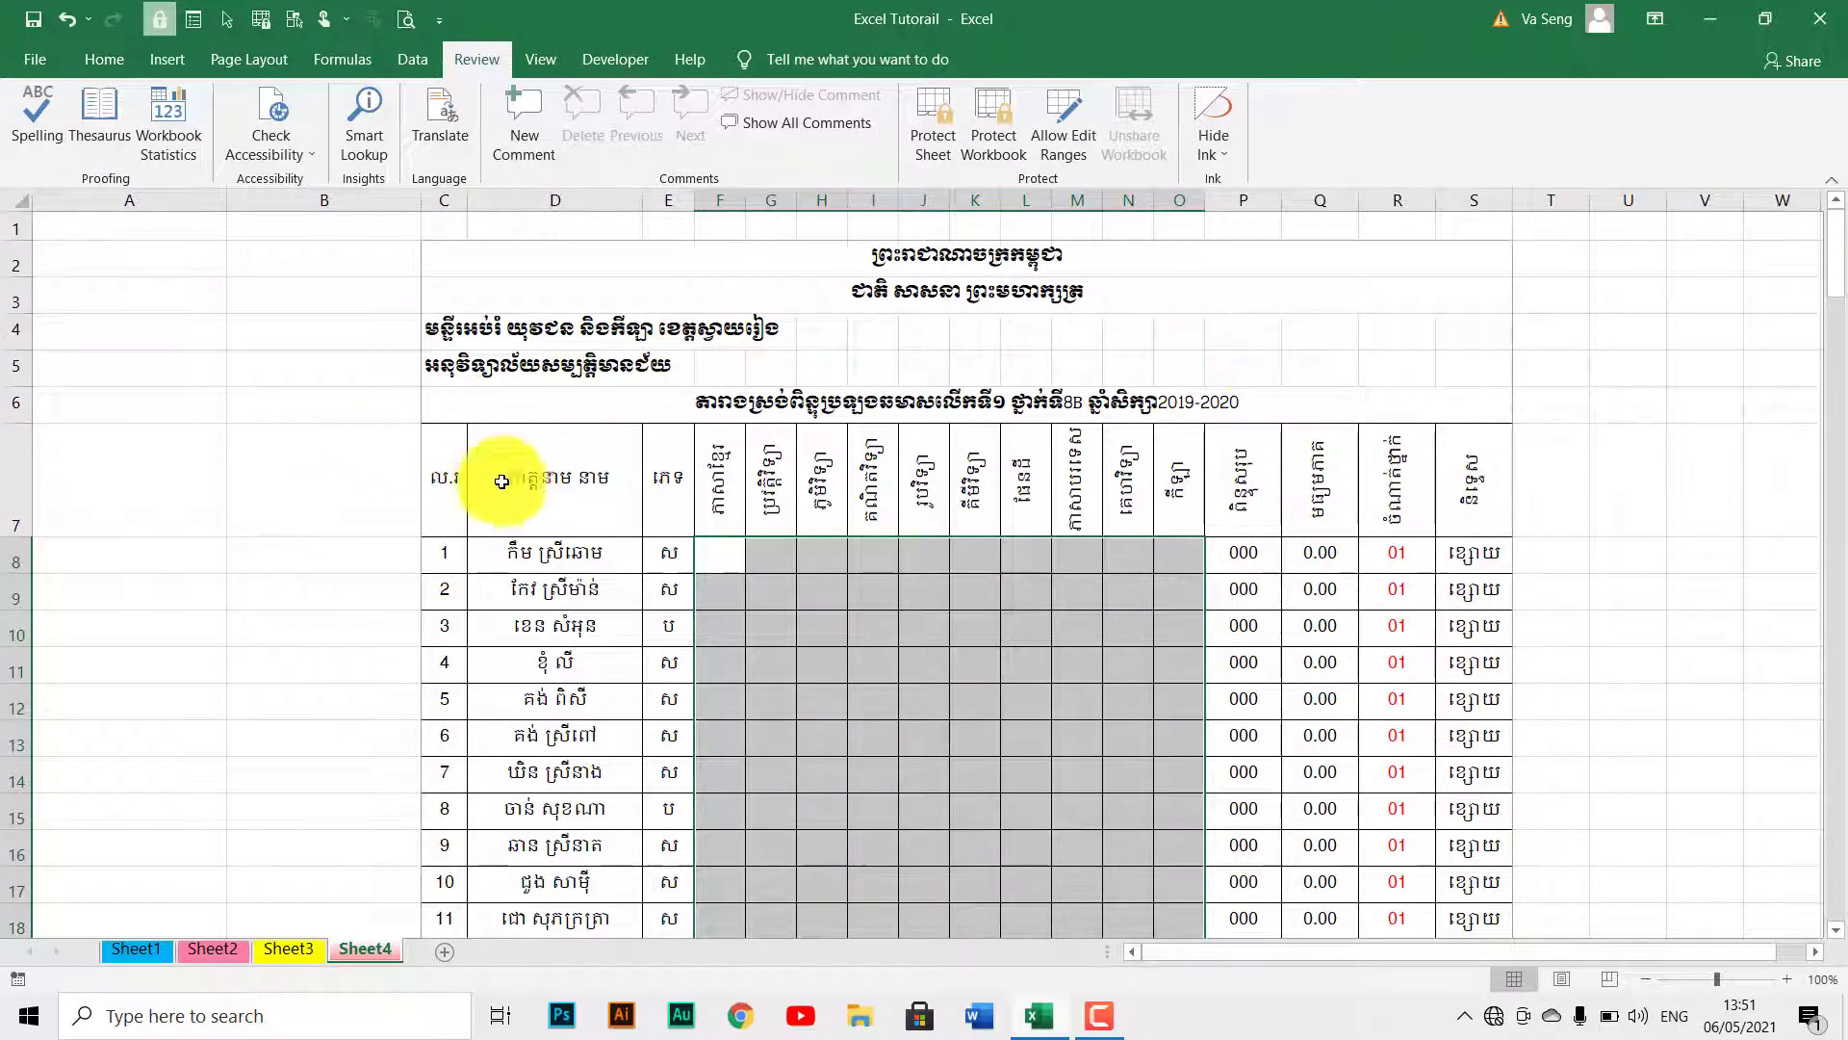
pyautogui.click(539, 577)
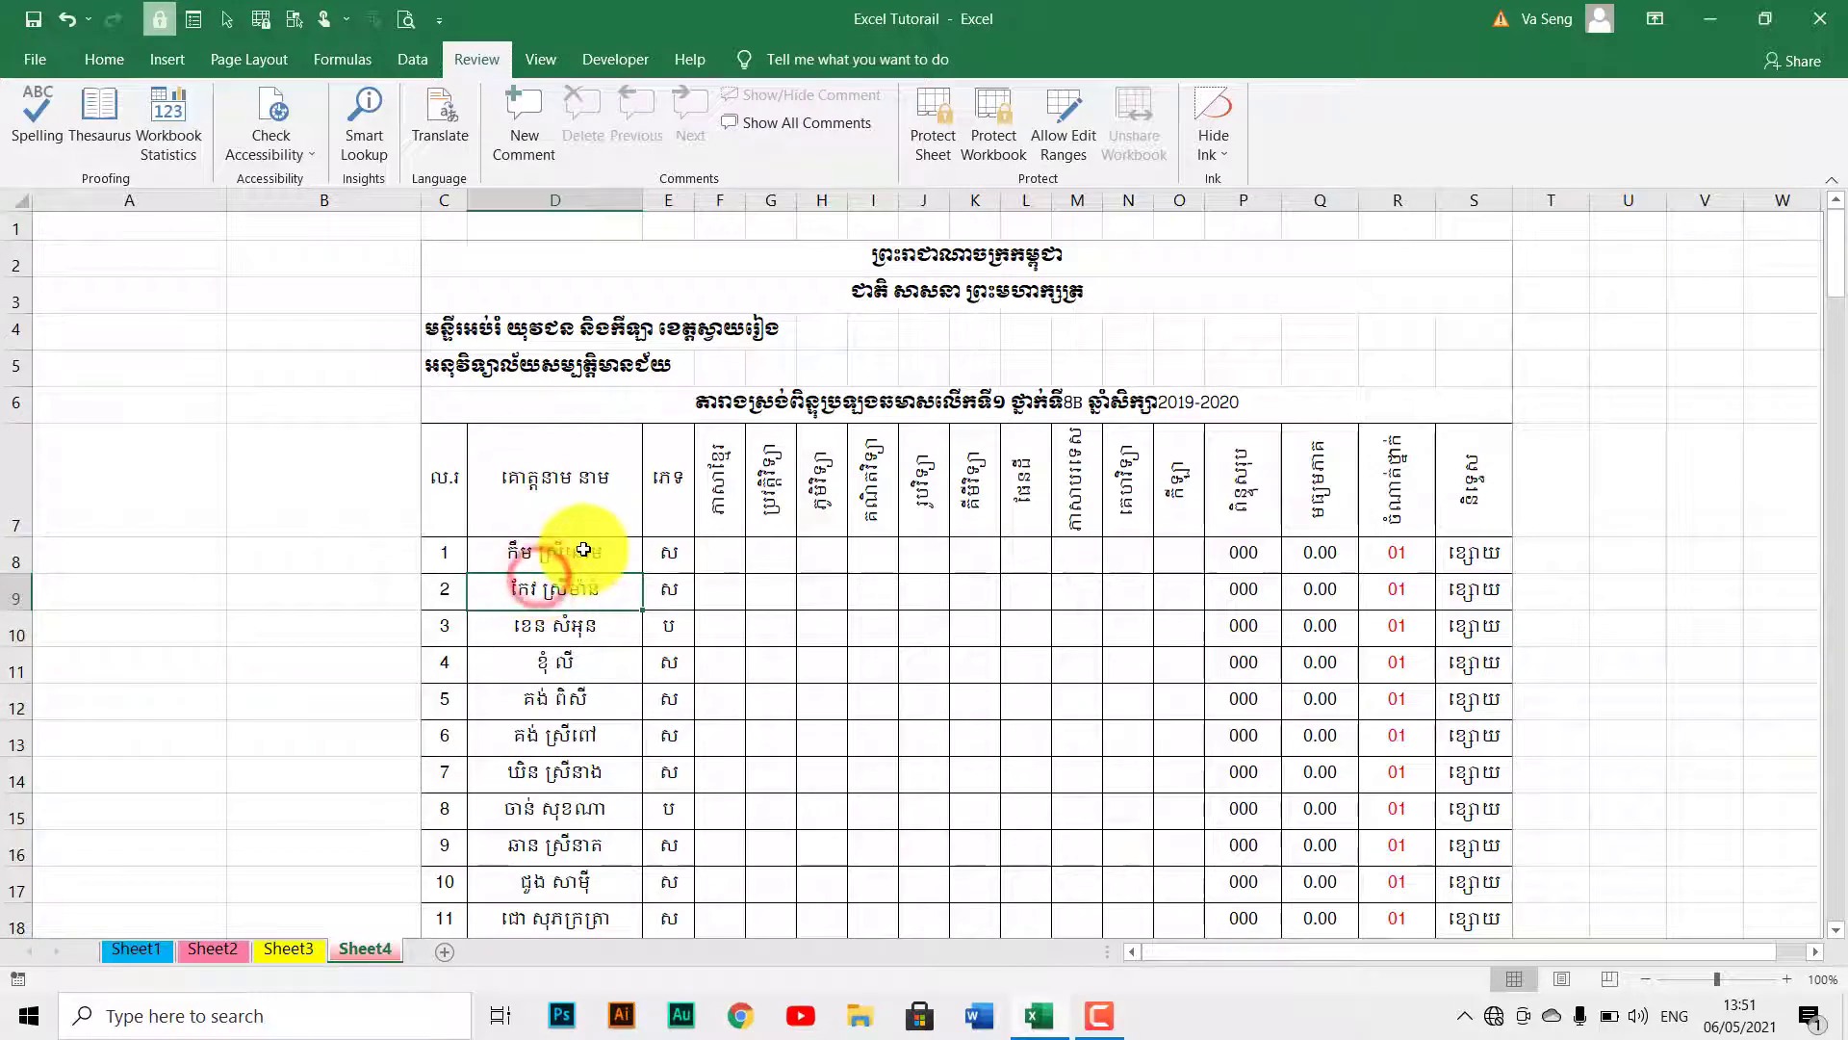
pyautogui.moveTo(554, 551); pyautogui.dragTo(554, 849)
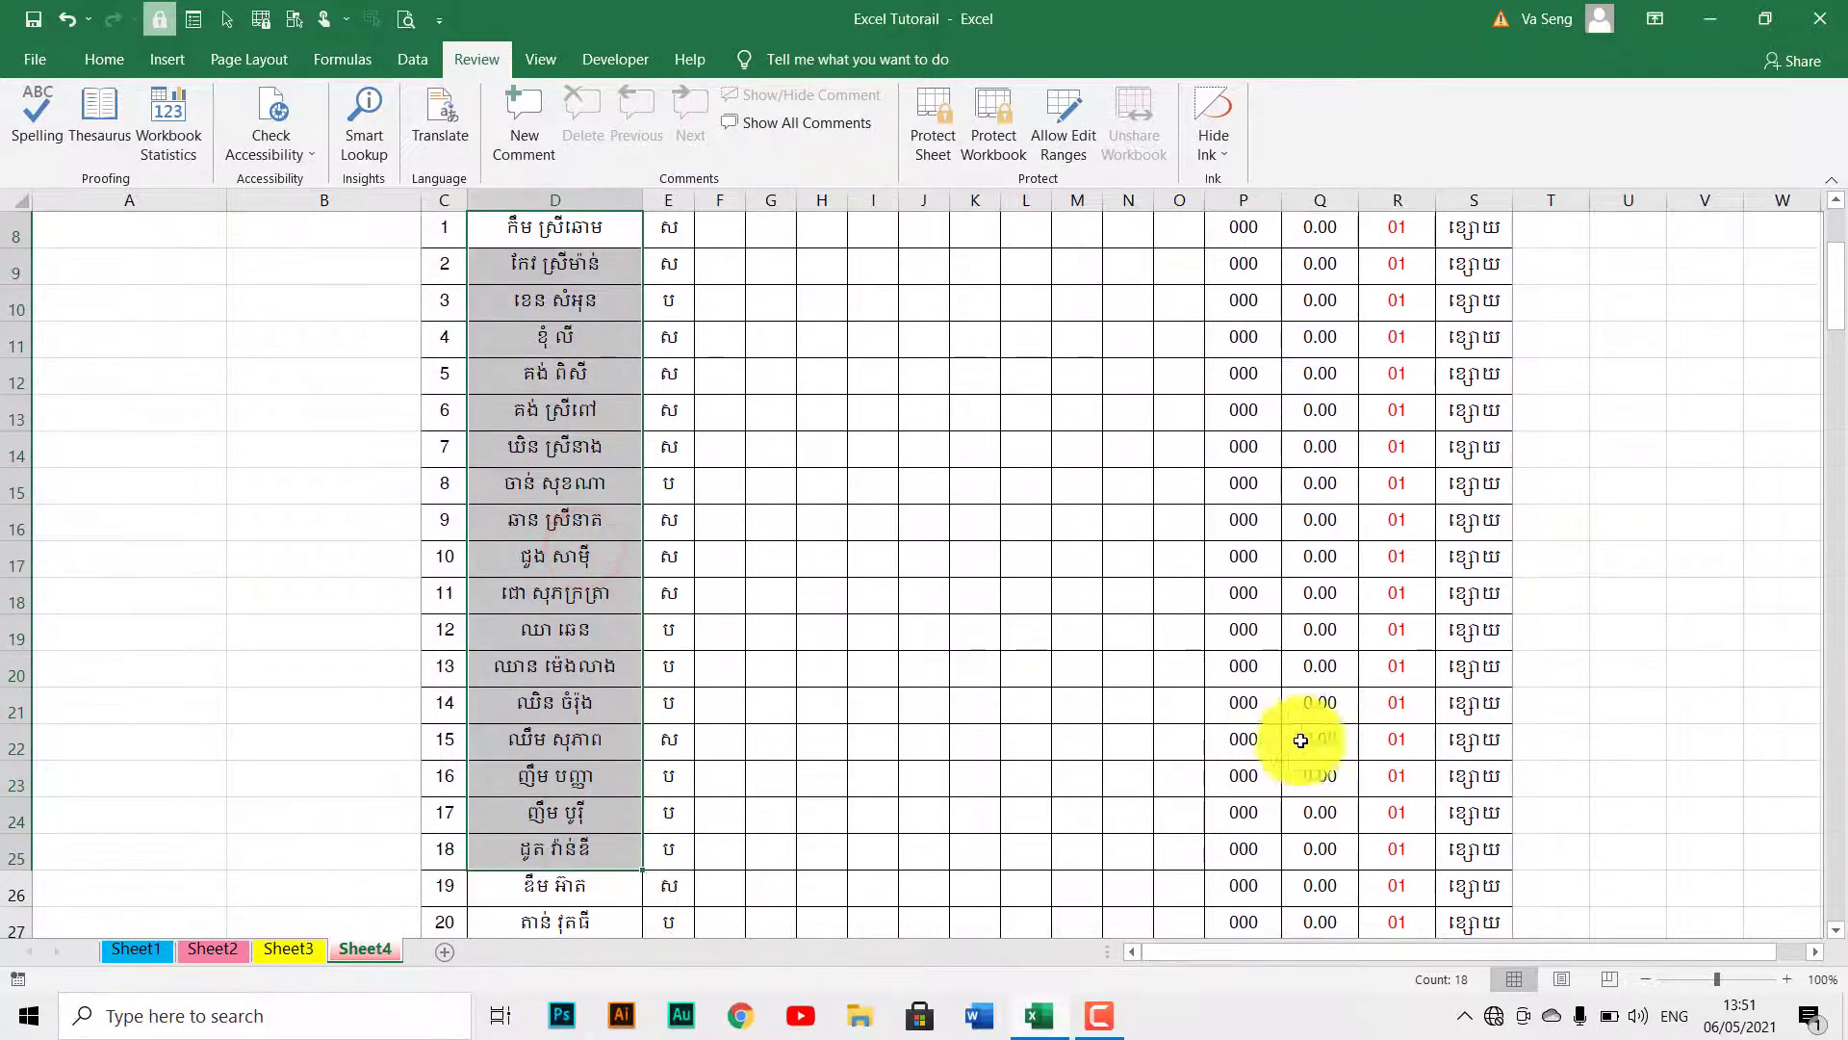
pyautogui.doubleClick(1374, 549)
pyautogui.press('Return')
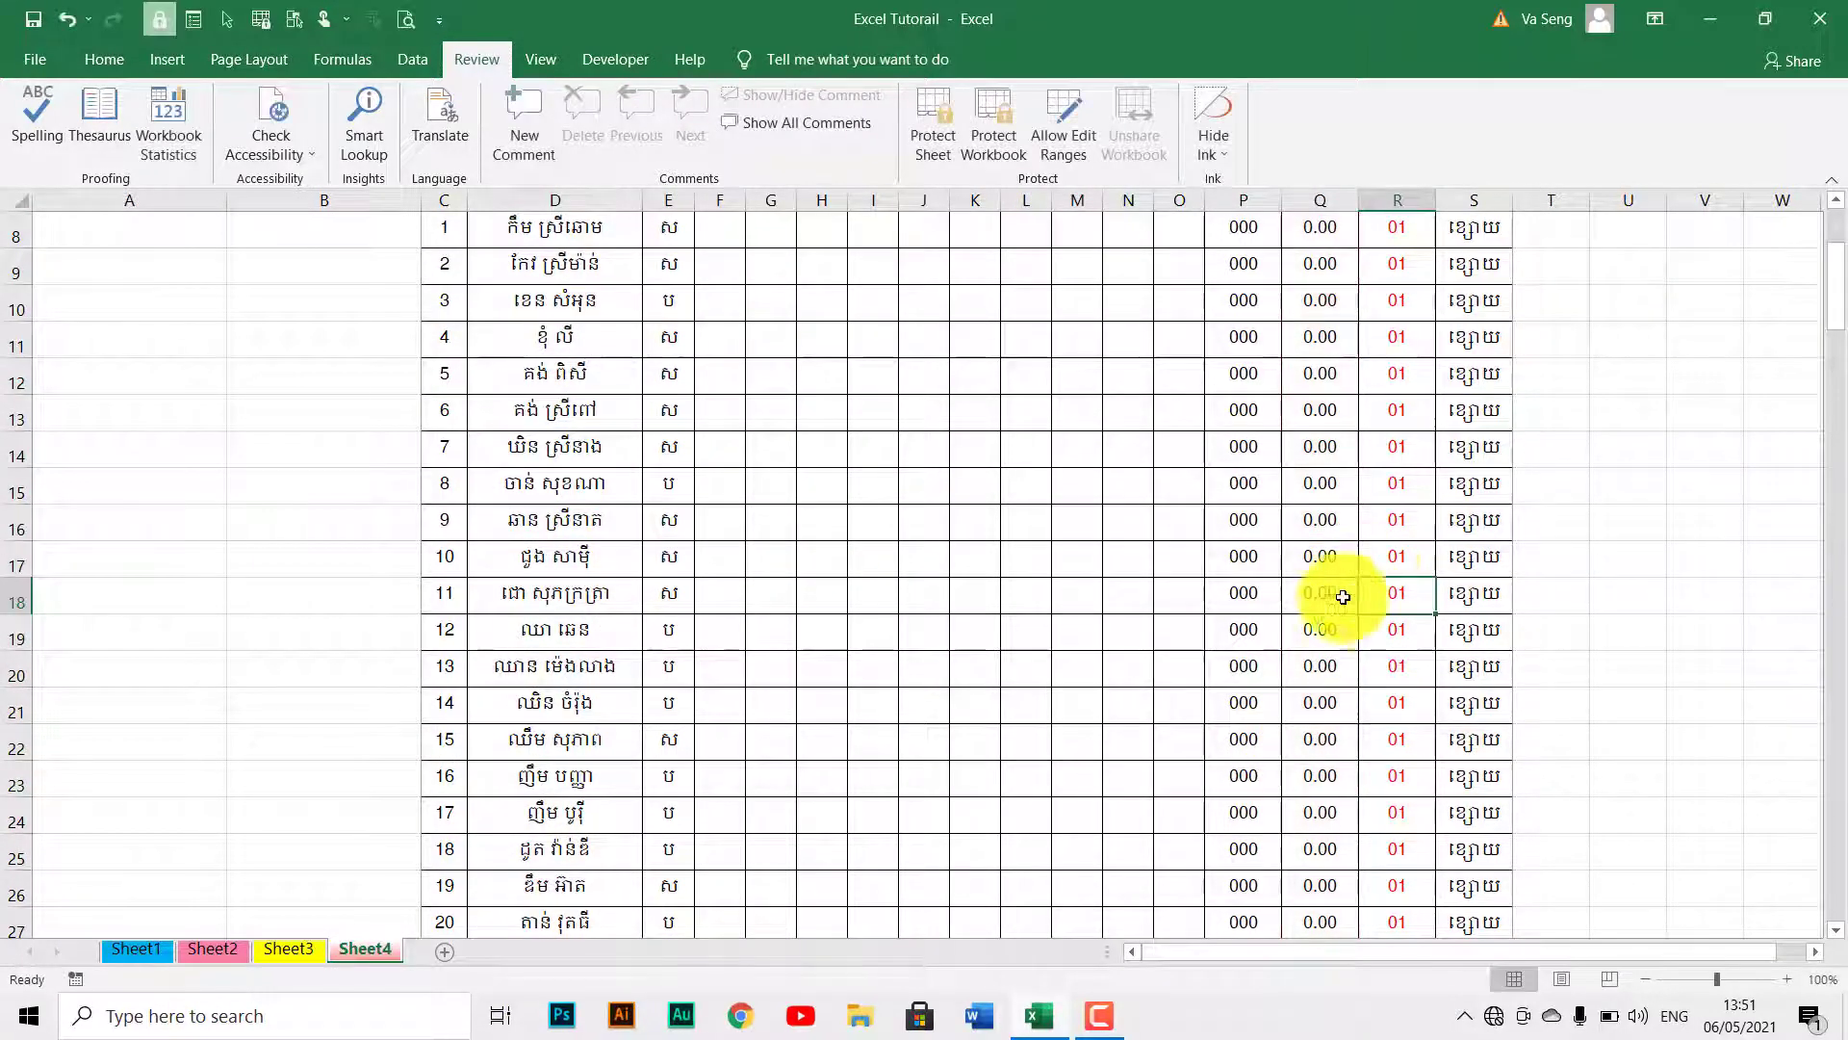
pyautogui.click(1329, 607)
pyautogui.scroll(-6, 1330, 612)
pyautogui.scroll(8, 1333, 616)
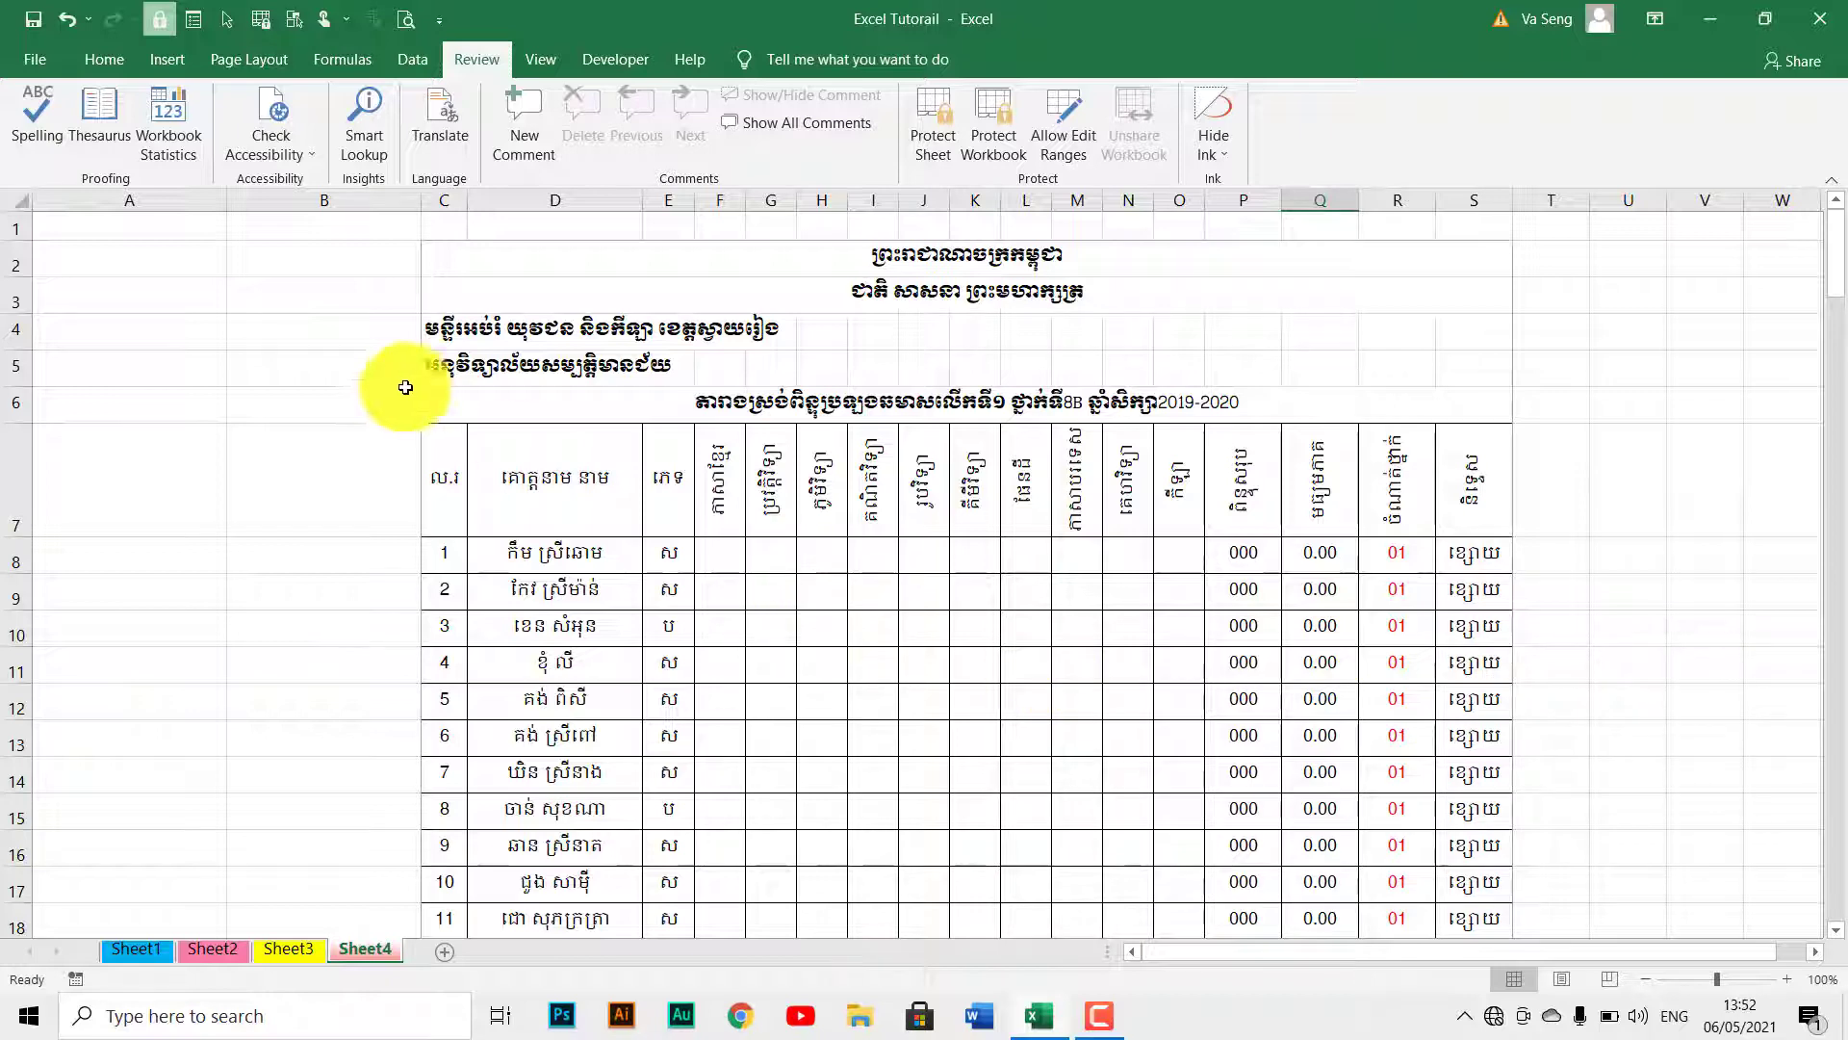
# Select the whole of Sheet4 and set Locked on every cell in Format Cells > Protection.
pyautogui.click(19, 204)
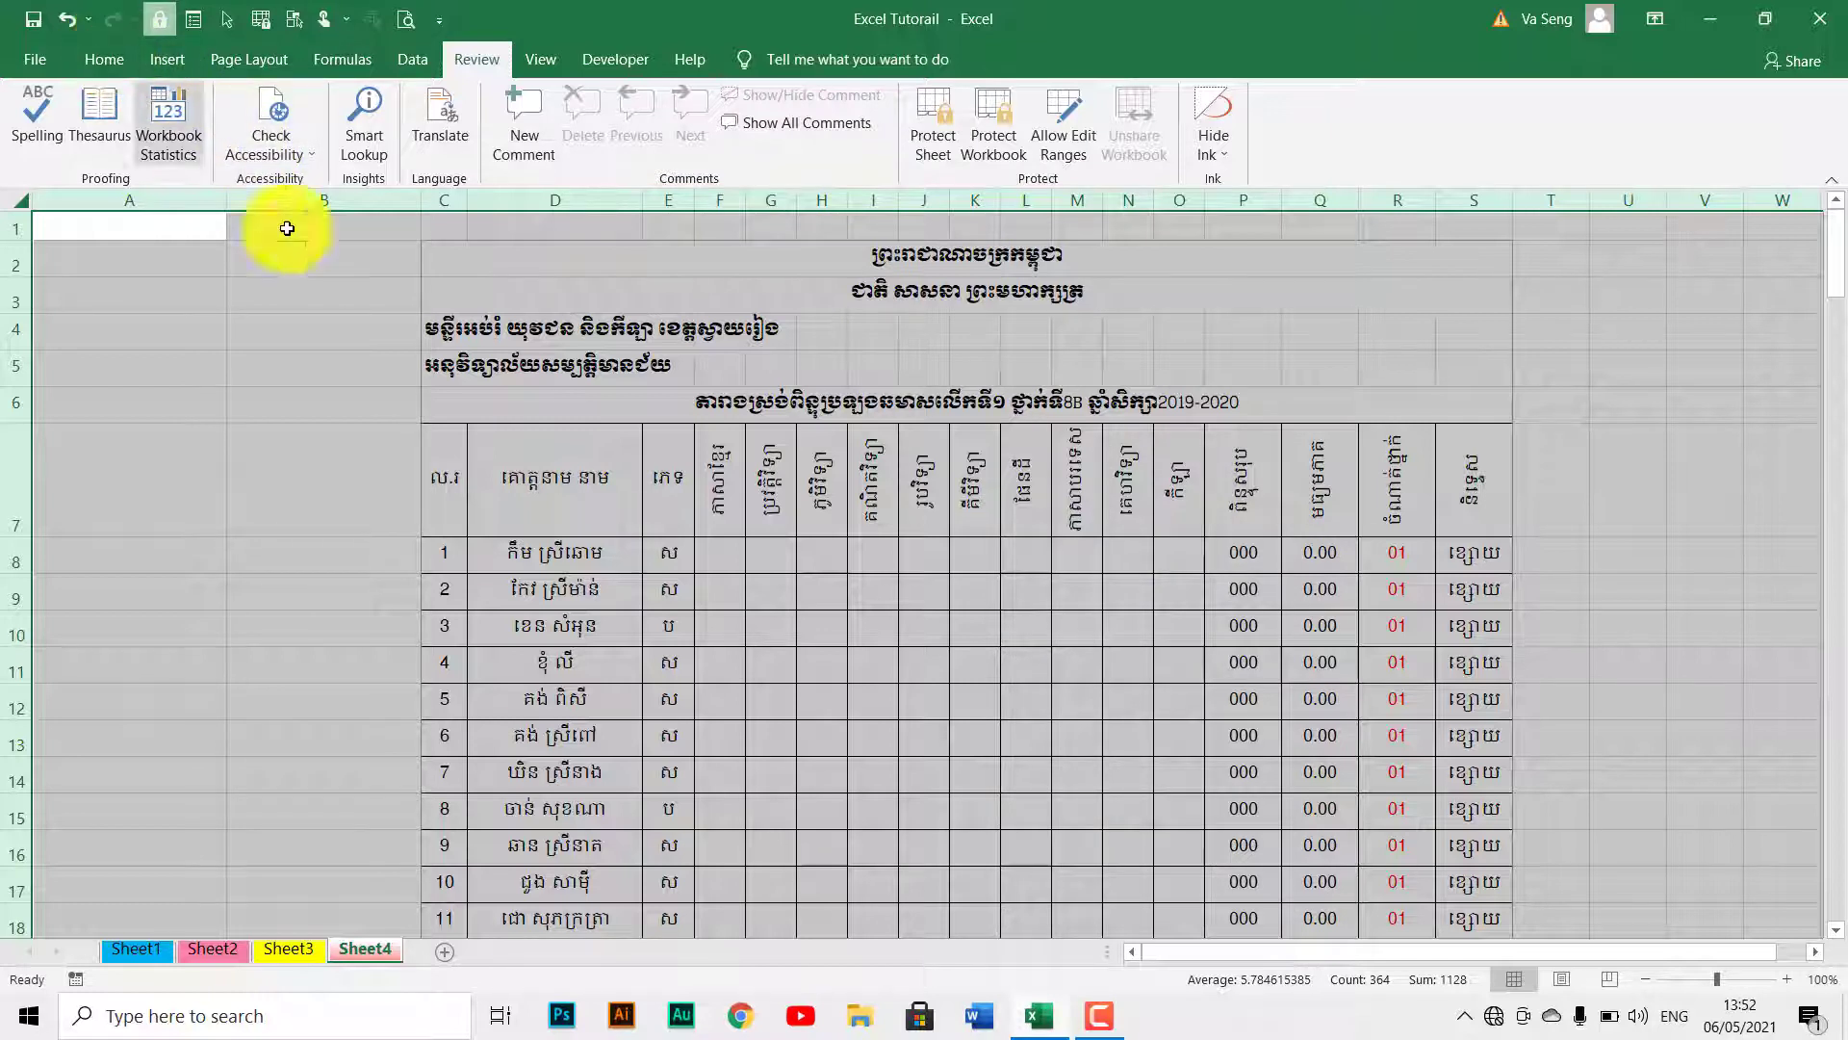
pyautogui.rightClick(520, 449)
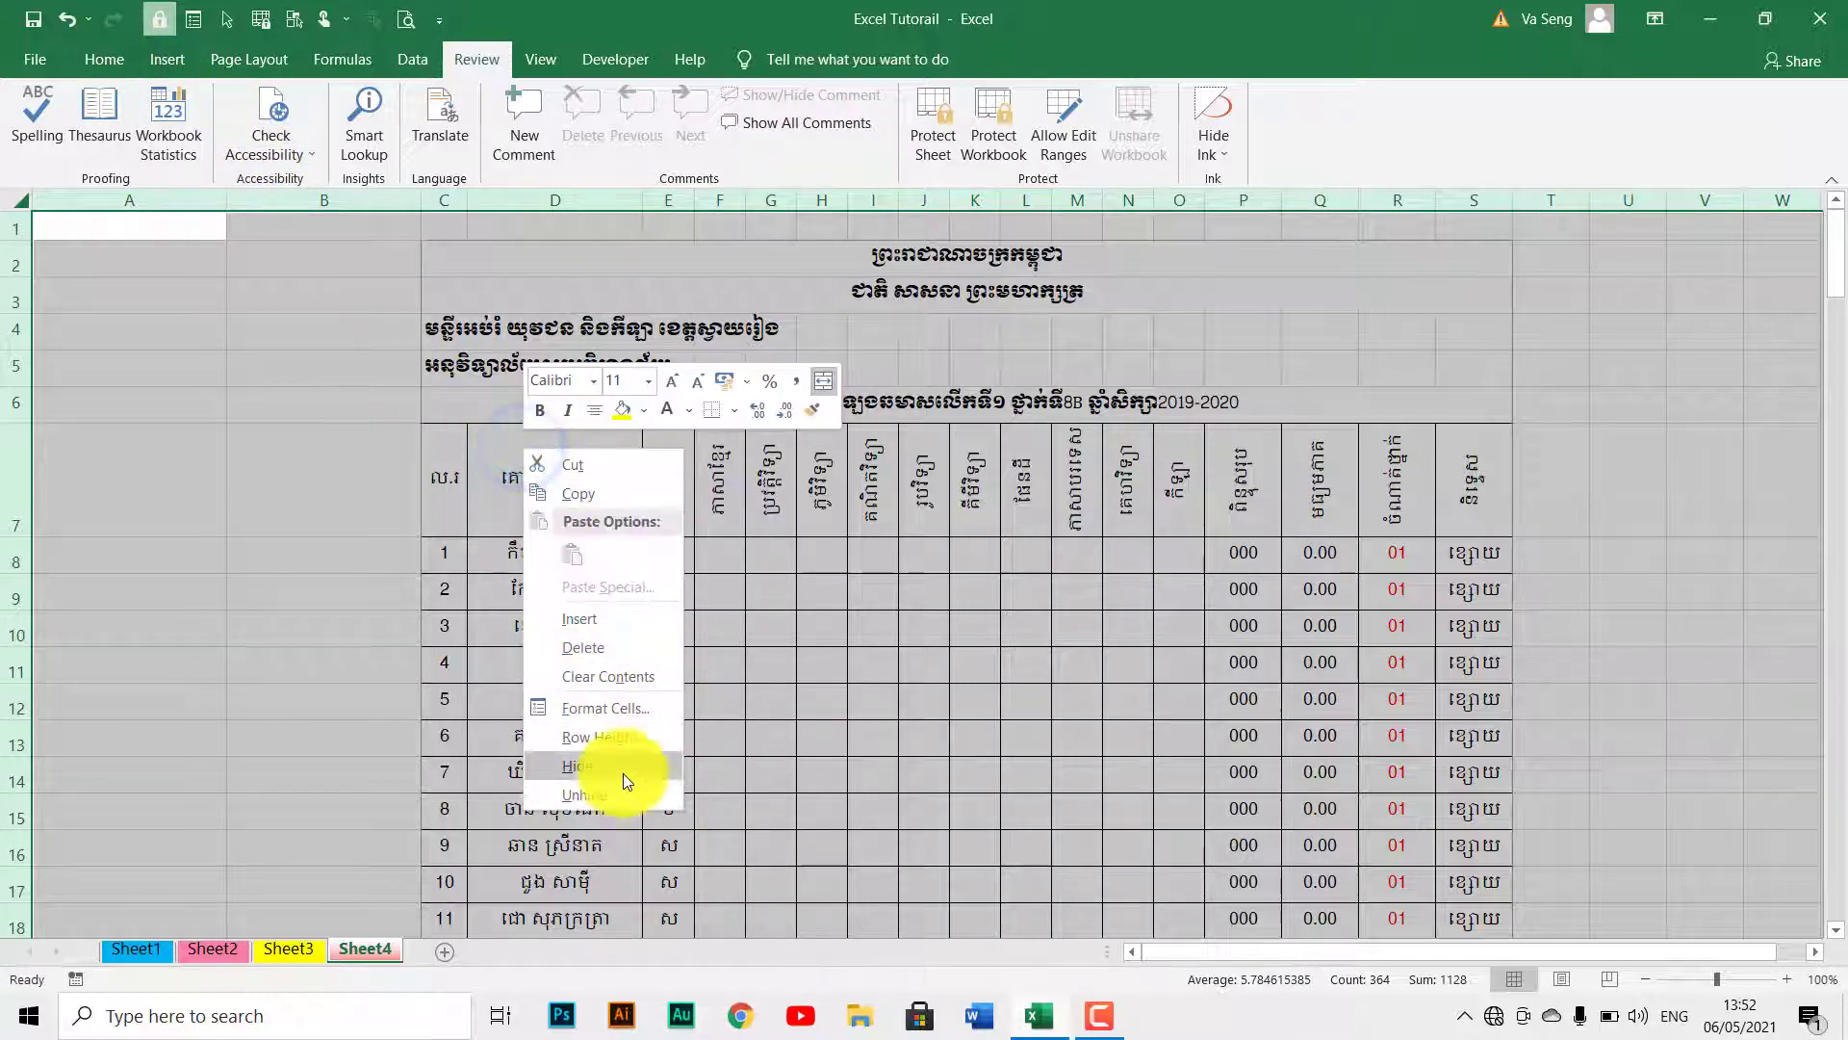
pyautogui.click(598, 712)
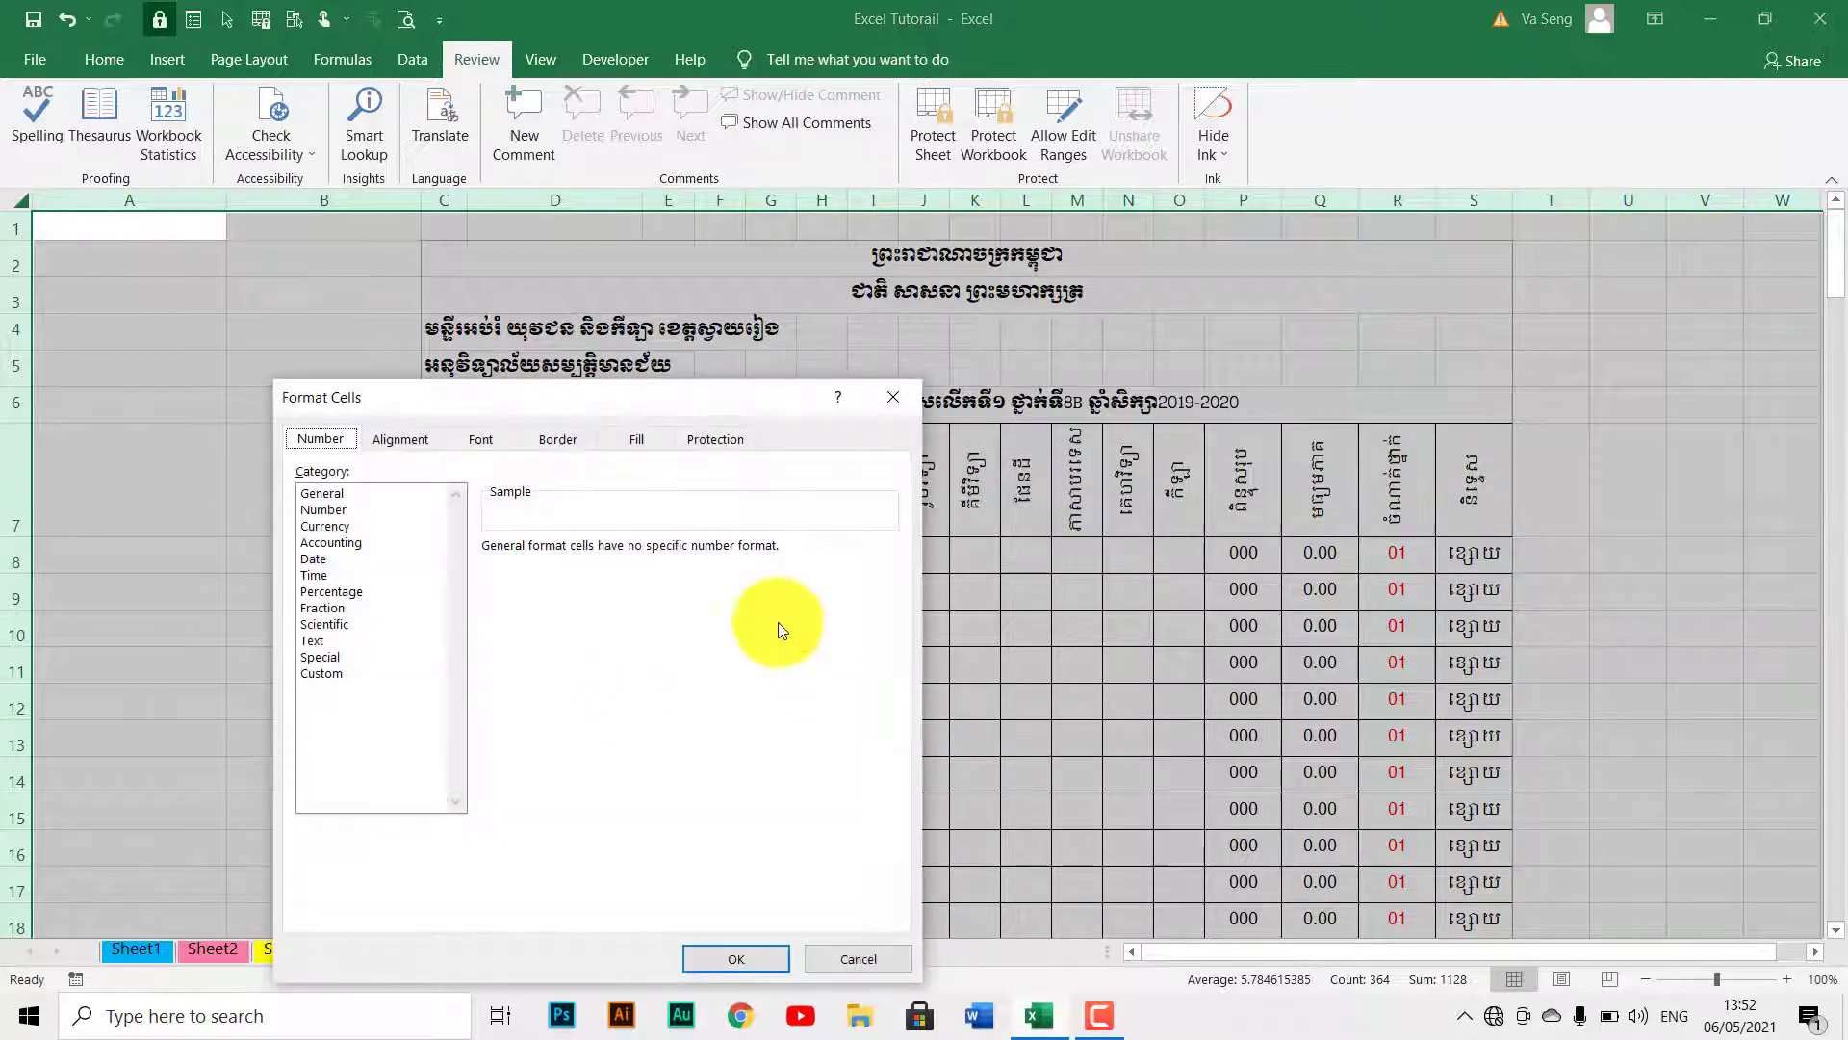
pyautogui.click(708, 441)
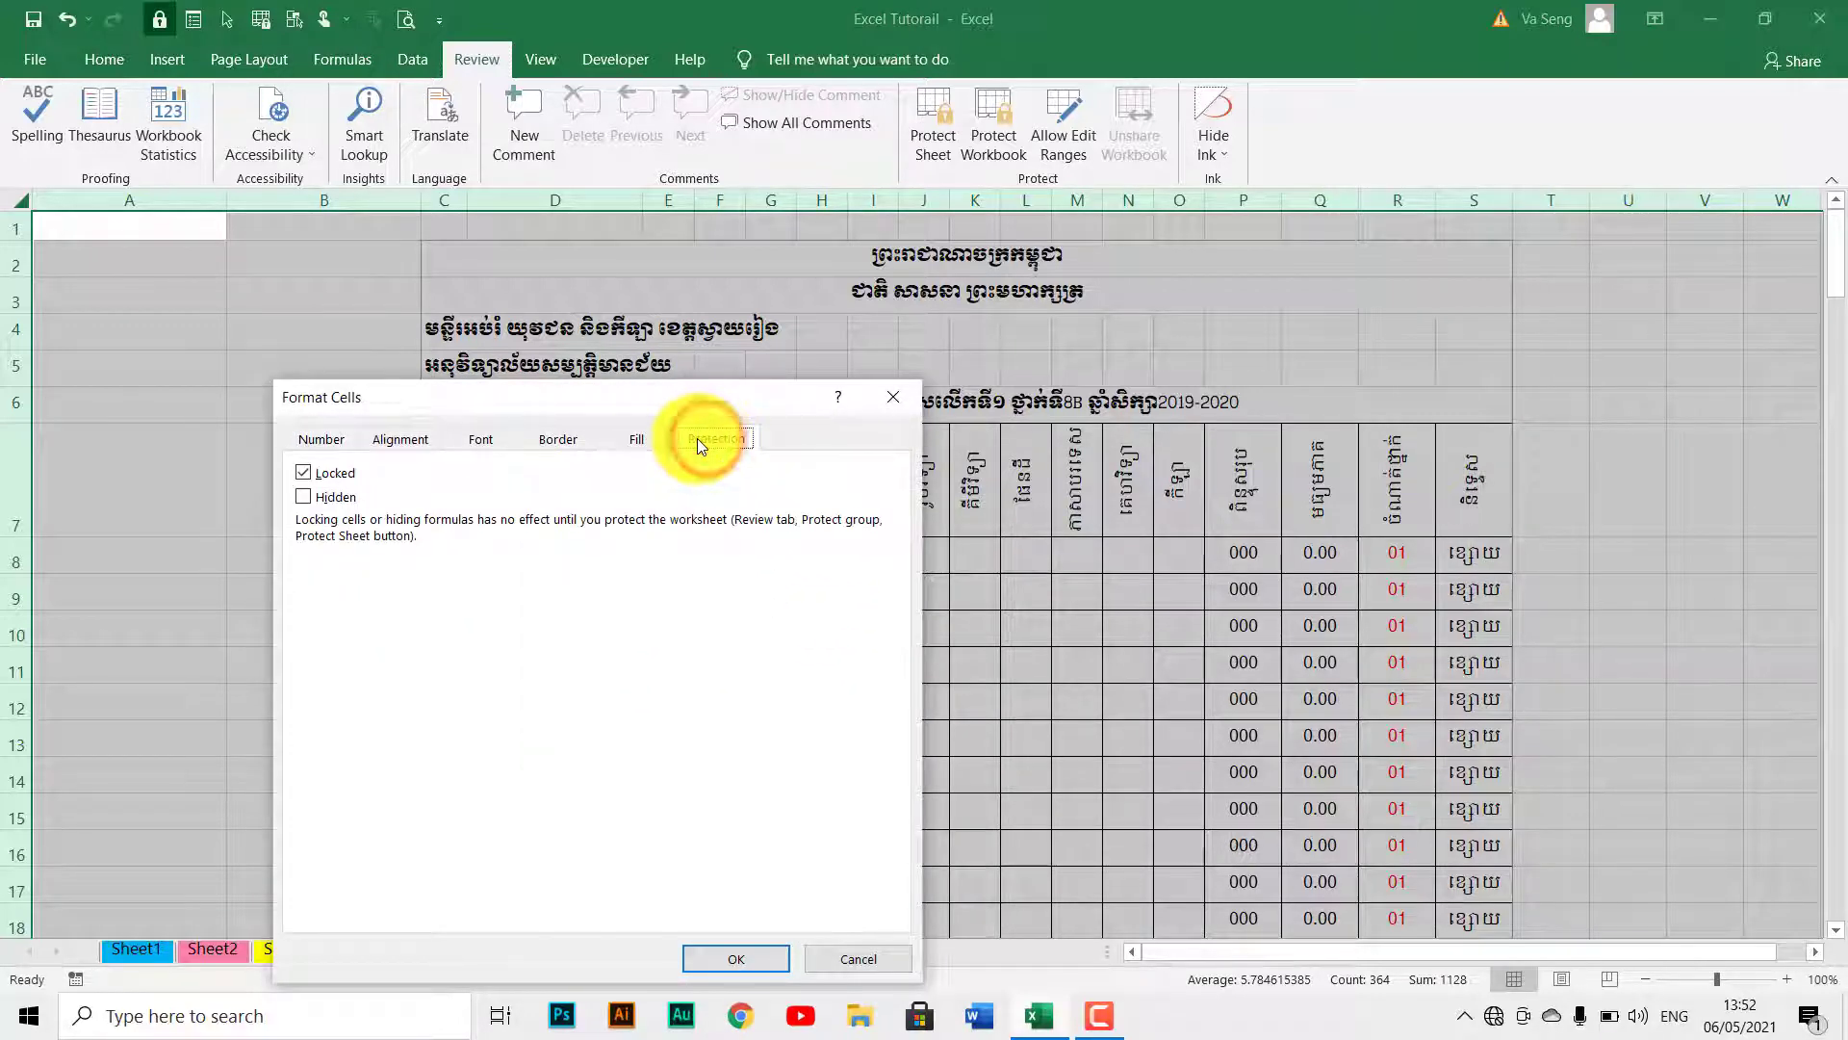
pyautogui.click(304, 473)
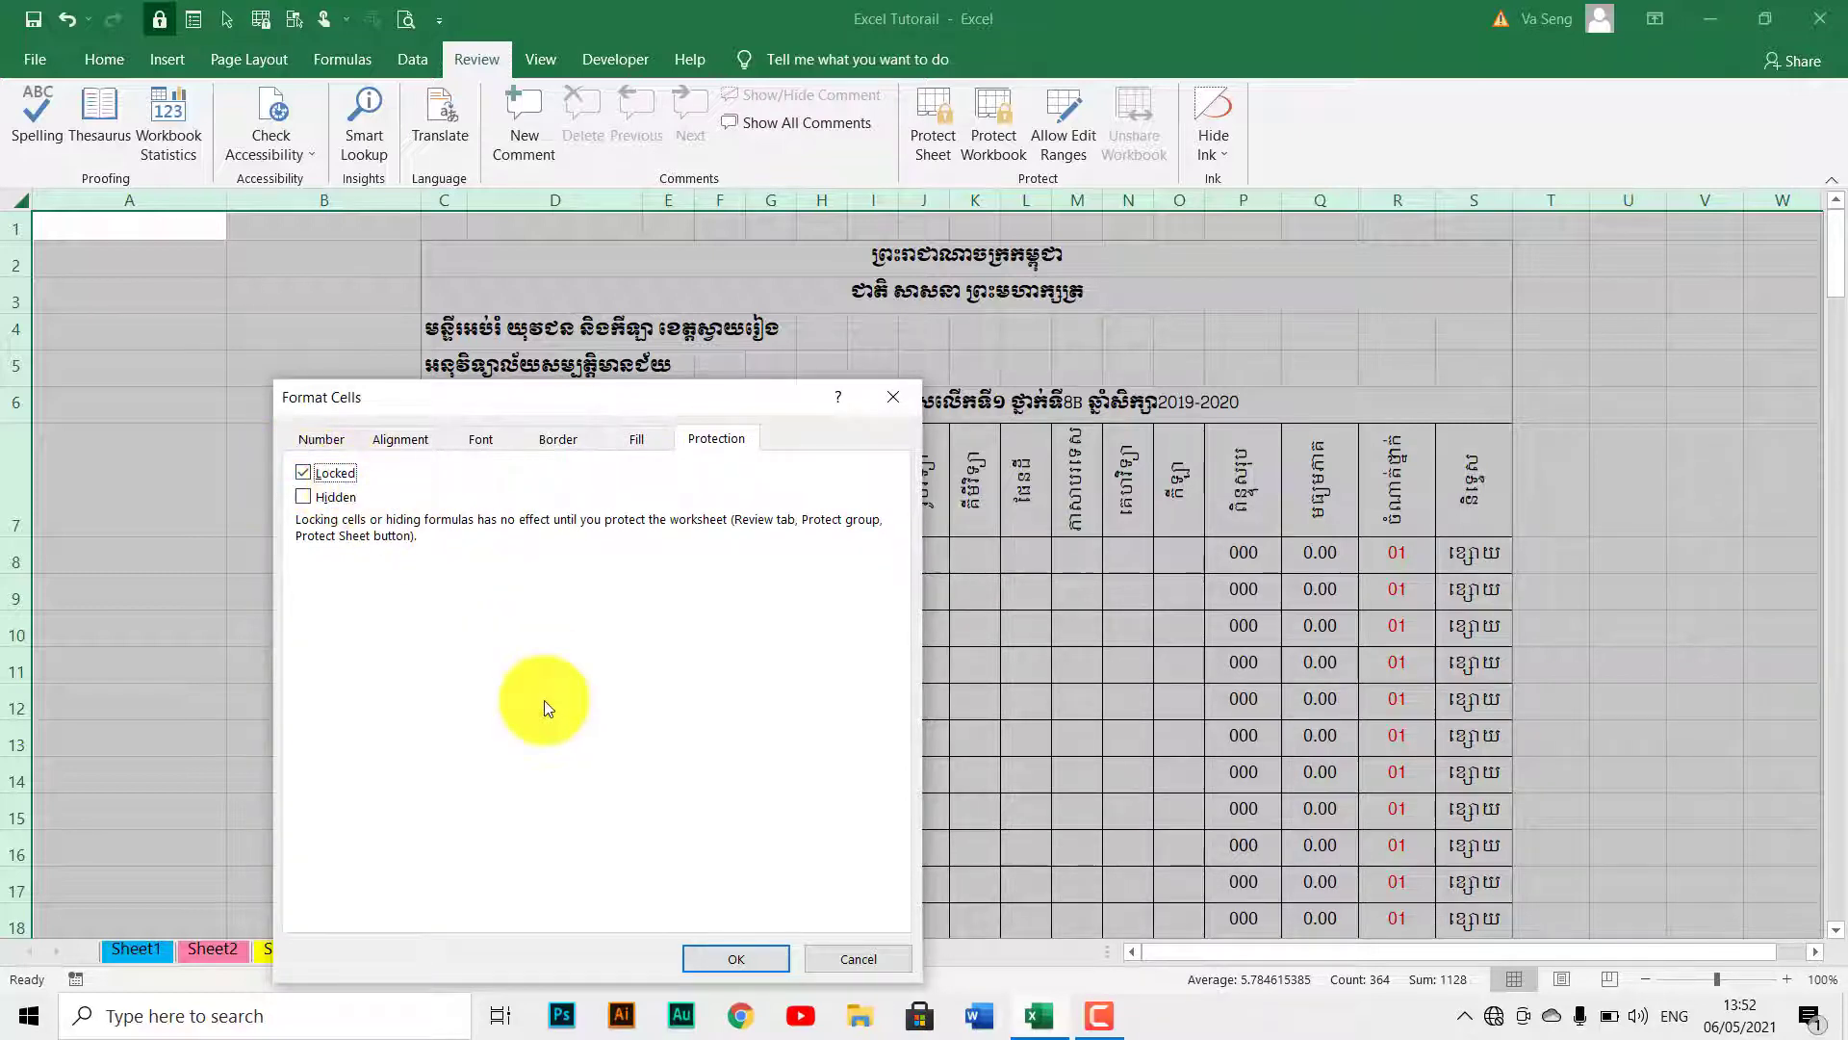
pyautogui.click(720, 956)
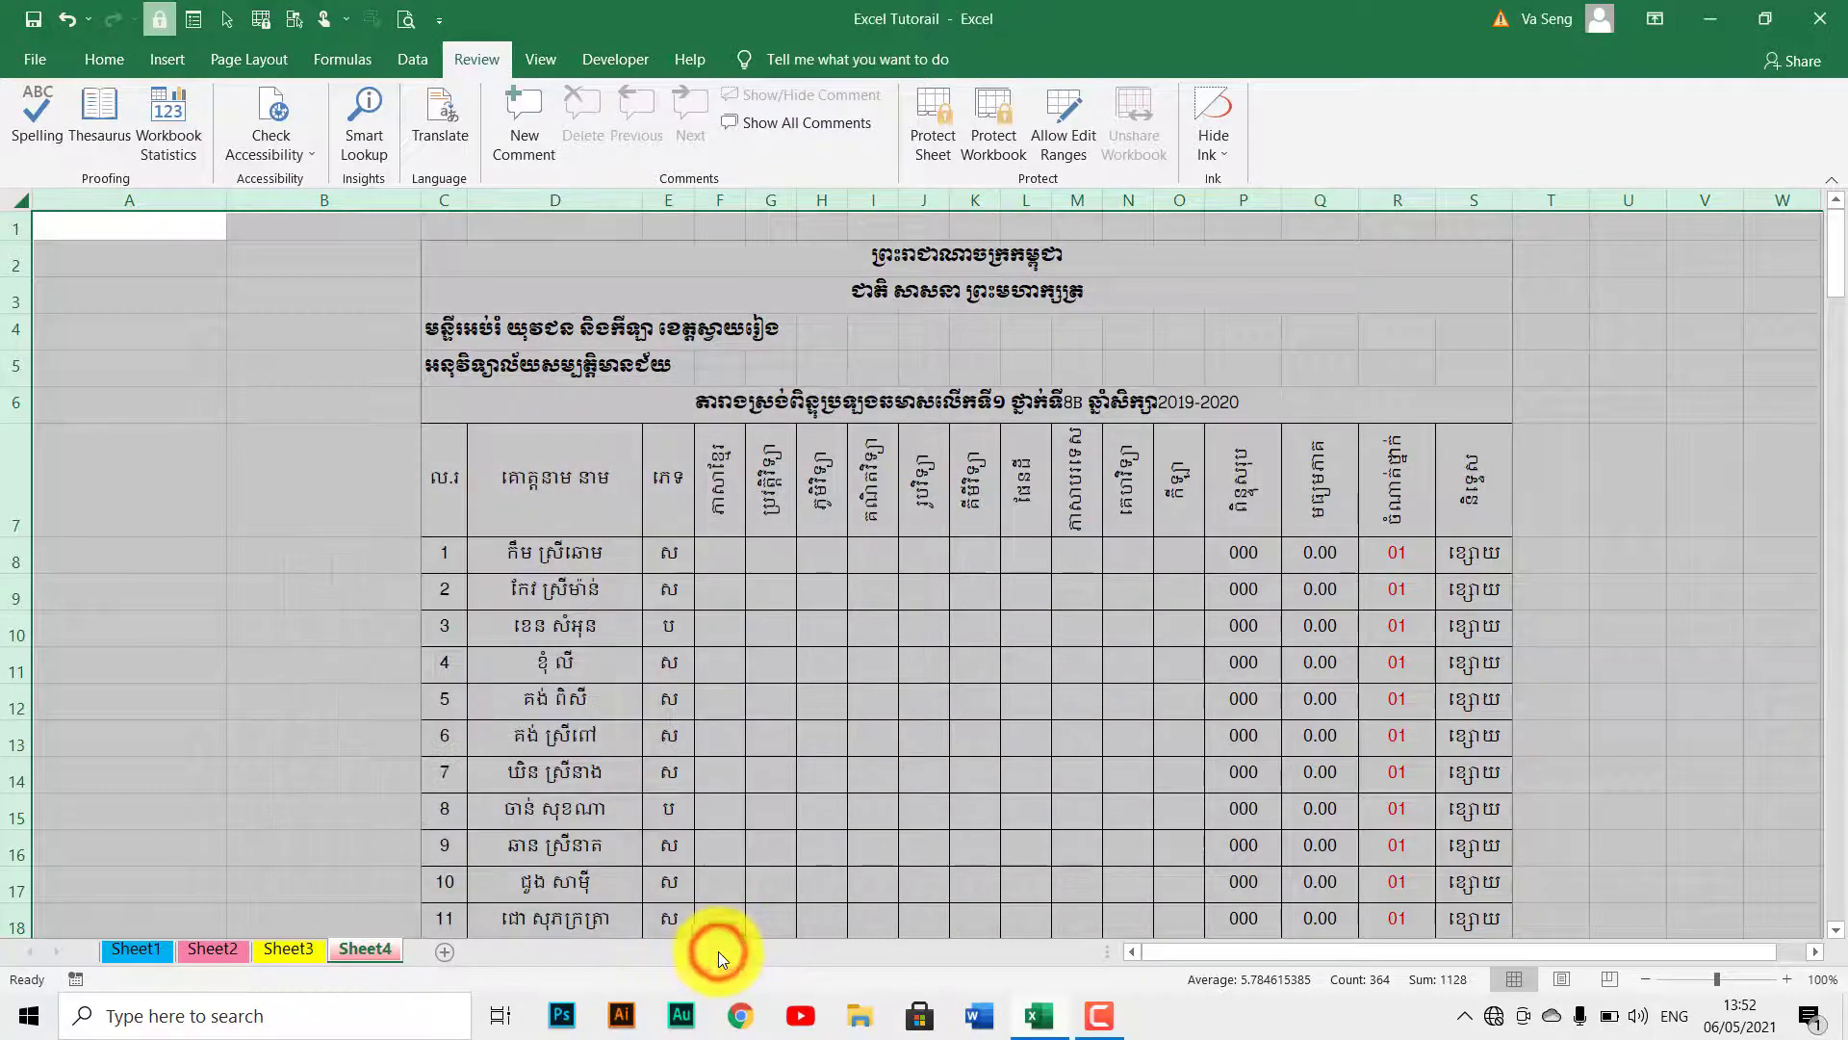
pyautogui.click(934, 784)
# Select the score block F8:O53 plus the merged cells in rows 55–56 and clear Locked.
pyautogui.moveTo(720, 553); pyautogui.dragTo(1177, 782)
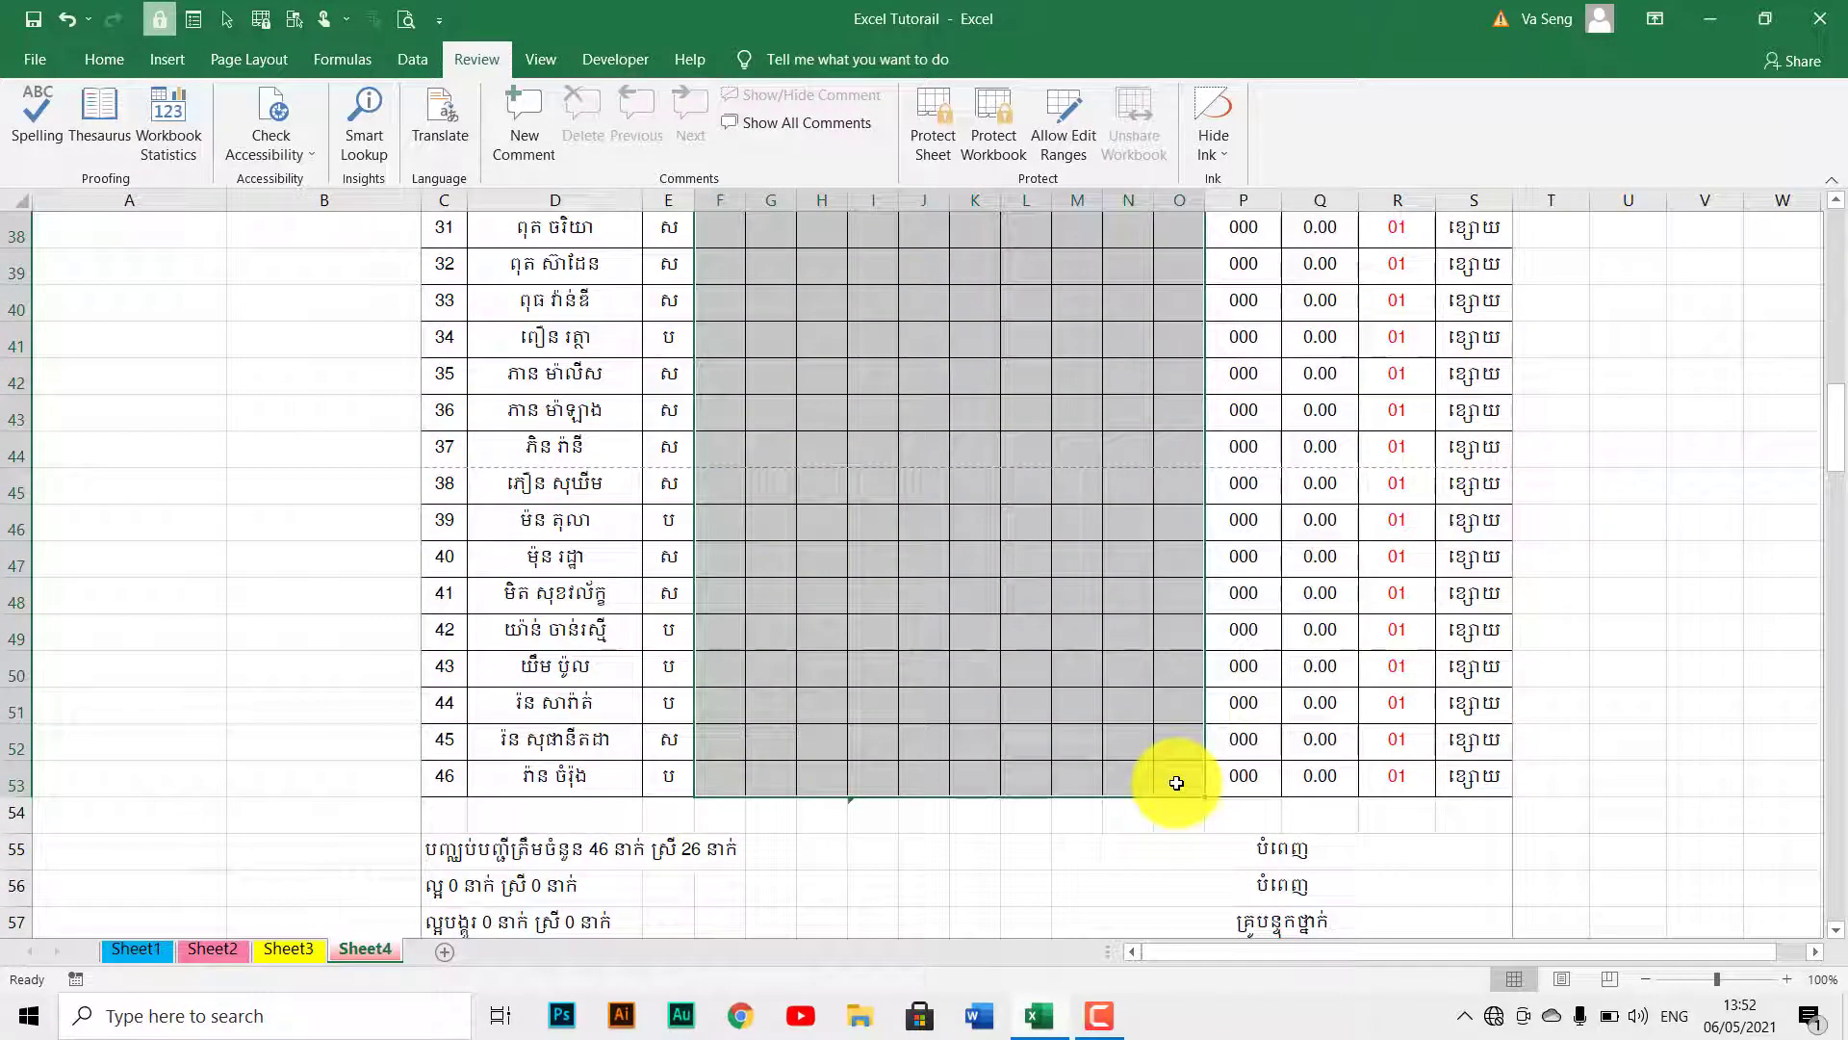
pyautogui.scroll(-1, 1314, 847)
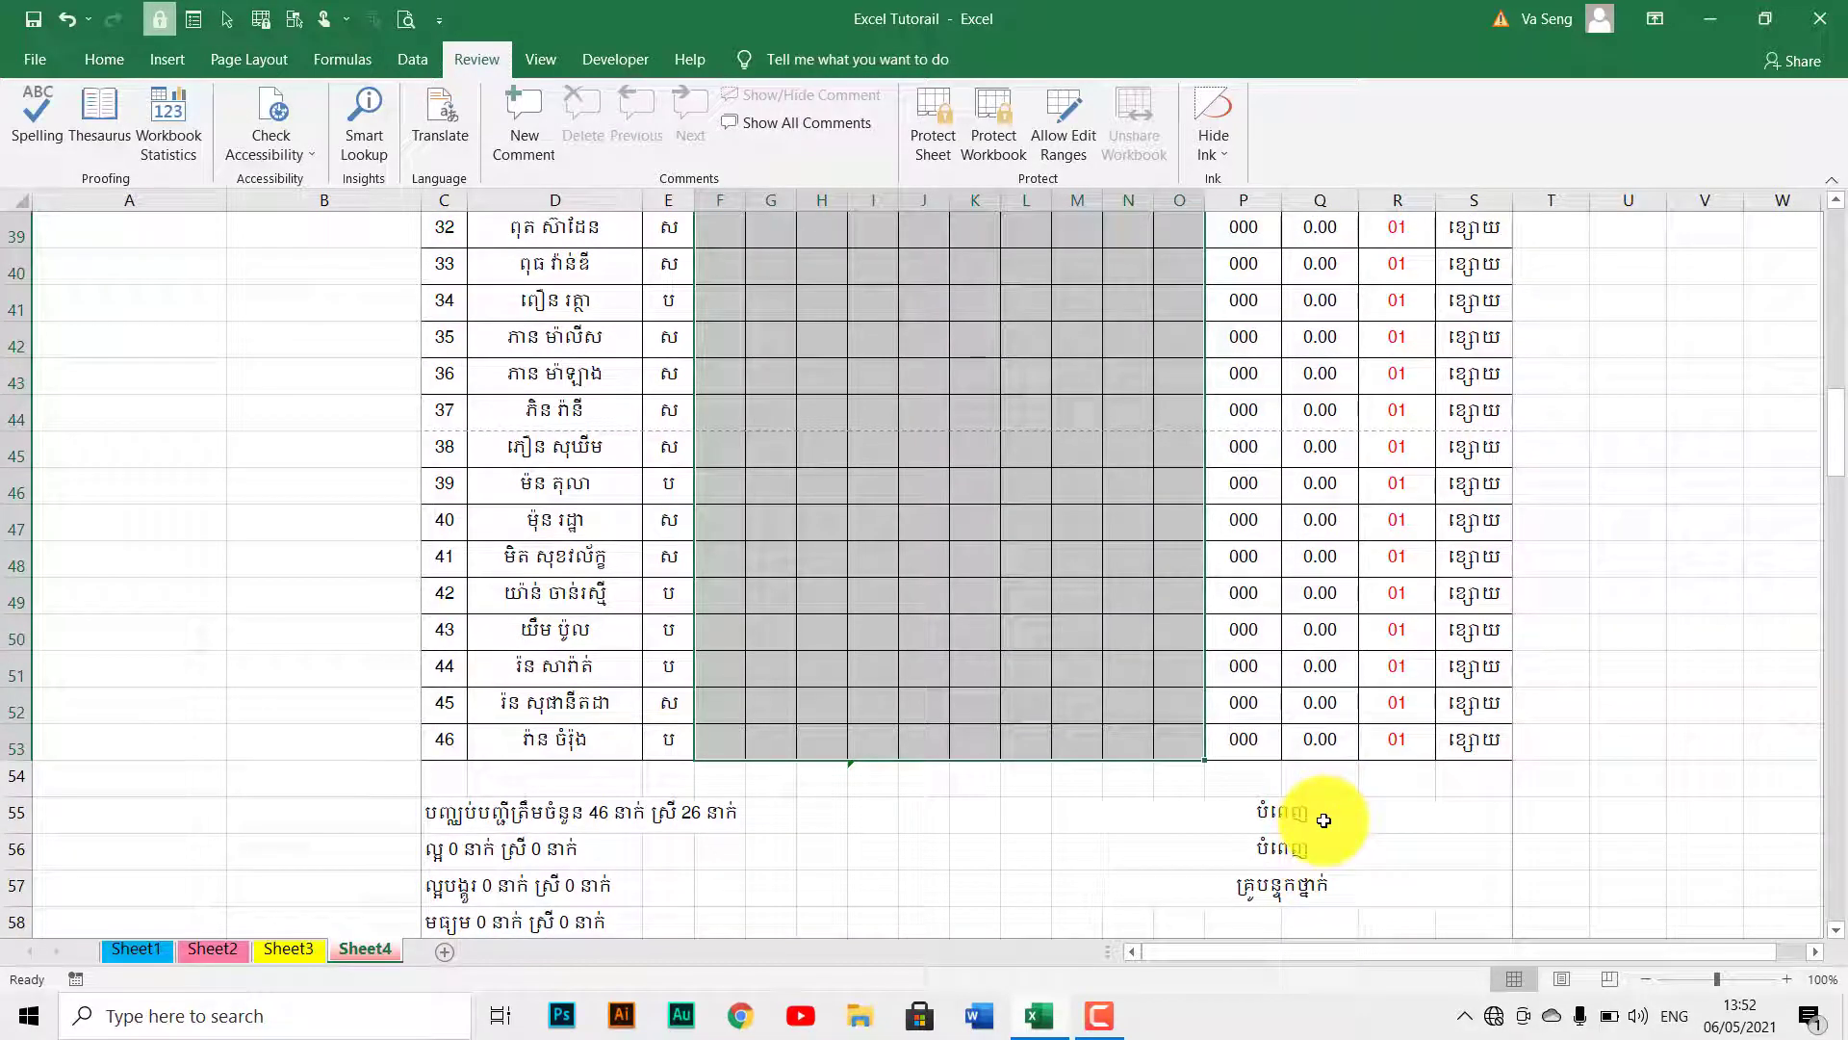
pyautogui.moveTo(1324, 820); pyautogui.dragTo(1324, 847)
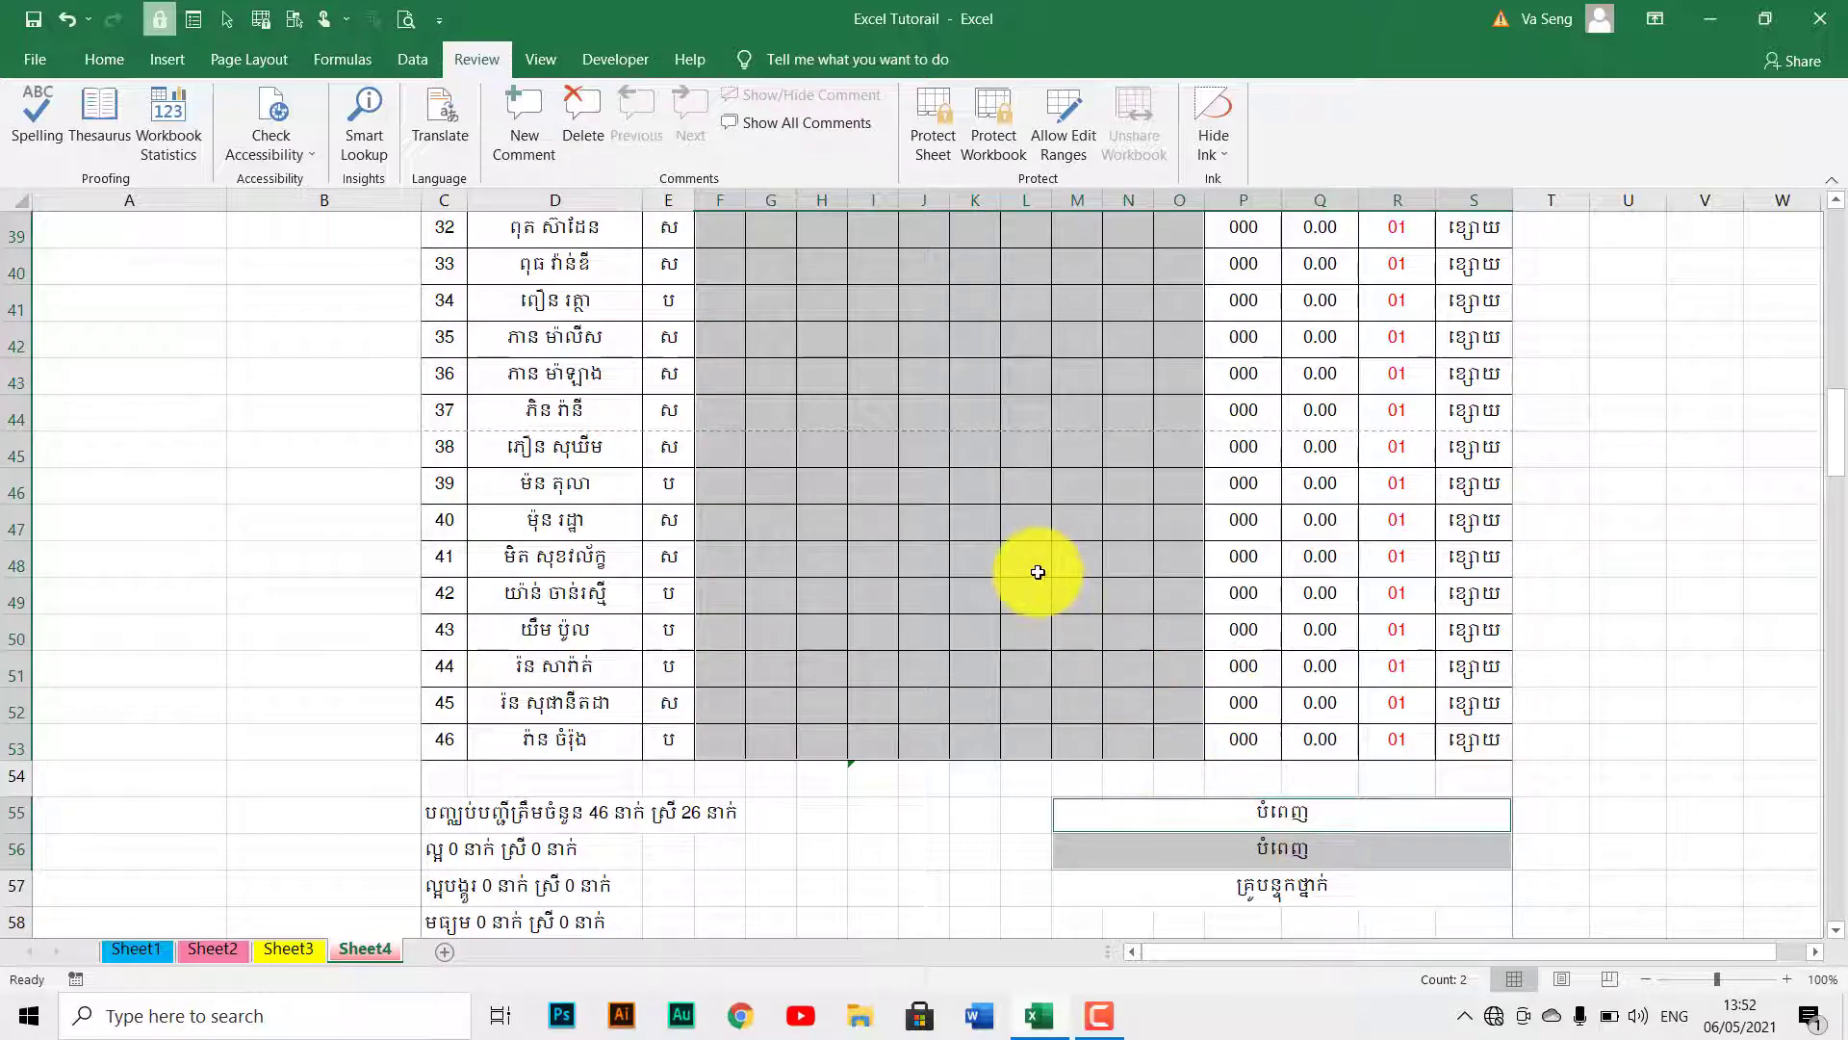
pyautogui.scroll(4, 1038, 572)
pyautogui.scroll(11, 1037, 572)
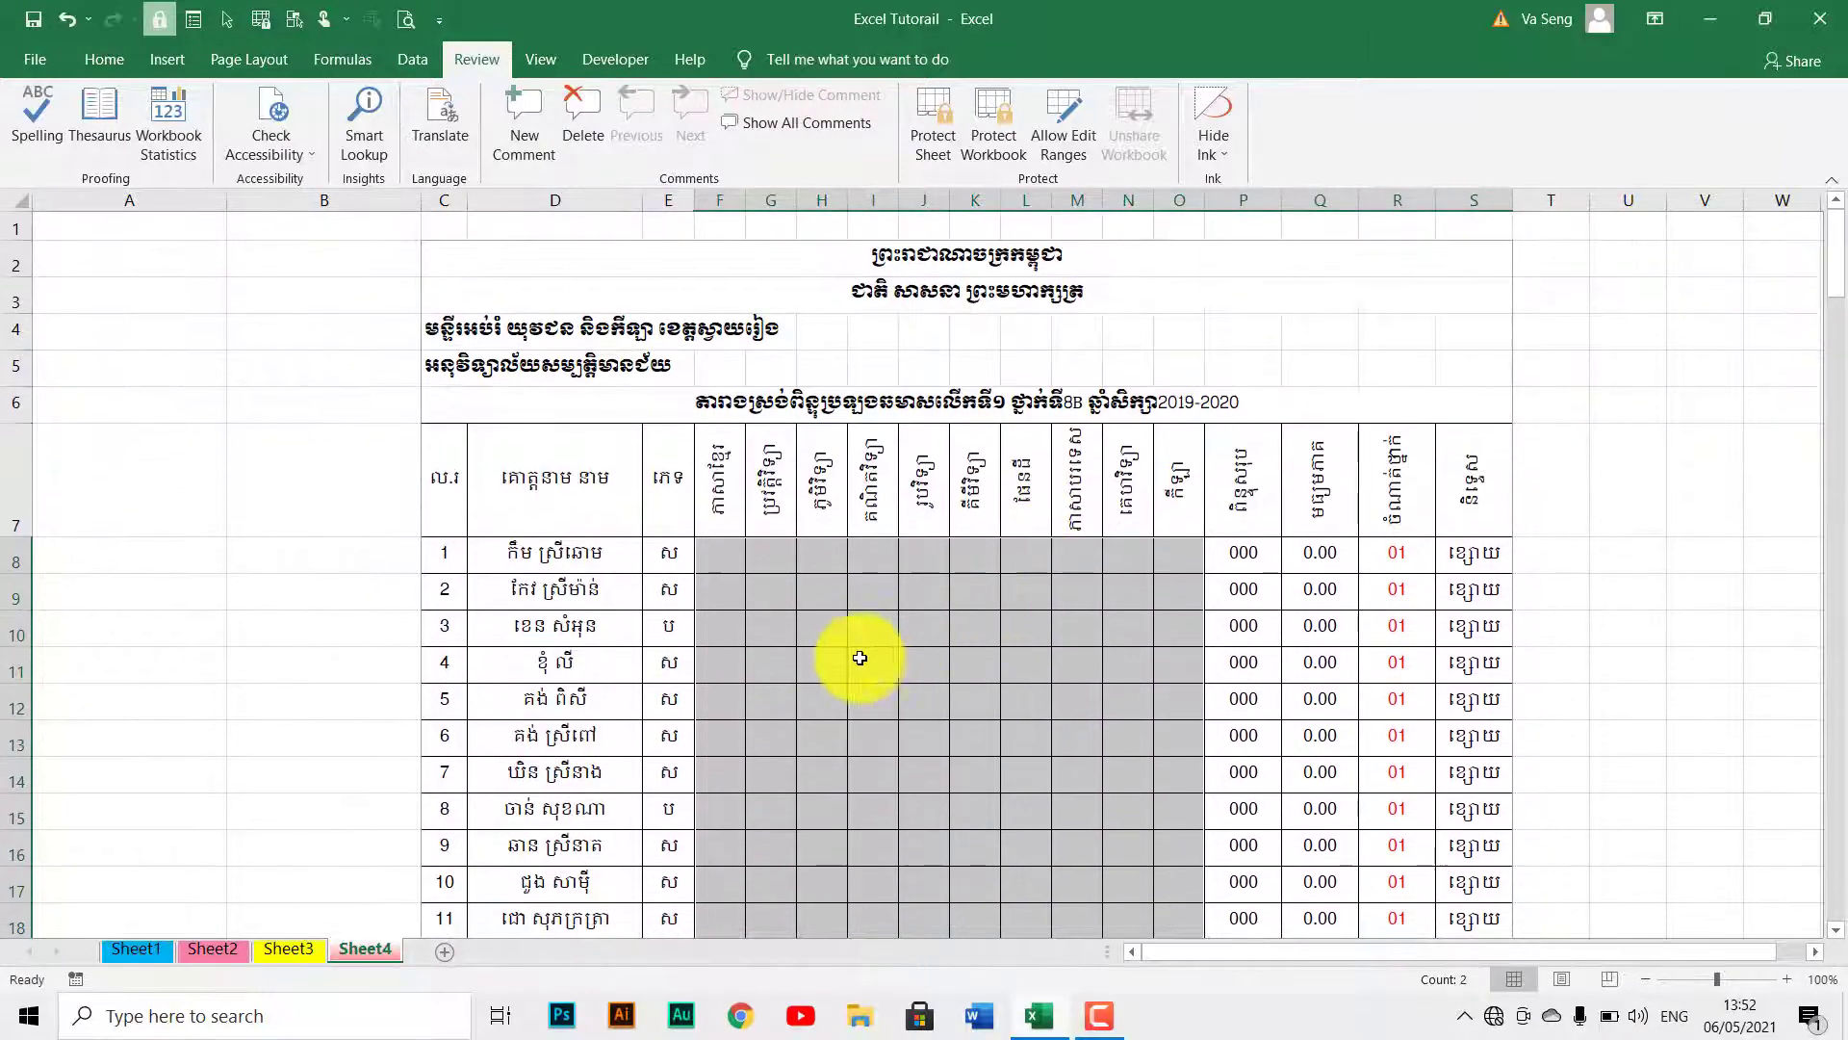
pyautogui.rightClick(824, 650)
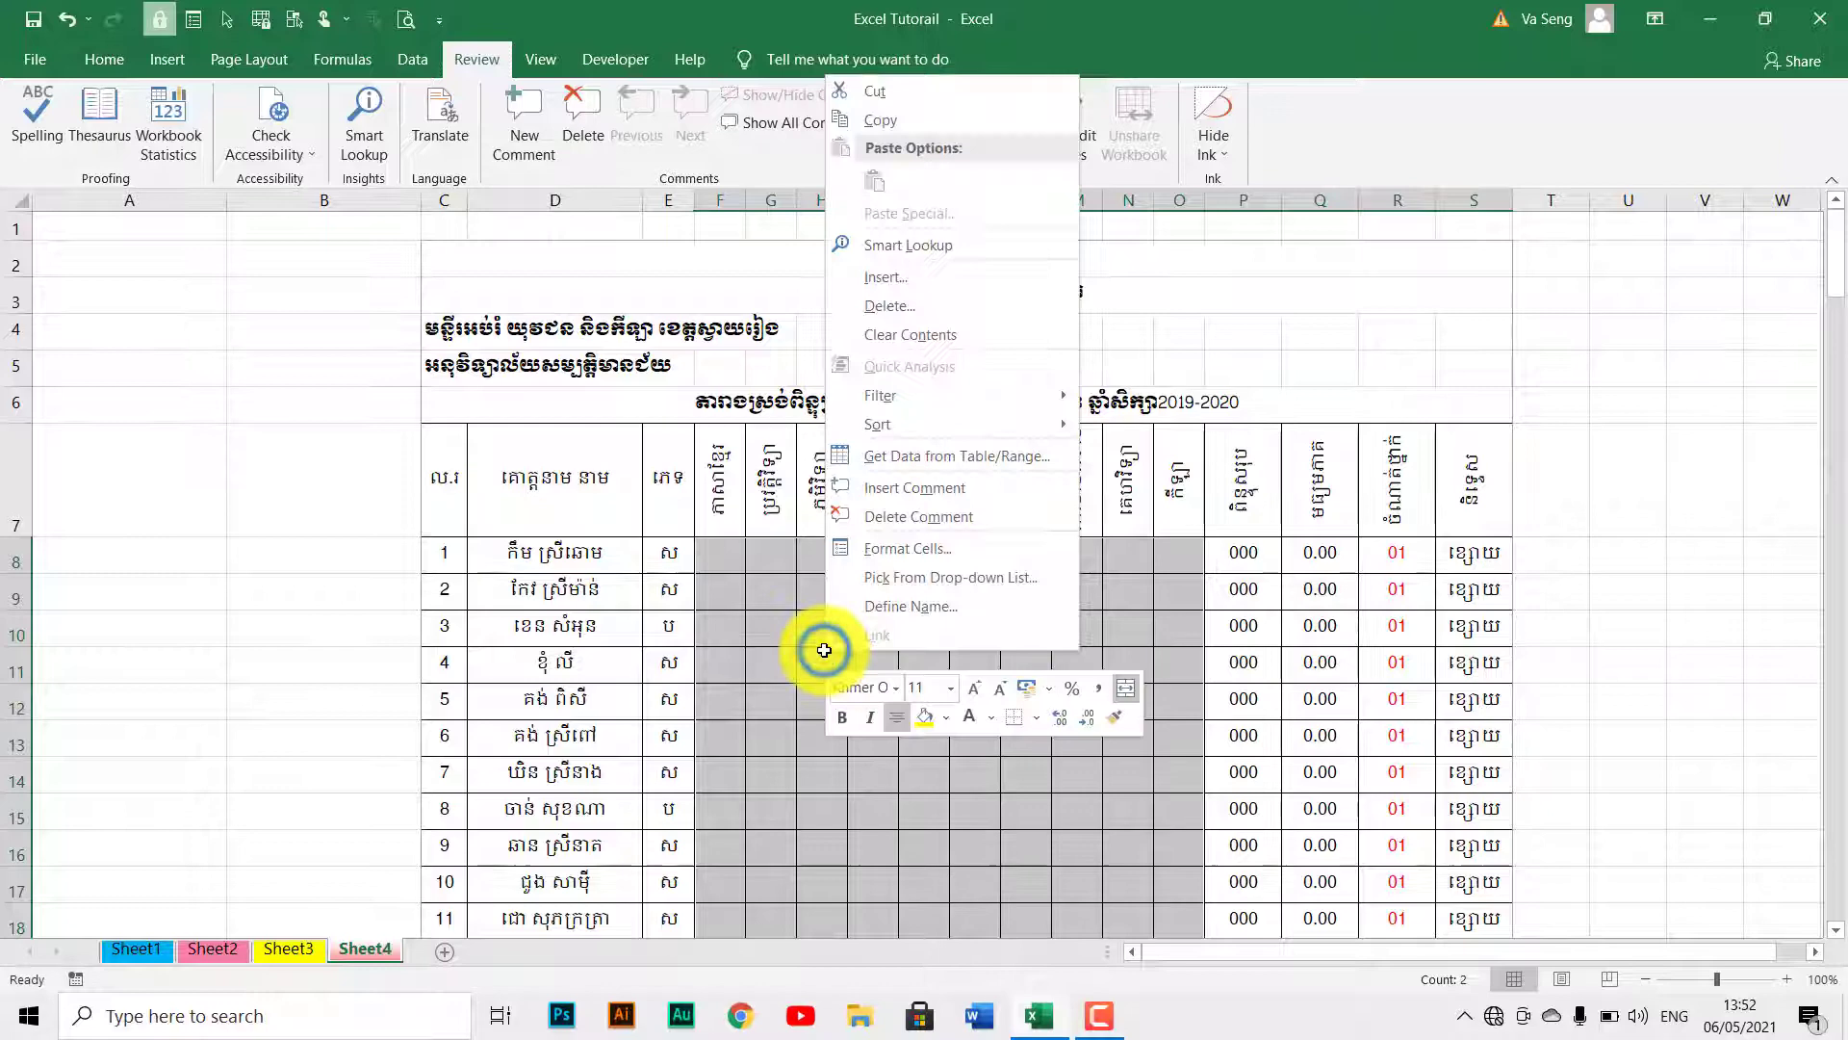
pyautogui.click(892, 560)
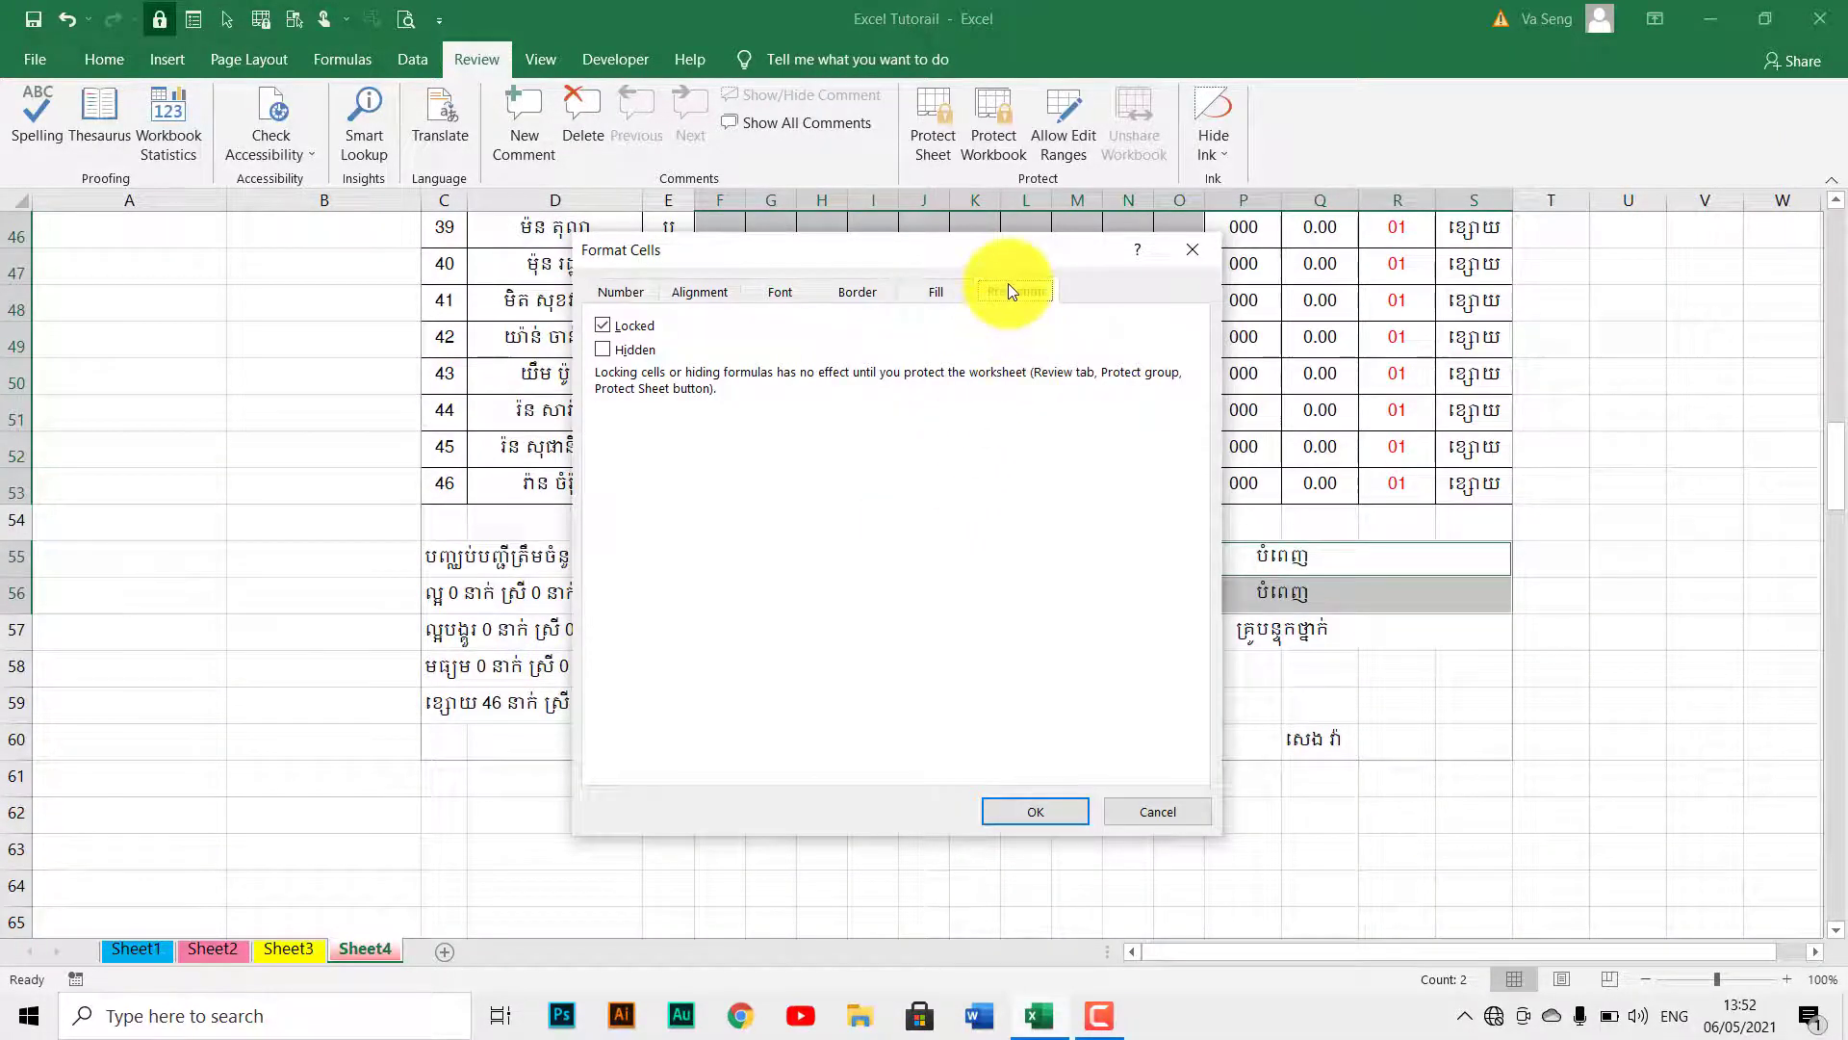
pyautogui.click(603, 325)
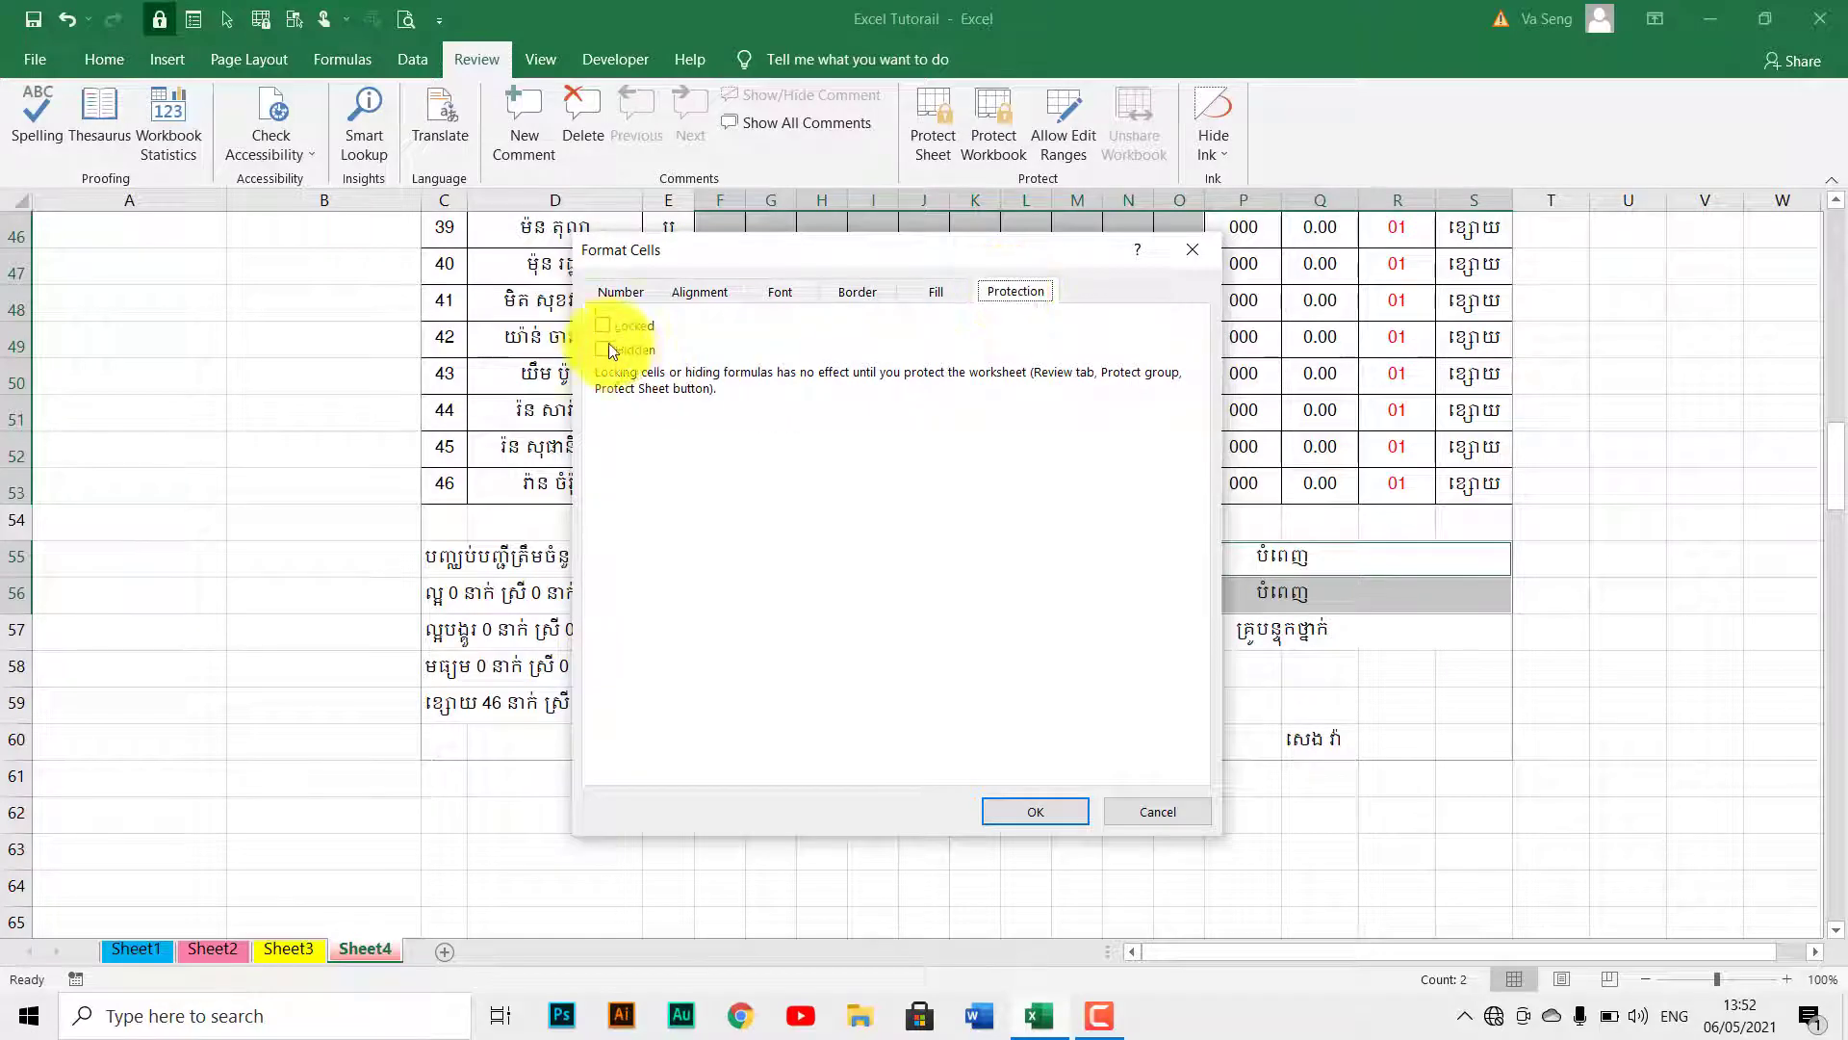
pyautogui.click(612, 331)
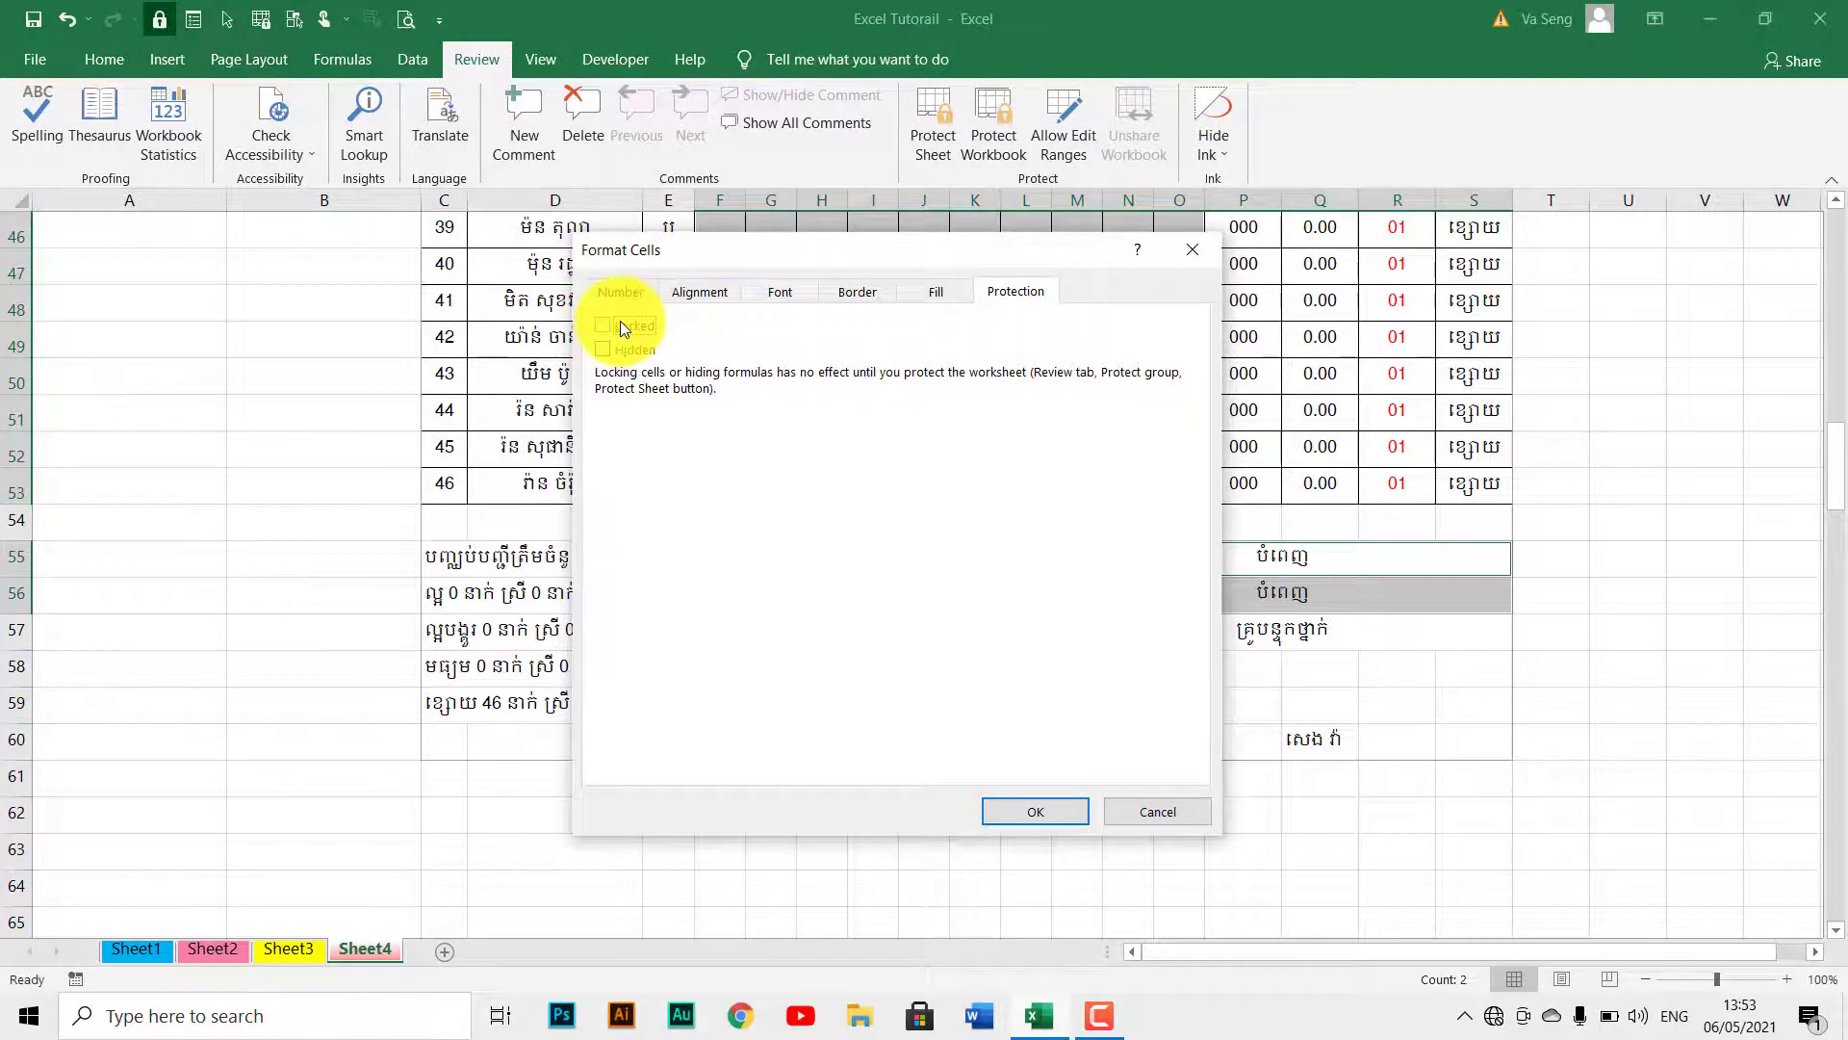
pyautogui.click(1020, 811)
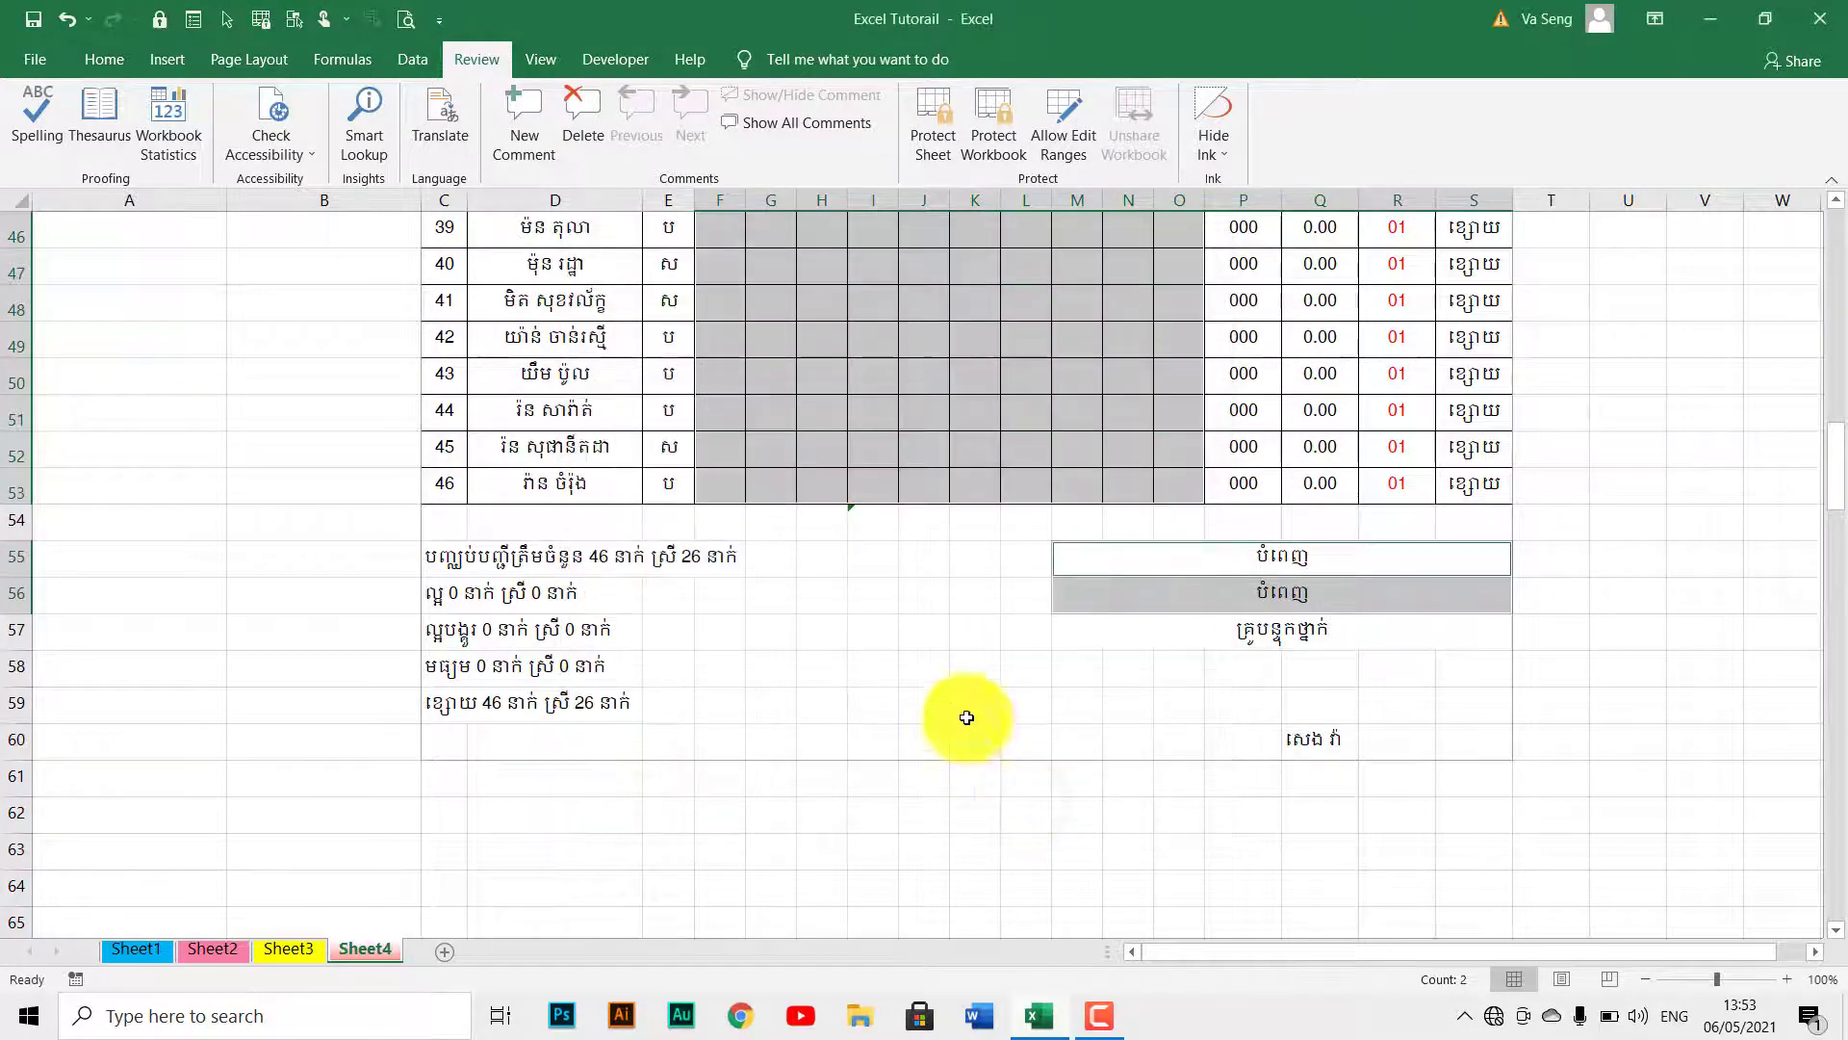
pyautogui.scroll(5, 940, 657)
pyautogui.scroll(10, 941, 658)
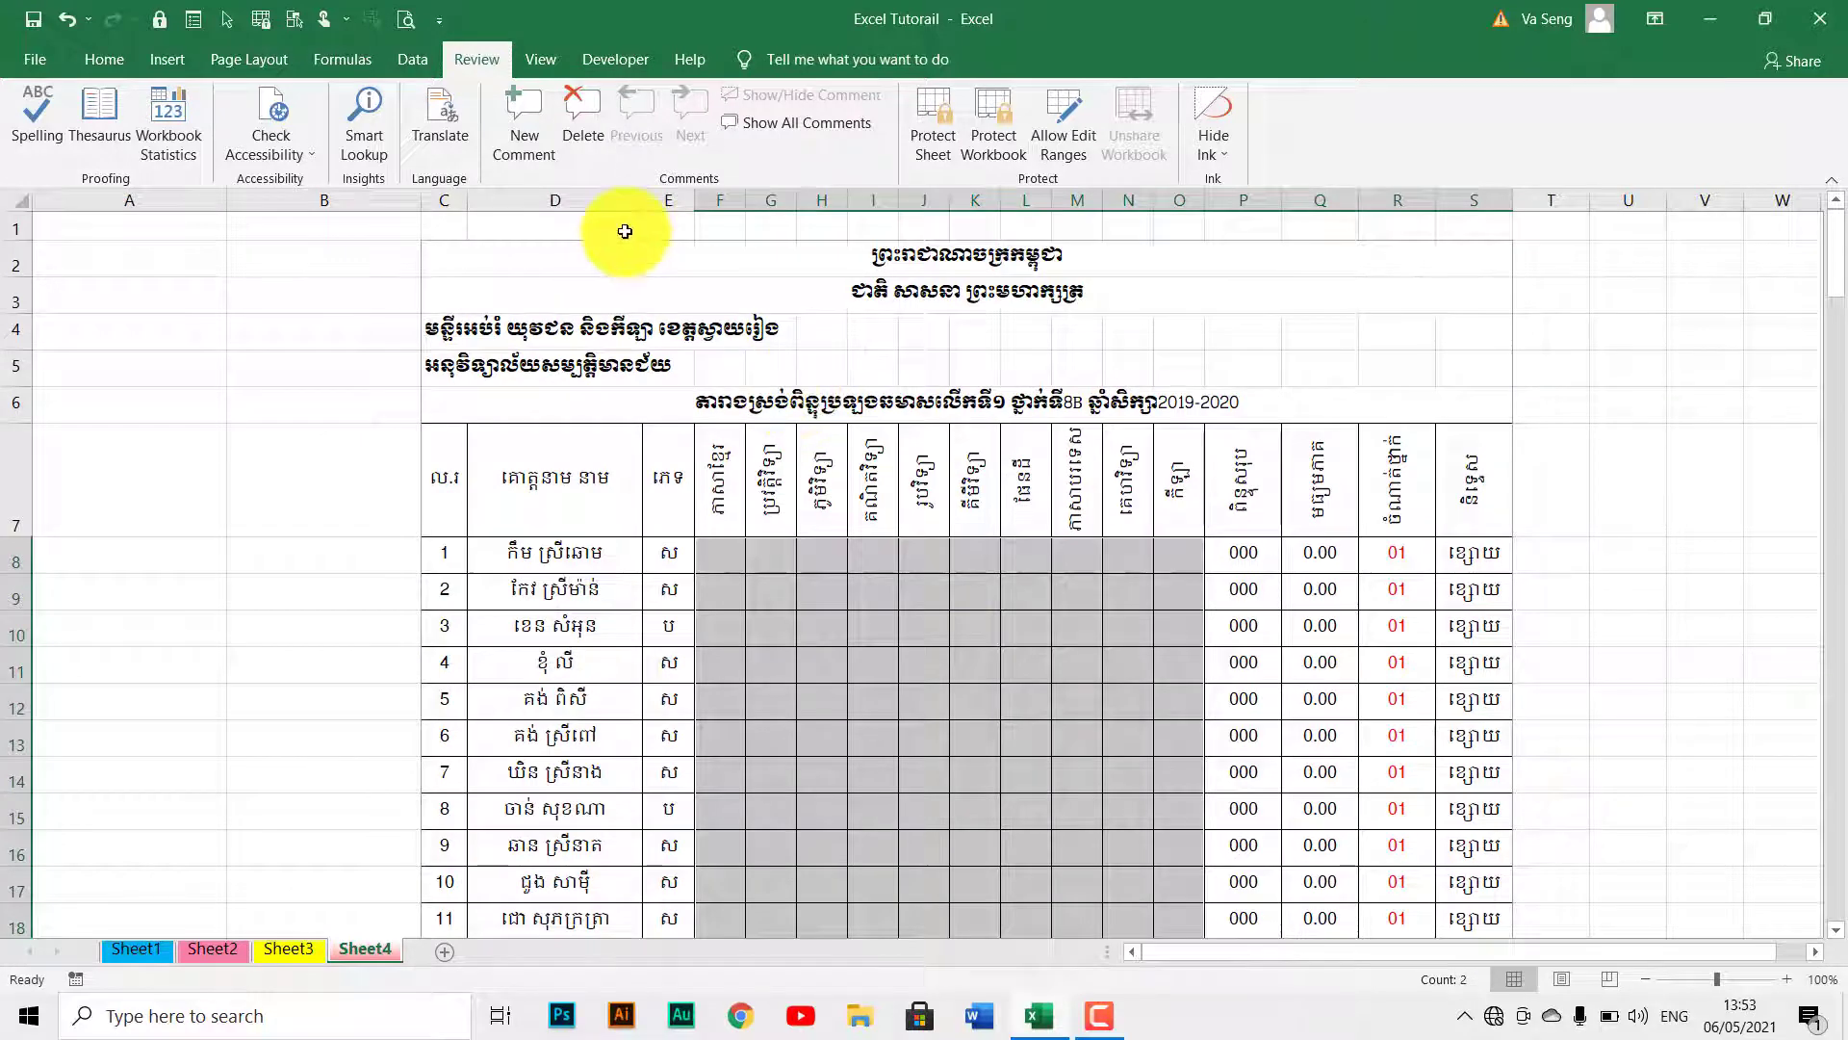
pyautogui.click(89, 54)
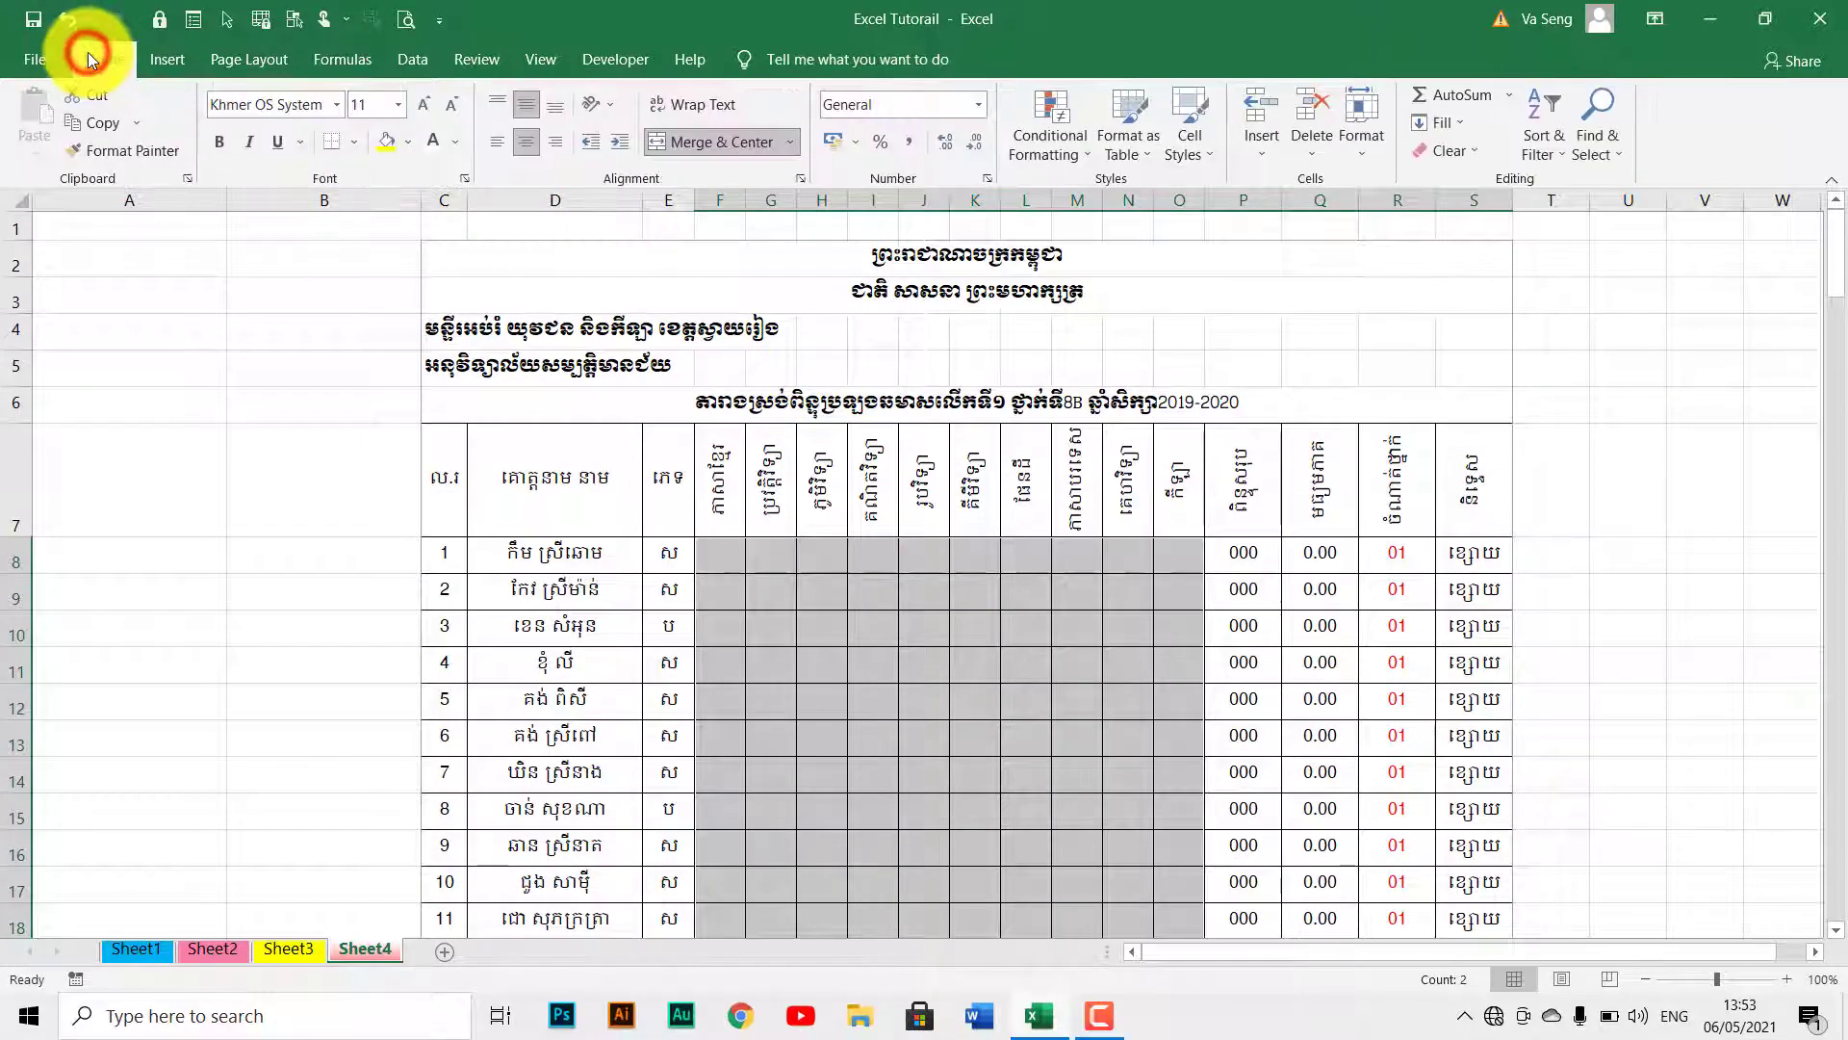
pyautogui.click(1363, 150)
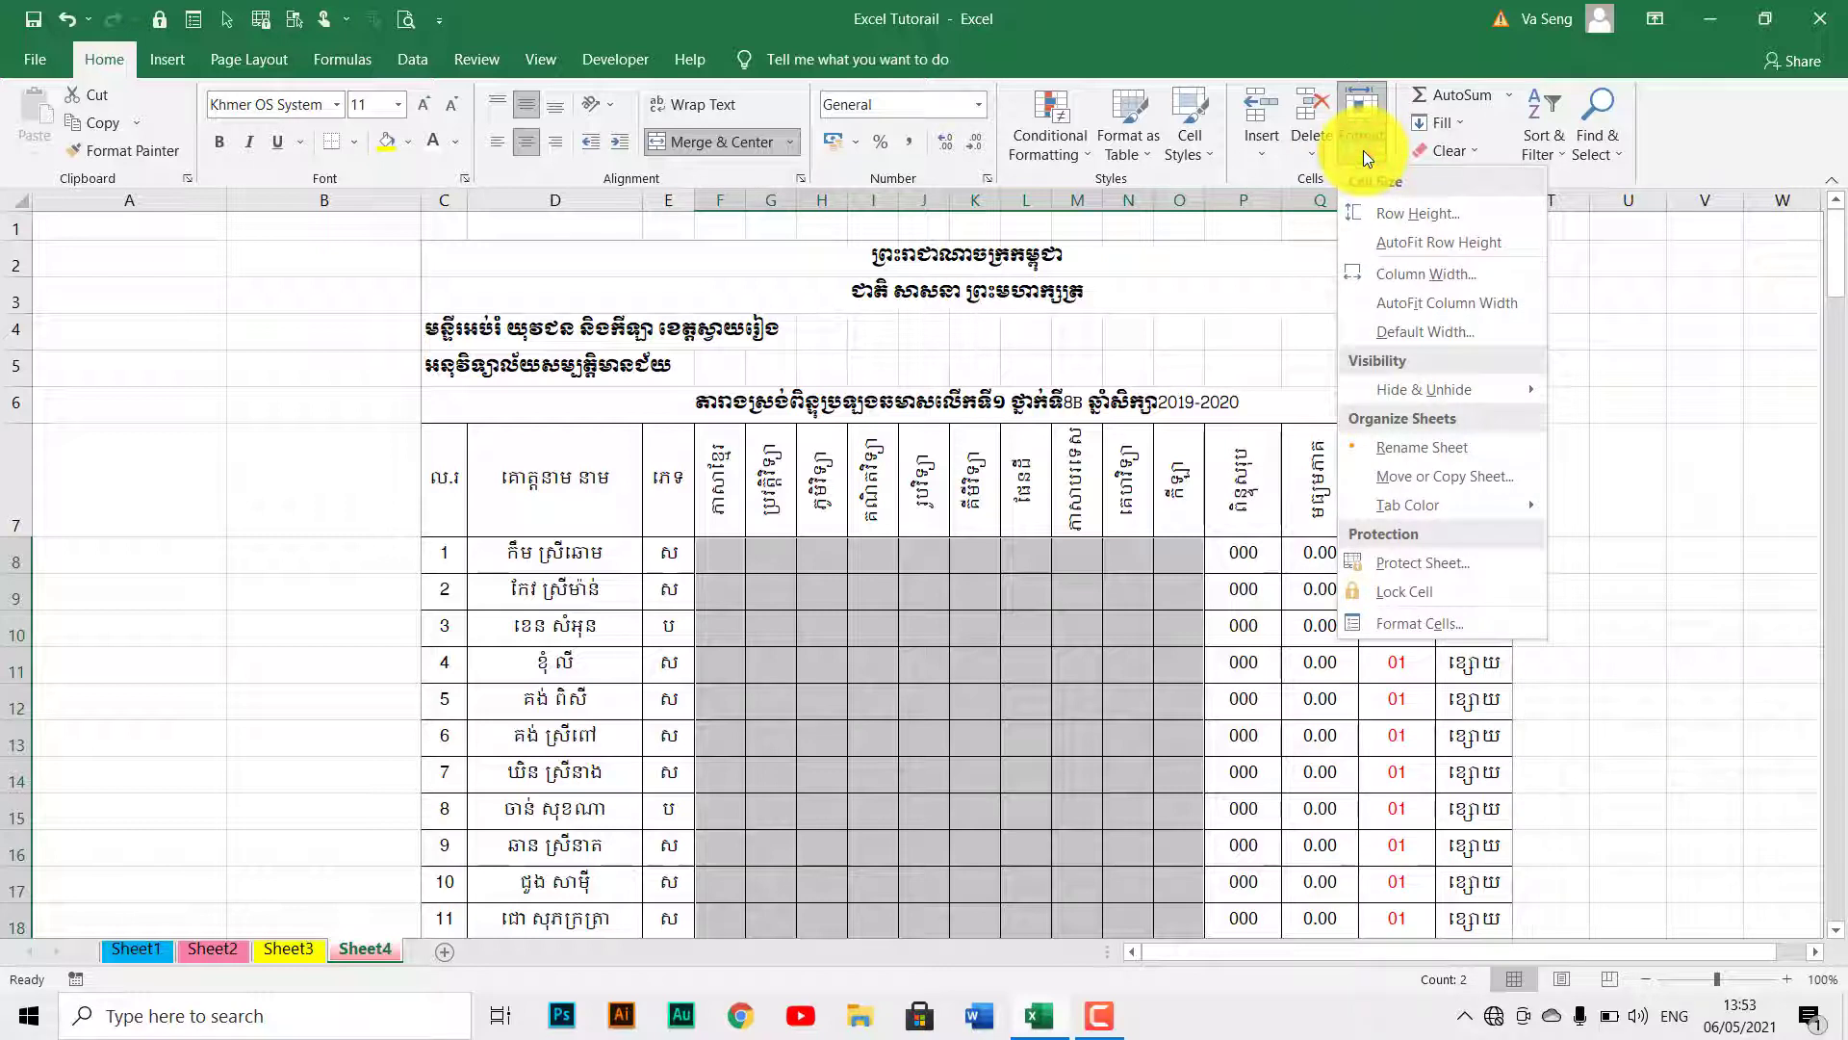
pyautogui.click(1418, 585)
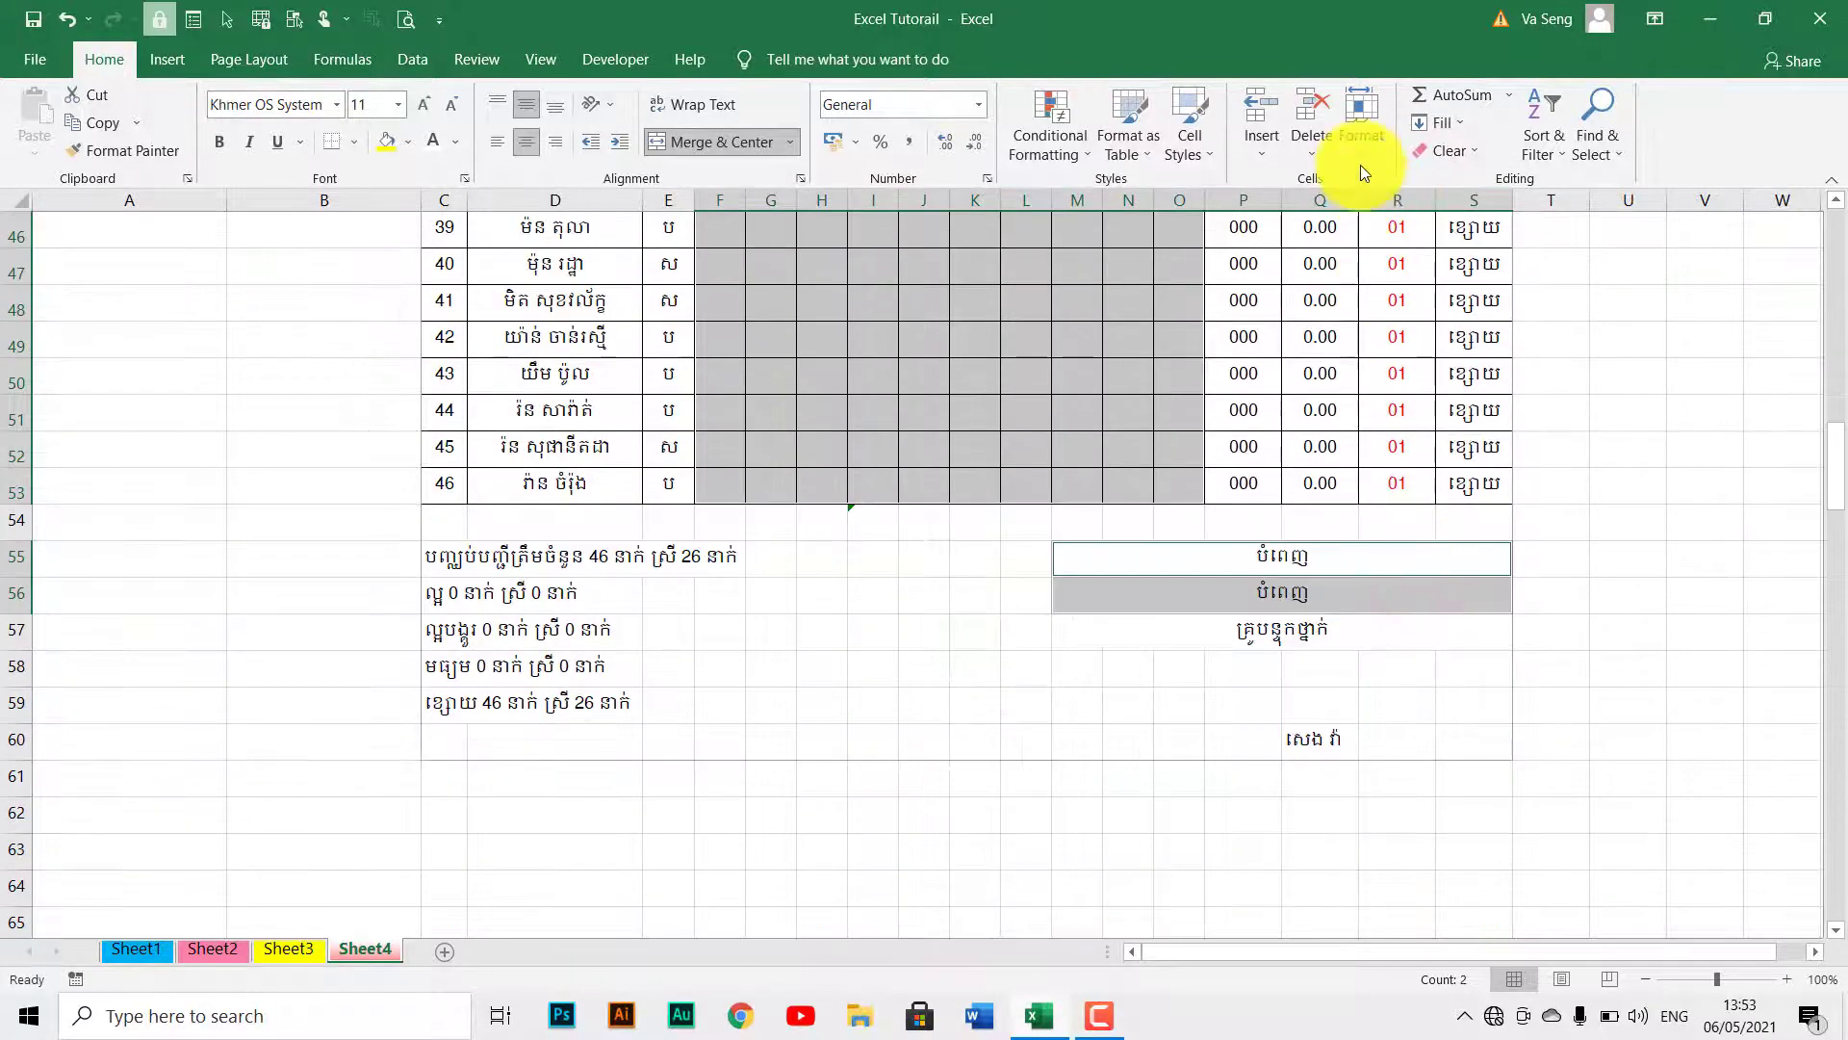
pyautogui.click(1360, 144)
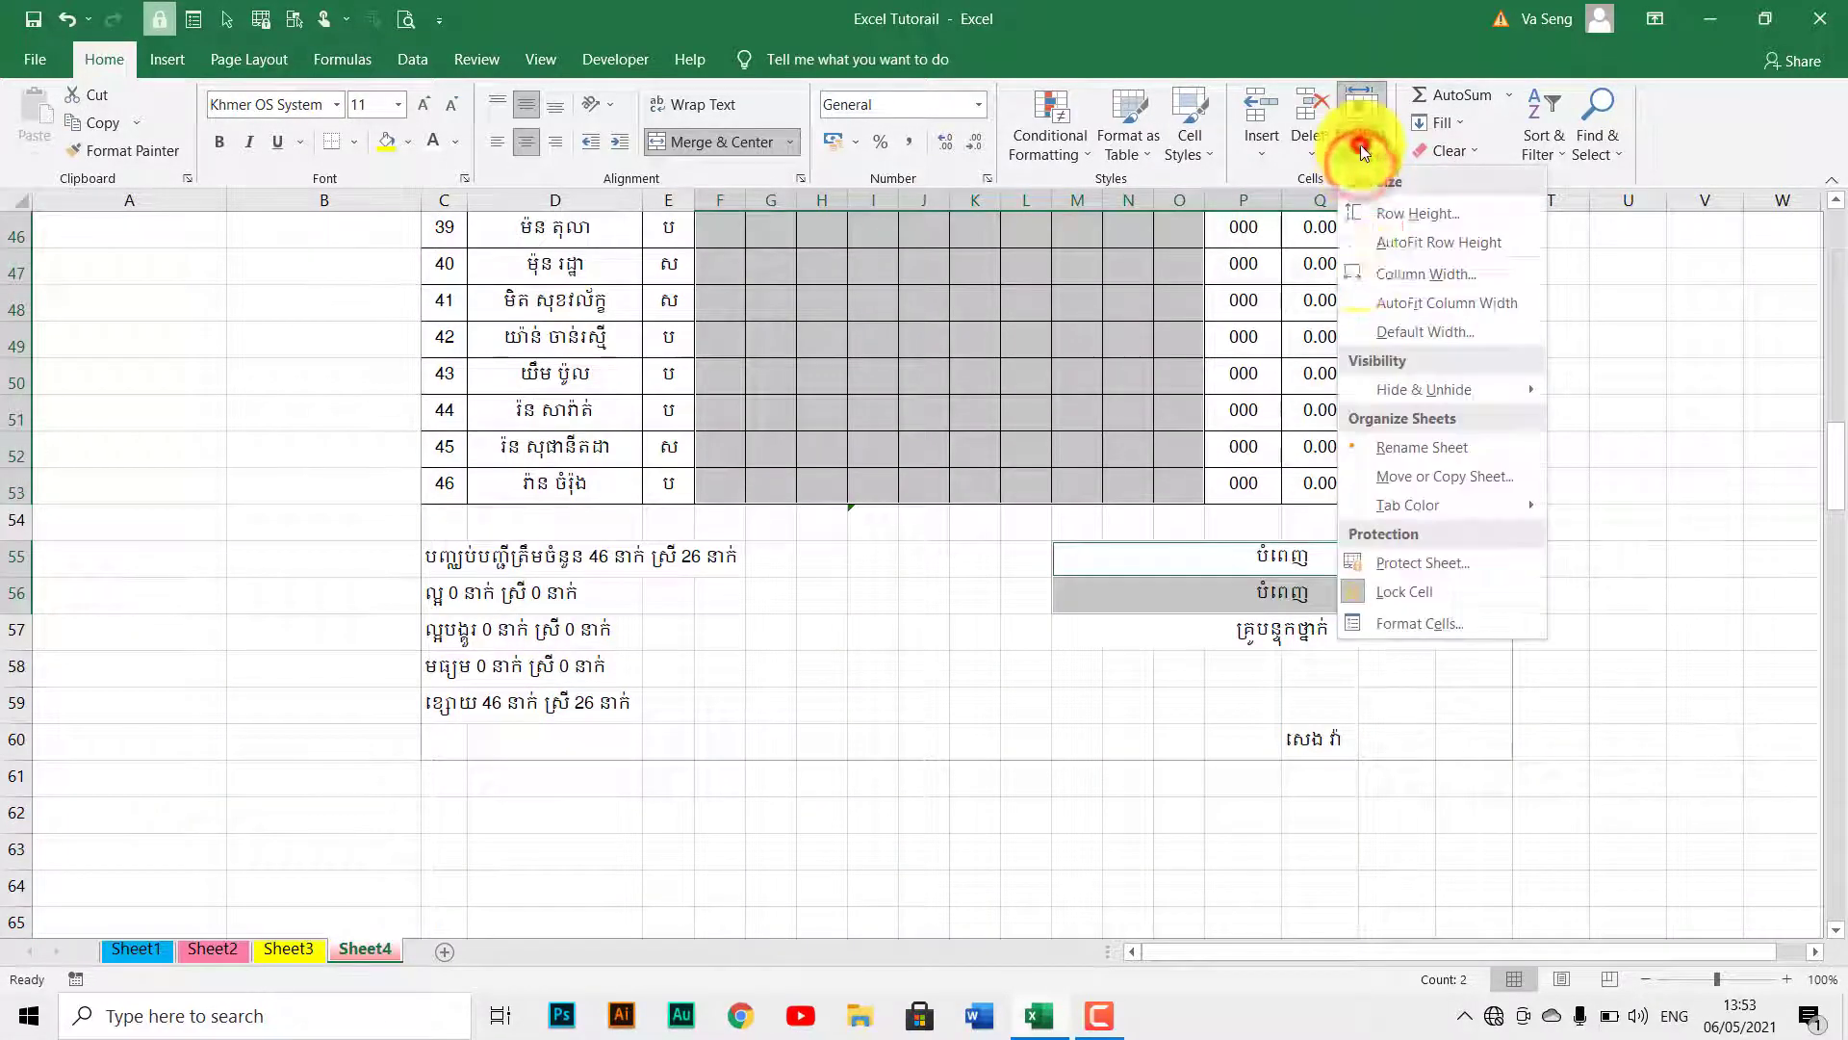
pyautogui.click(1367, 595)
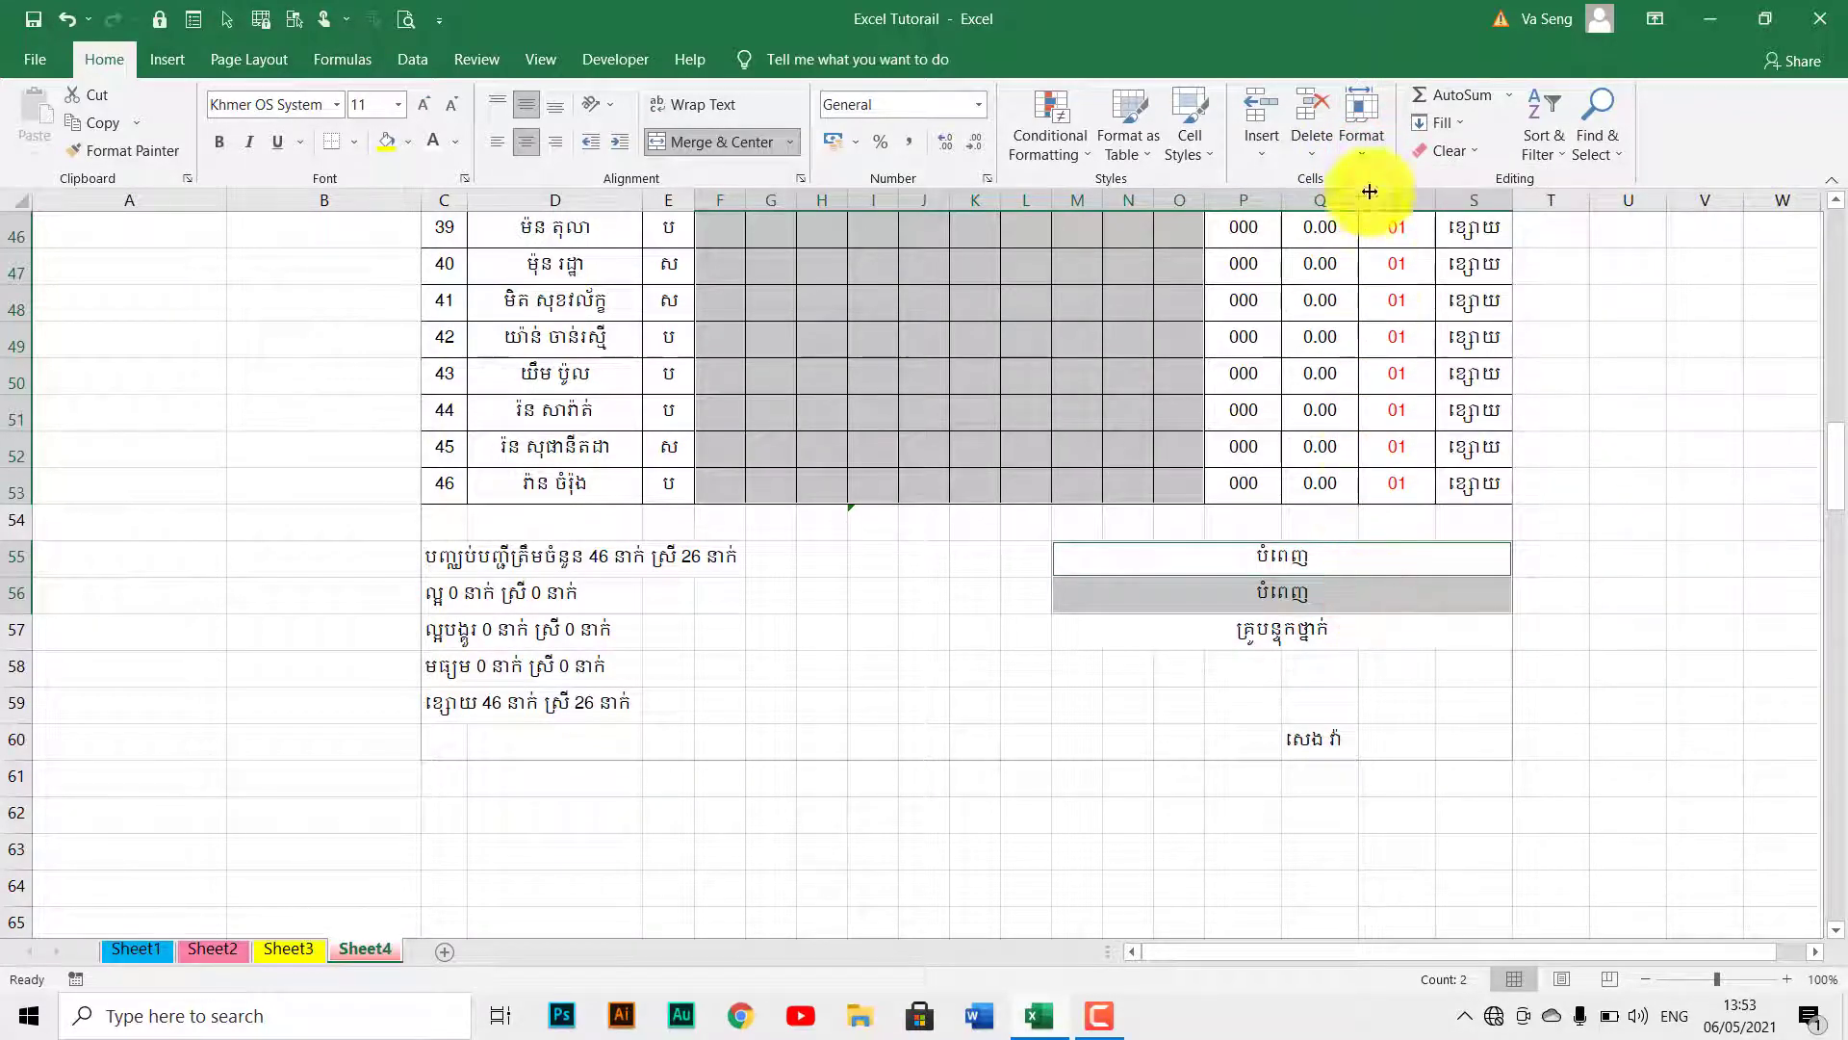
pyautogui.click(1371, 142)
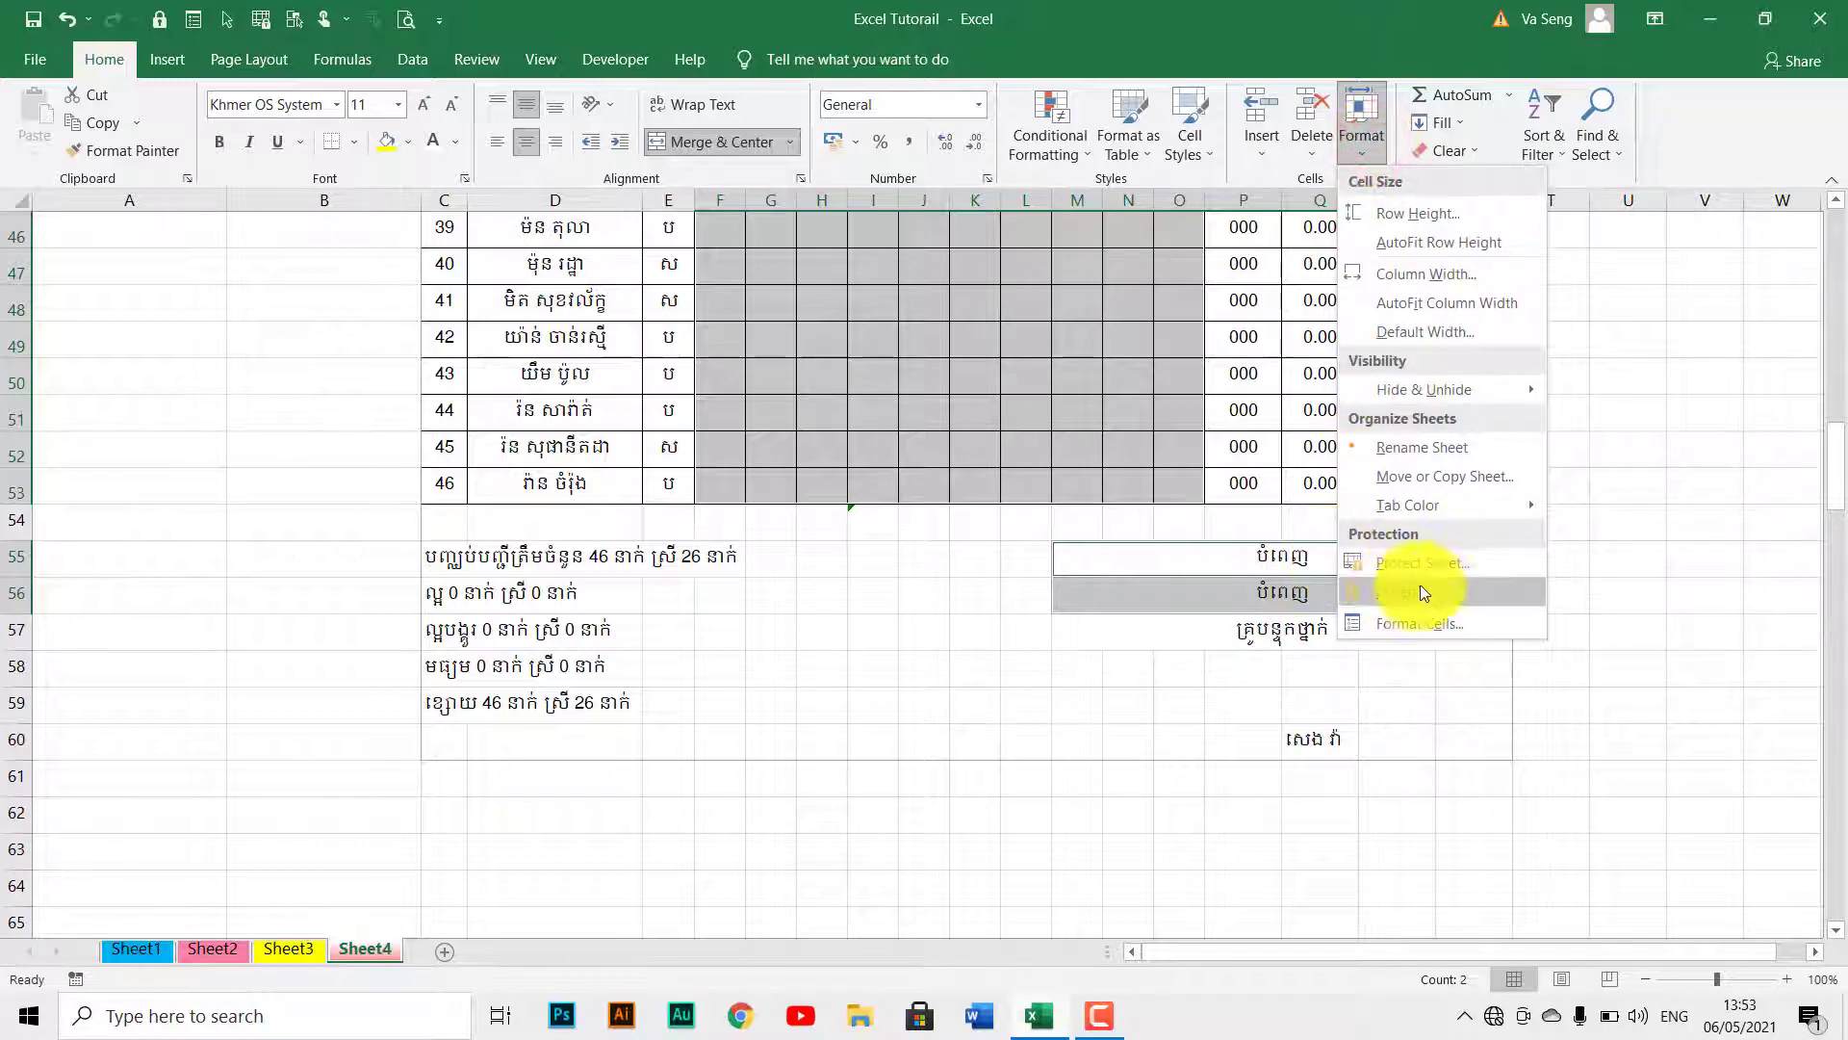
pyautogui.click(1355, 150)
pyautogui.scroll(15, 1059, 390)
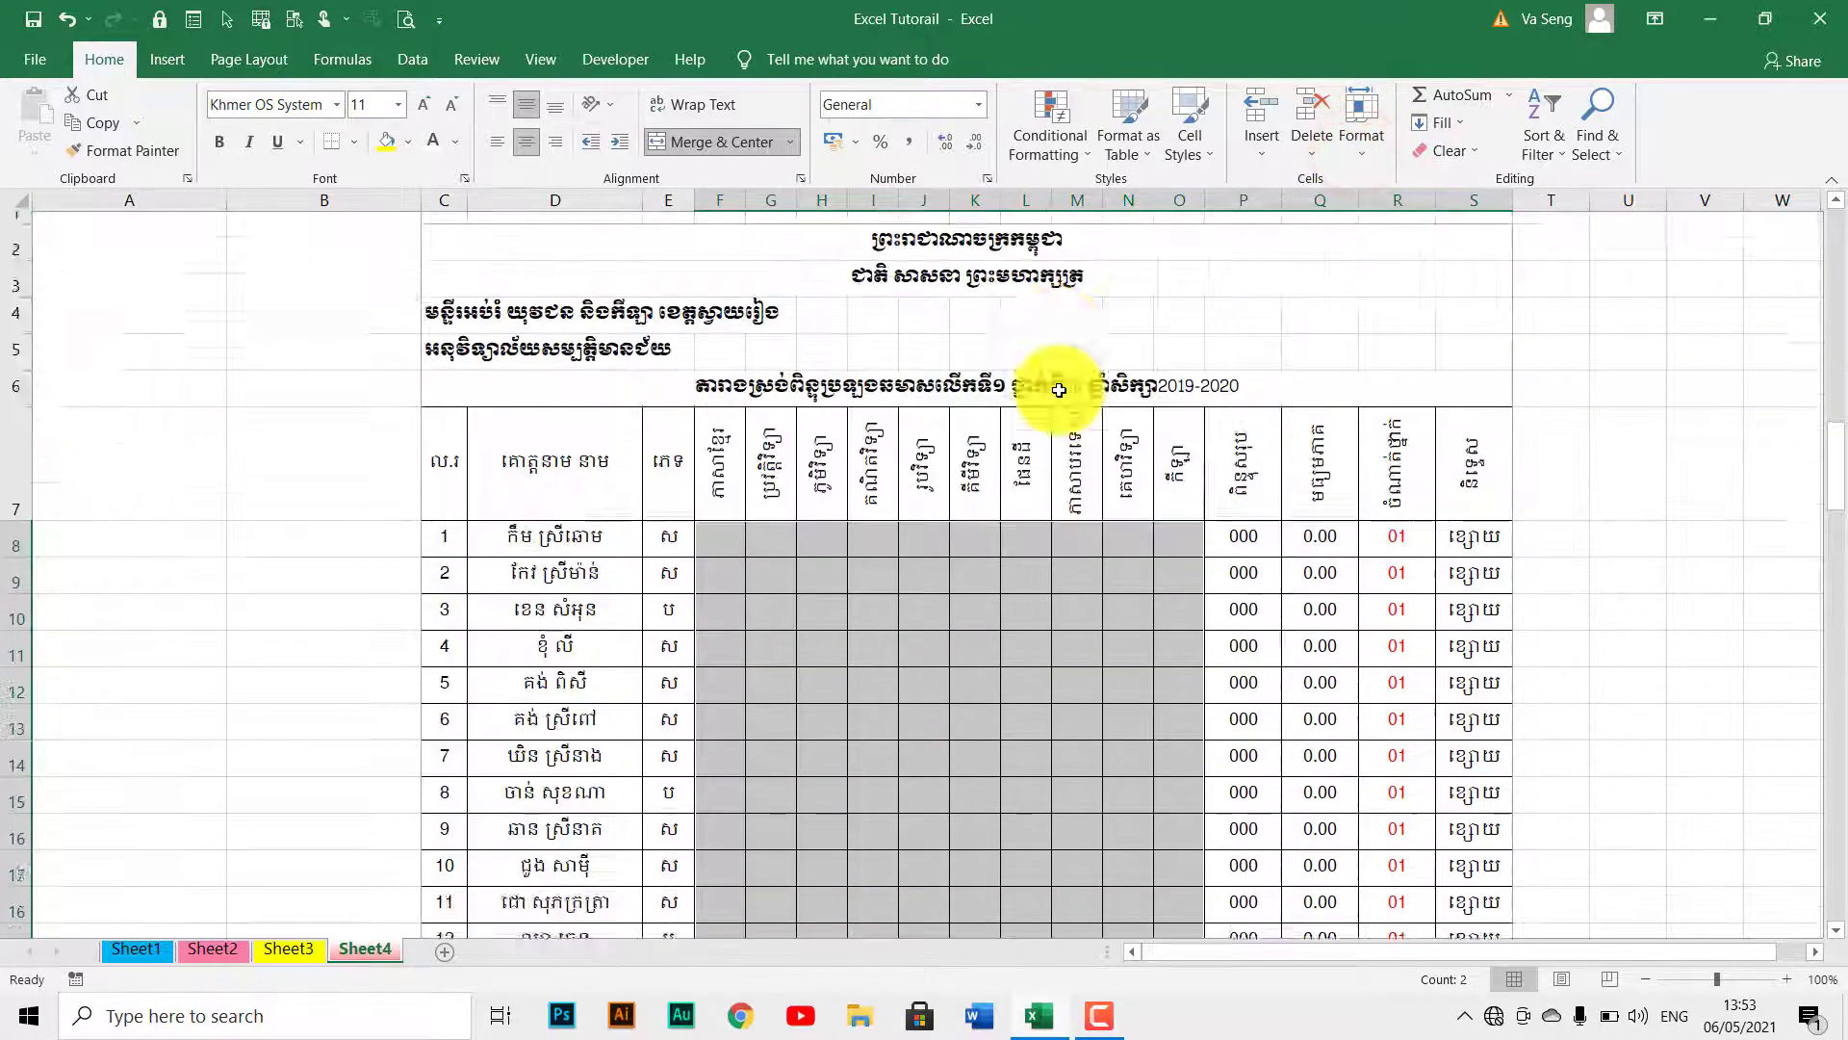
pyautogui.scroll(1, 1059, 390)
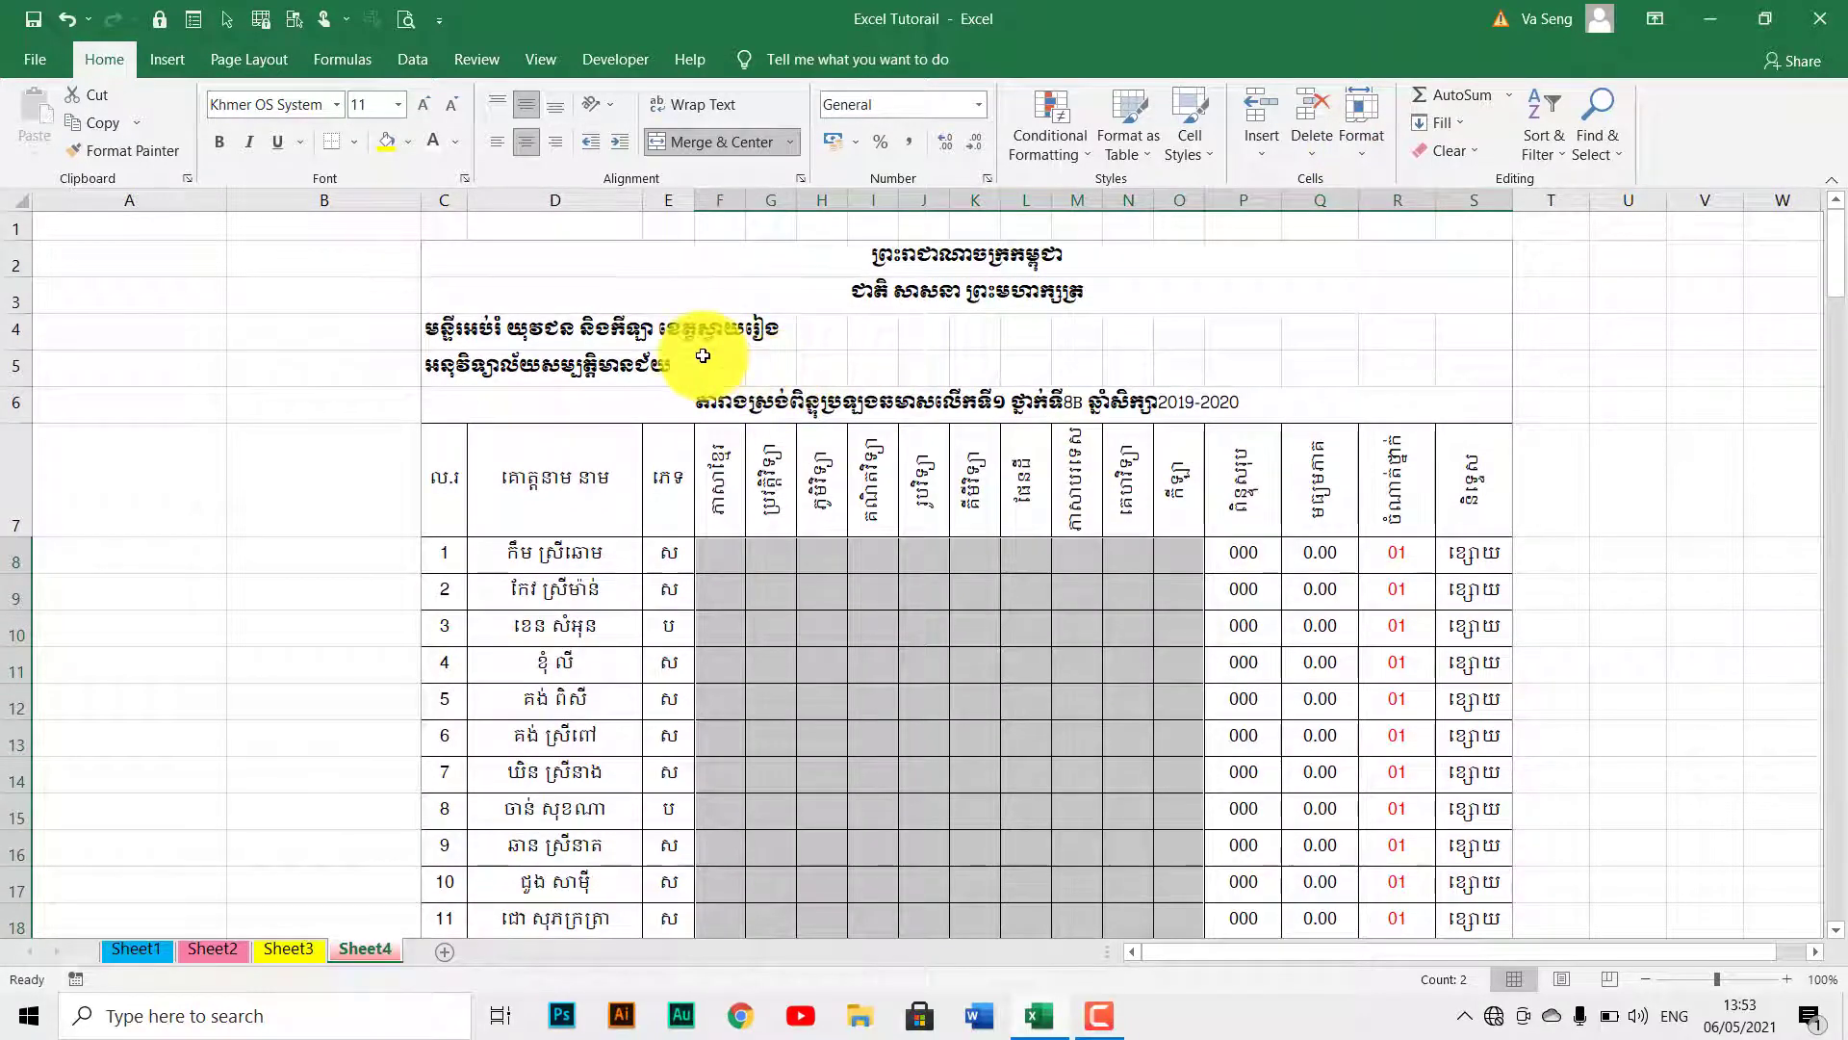
pyautogui.click(478, 56)
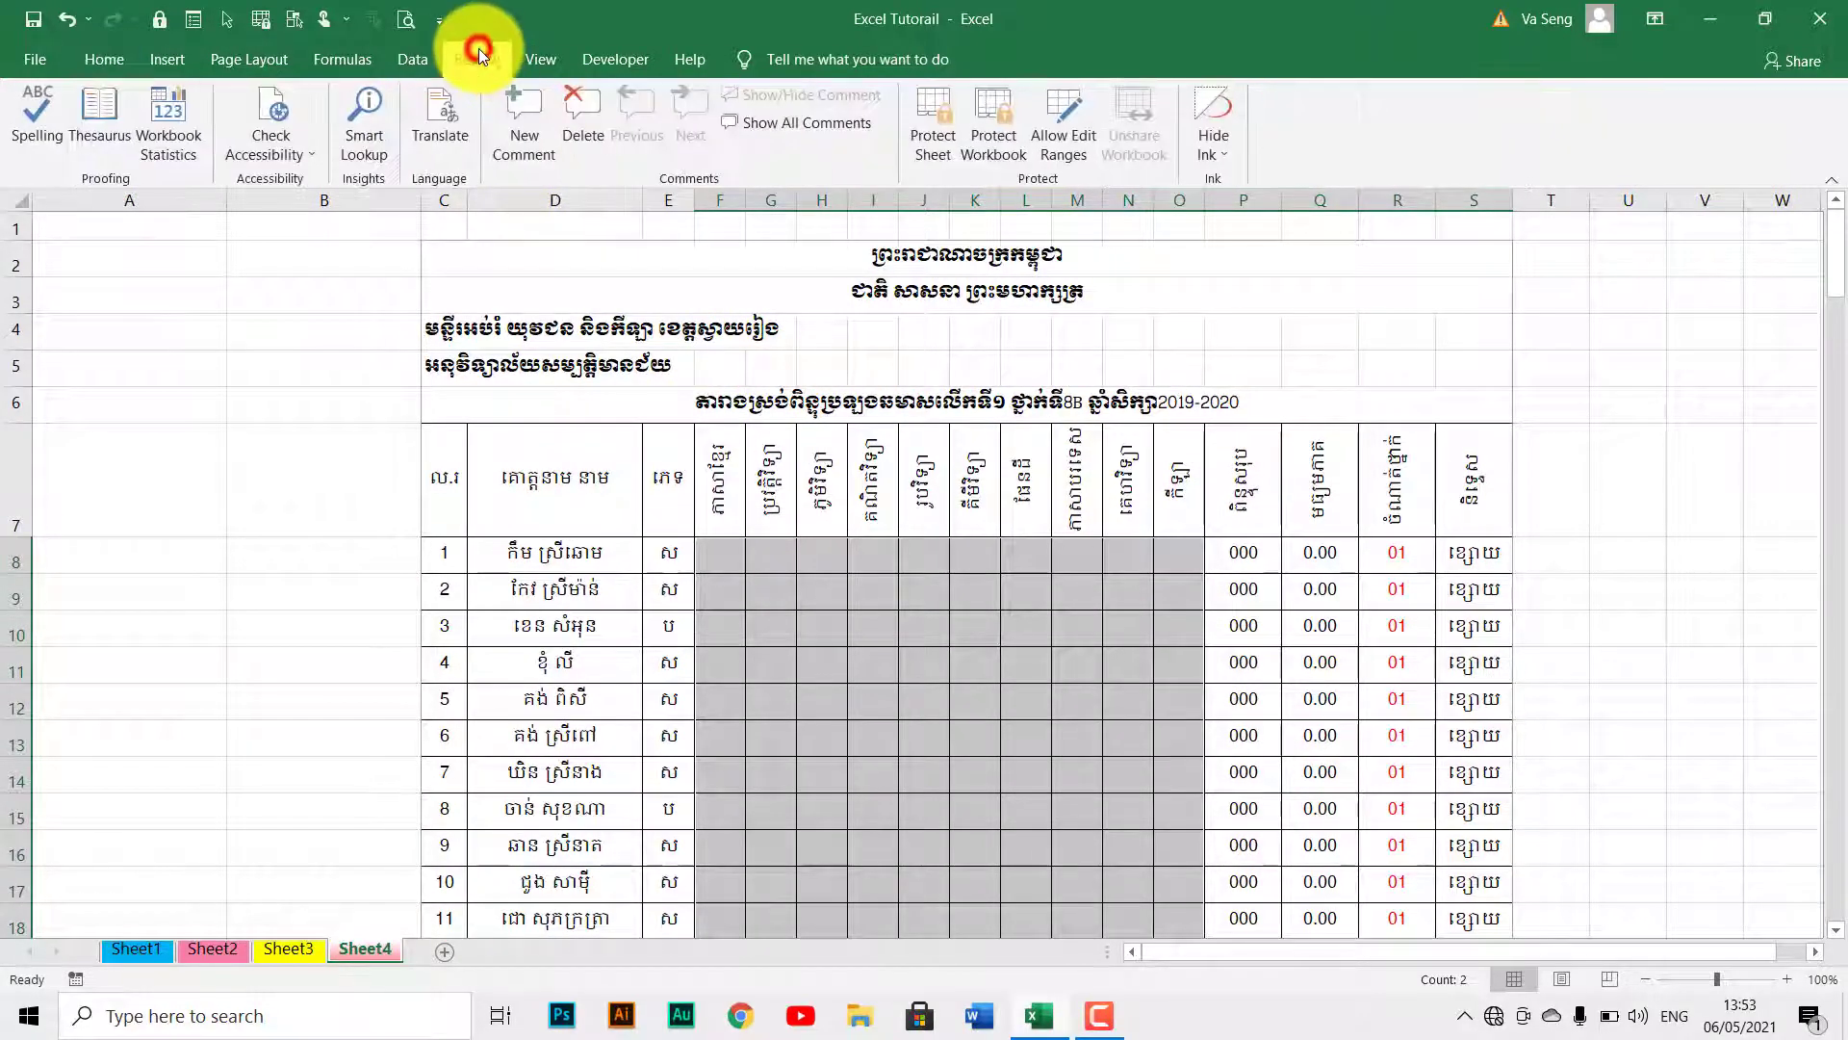
# Protect Sheet4 with a confirmed password, allowing only Select unlocked cells.
pyautogui.click(940, 133)
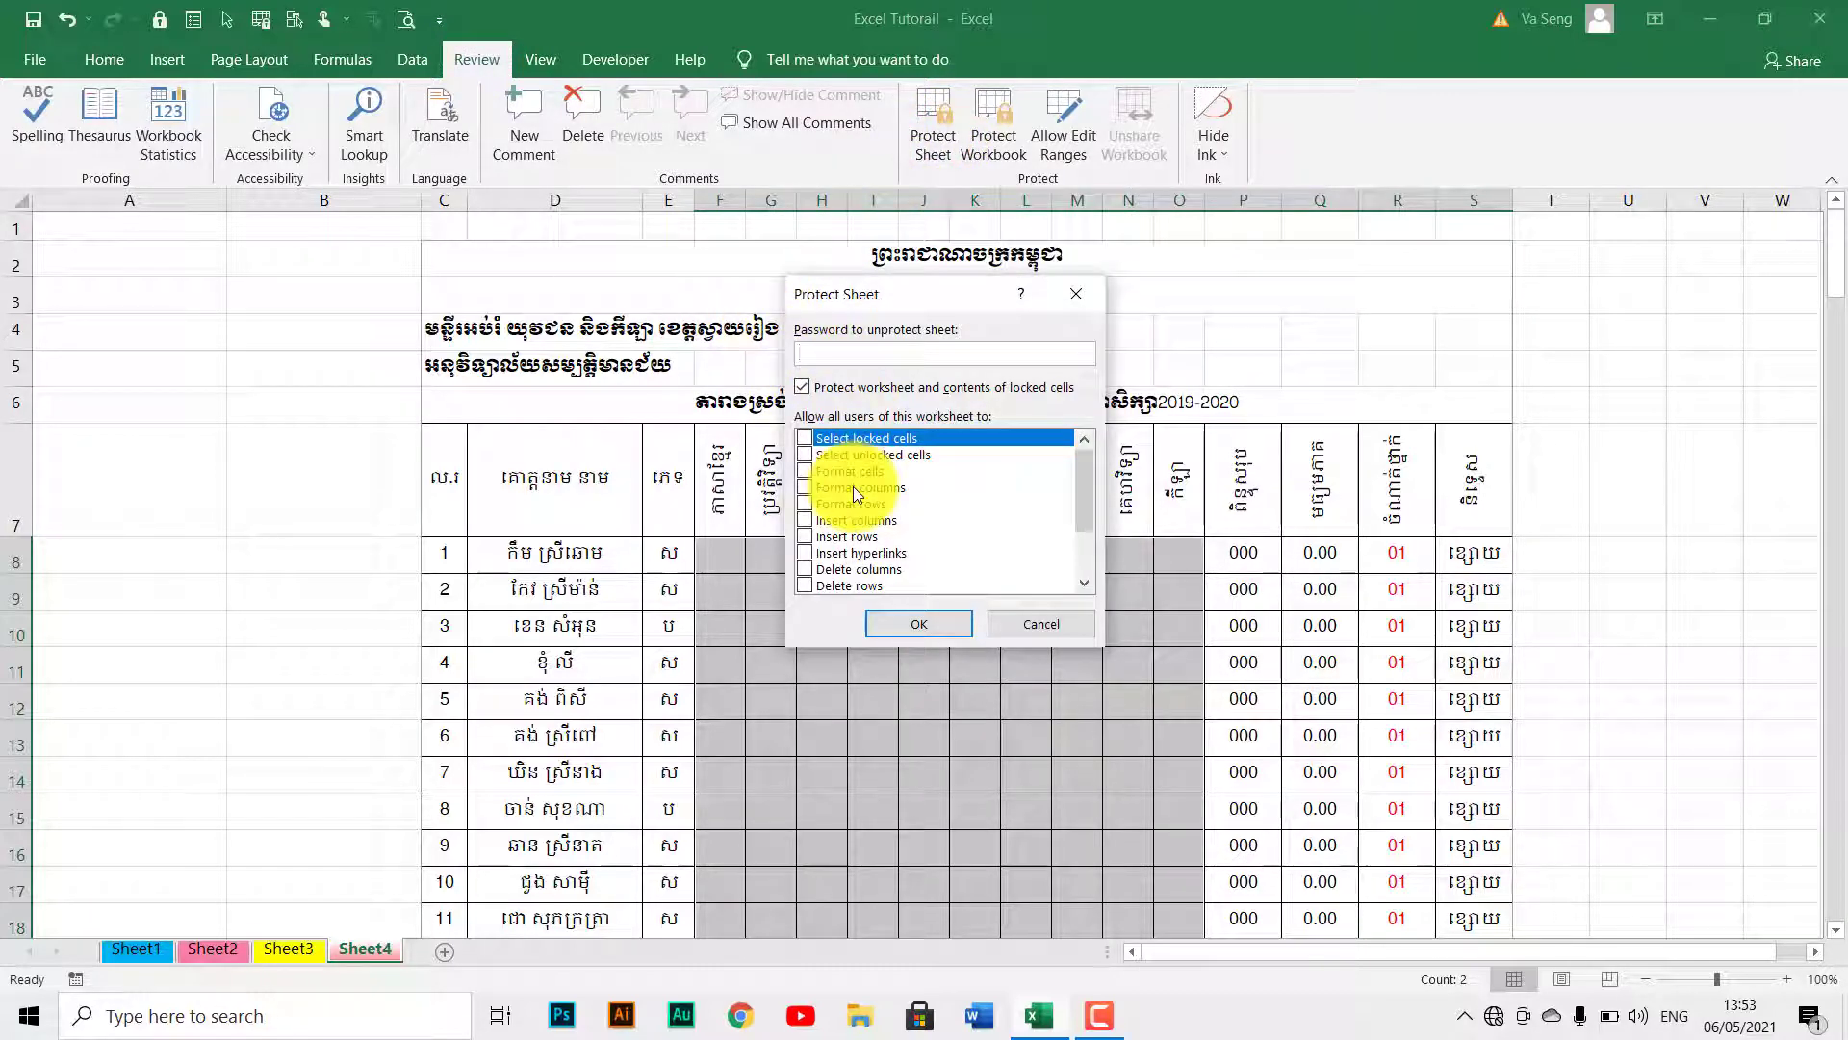
pyautogui.click(807, 454)
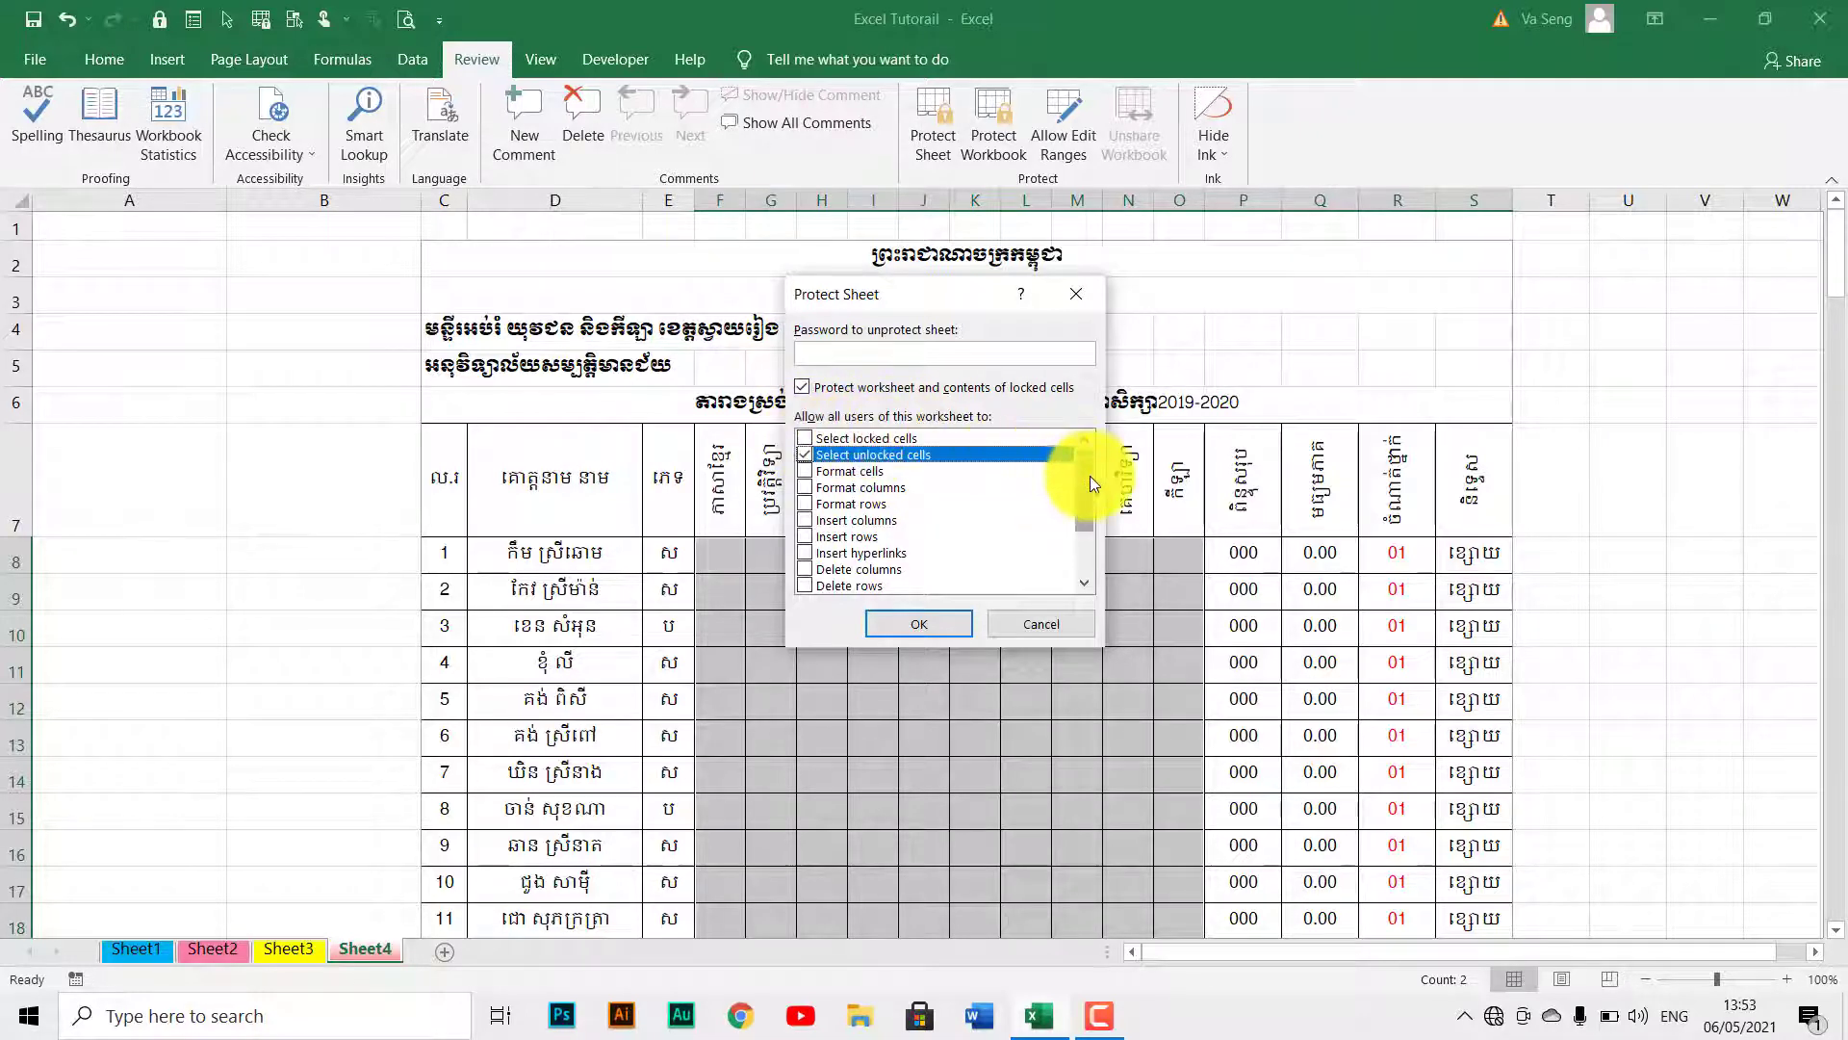
pyautogui.moveTo(1083, 508); pyautogui.dragTo(1078, 455)
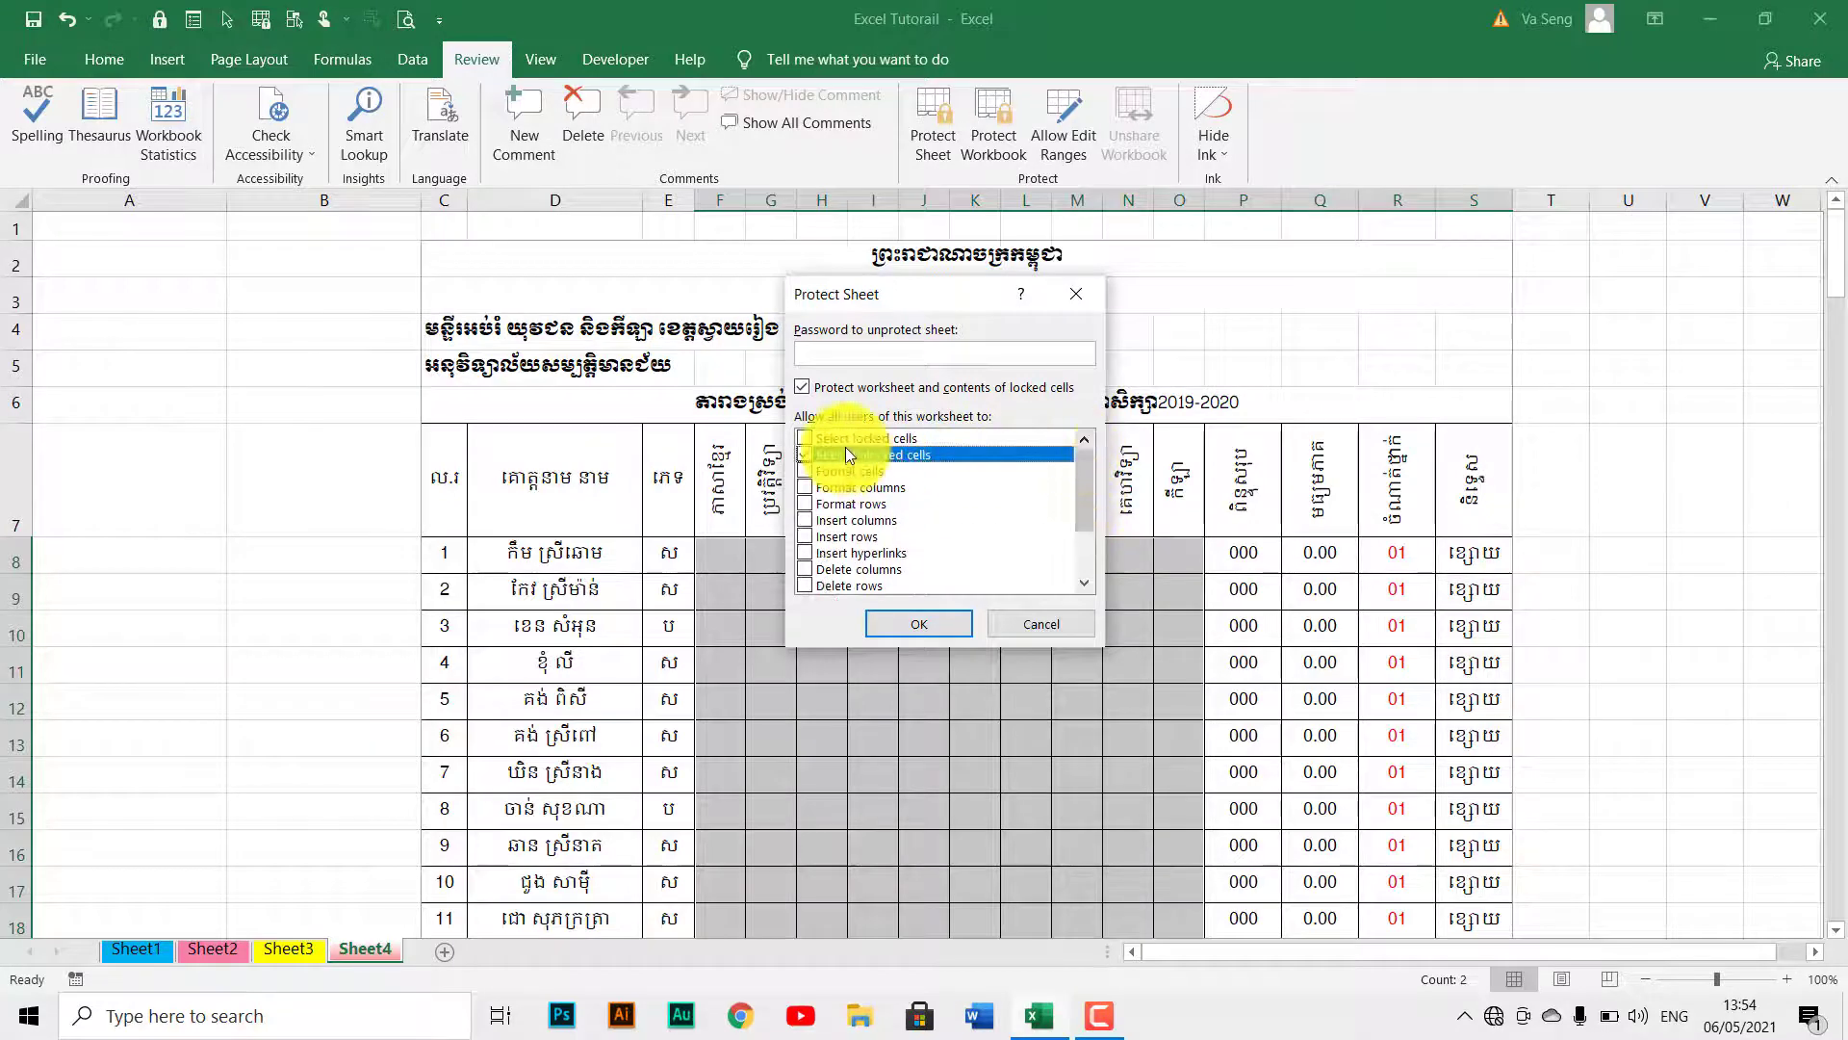
pyautogui.click(876, 351)
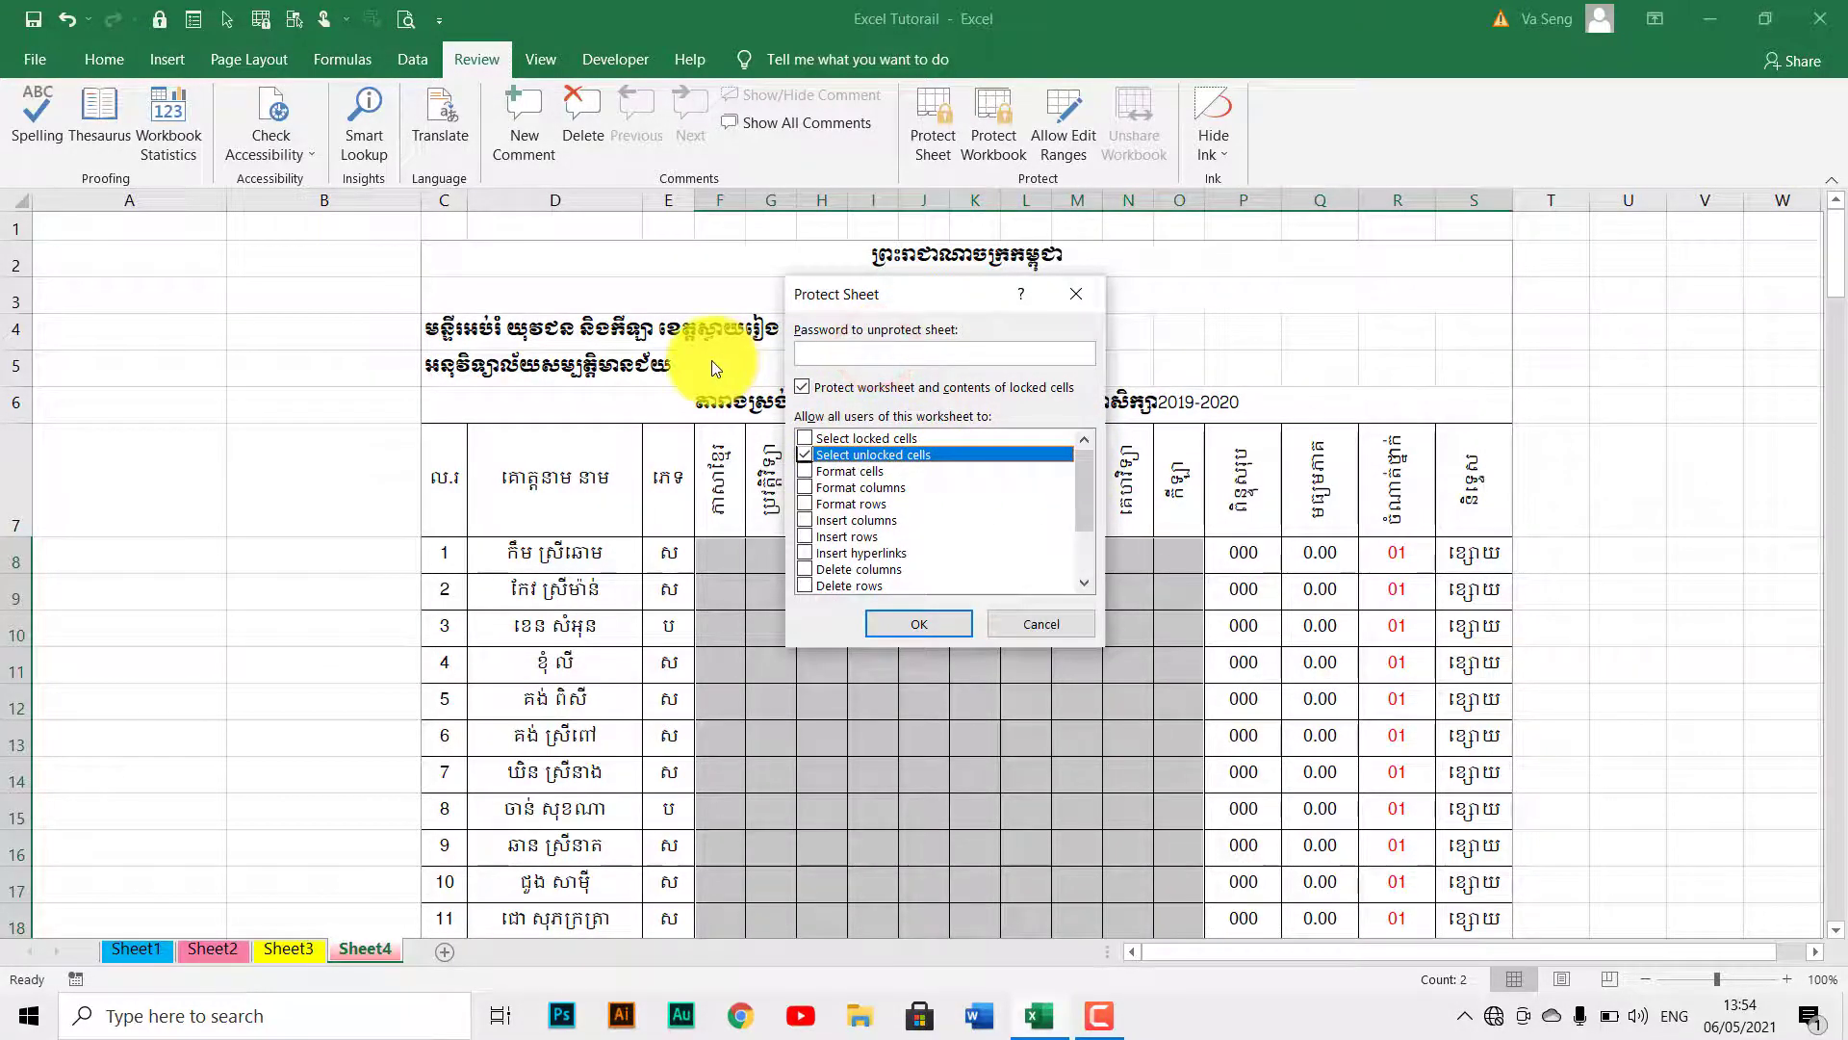
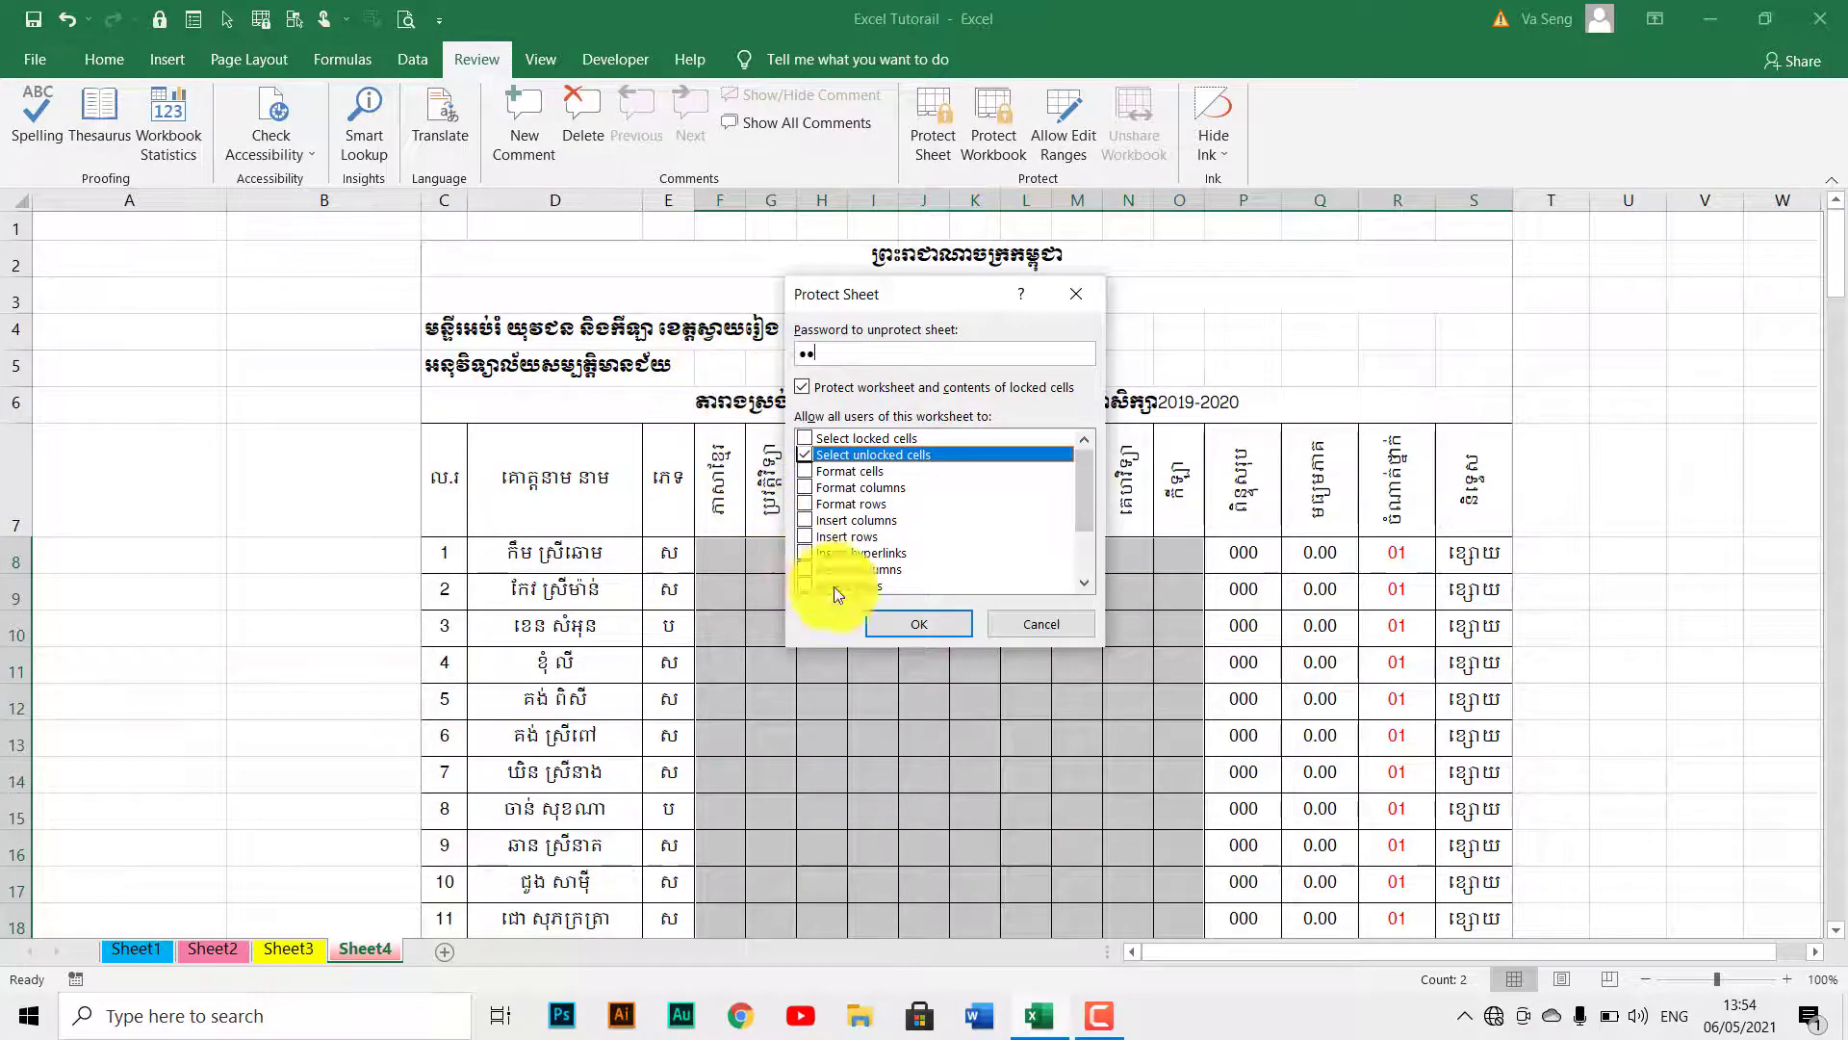
pyautogui.click(911, 633)
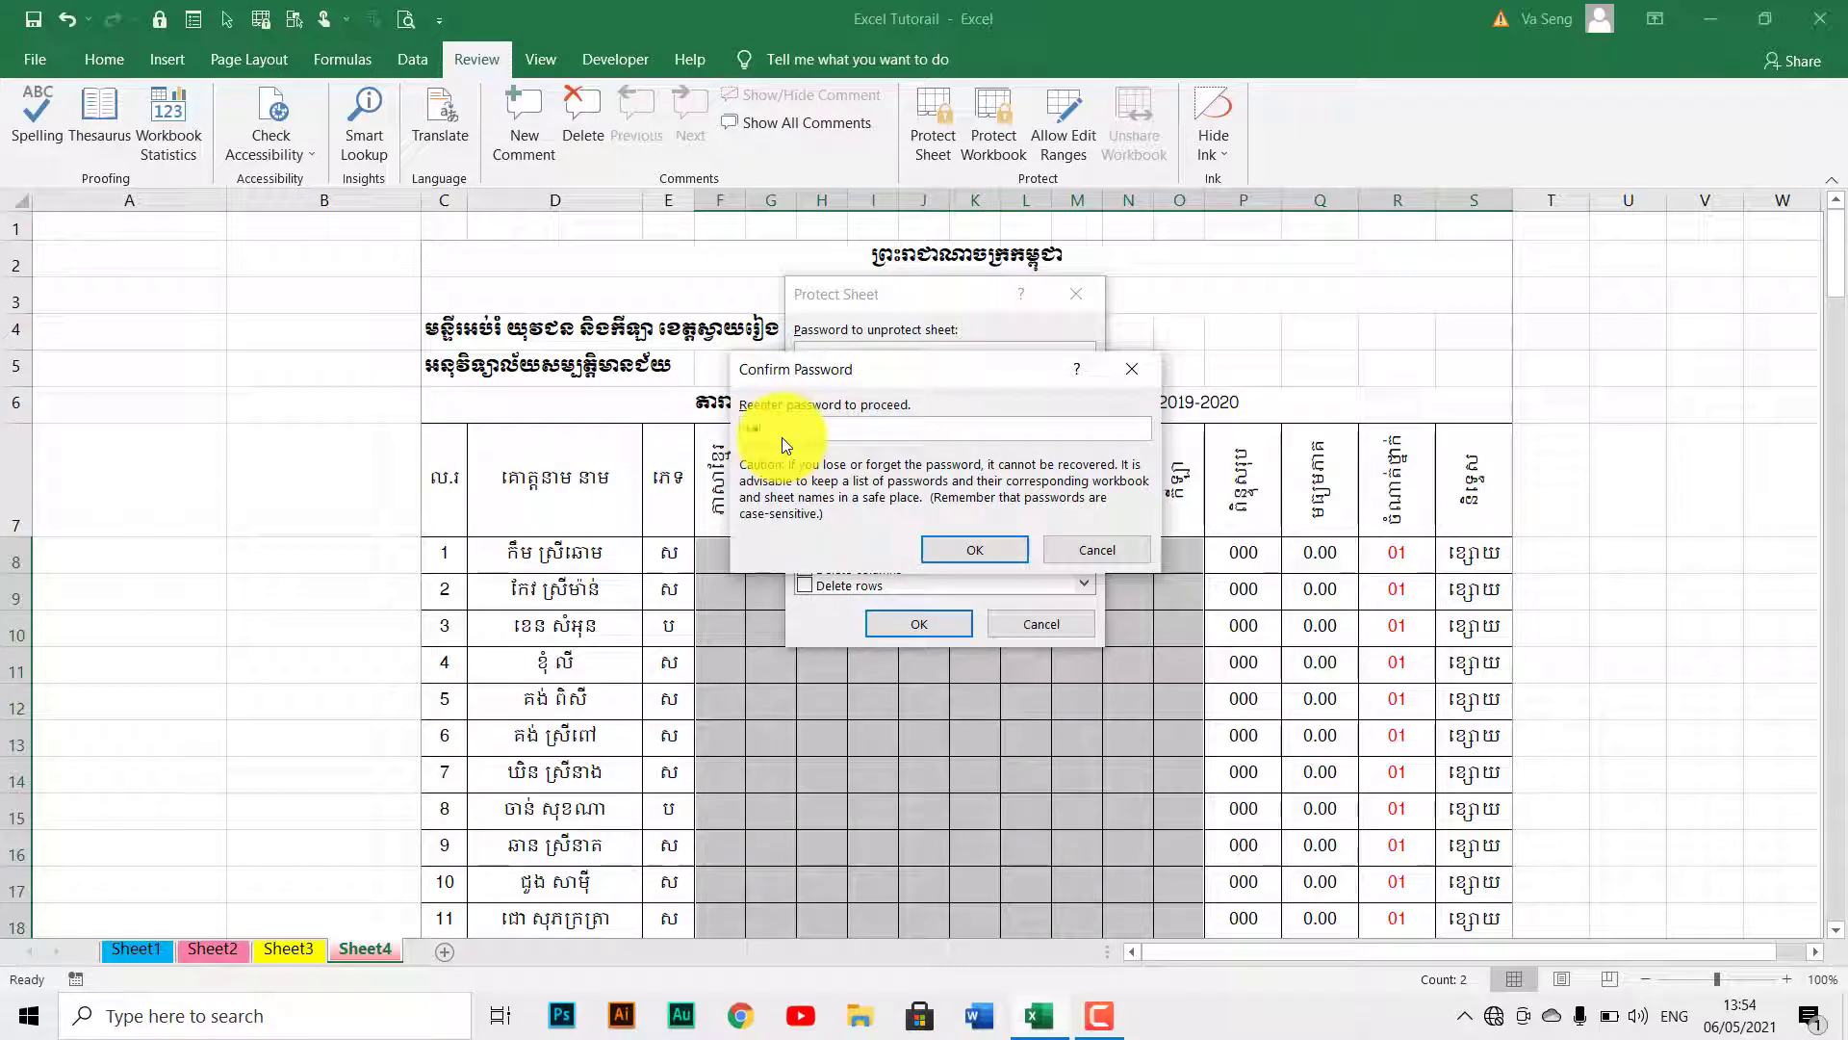
pyautogui.click(945, 549)
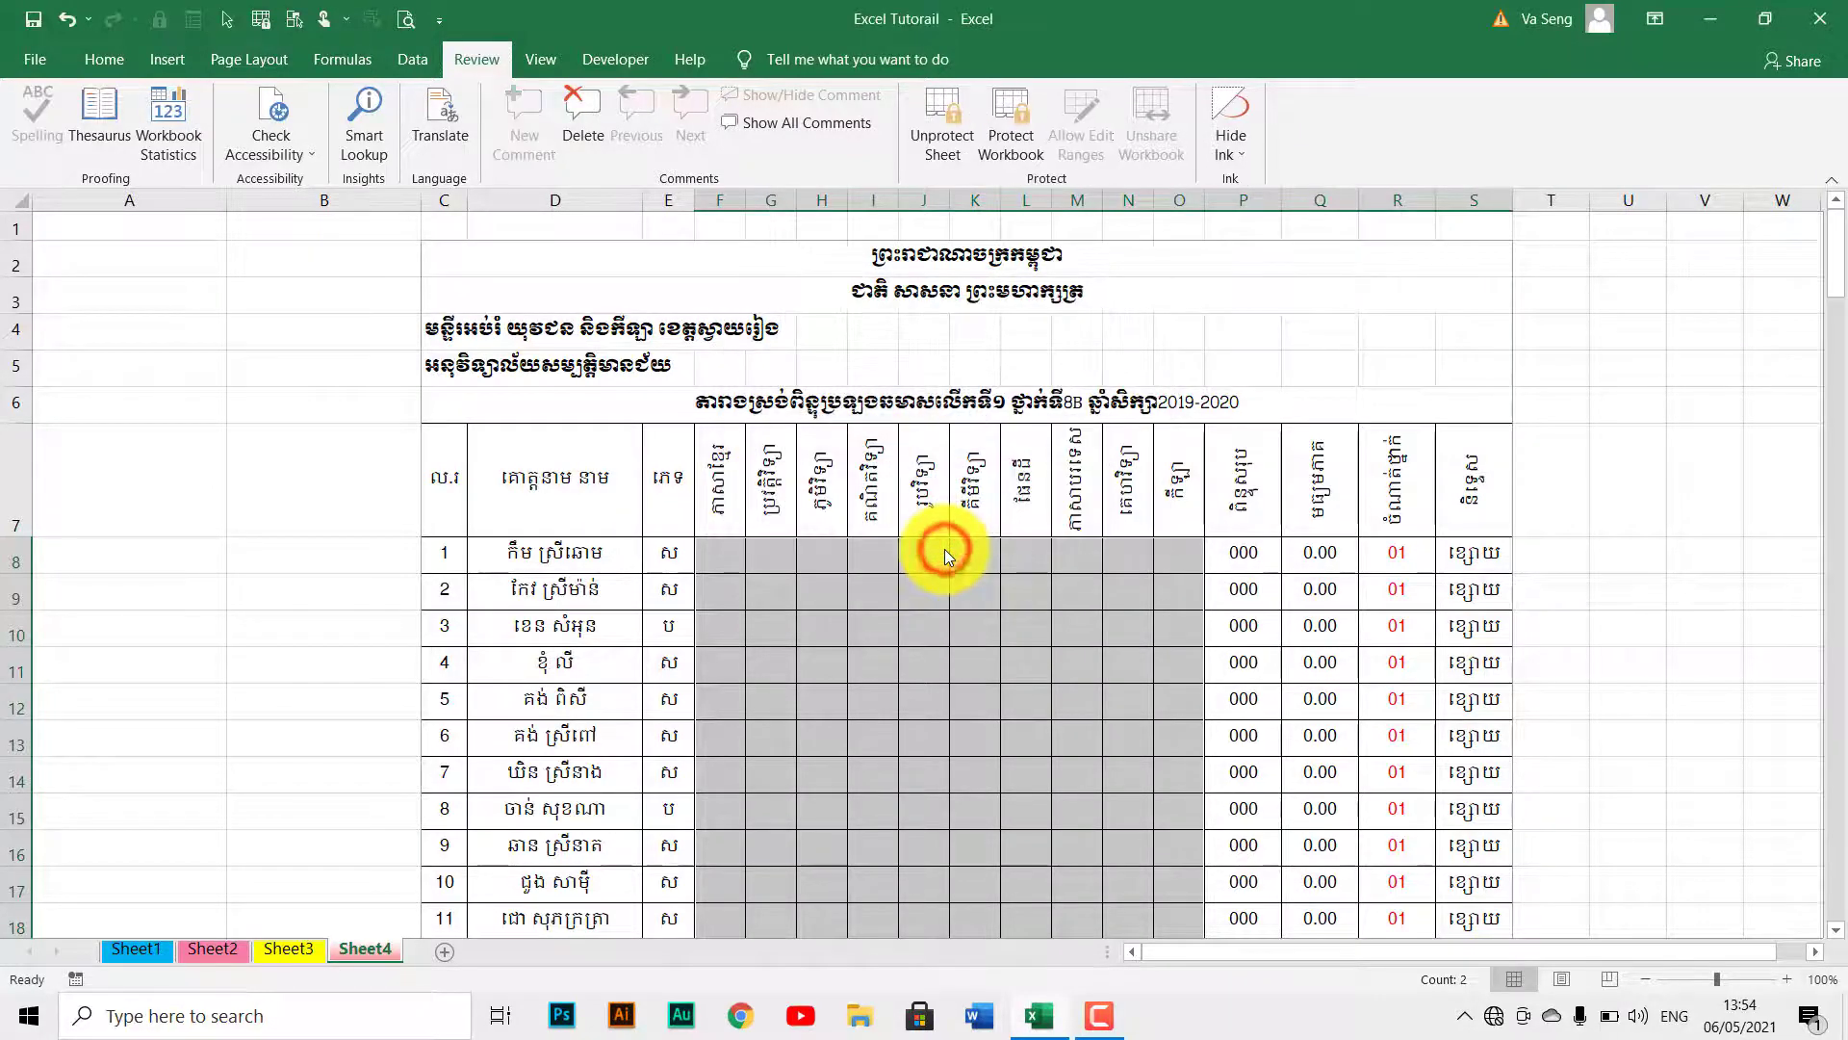
pyautogui.click(921, 590)
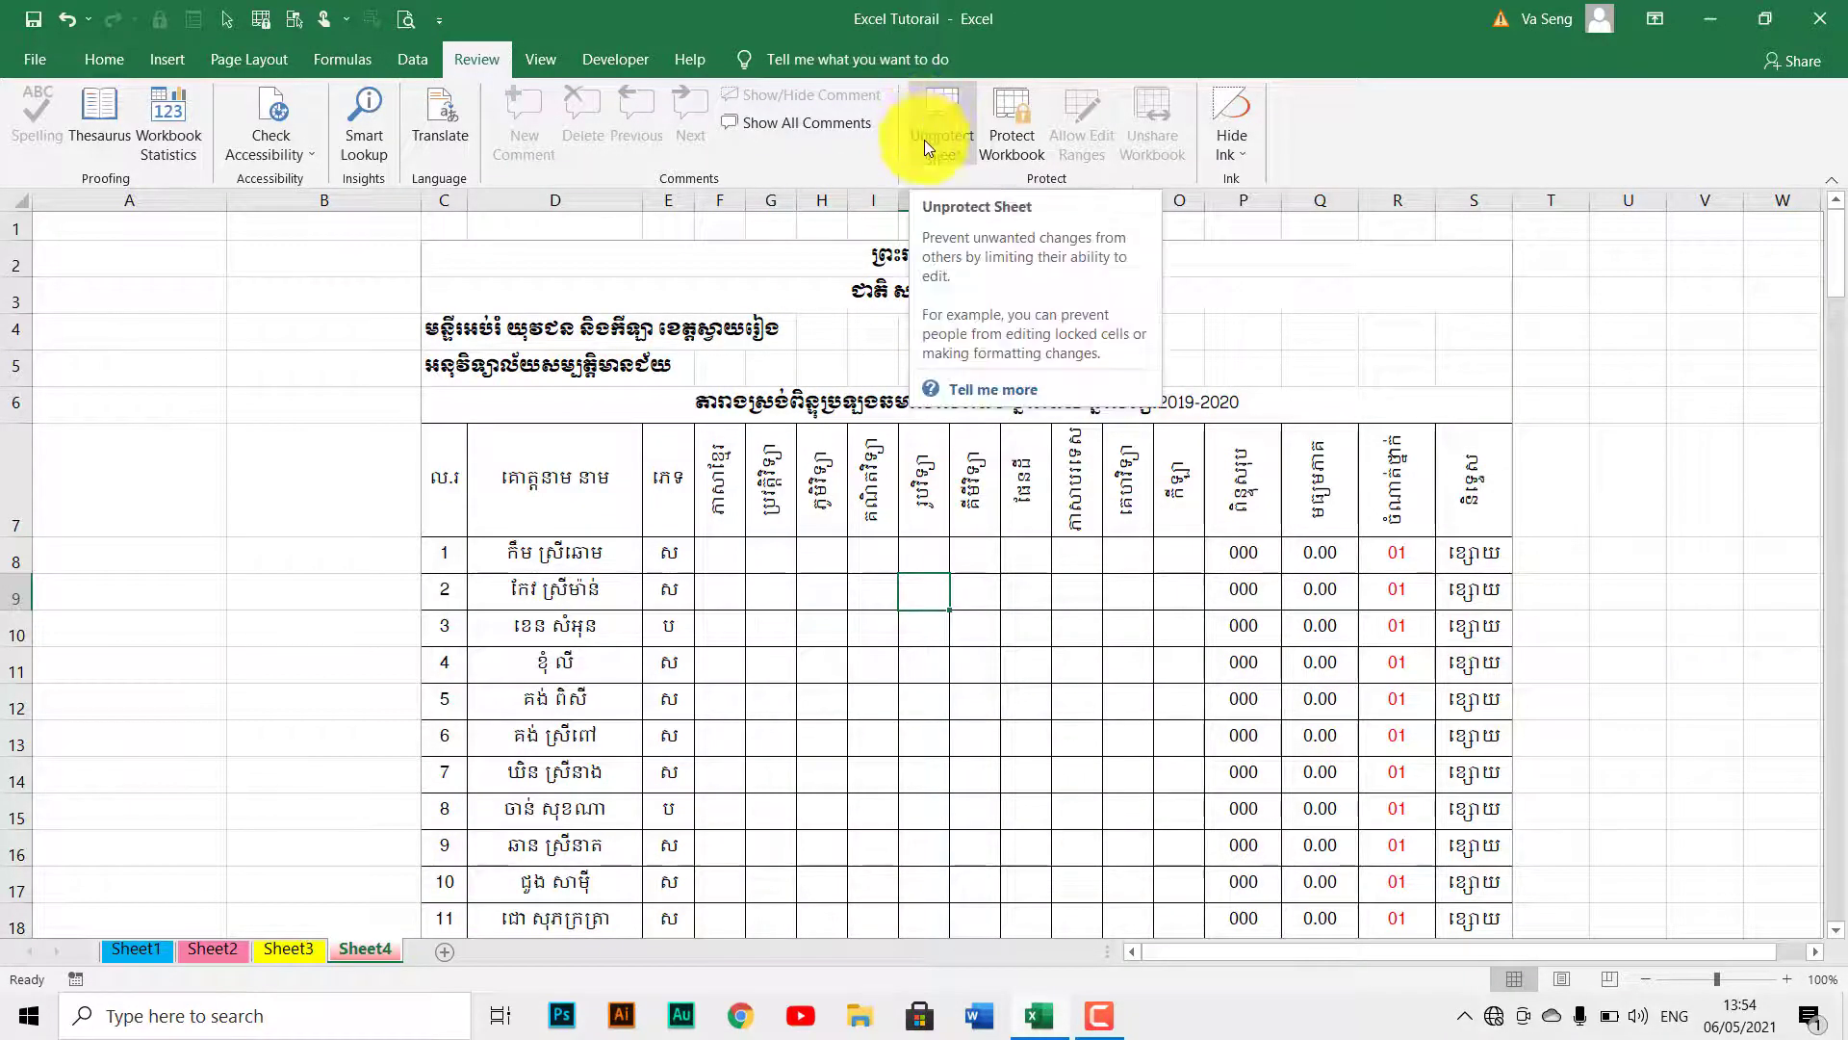
# Check that locked header and name cells can't be selected while score cells can.
pyautogui.click(741, 471)
pyautogui.click(577, 565)
pyautogui.click(252, 546)
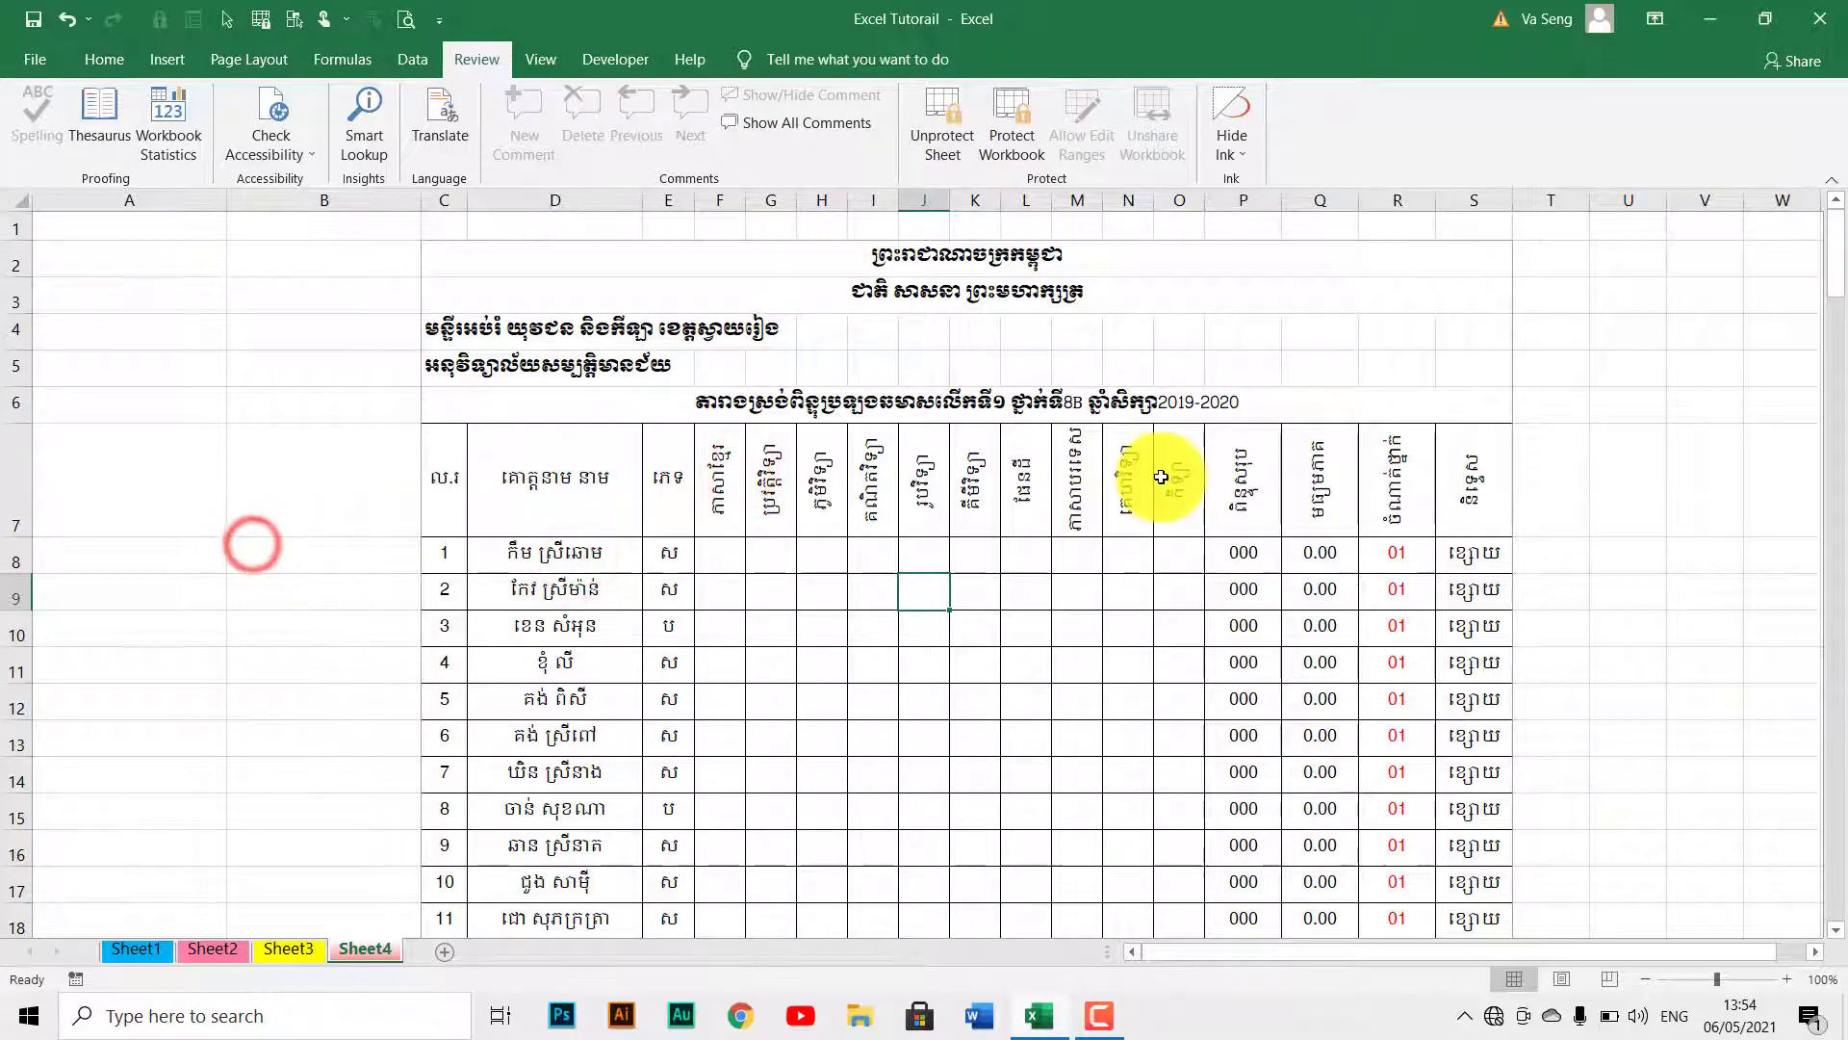
pyautogui.scroll(-8, 1321, 615)
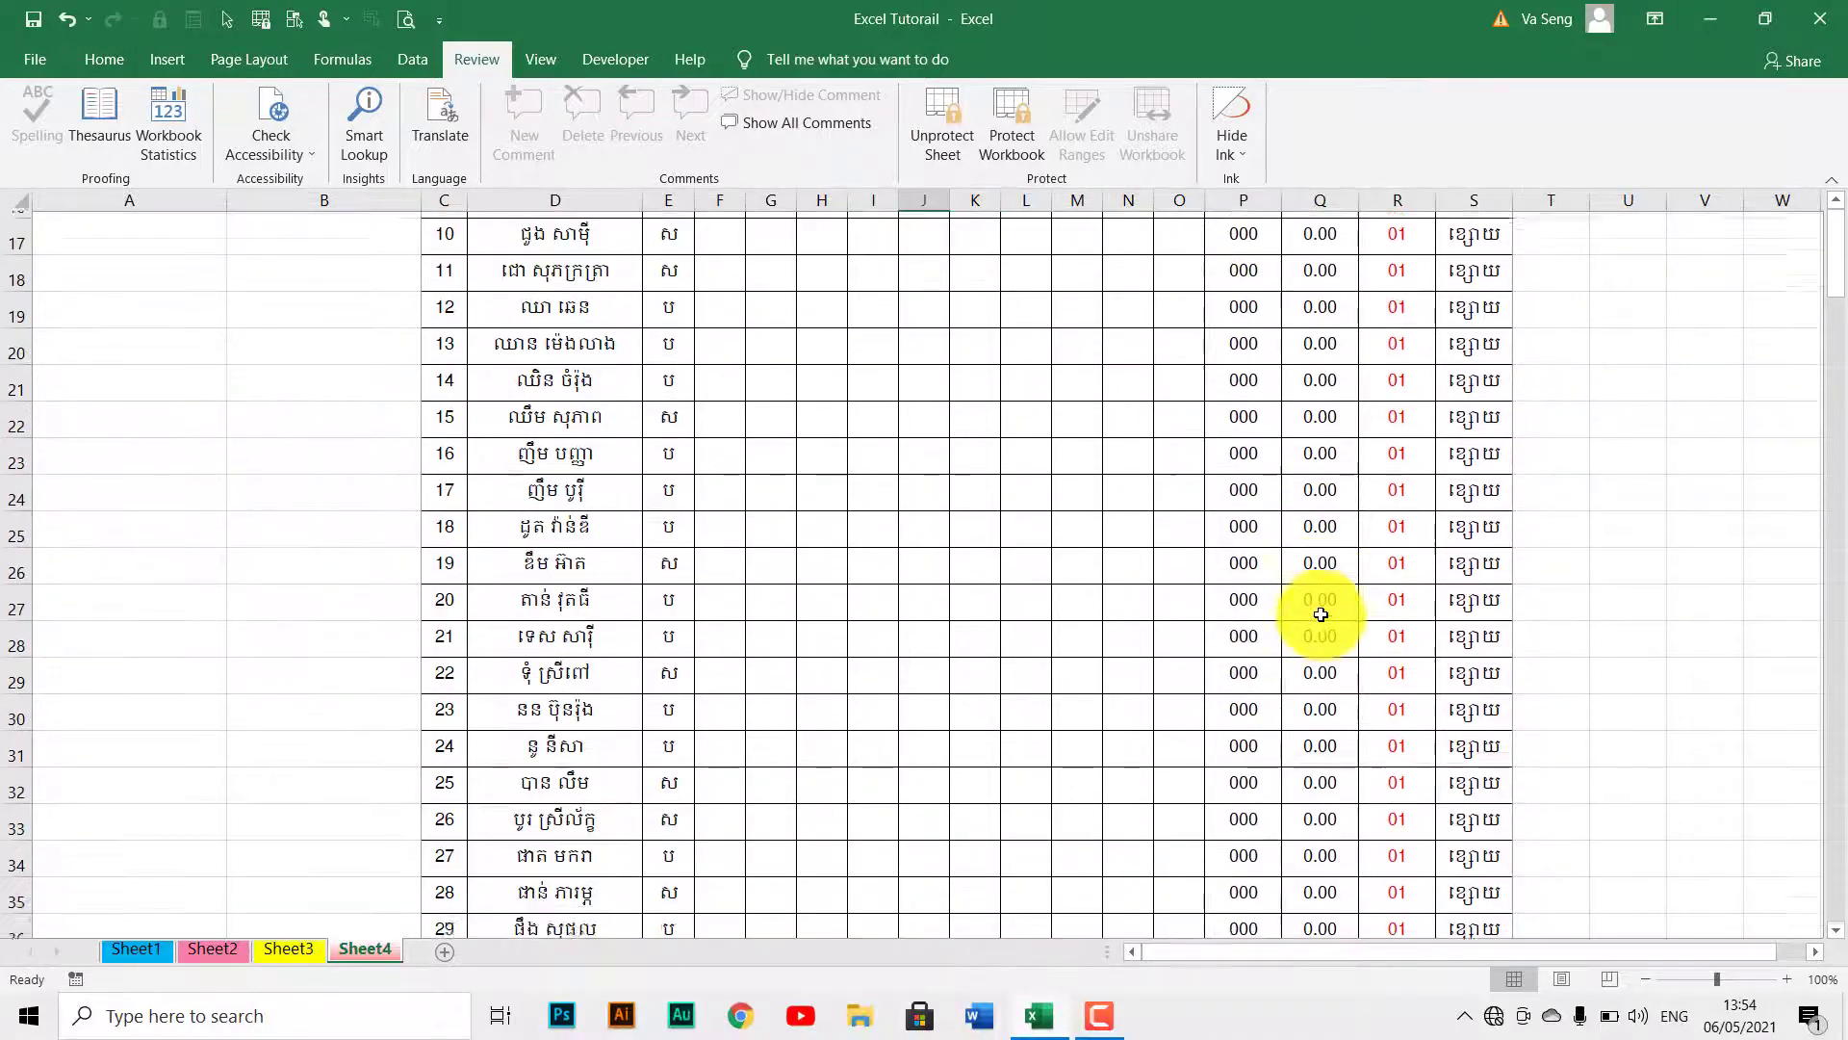
pyautogui.scroll(-10, 1530, 640)
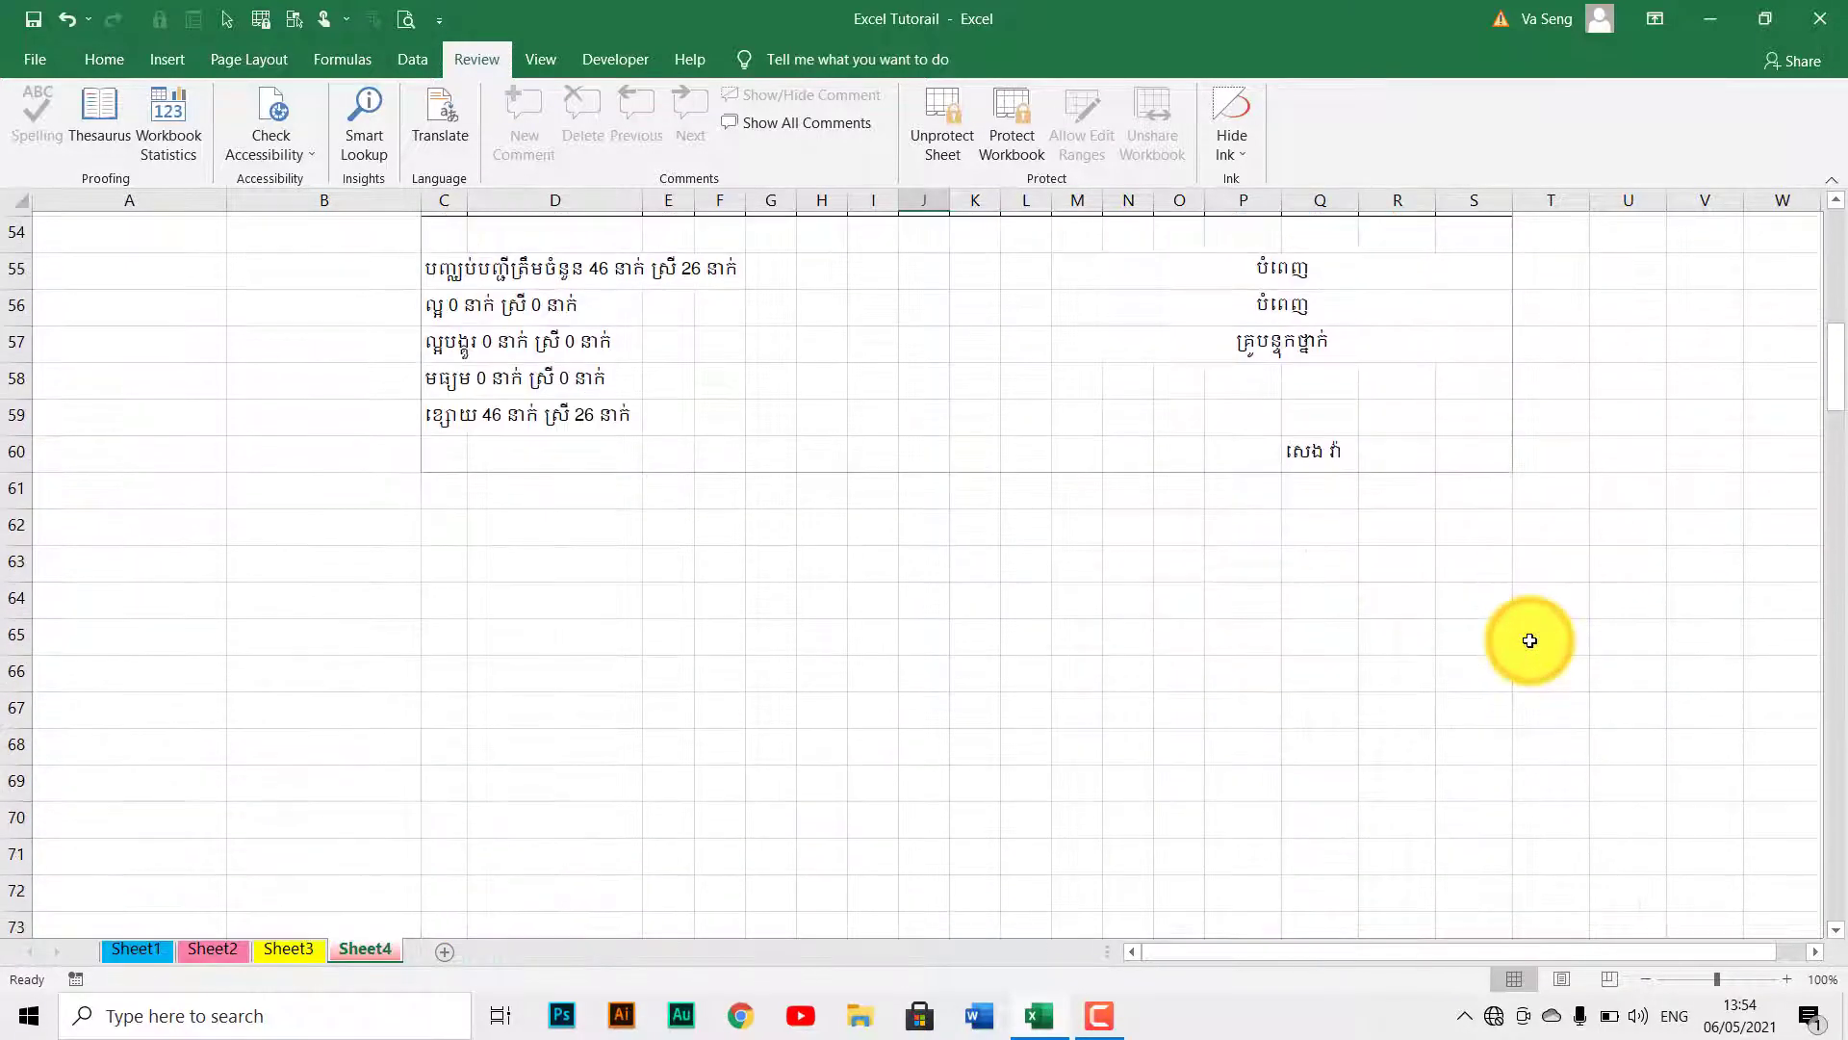
pyautogui.scroll(18, 1191, 694)
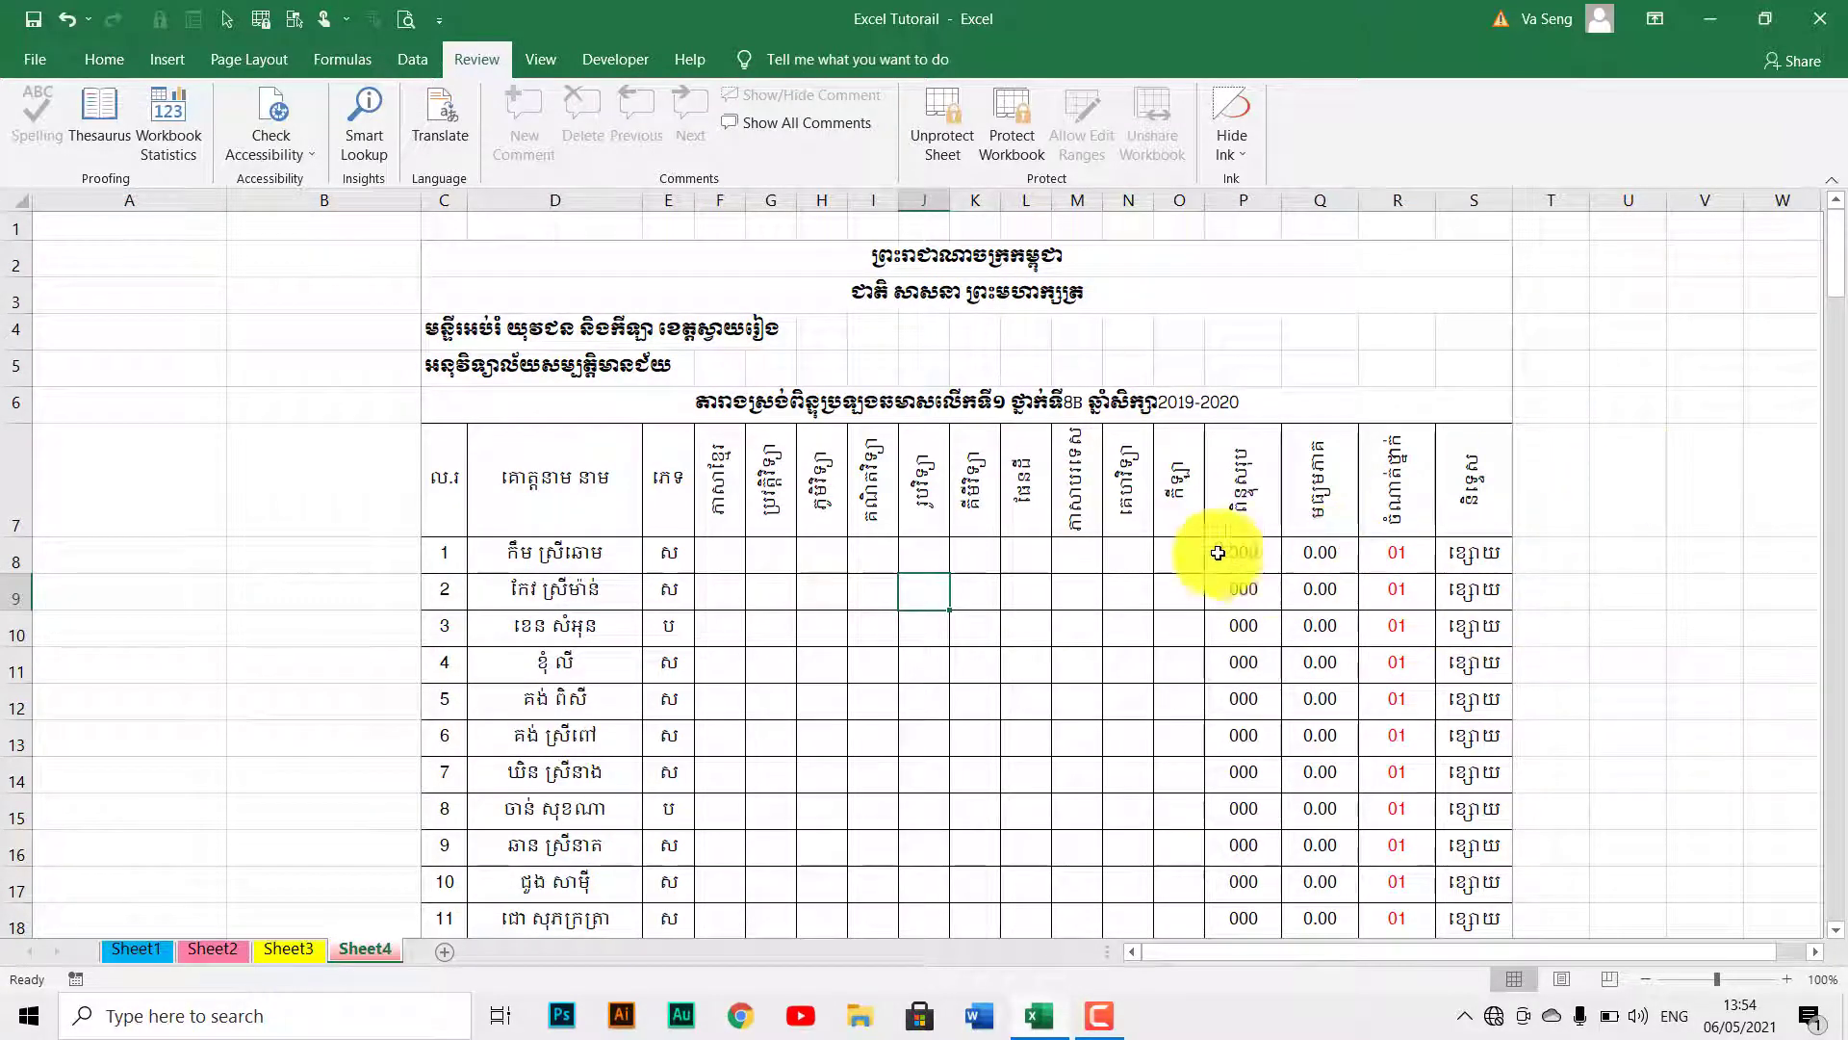
pyautogui.click(794, 551)
pyautogui.click(720, 551)
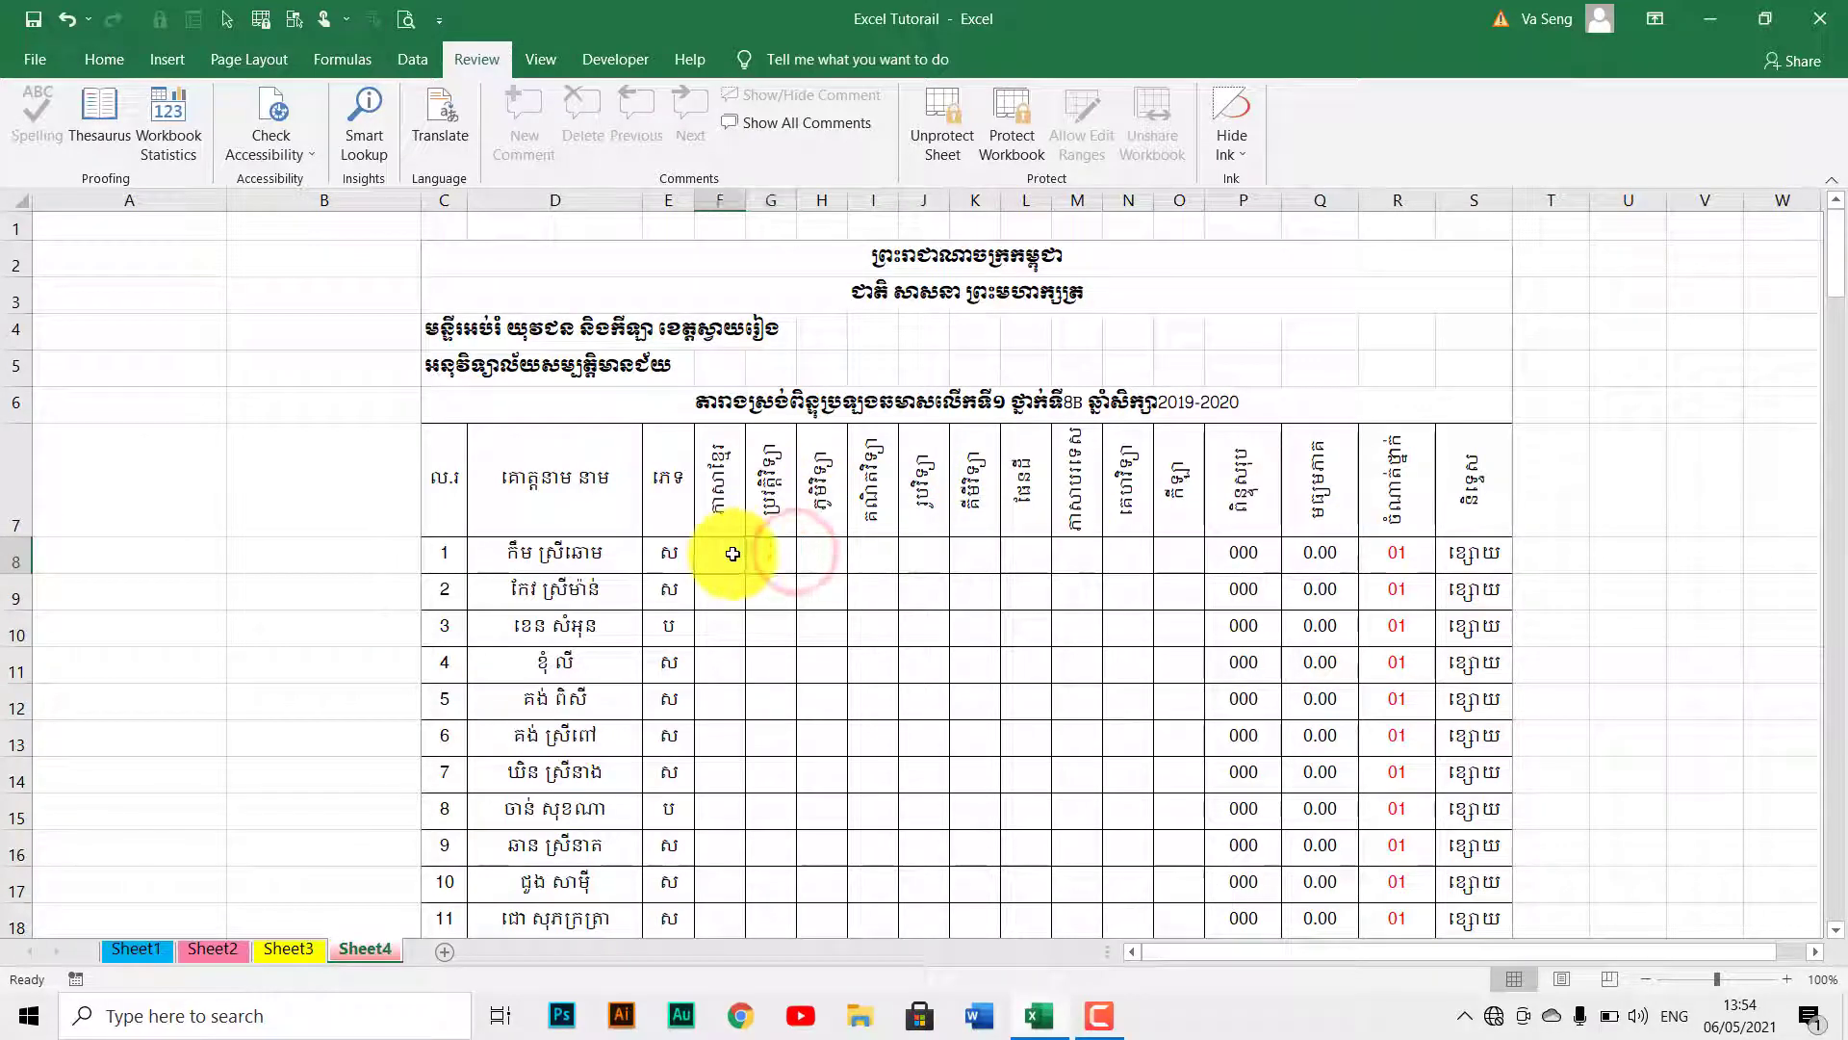
pyautogui.moveTo(1167, 635); pyautogui.dragTo(1094, 813)
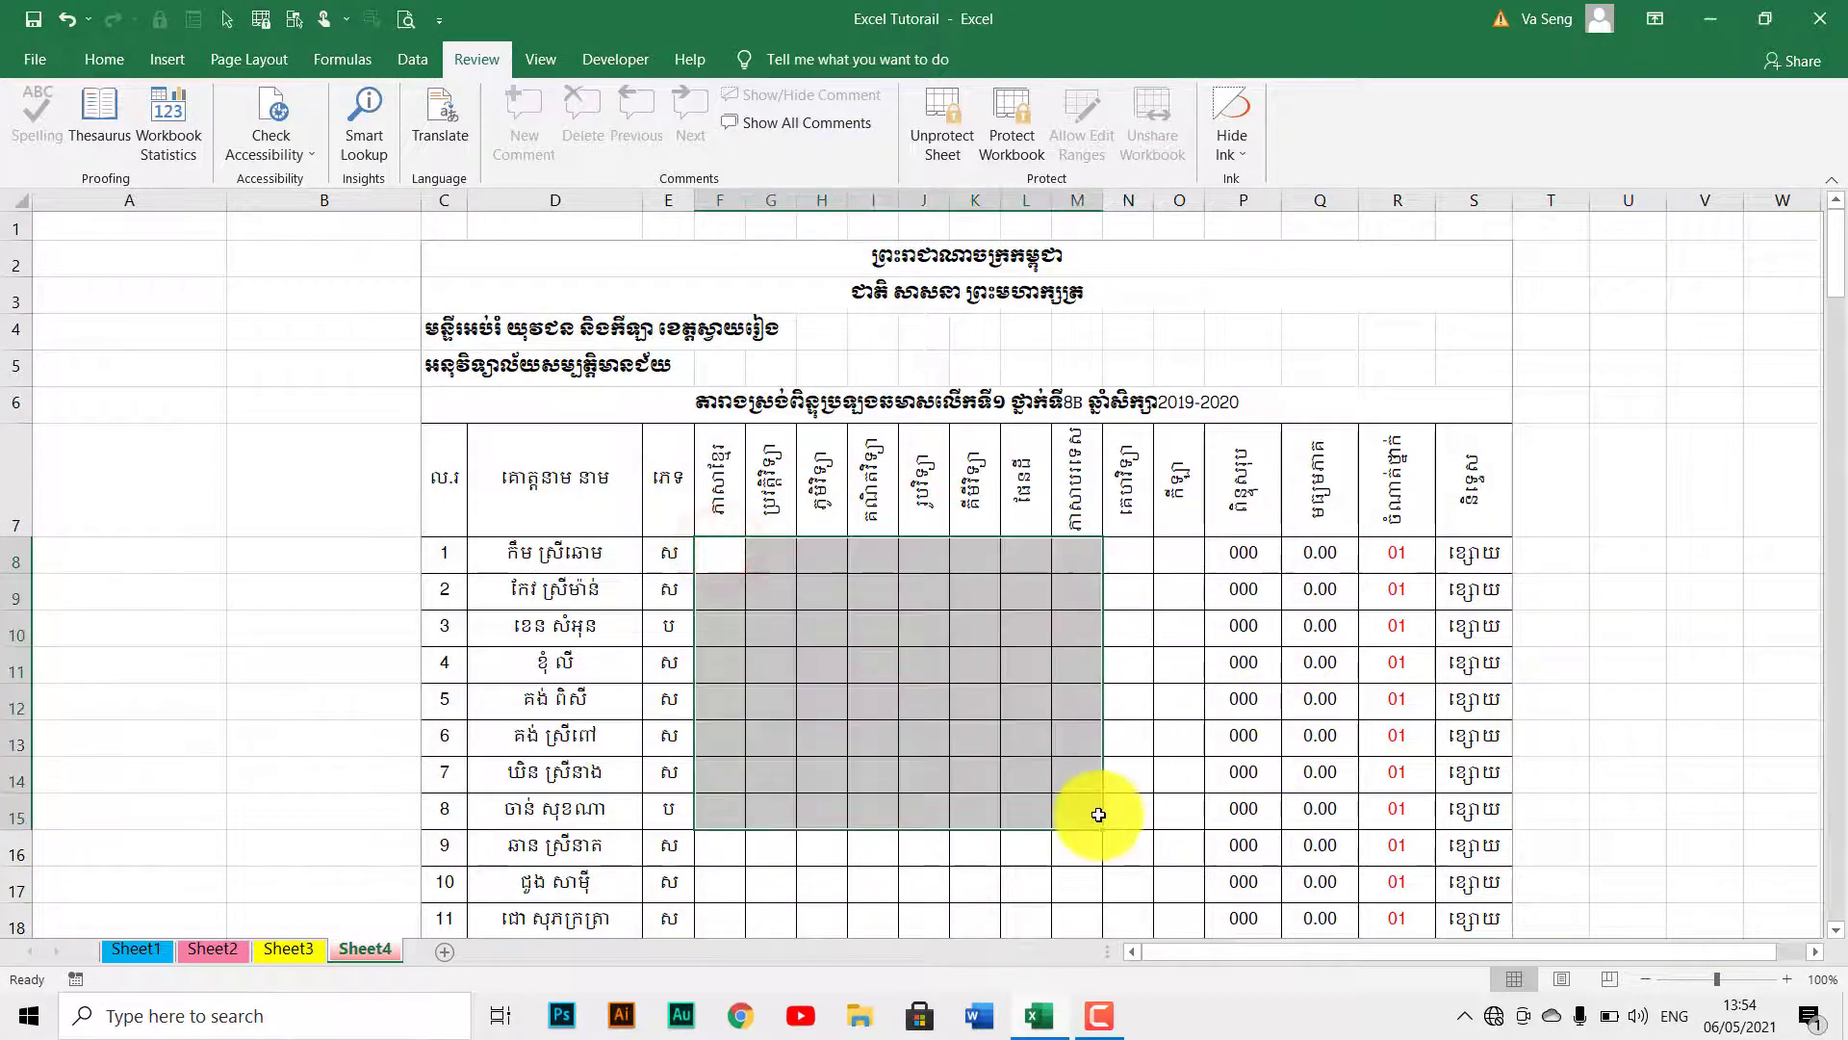
pyautogui.click(852, 696)
# Enter test scores 100 in F8, 23 in H13 and 1 in J28.
pyautogui.click(717, 568)
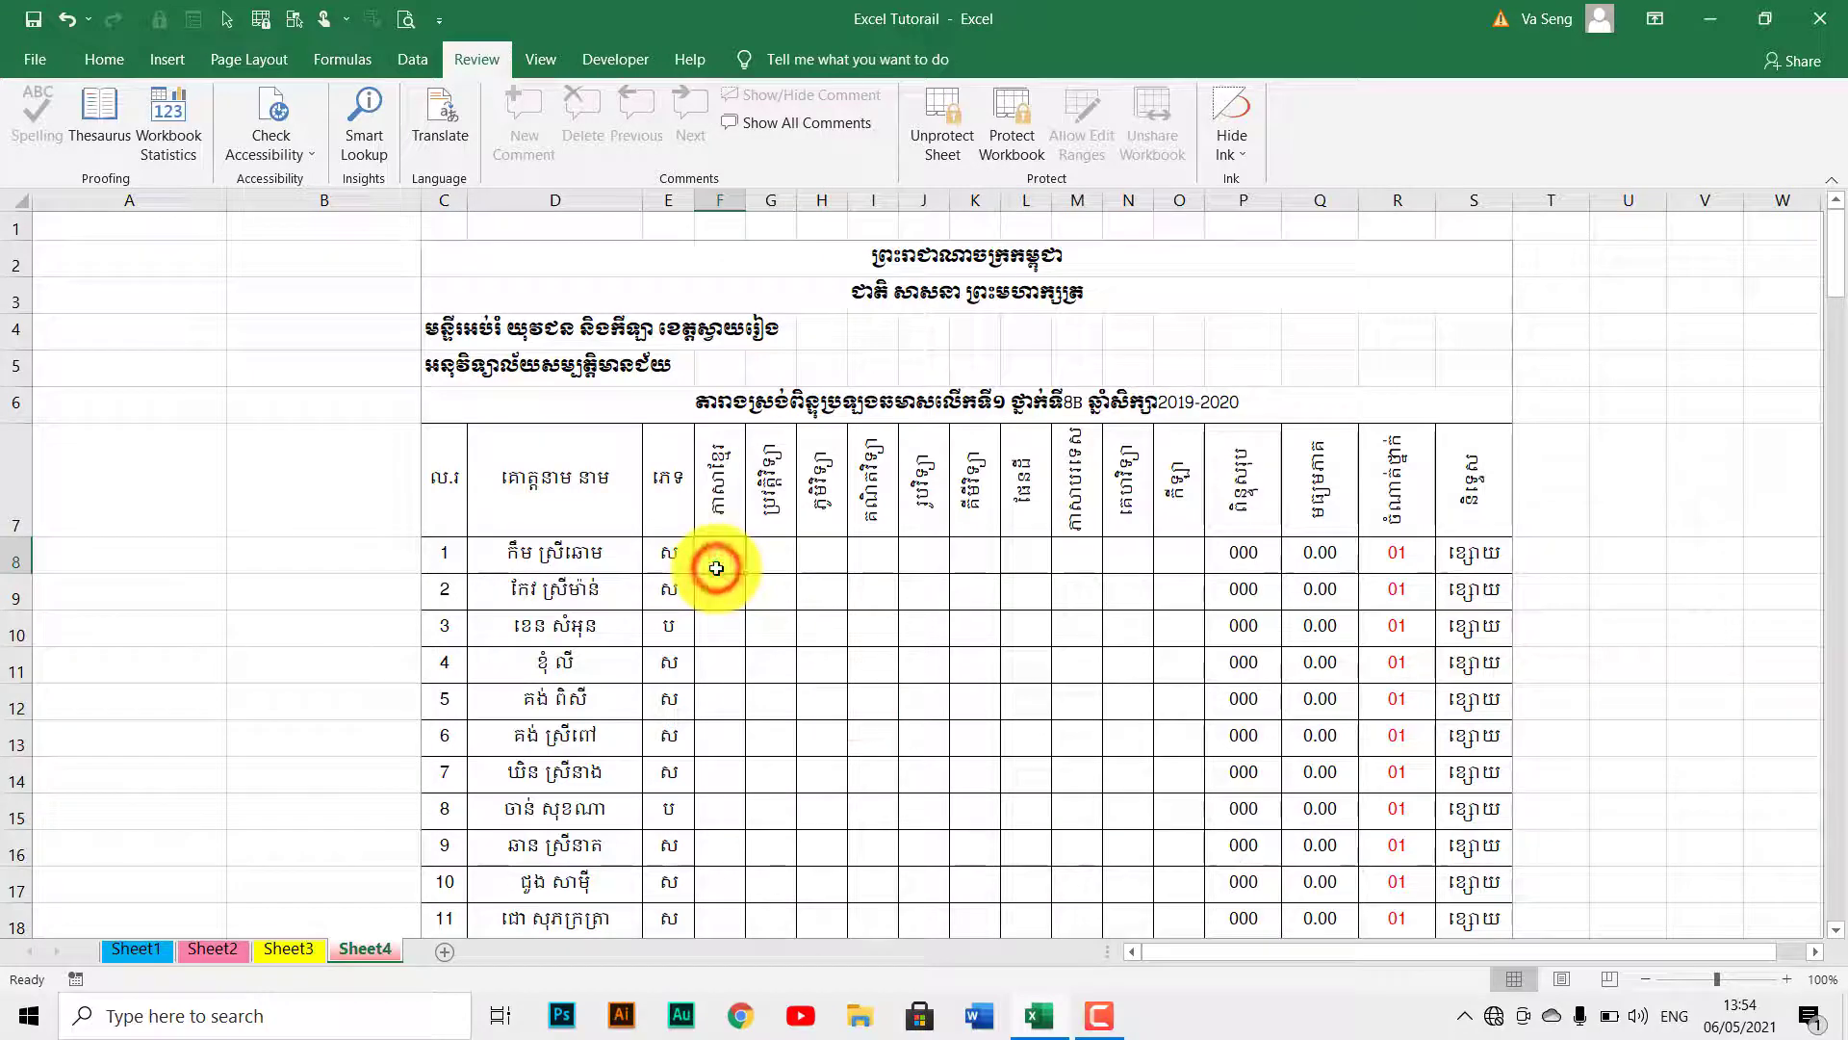
pyautogui.write('100')
pyautogui.press('Return')
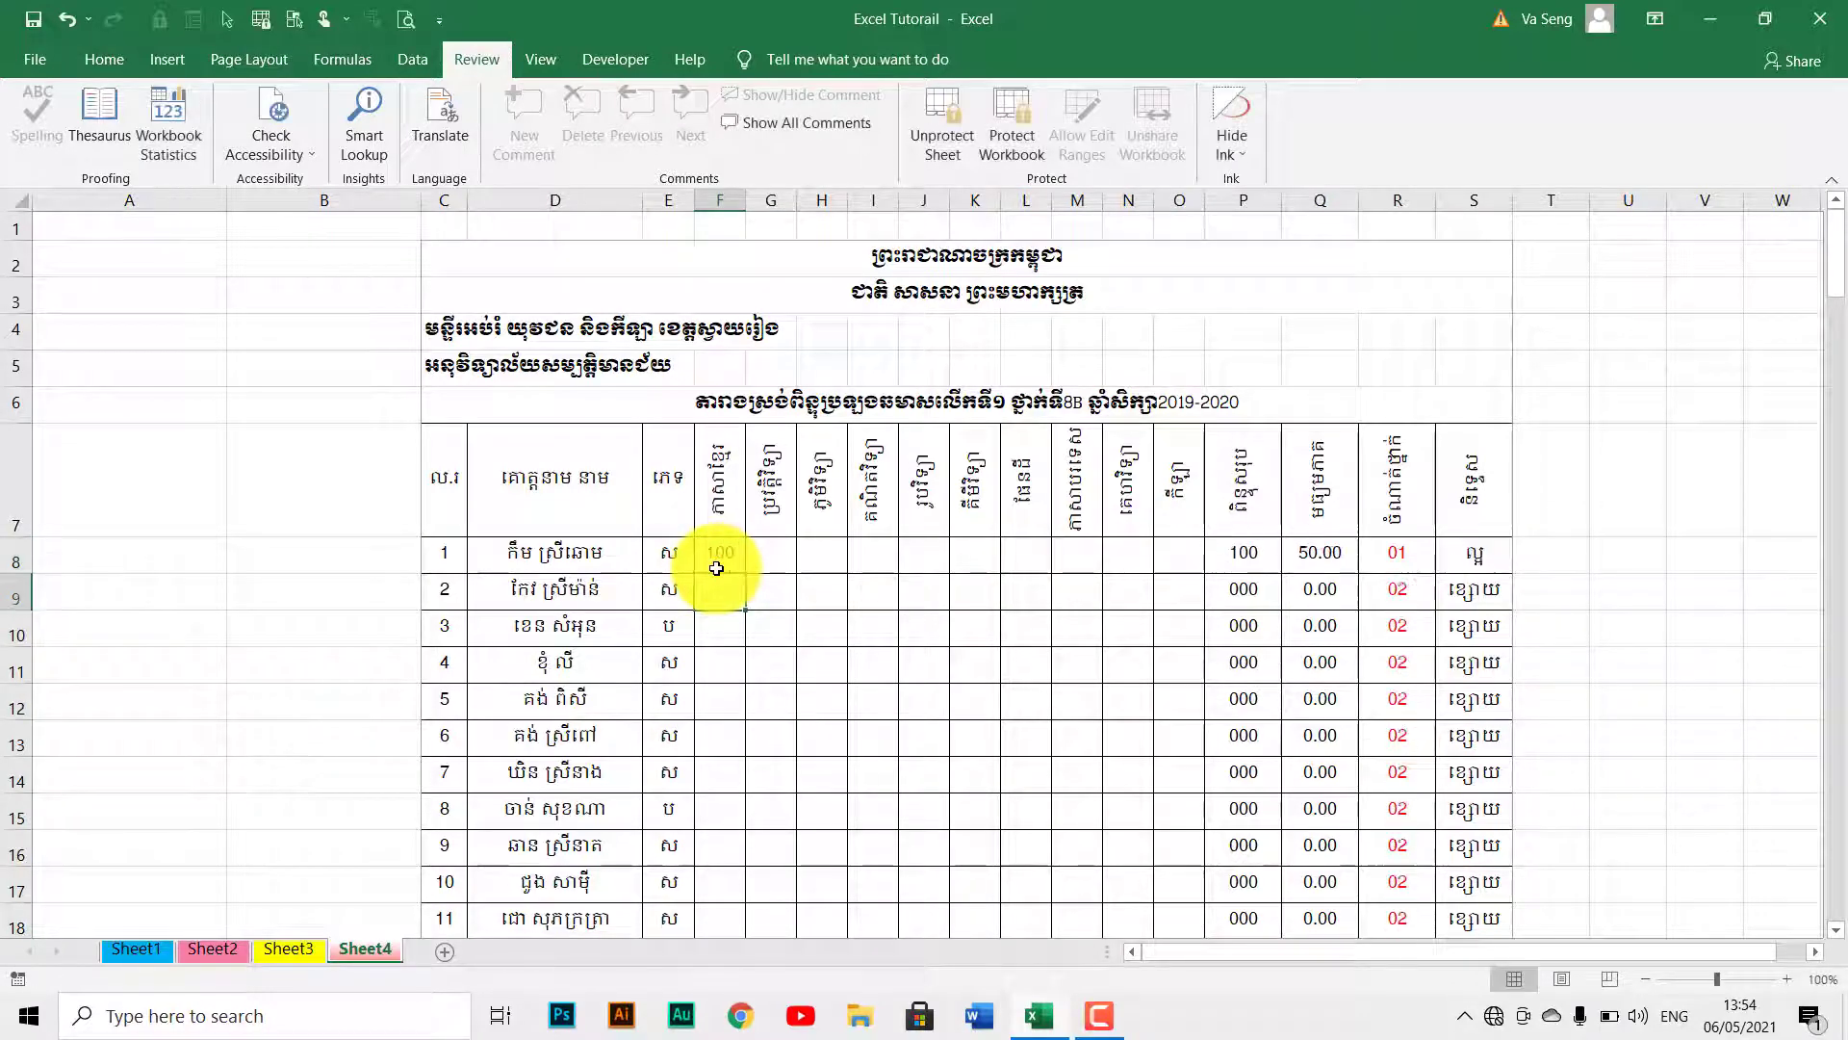
pyautogui.click(807, 722)
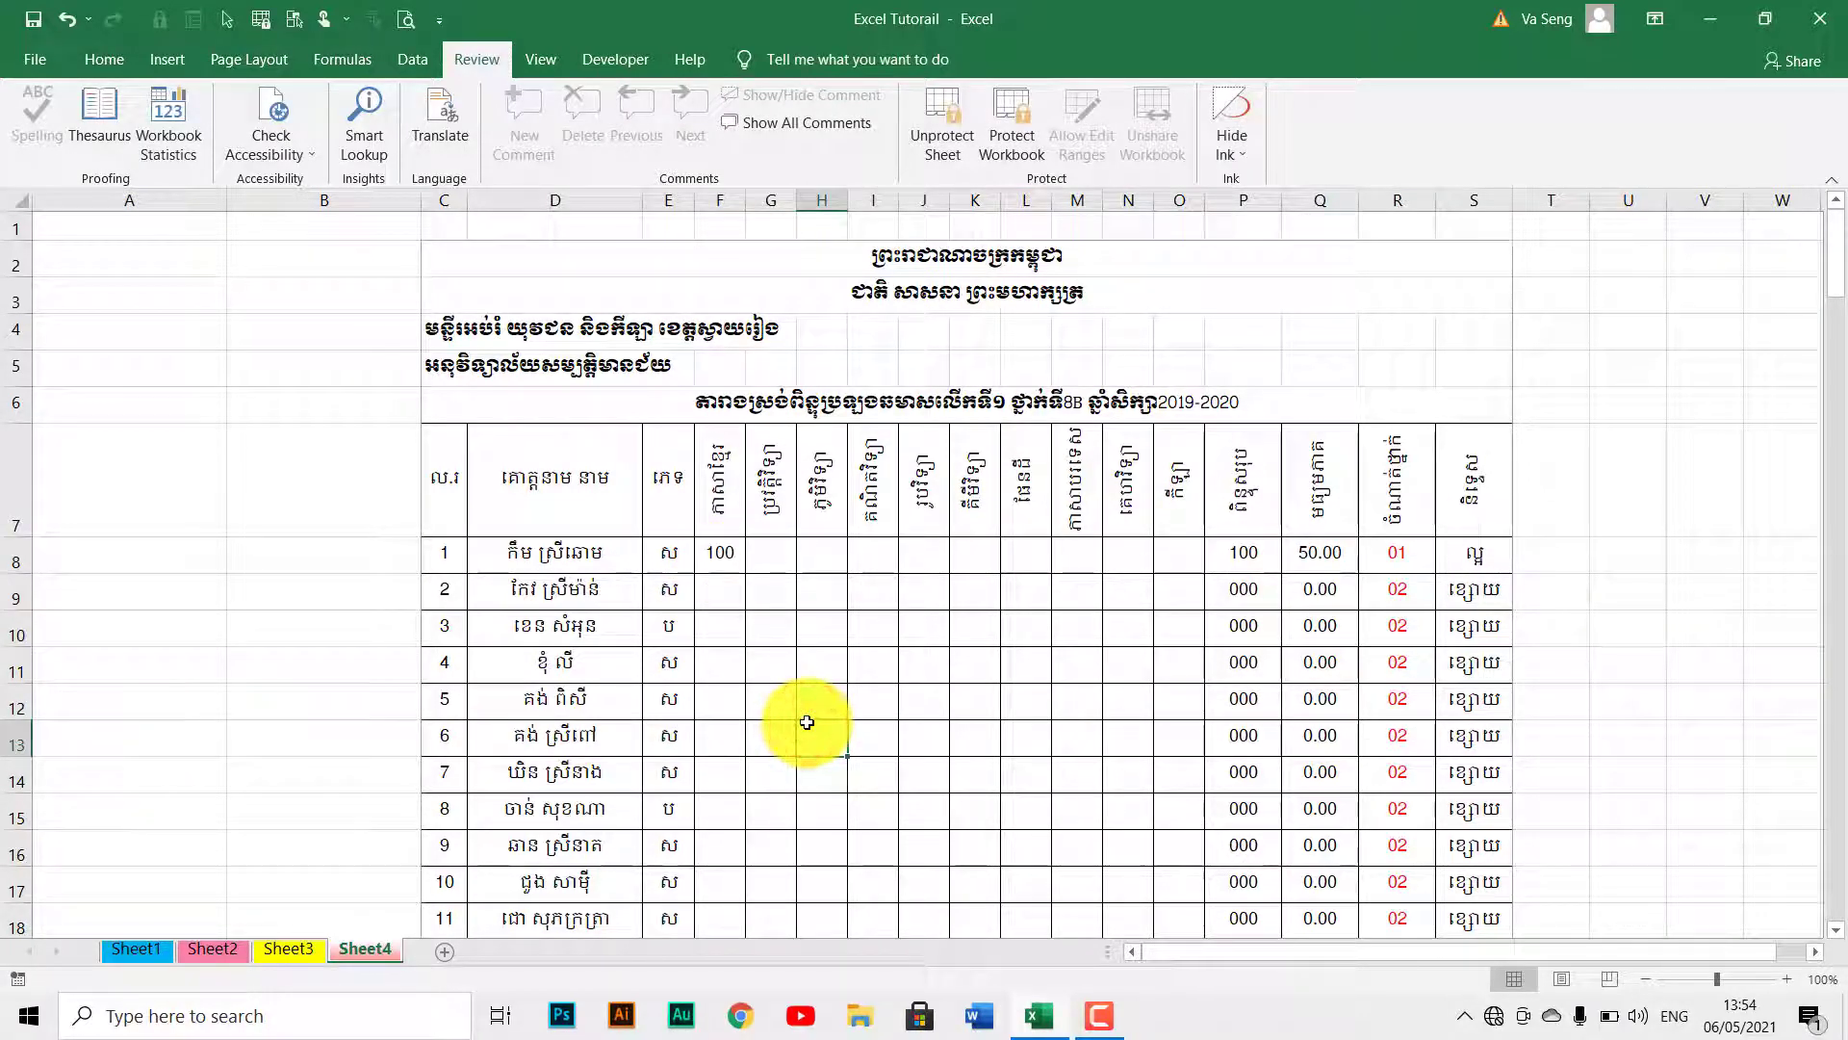
pyautogui.write('23')
pyautogui.press('Return')
pyautogui.scroll(-2, 807, 722)
pyautogui.scroll(-2, 806, 722)
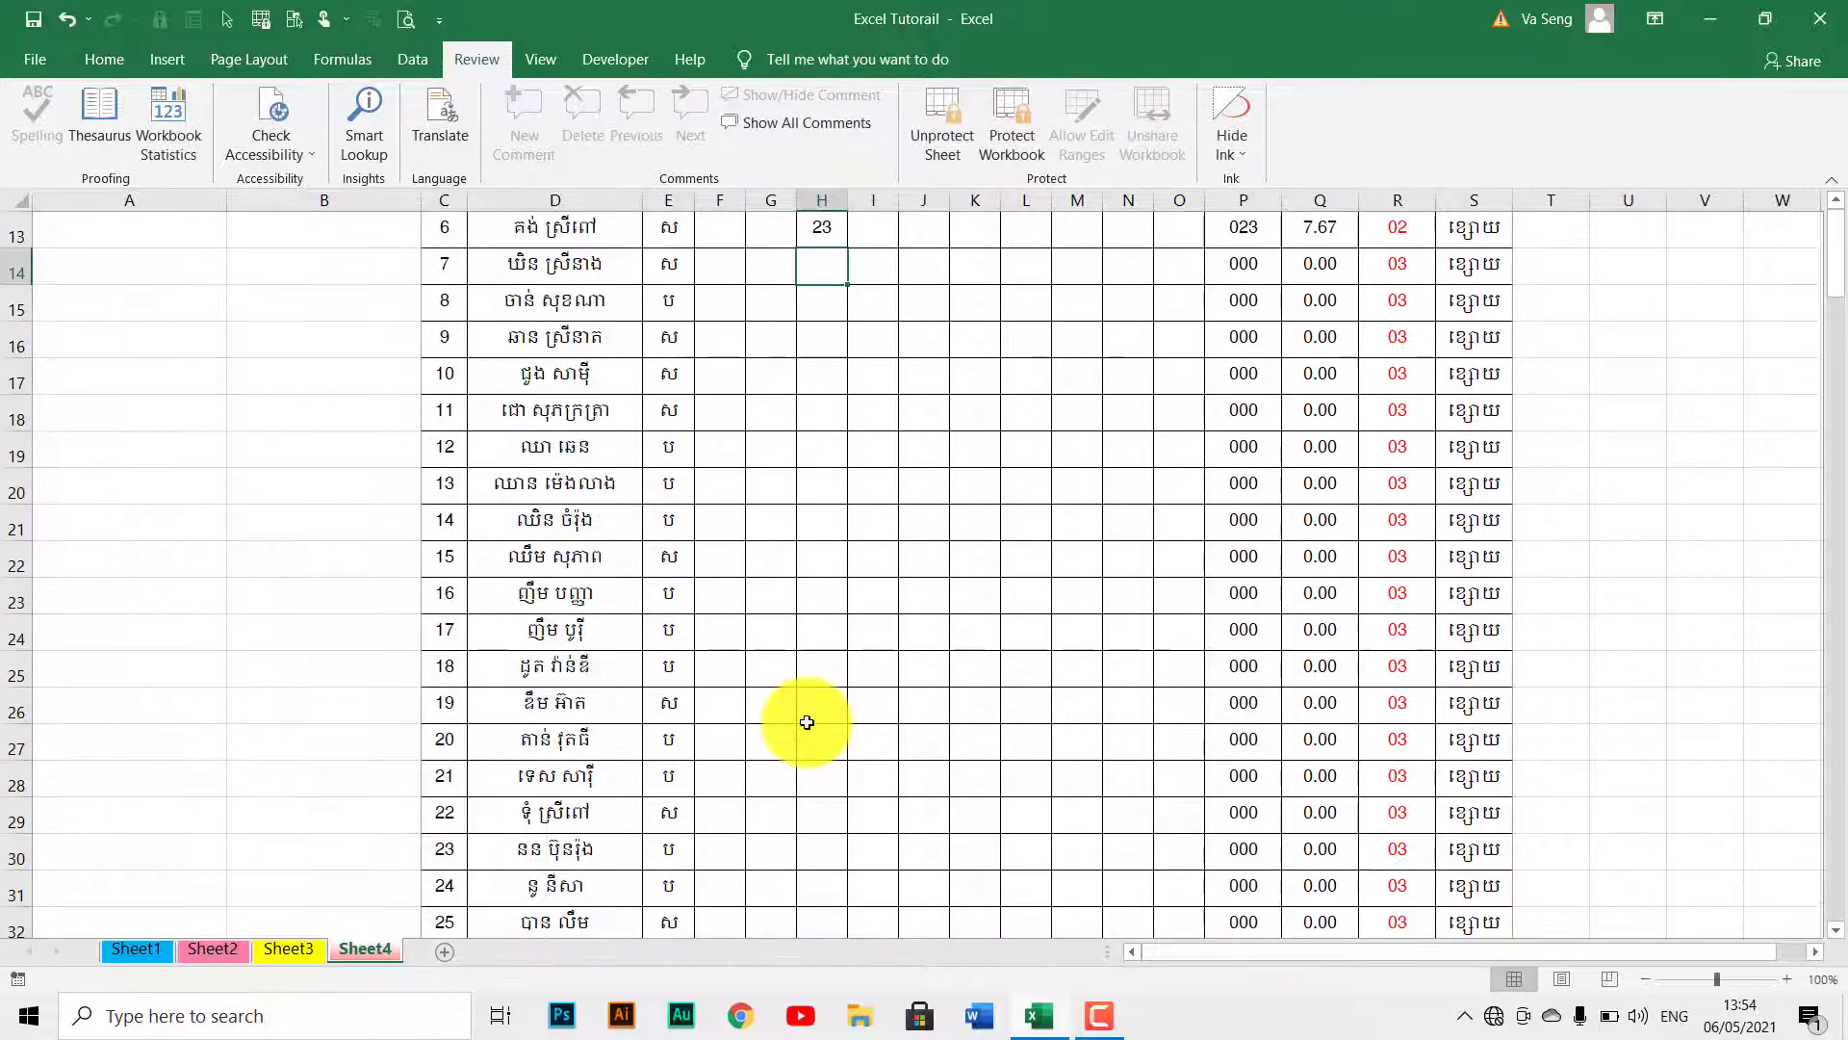
pyautogui.click(906, 775)
pyautogui.write('10')
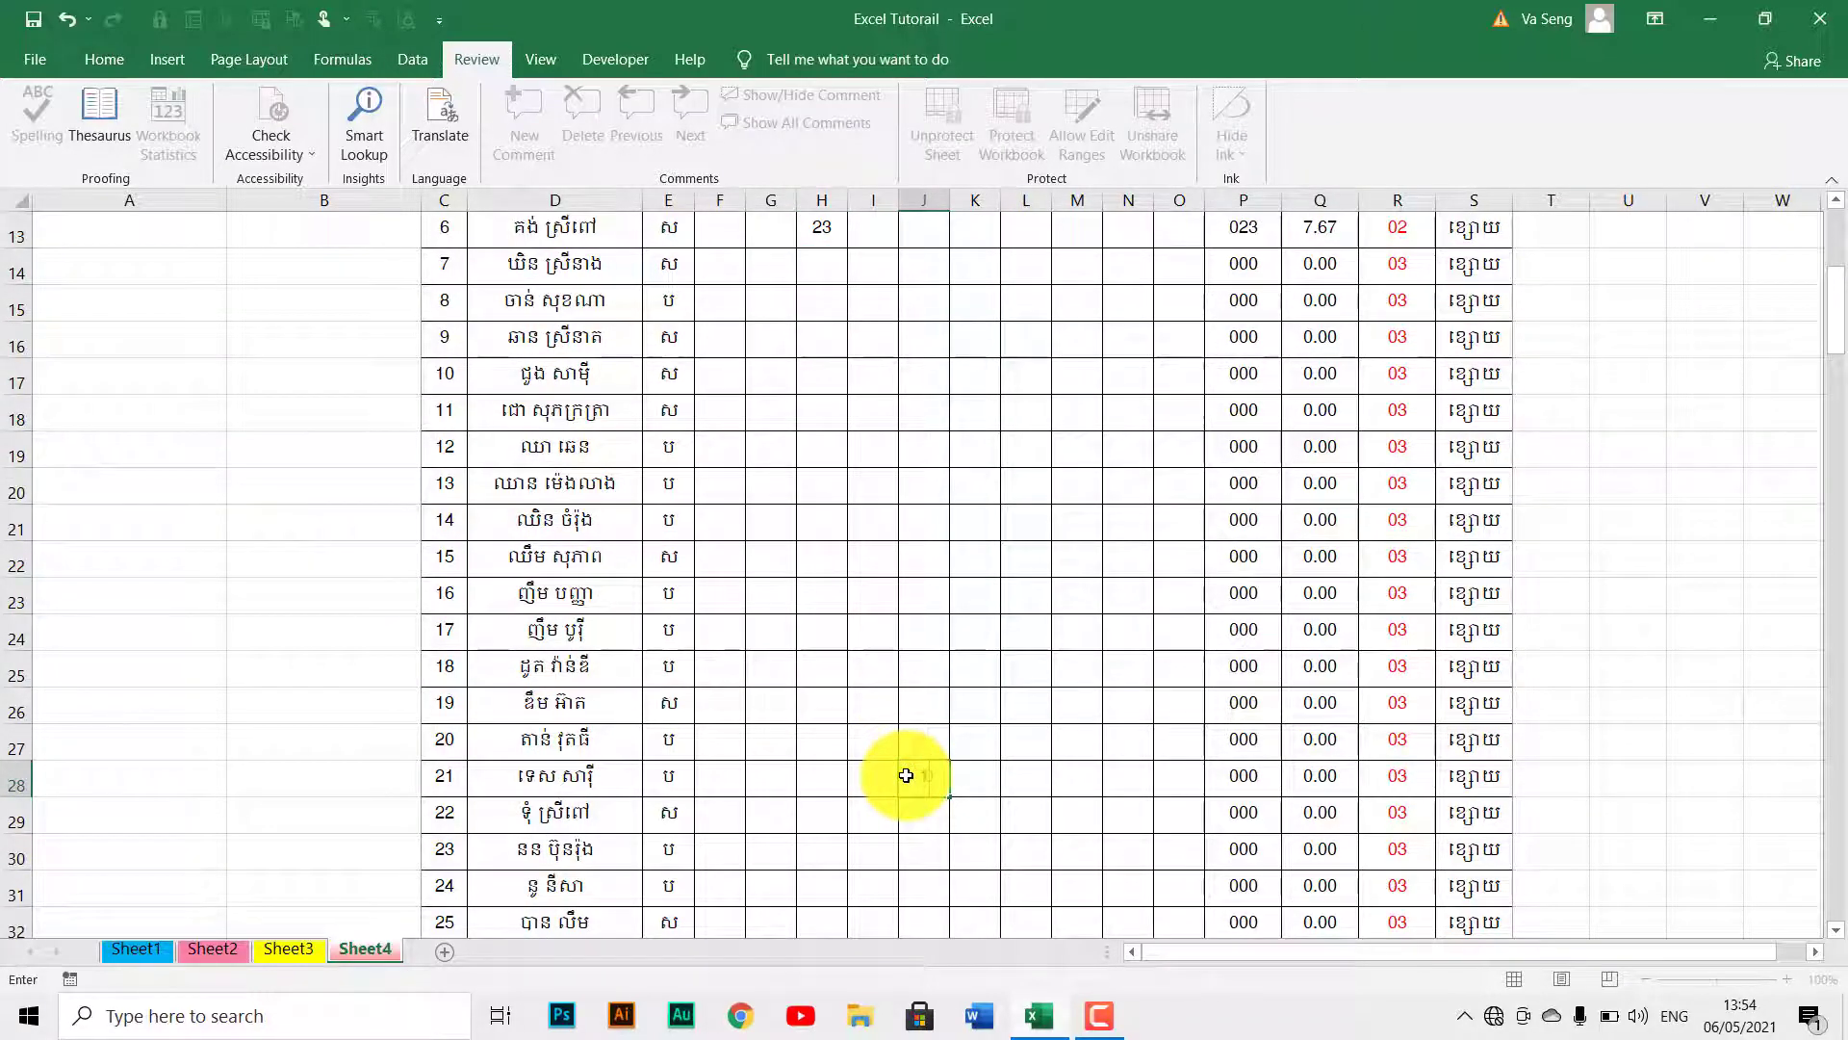
pyautogui.press('Return')
# Change the merged P55 cell's text to 'day'.
pyautogui.scroll(-17, 906, 775)
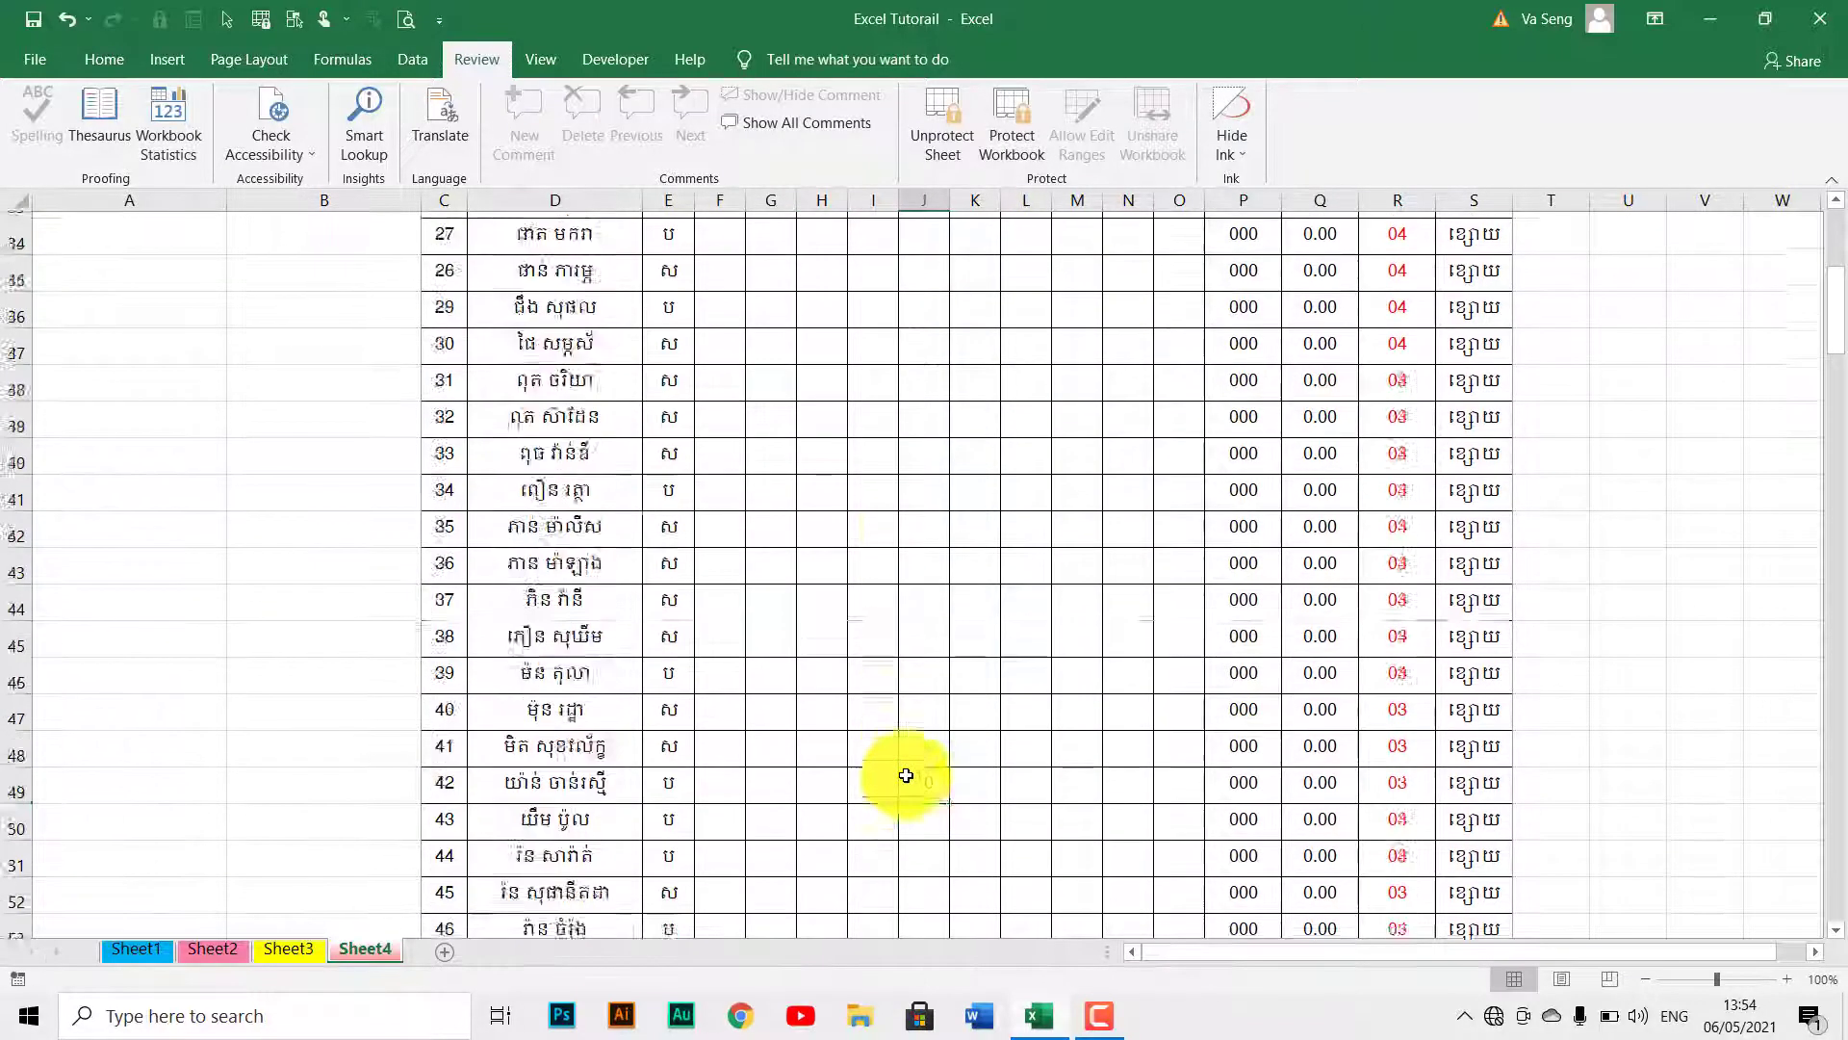
pyautogui.scroll(3, 905, 775)
pyautogui.scroll(1, 906, 775)
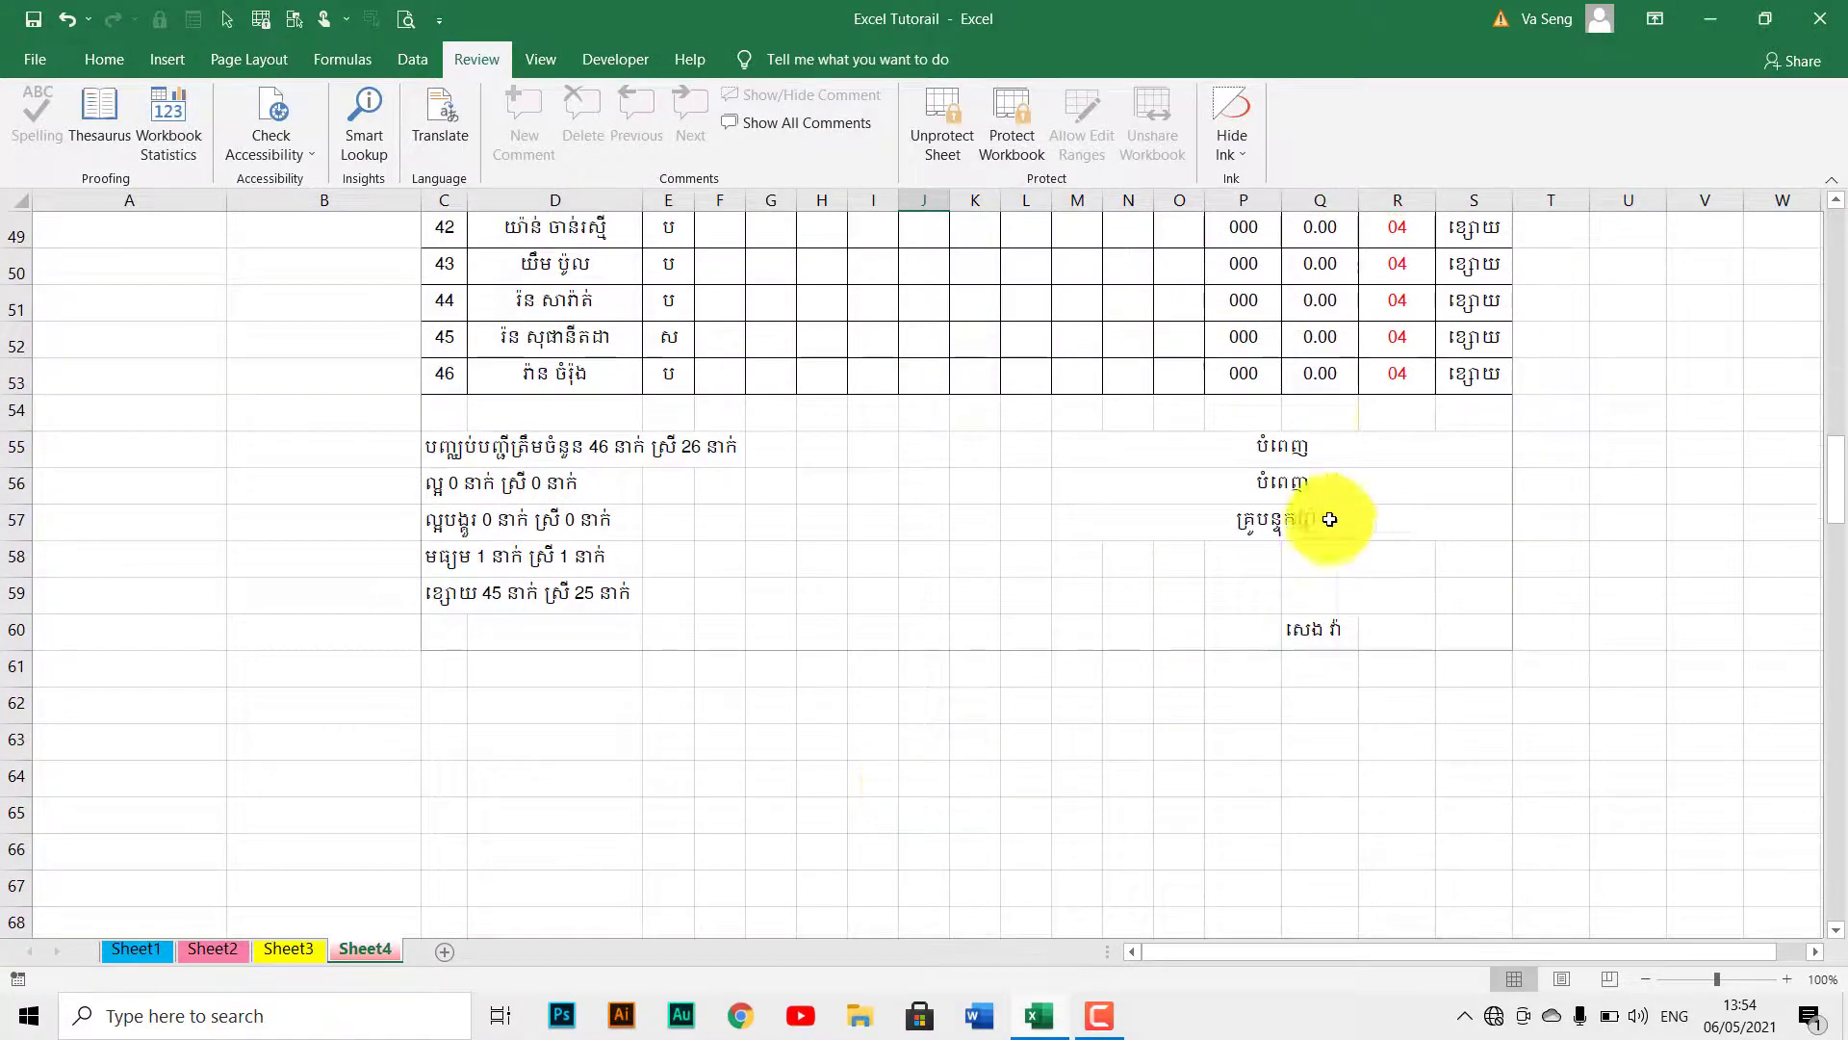
pyautogui.click(1309, 451)
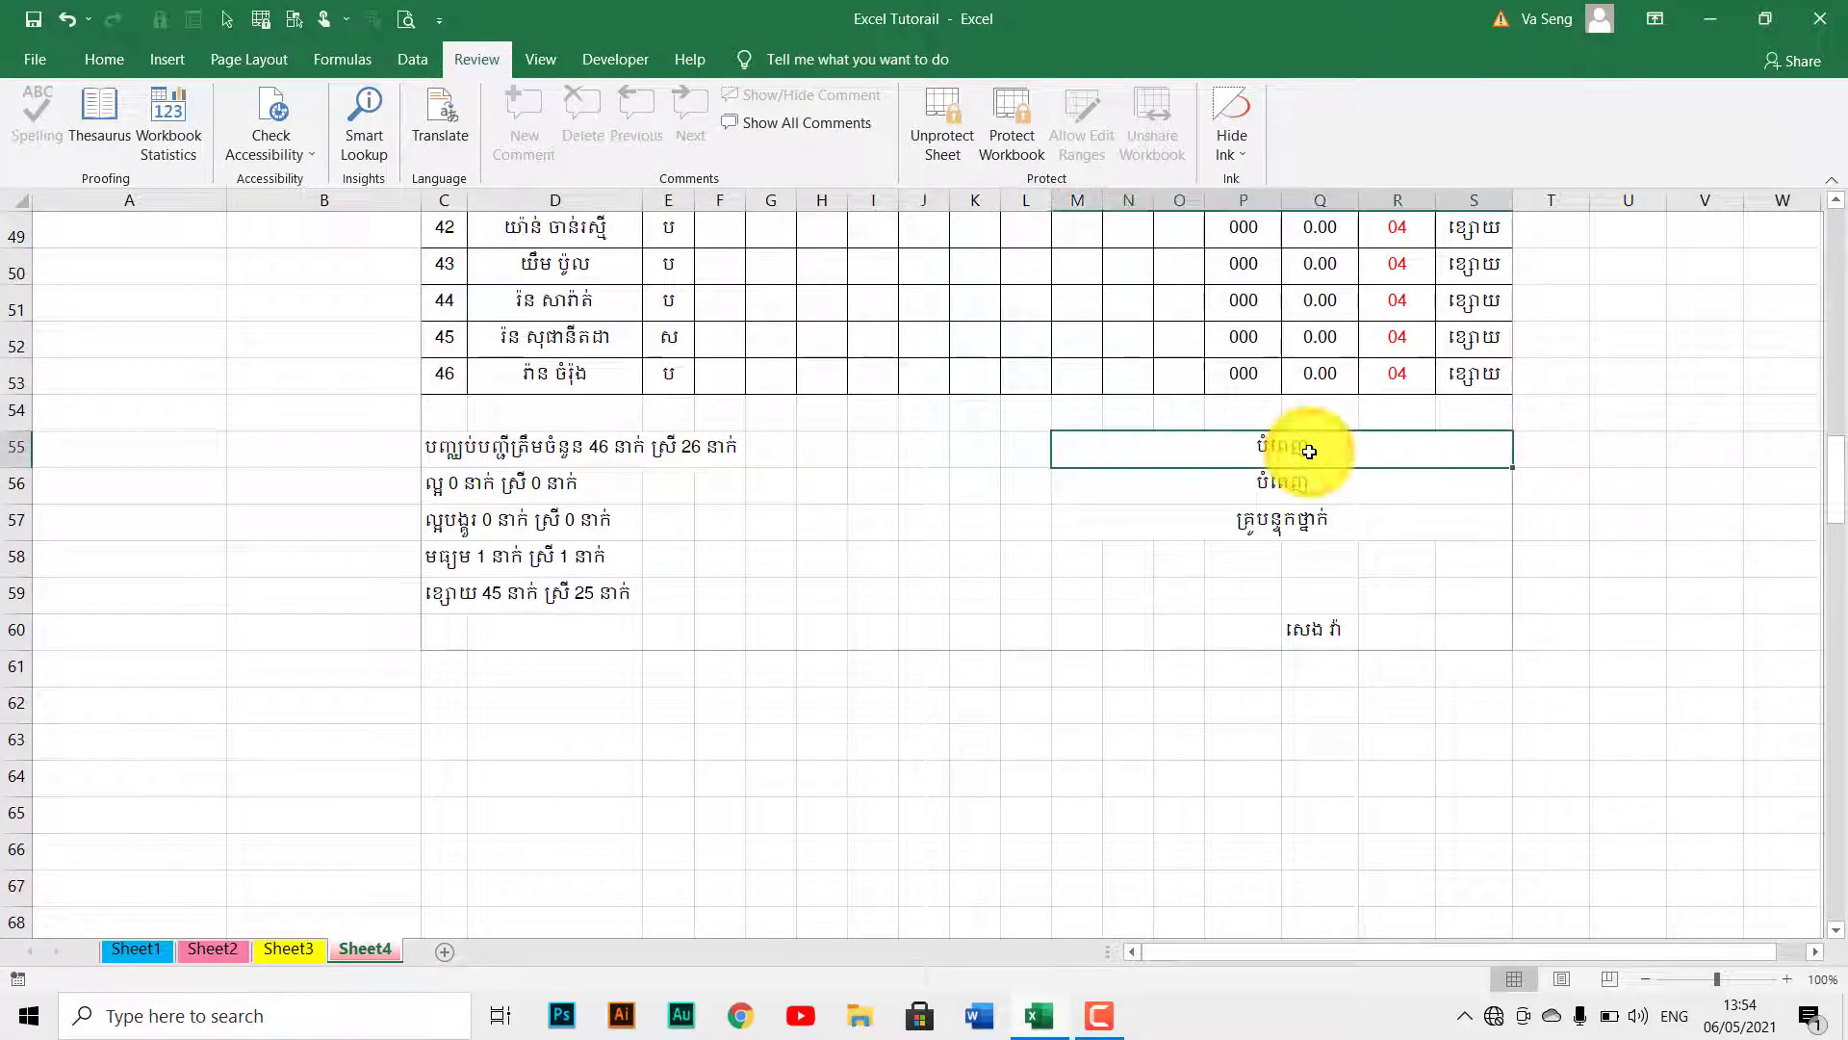
pyautogui.press('BackSpace')
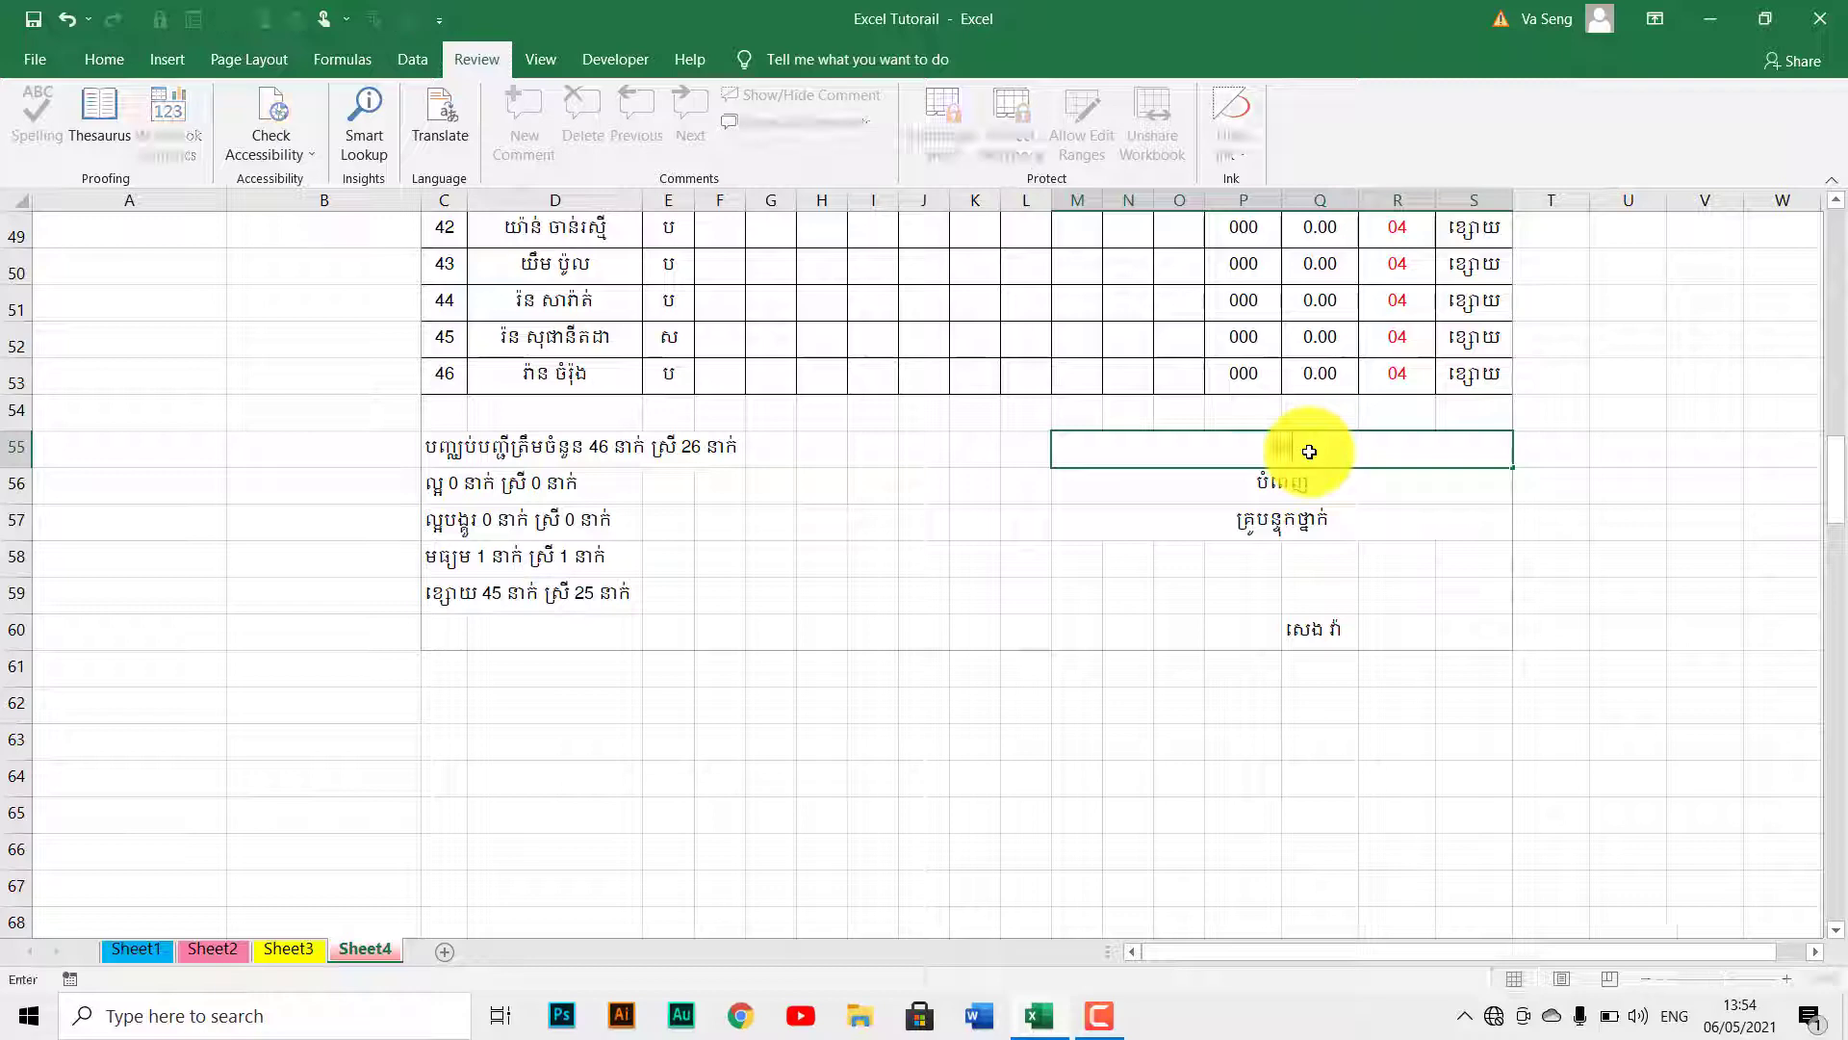
pyautogui.write('dat')
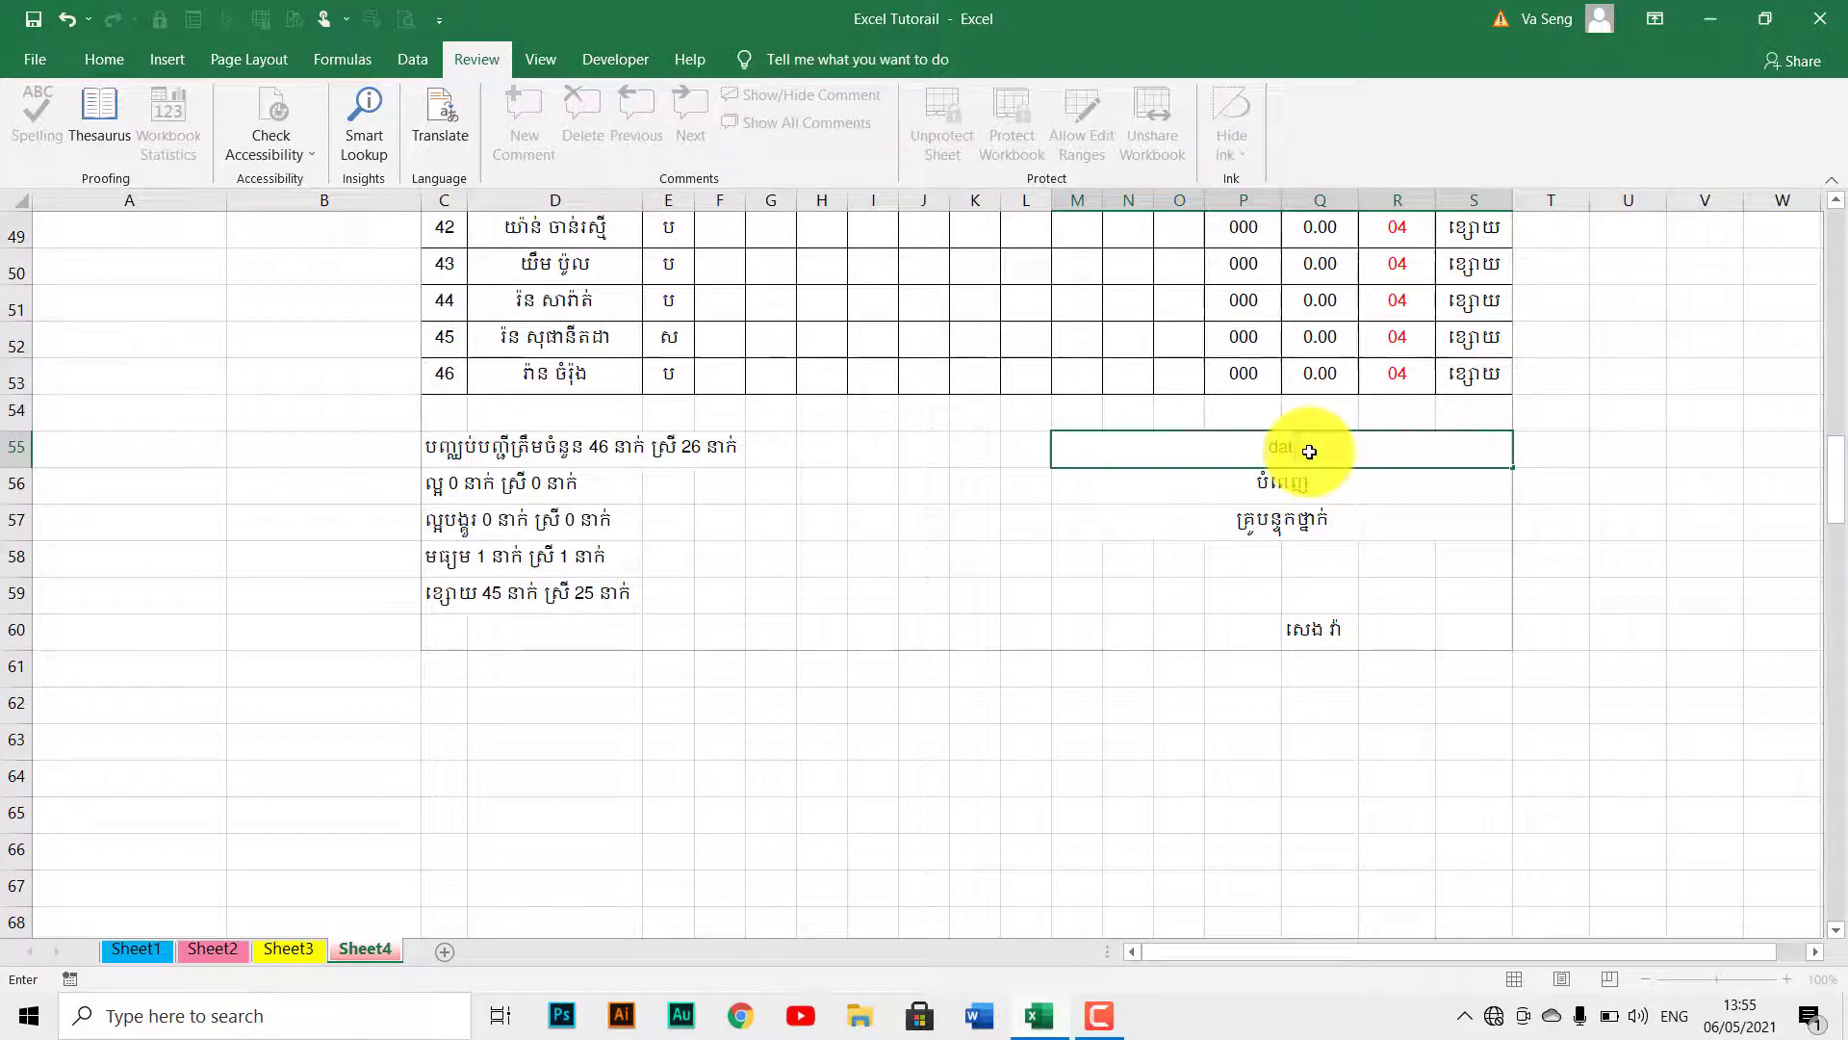
pyautogui.press('BackSpace')
pyautogui.write('y')
pyautogui.press('Return')
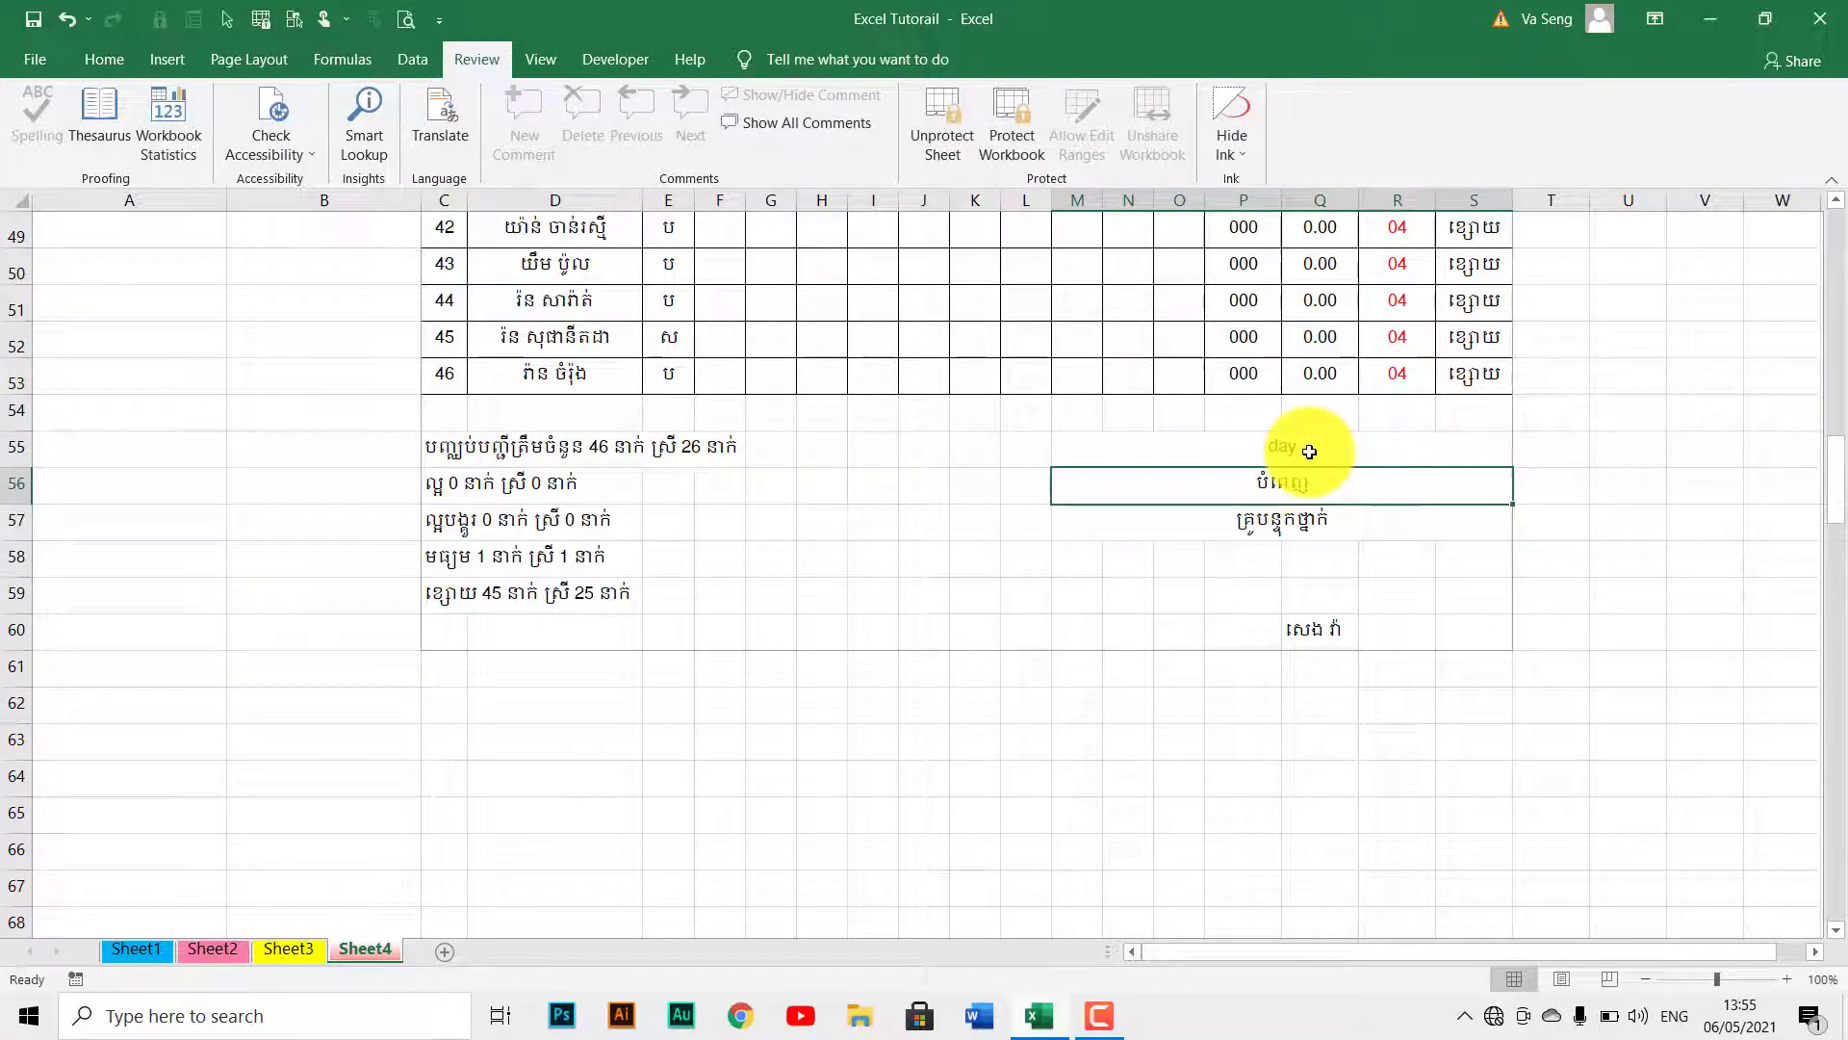
# Return to the top of the table and select score cells K10 and G9.
pyautogui.hotkey('ctrl', 'Up')
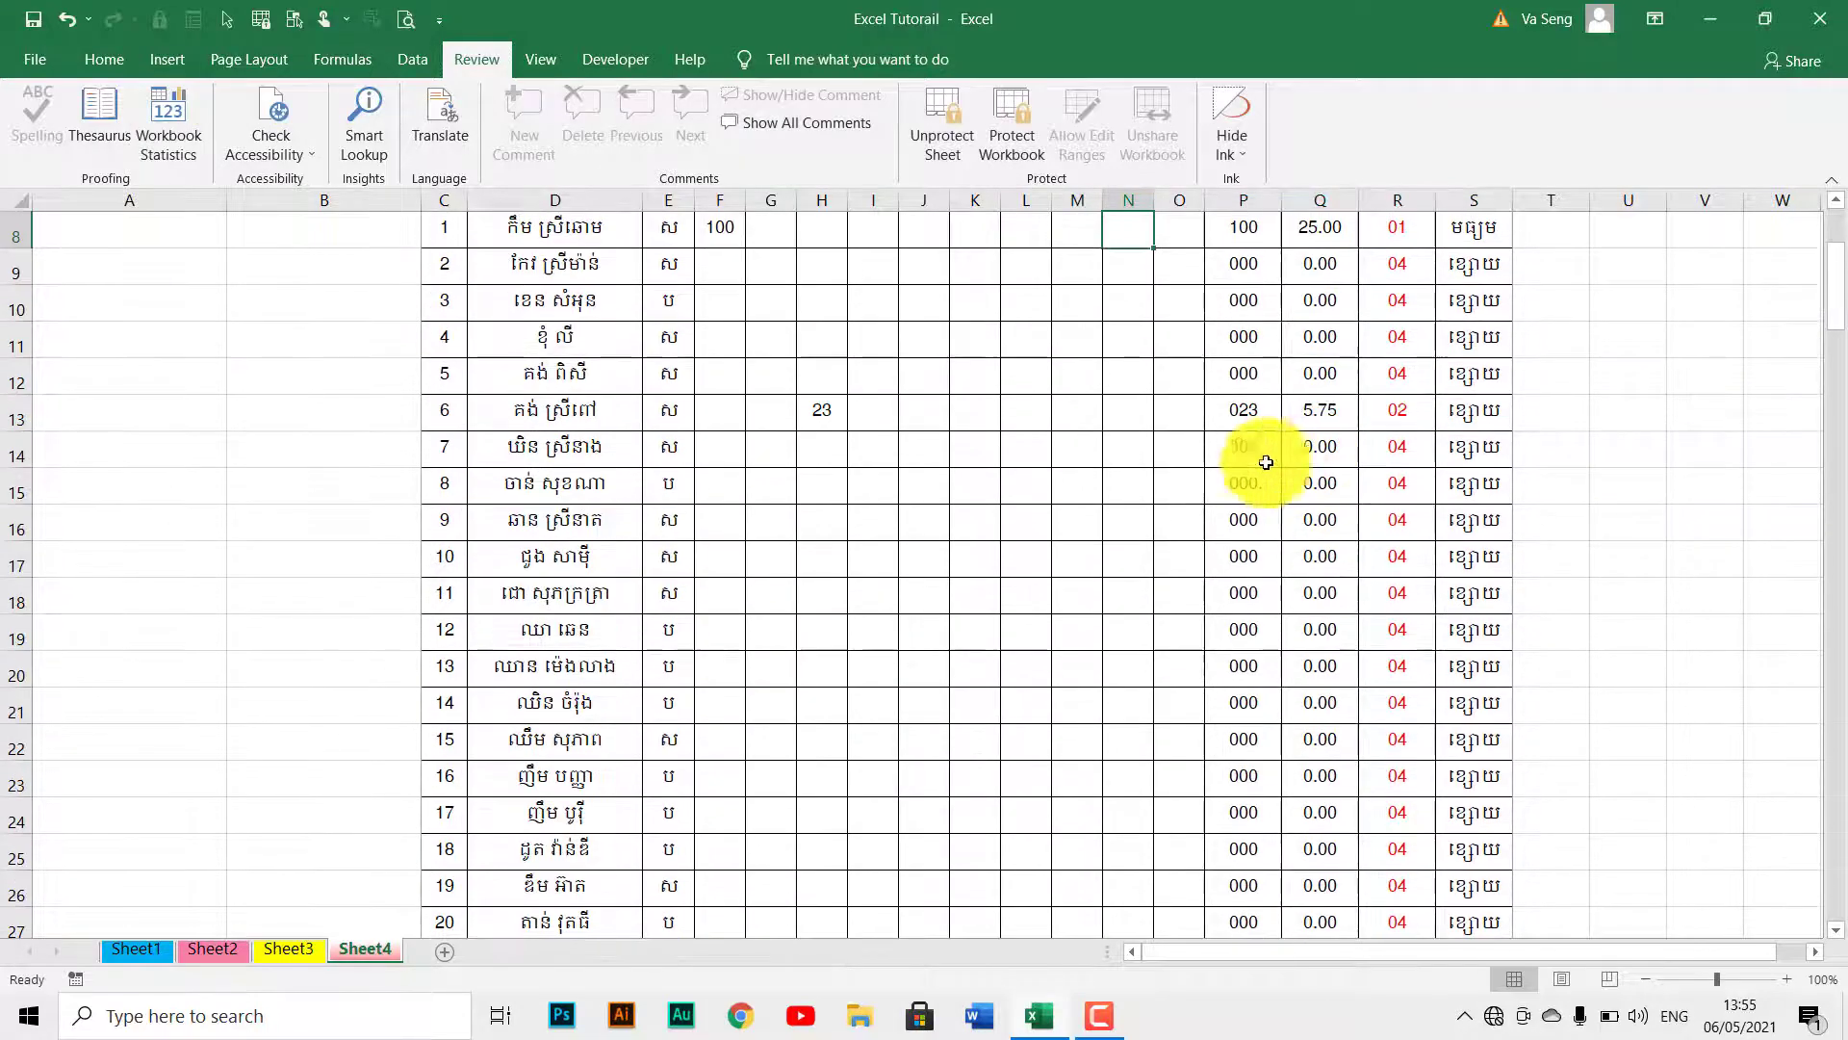
pyautogui.scroll(3, 1241, 462)
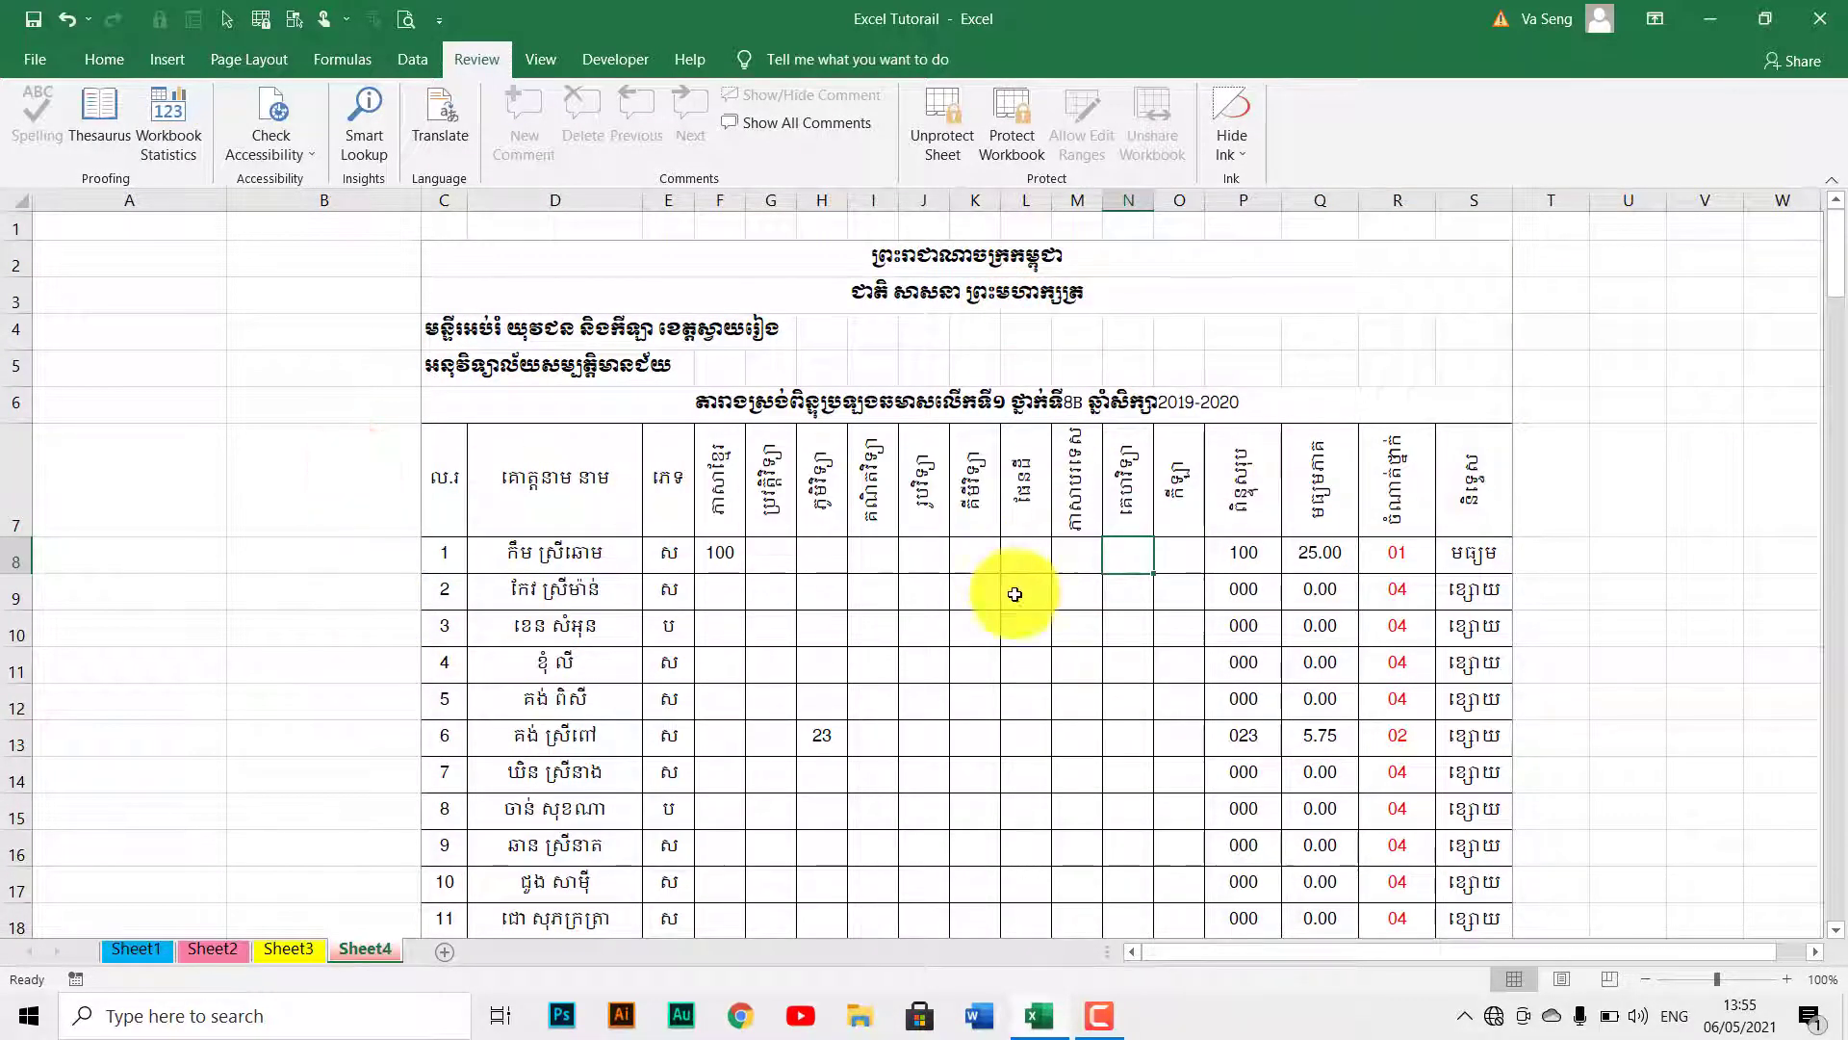
pyautogui.click(980, 626)
pyautogui.click(793, 591)
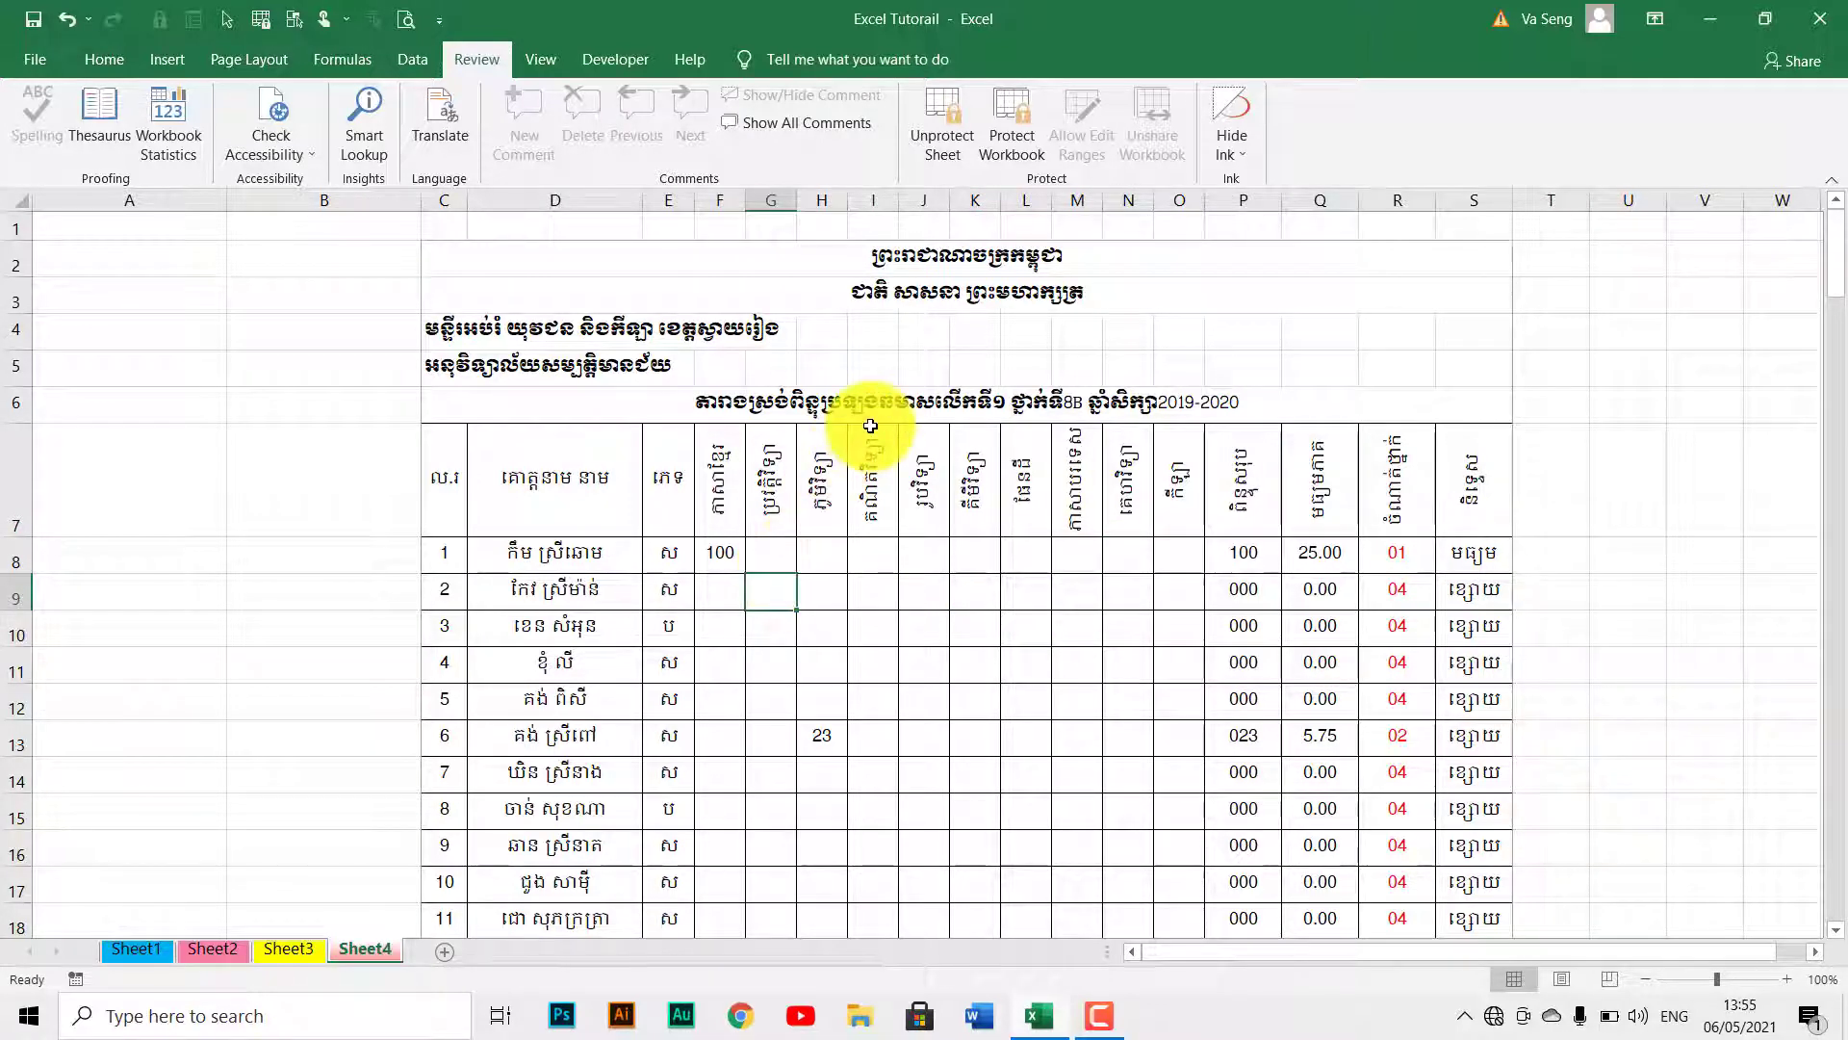
# Unprotect Sheet4 by entering its password, then select cell H9 and switch to Insert.
pyautogui.click(967, 131)
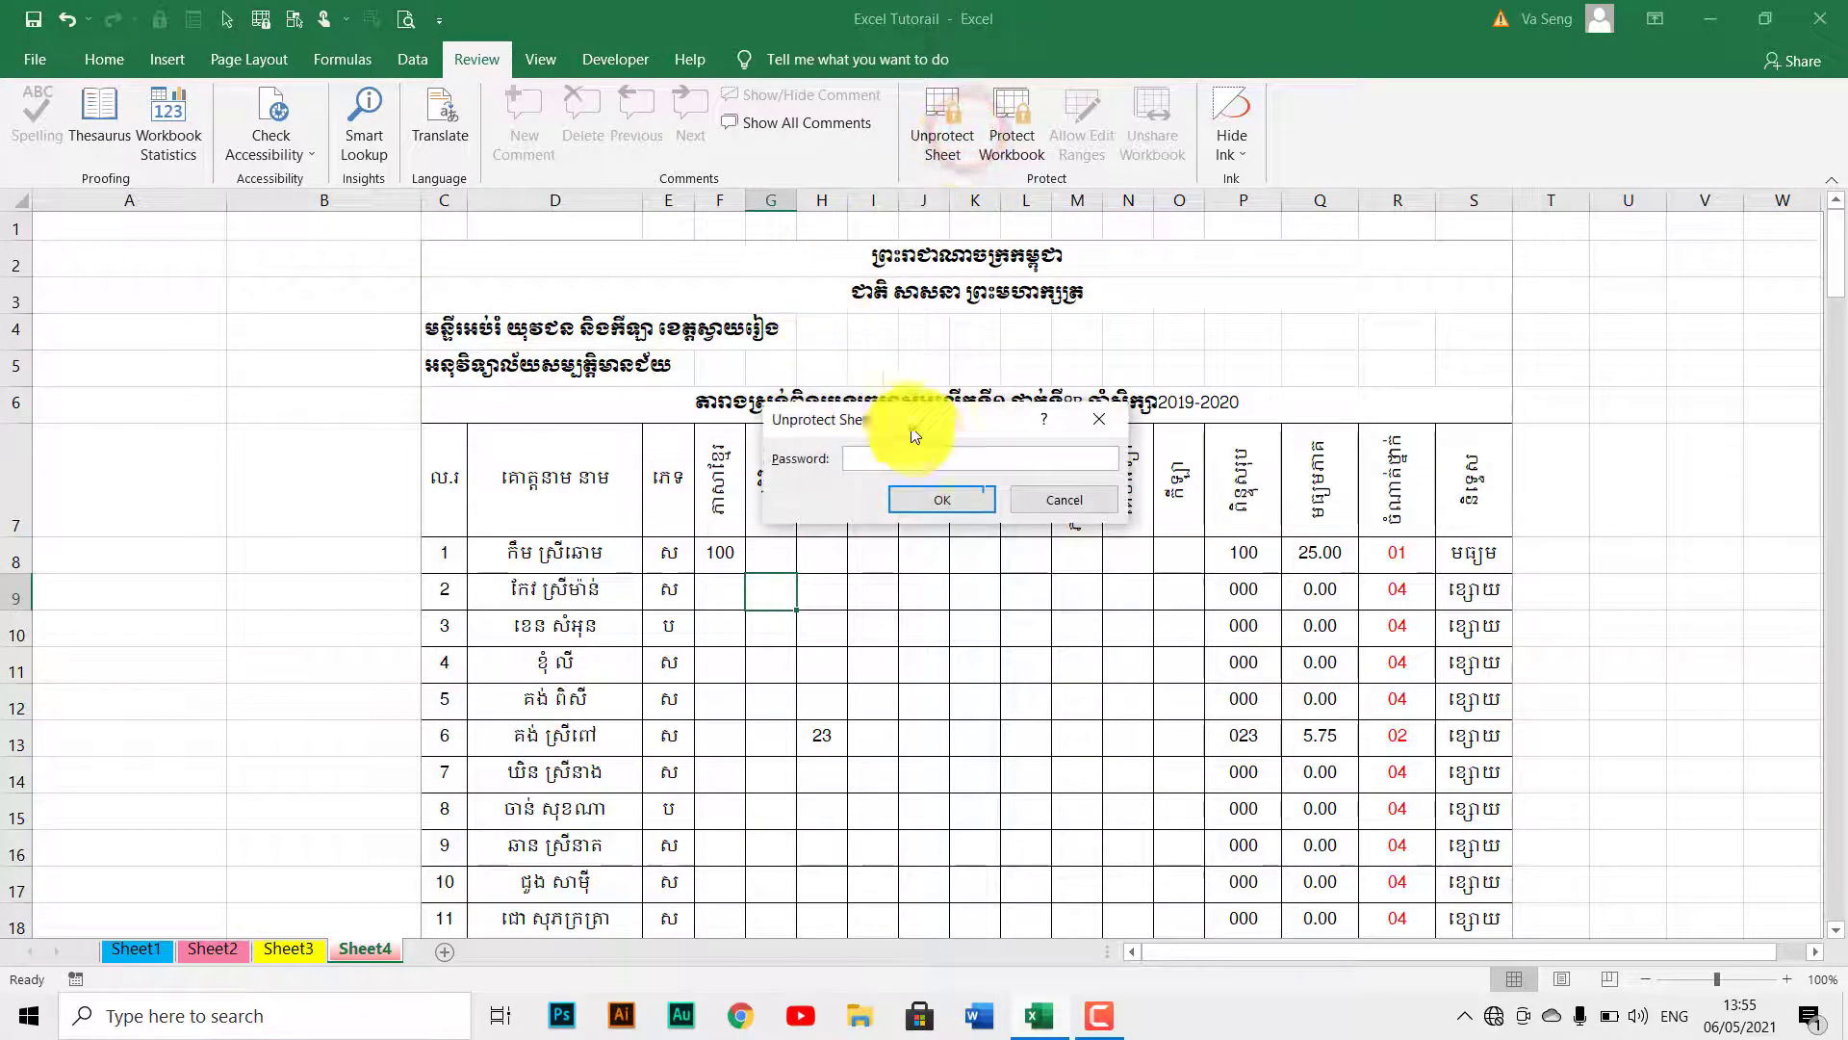
pyautogui.write('••')
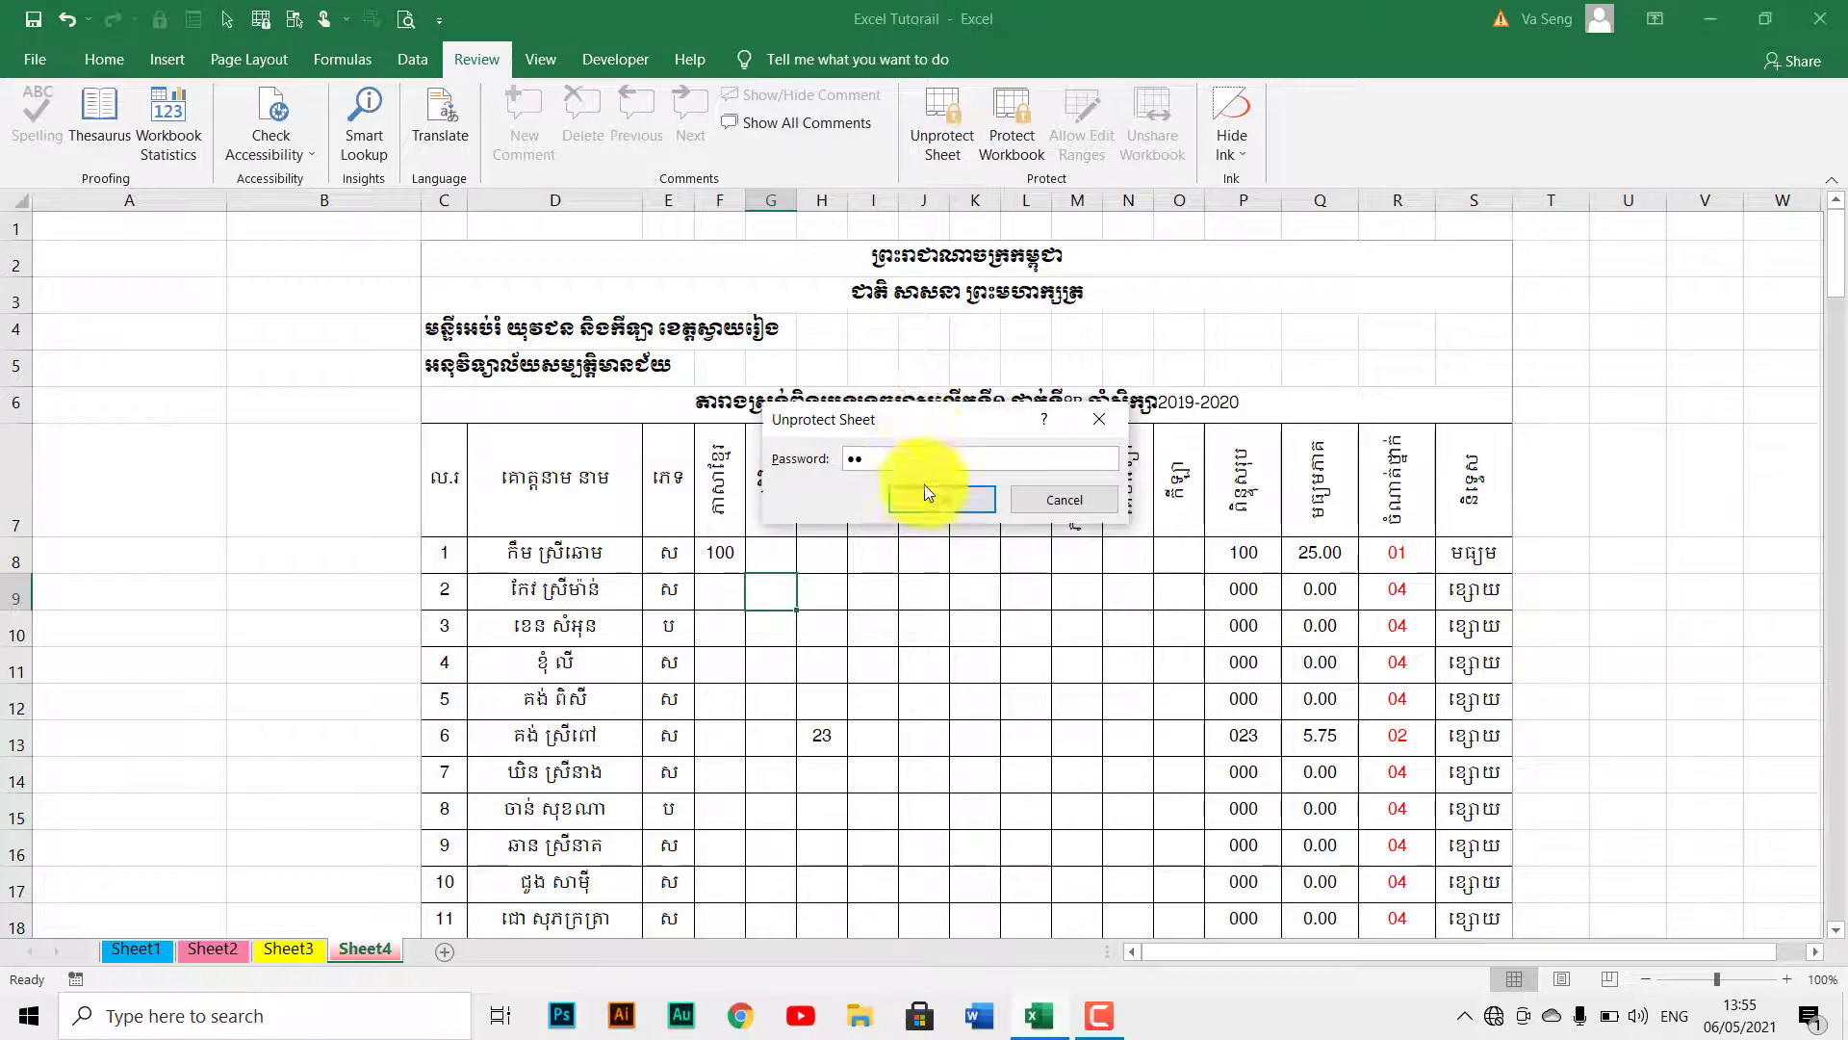
pyautogui.click(930, 510)
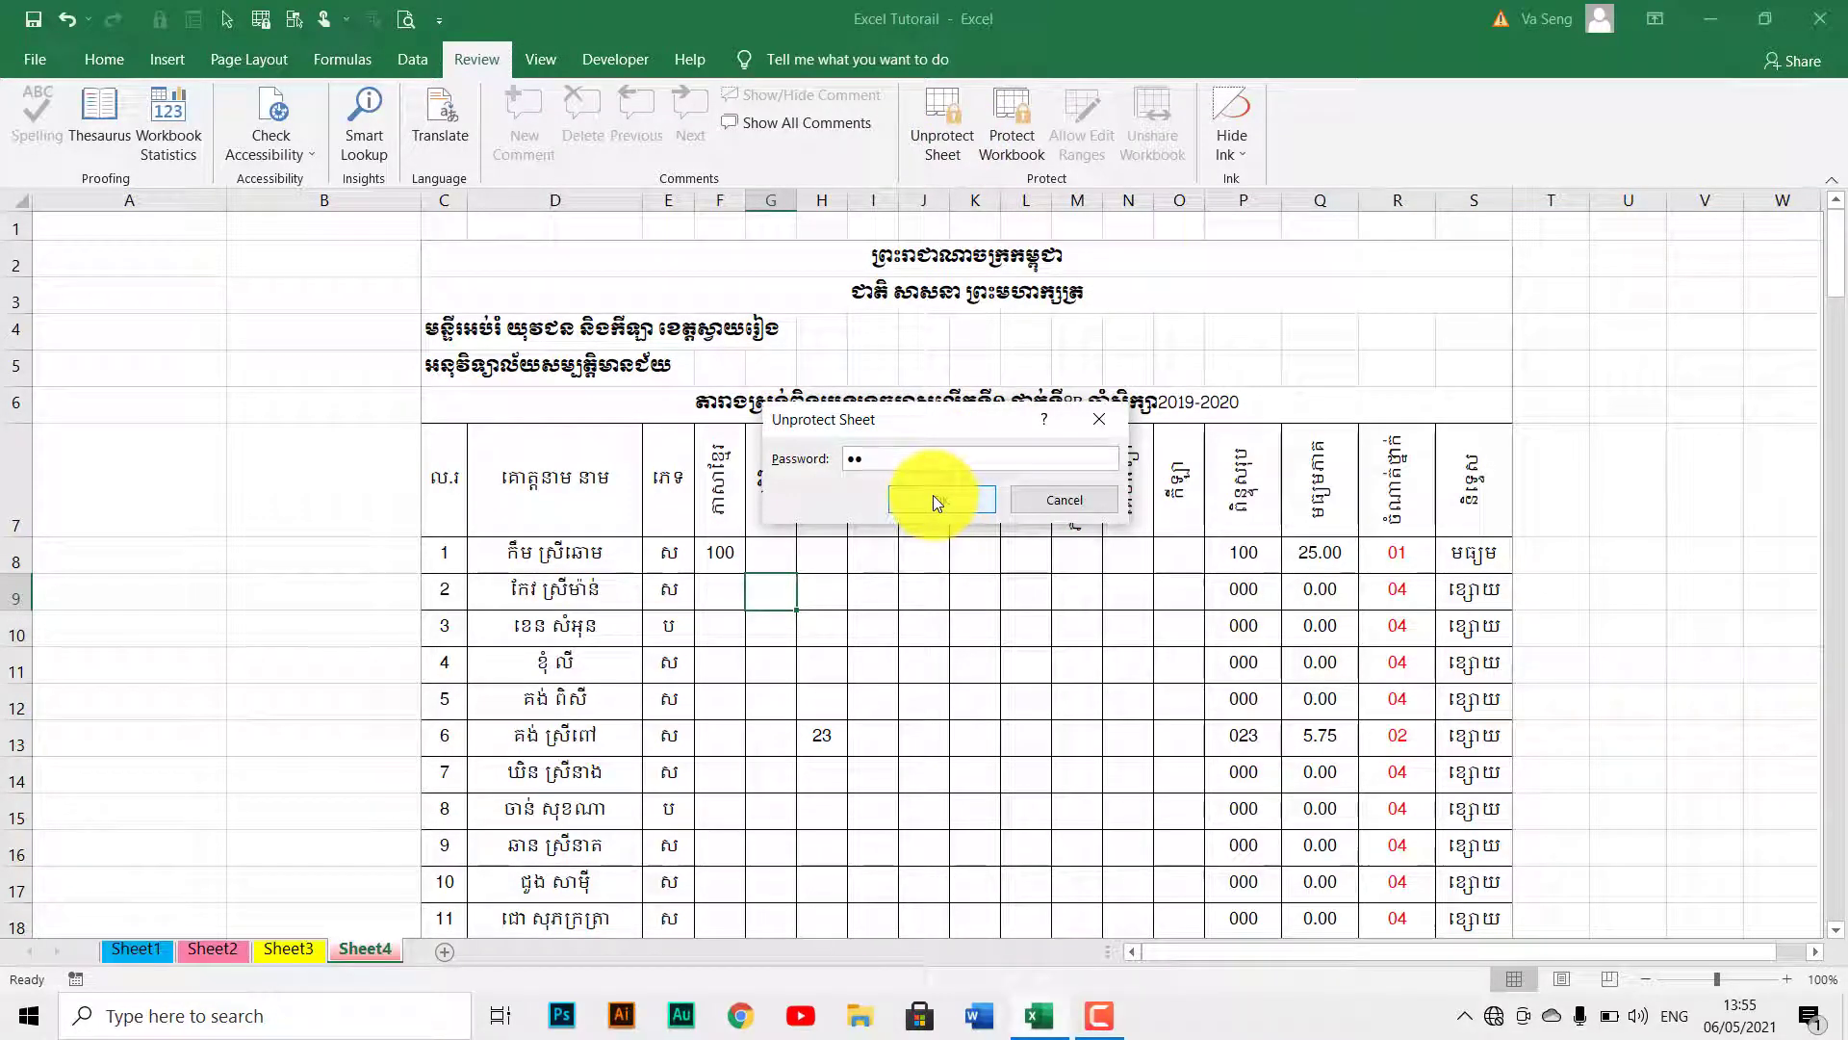
pyautogui.click(933, 498)
pyautogui.click(837, 594)
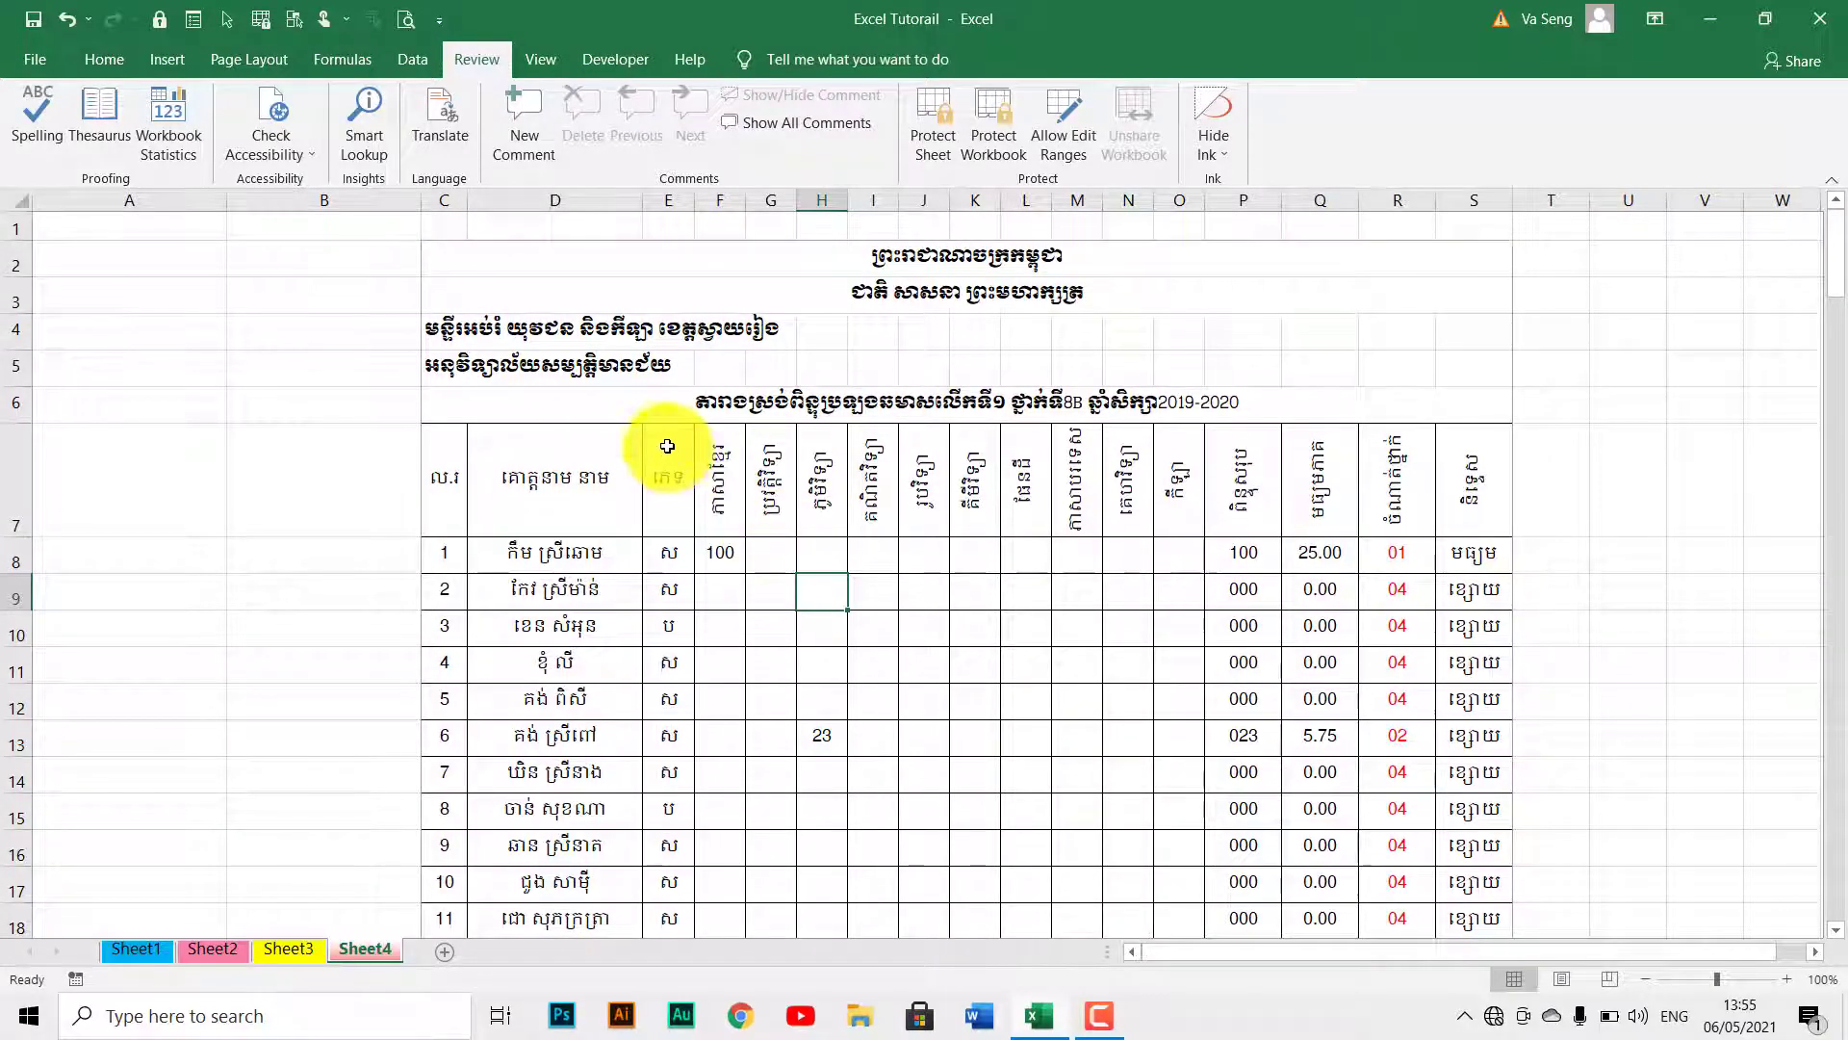
pyautogui.click(167, 60)
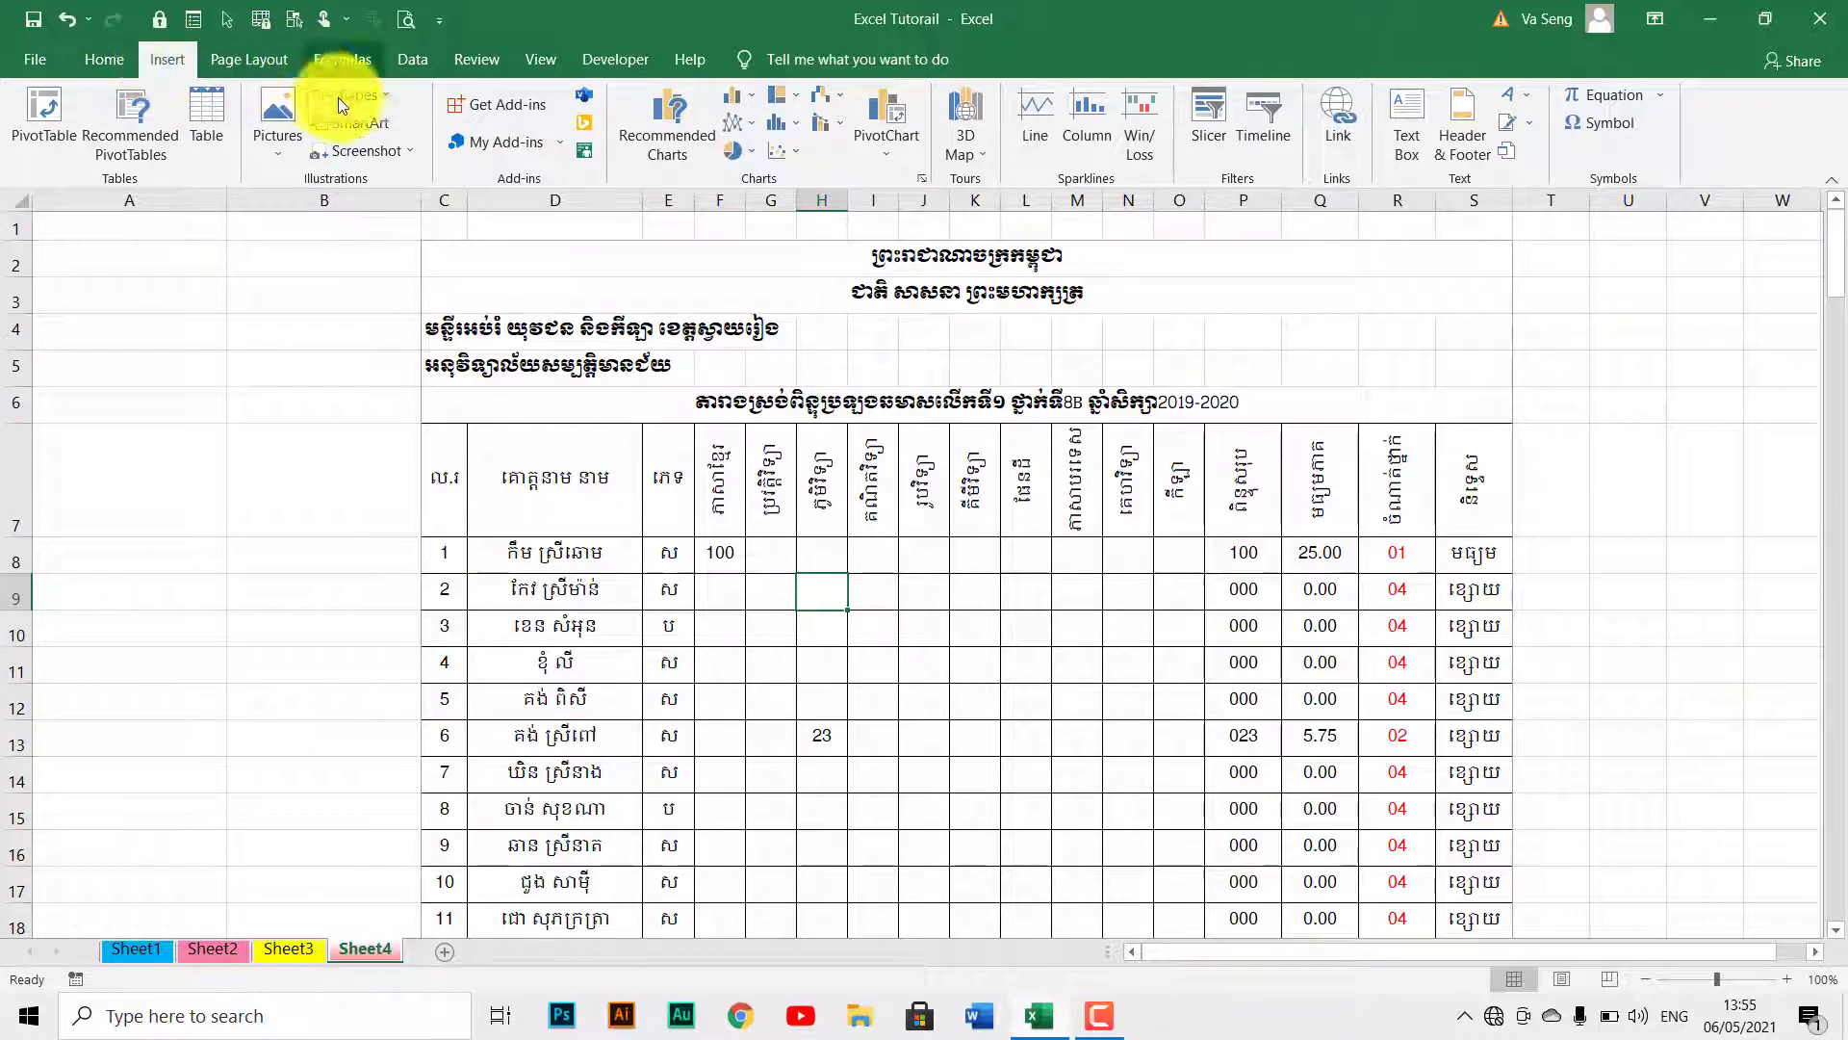
# Draw a small rectangle near U2, right of the table, and give it a blue style.
pyautogui.click(379, 95)
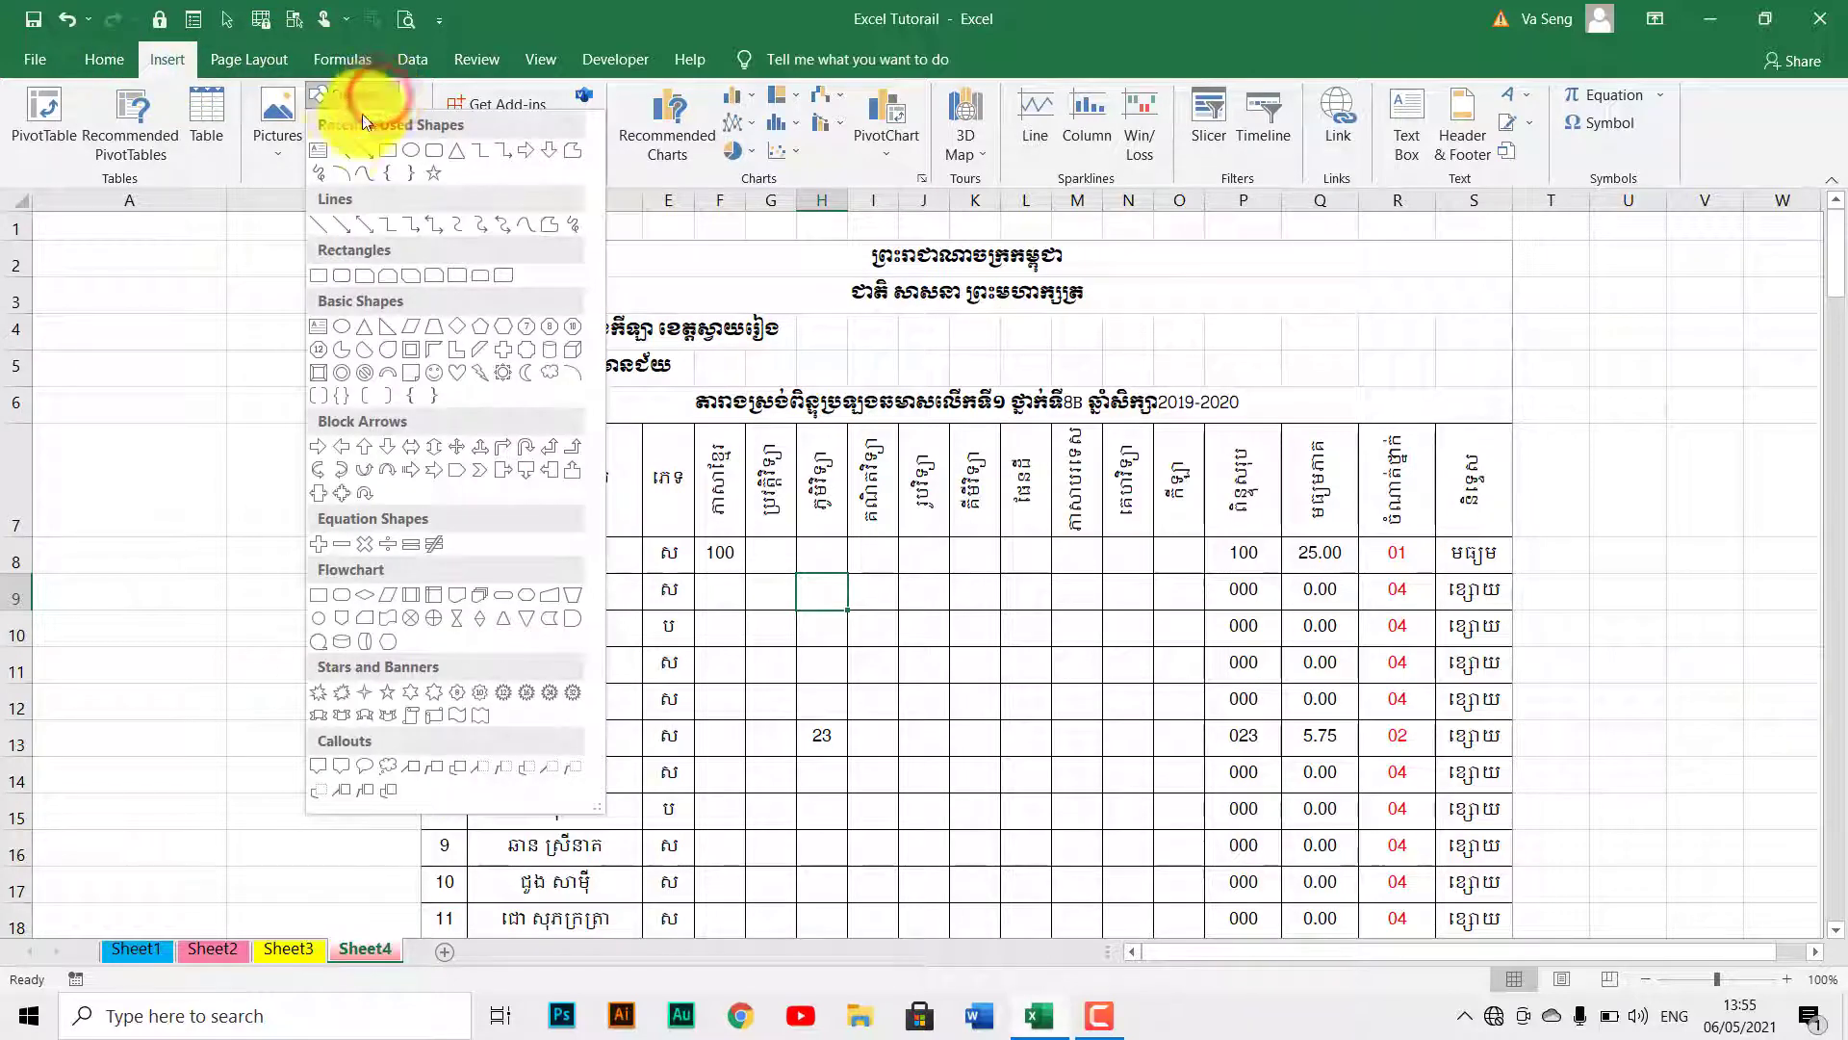
pyautogui.click(435, 147)
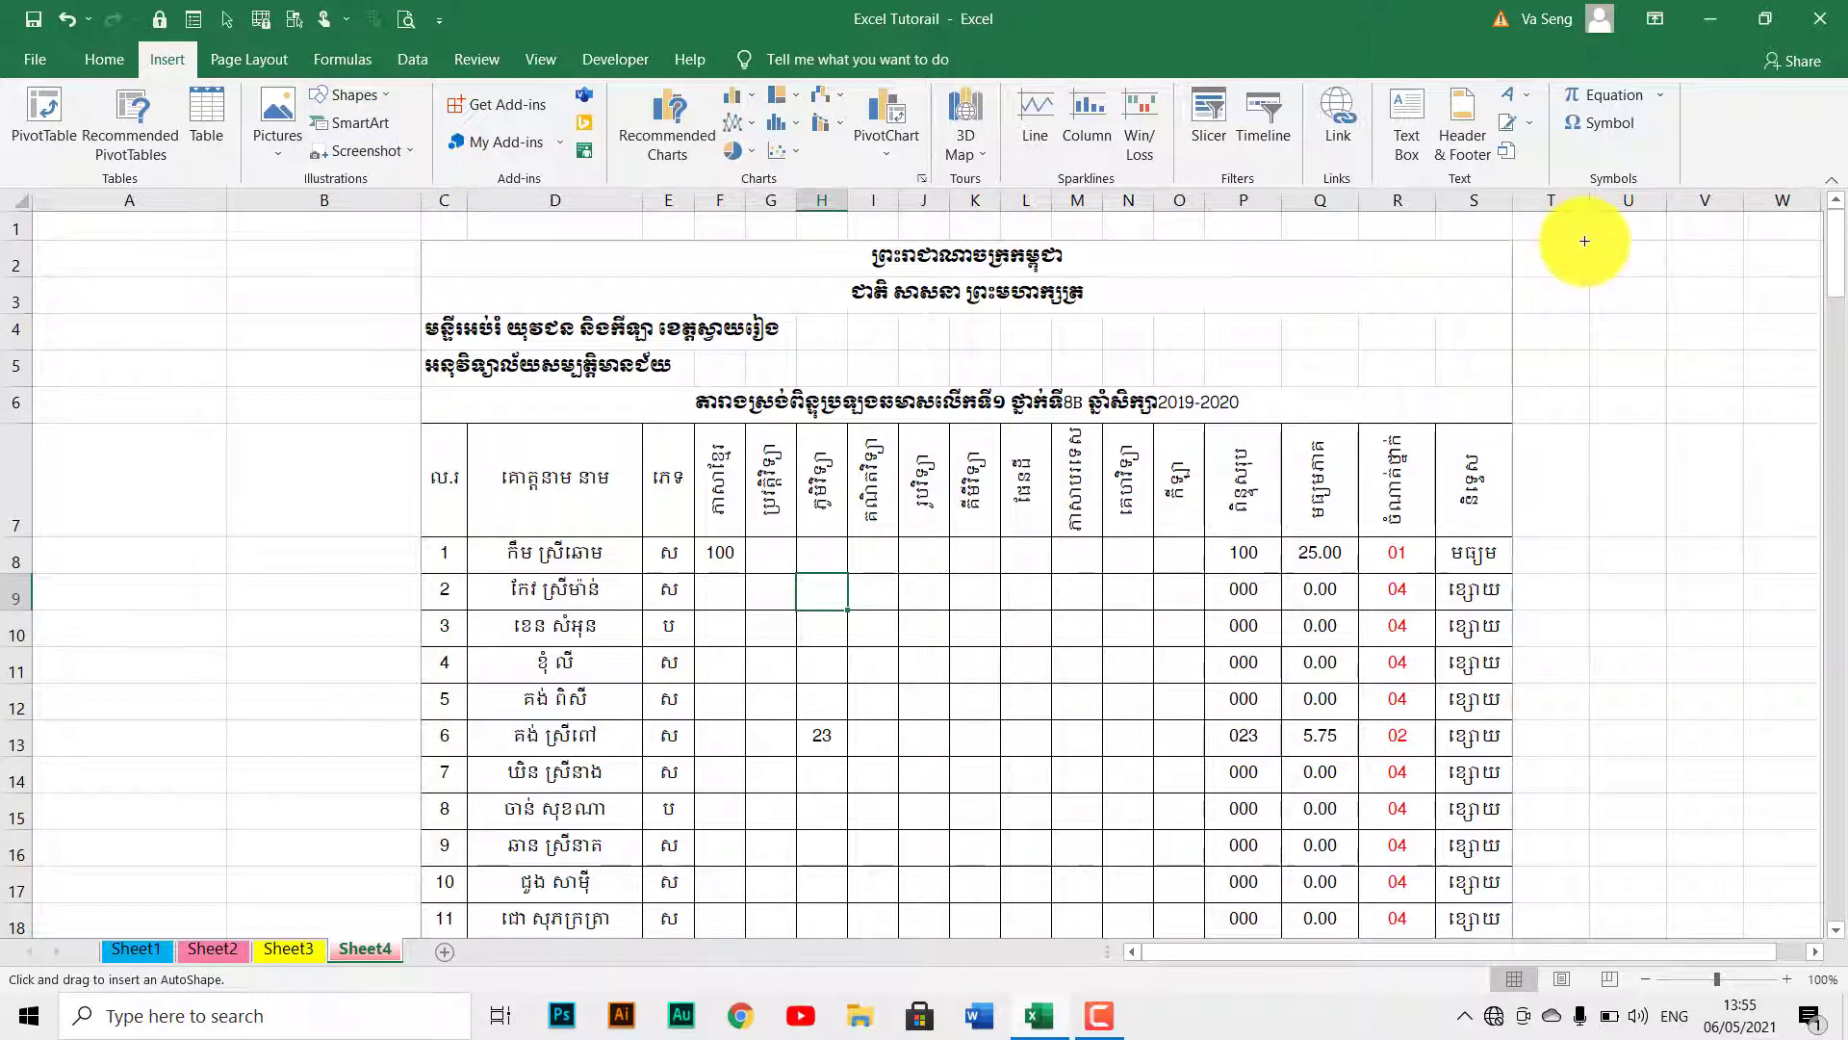
pyautogui.moveTo(1590, 241)
pyautogui.mouseDown()
pyautogui.moveTo(1691, 256)
pyautogui.moveTo(1704, 277)
pyautogui.mouseUp()
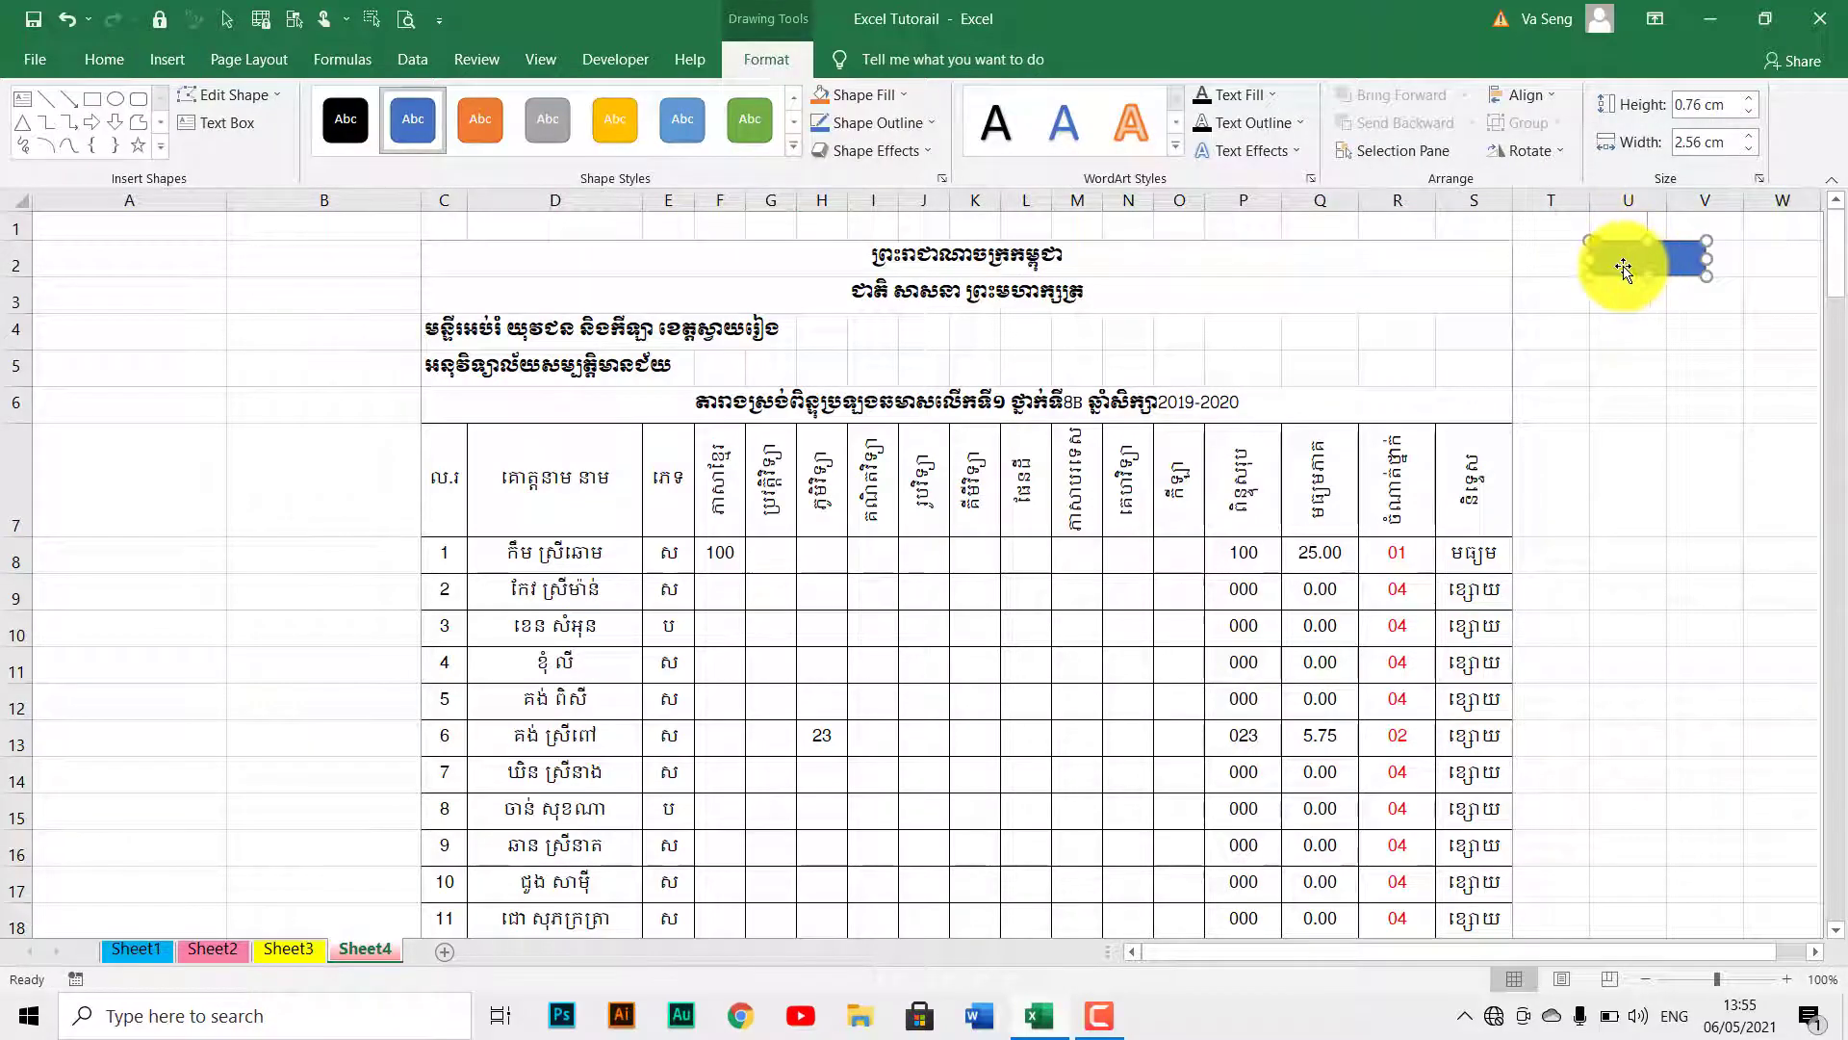
pyautogui.click(794, 150)
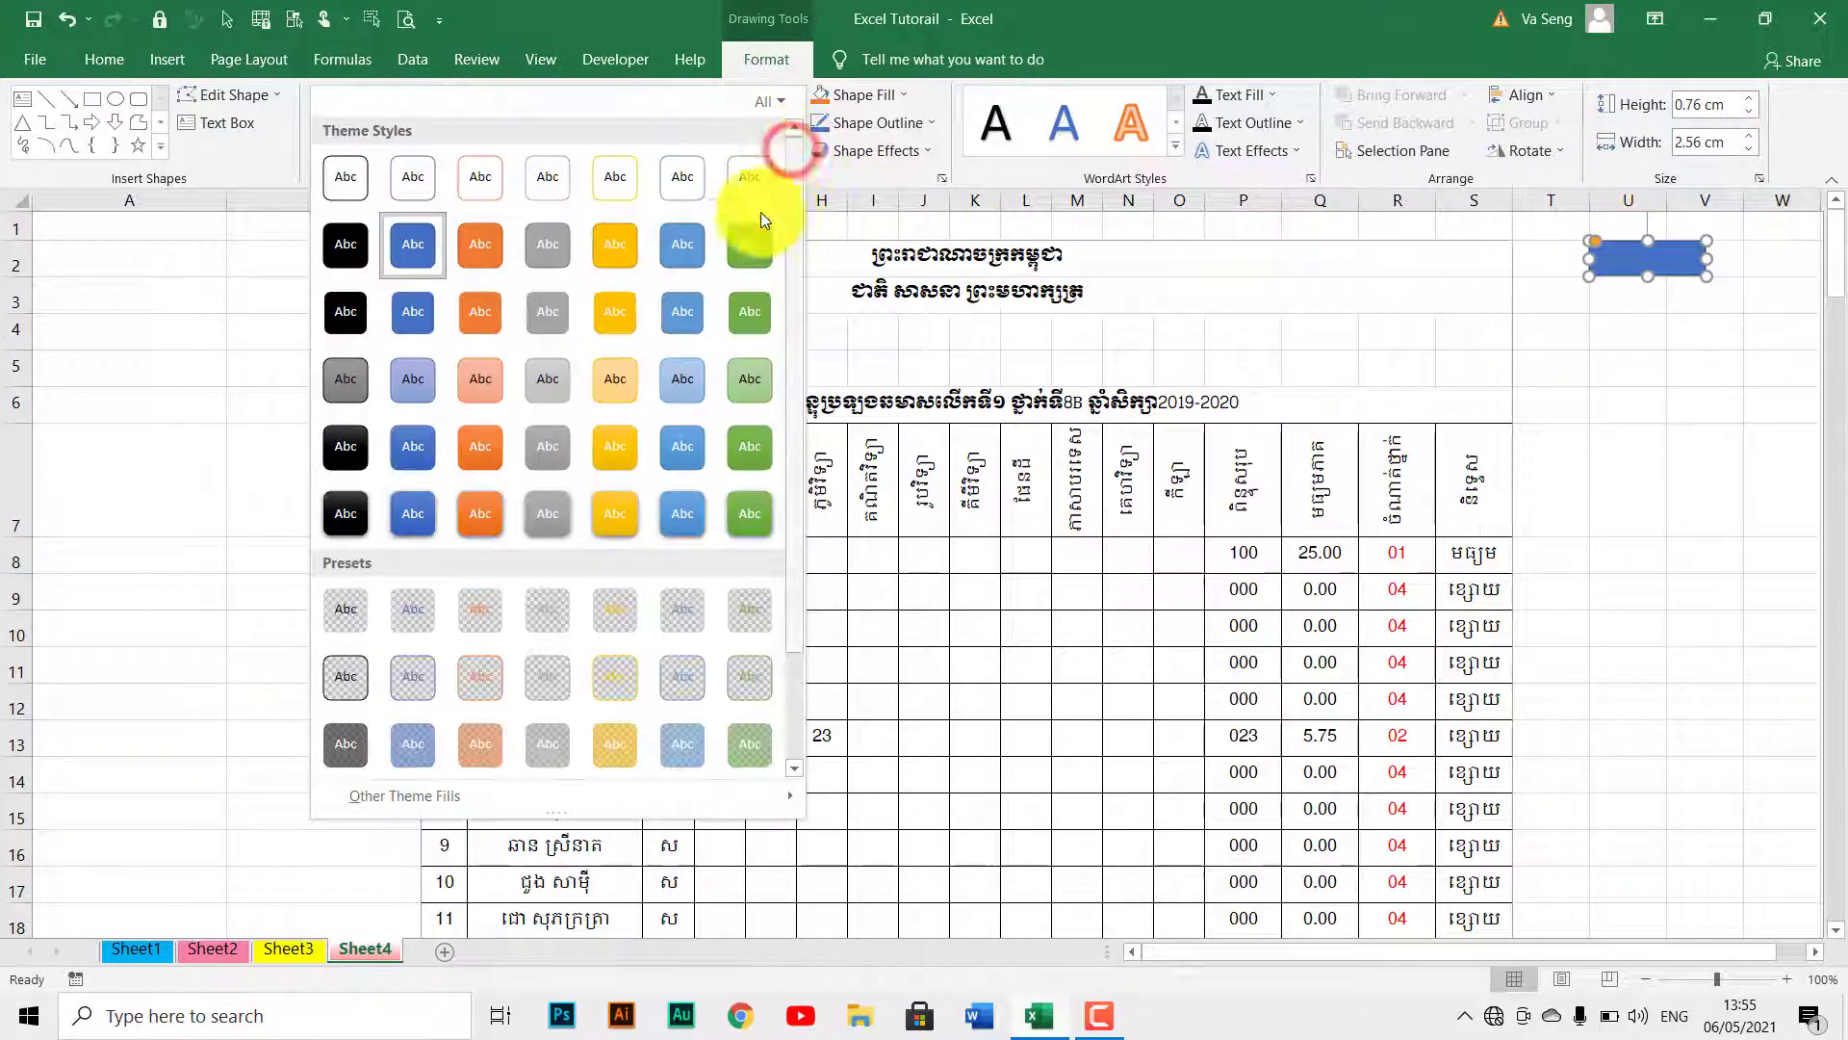
pyautogui.click(690, 502)
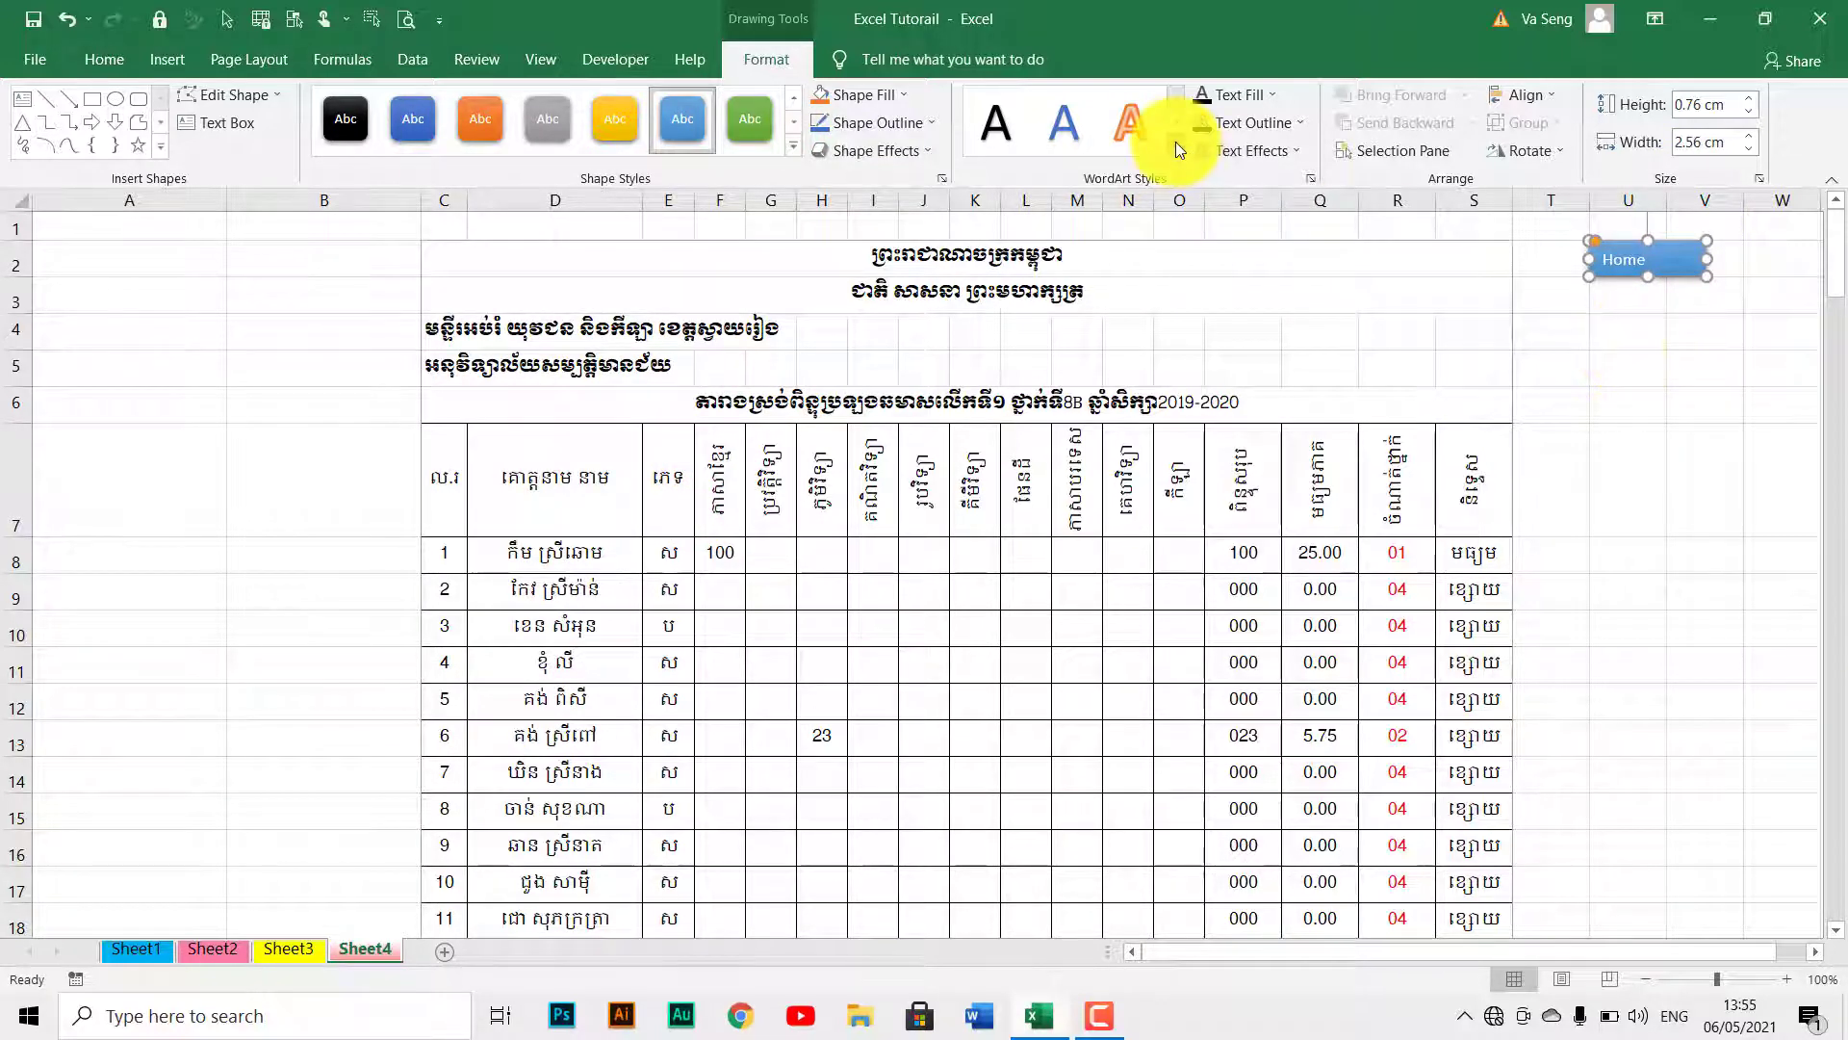
# Center the Home label horizontally and vertically in the shape, then deselect it.
pyautogui.click(94, 56)
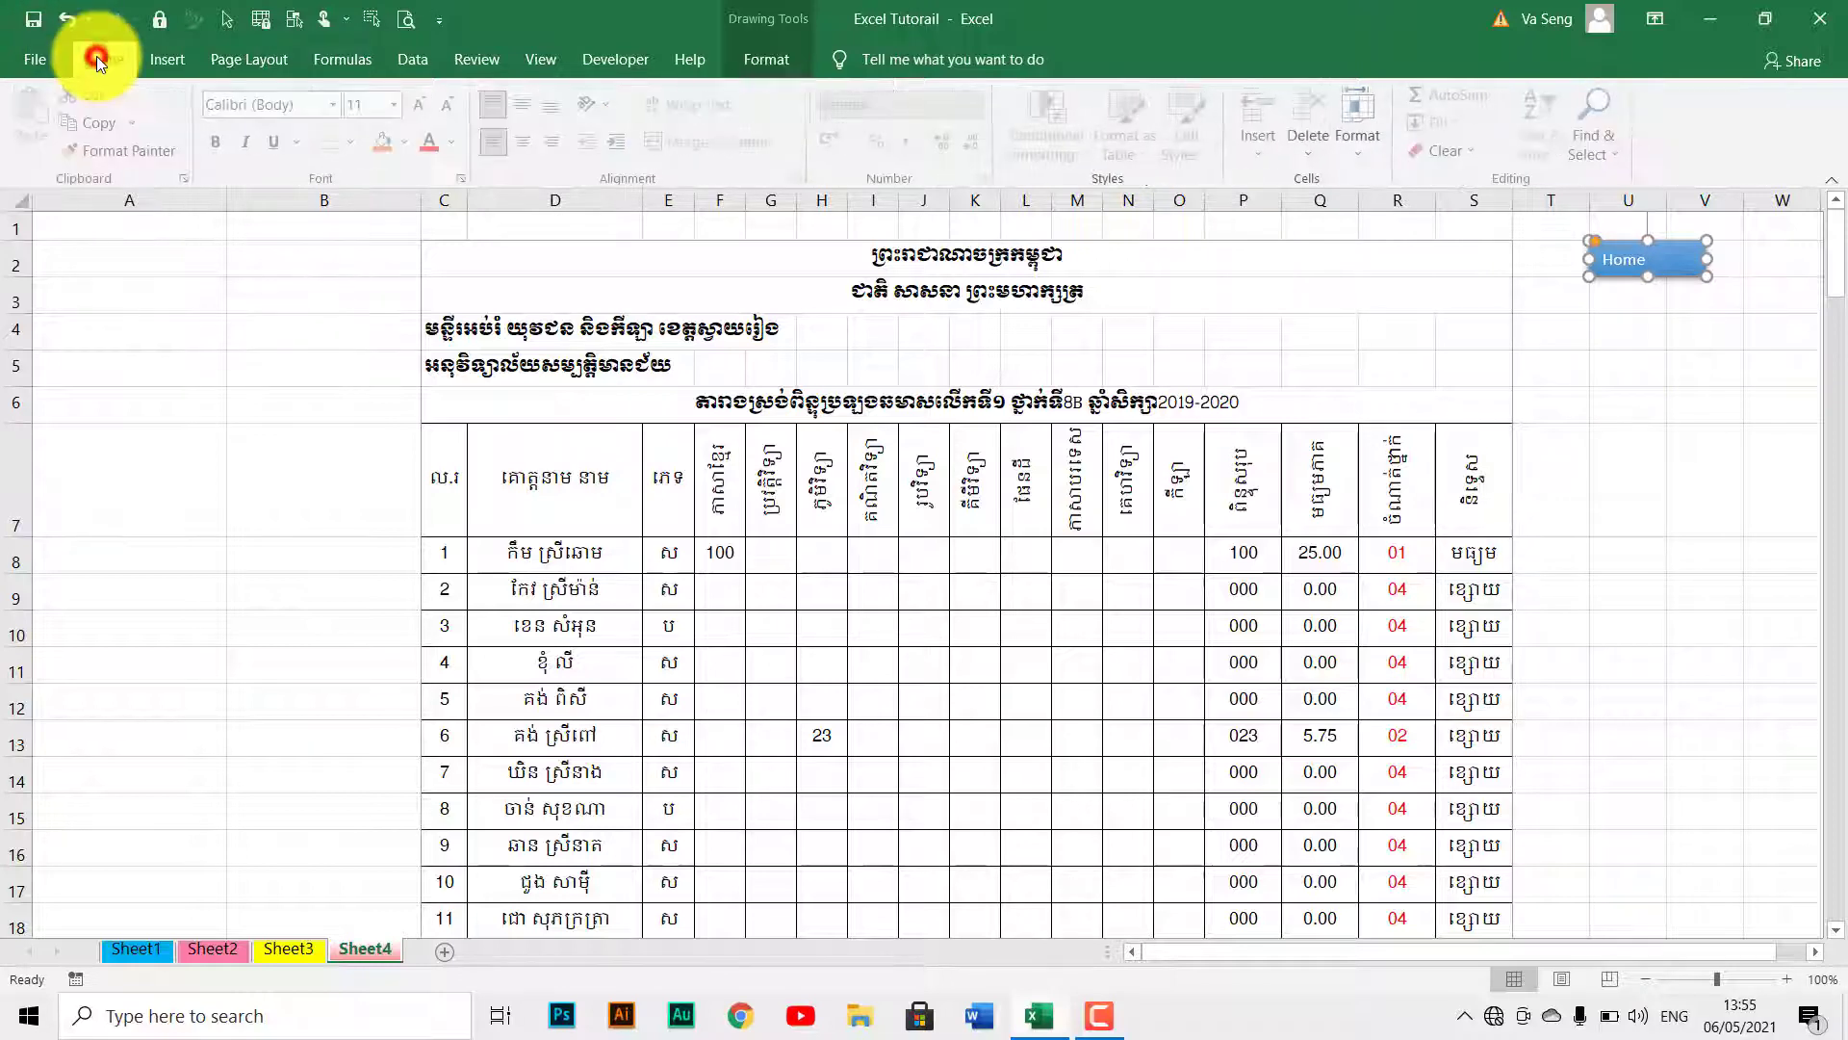
pyautogui.click(522, 138)
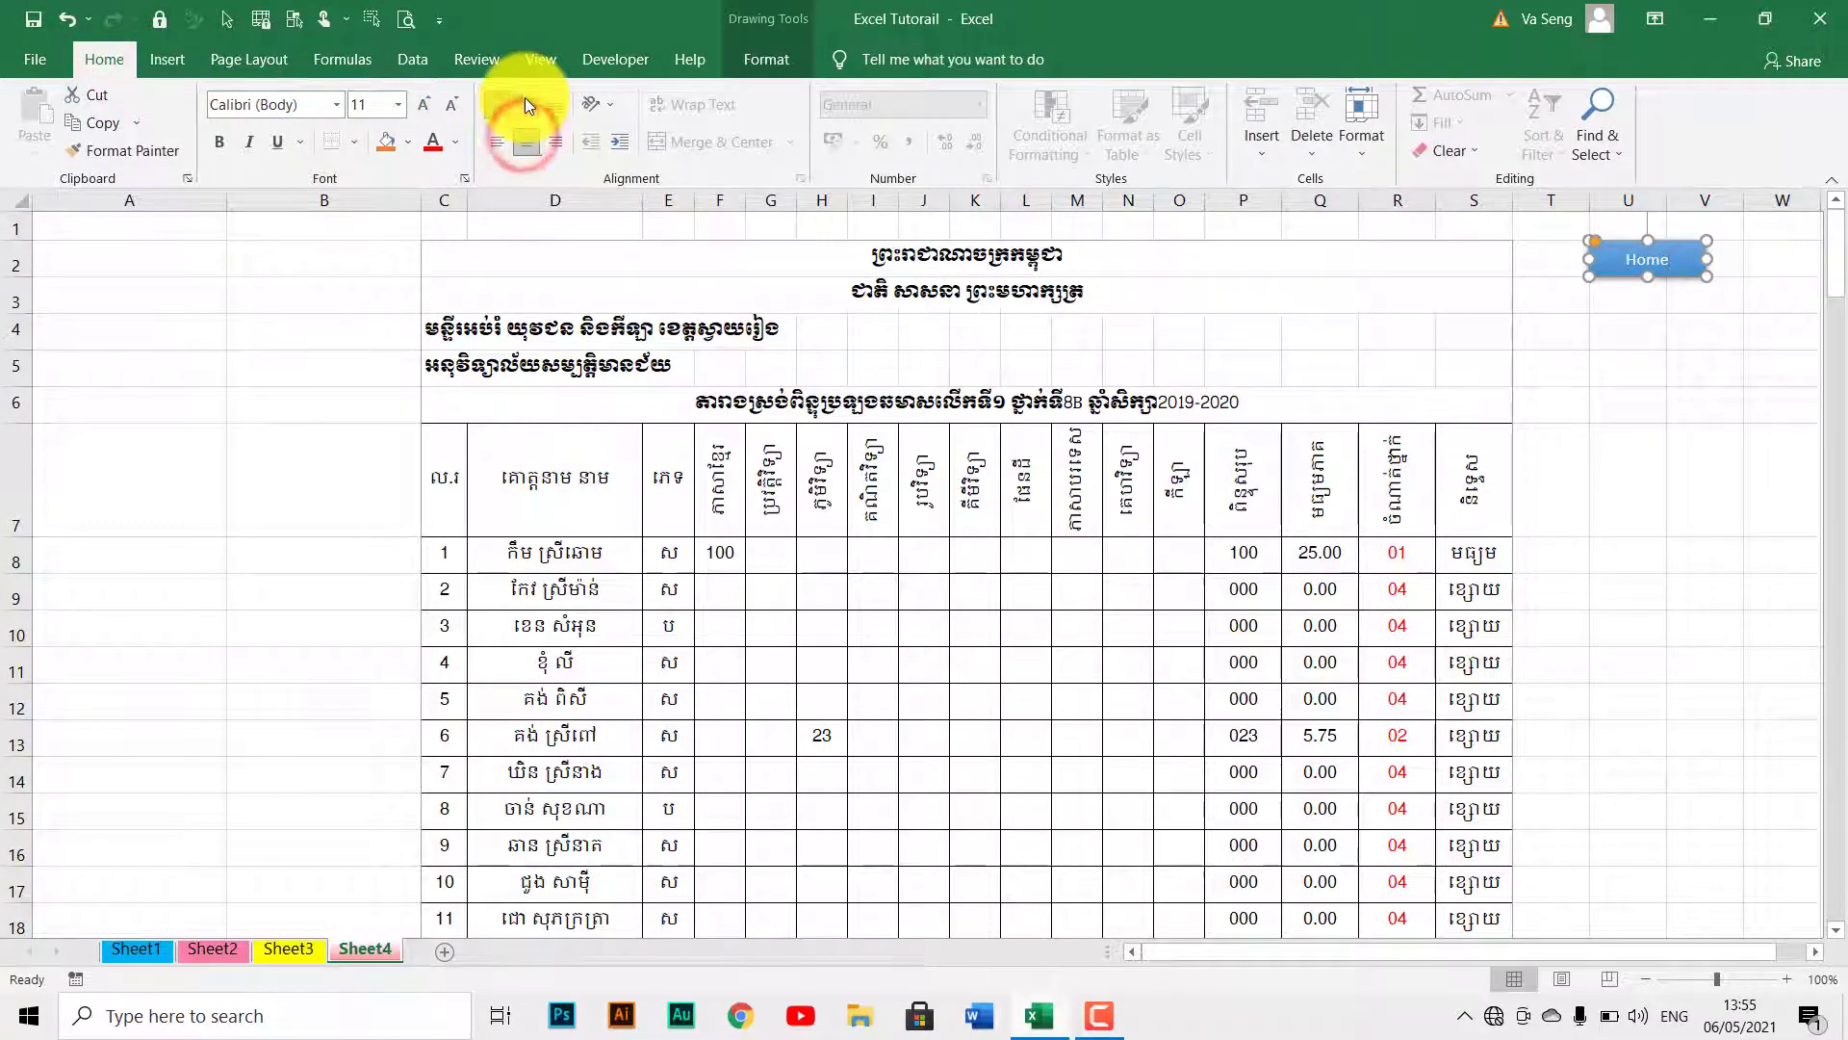
pyautogui.click(525, 101)
pyautogui.click(1809, 412)
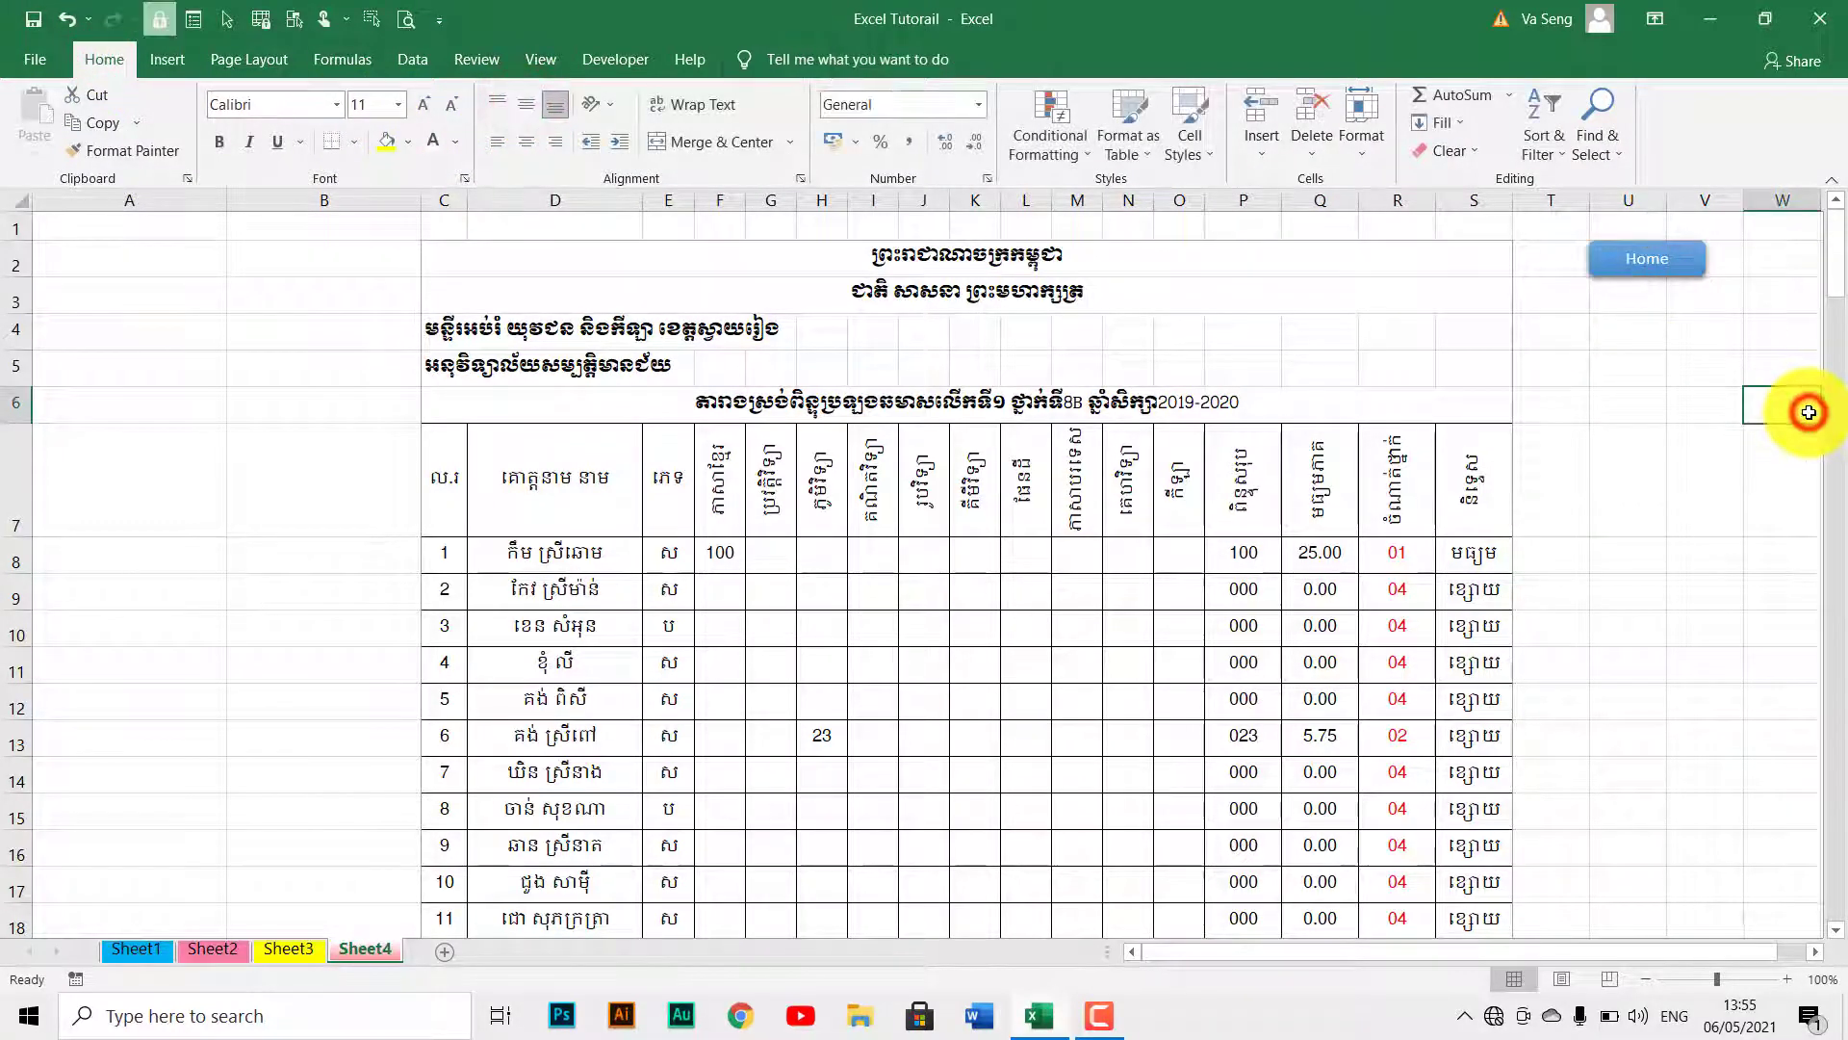
# Link the Home shape to Sheet1 as a place in this document, then deselect it.
pyautogui.click(1612, 267)
pyautogui.rightClick(1612, 267)
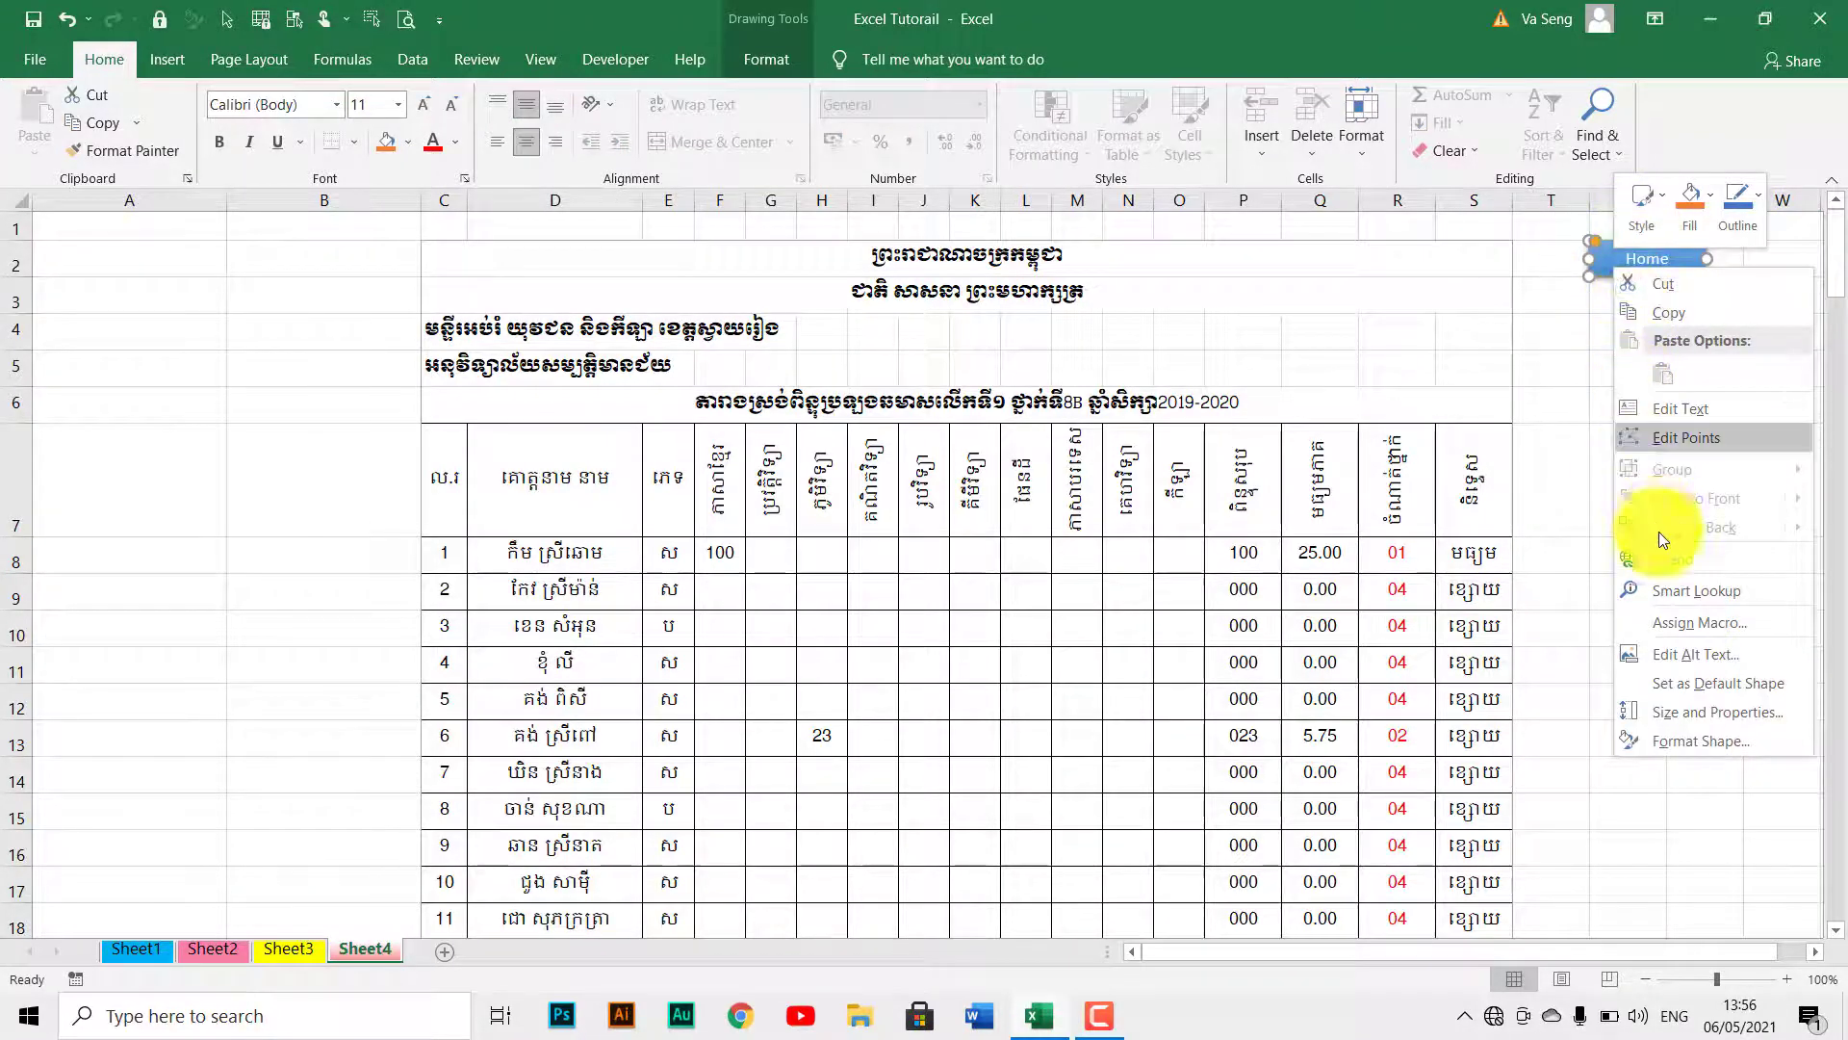
pyautogui.click(1729, 560)
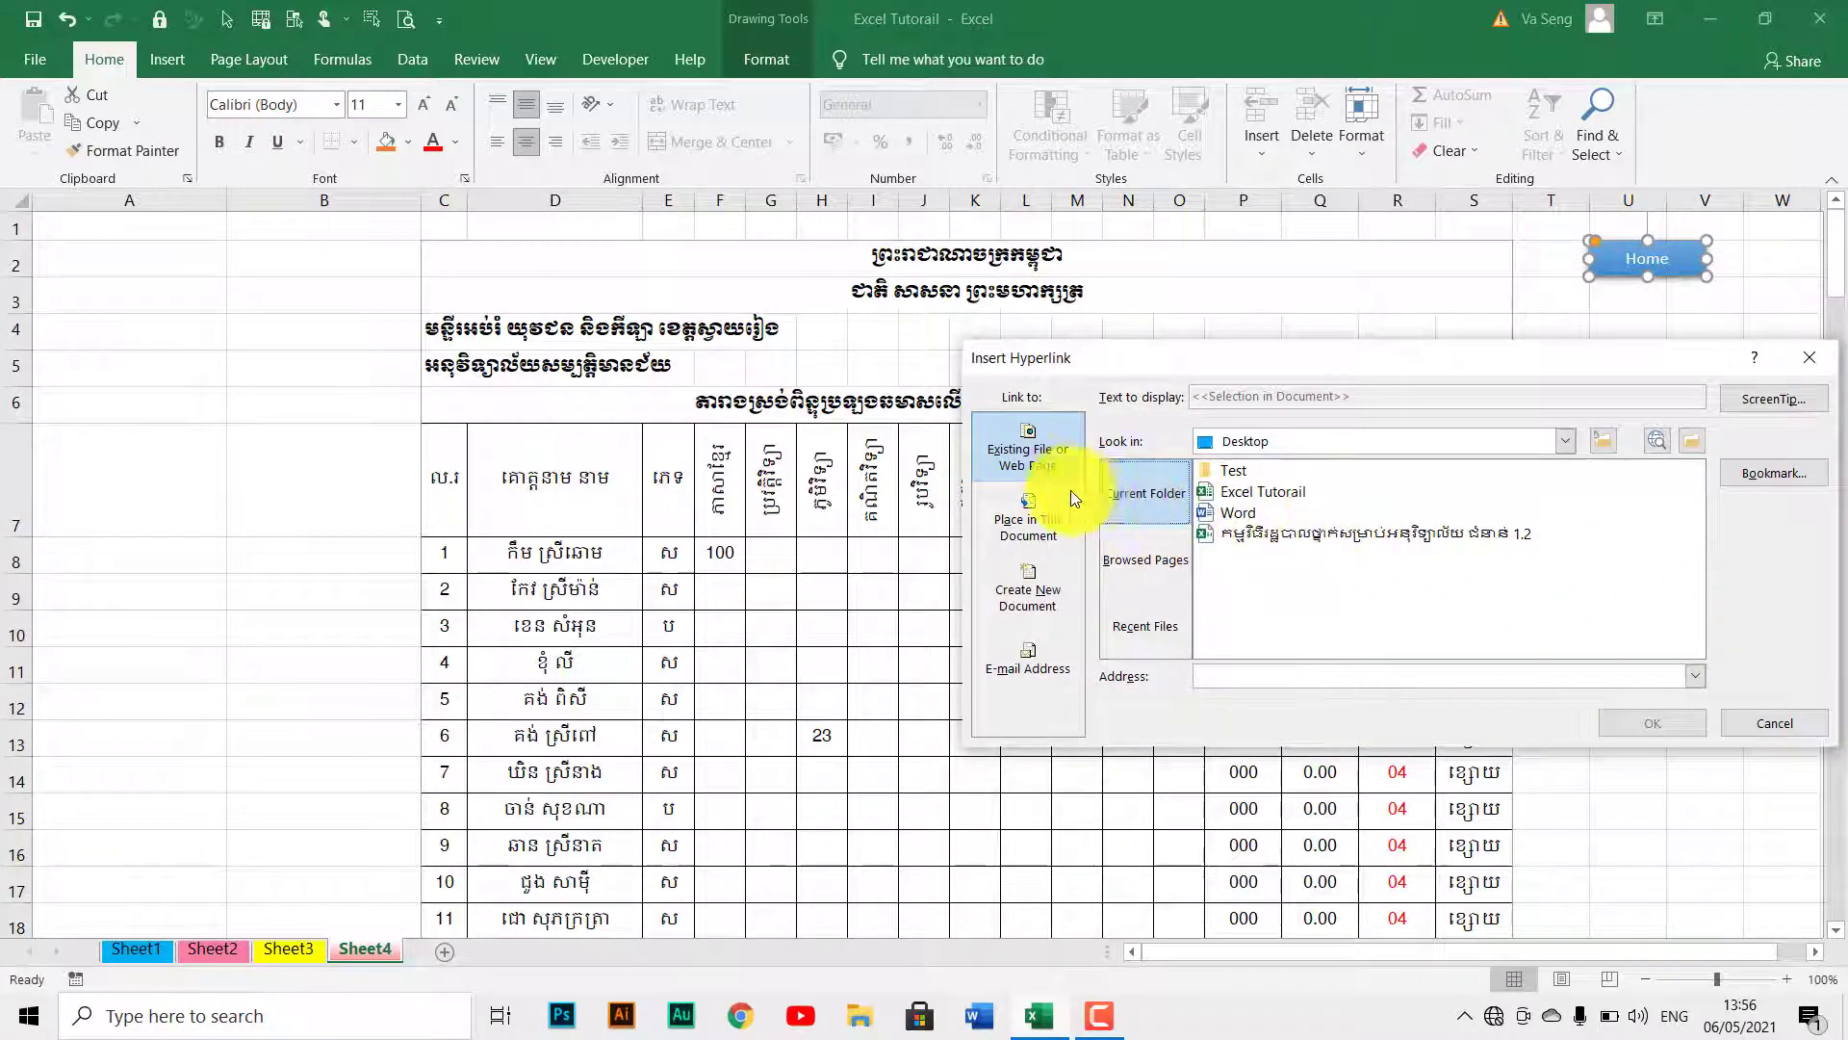
pyautogui.click(1015, 523)
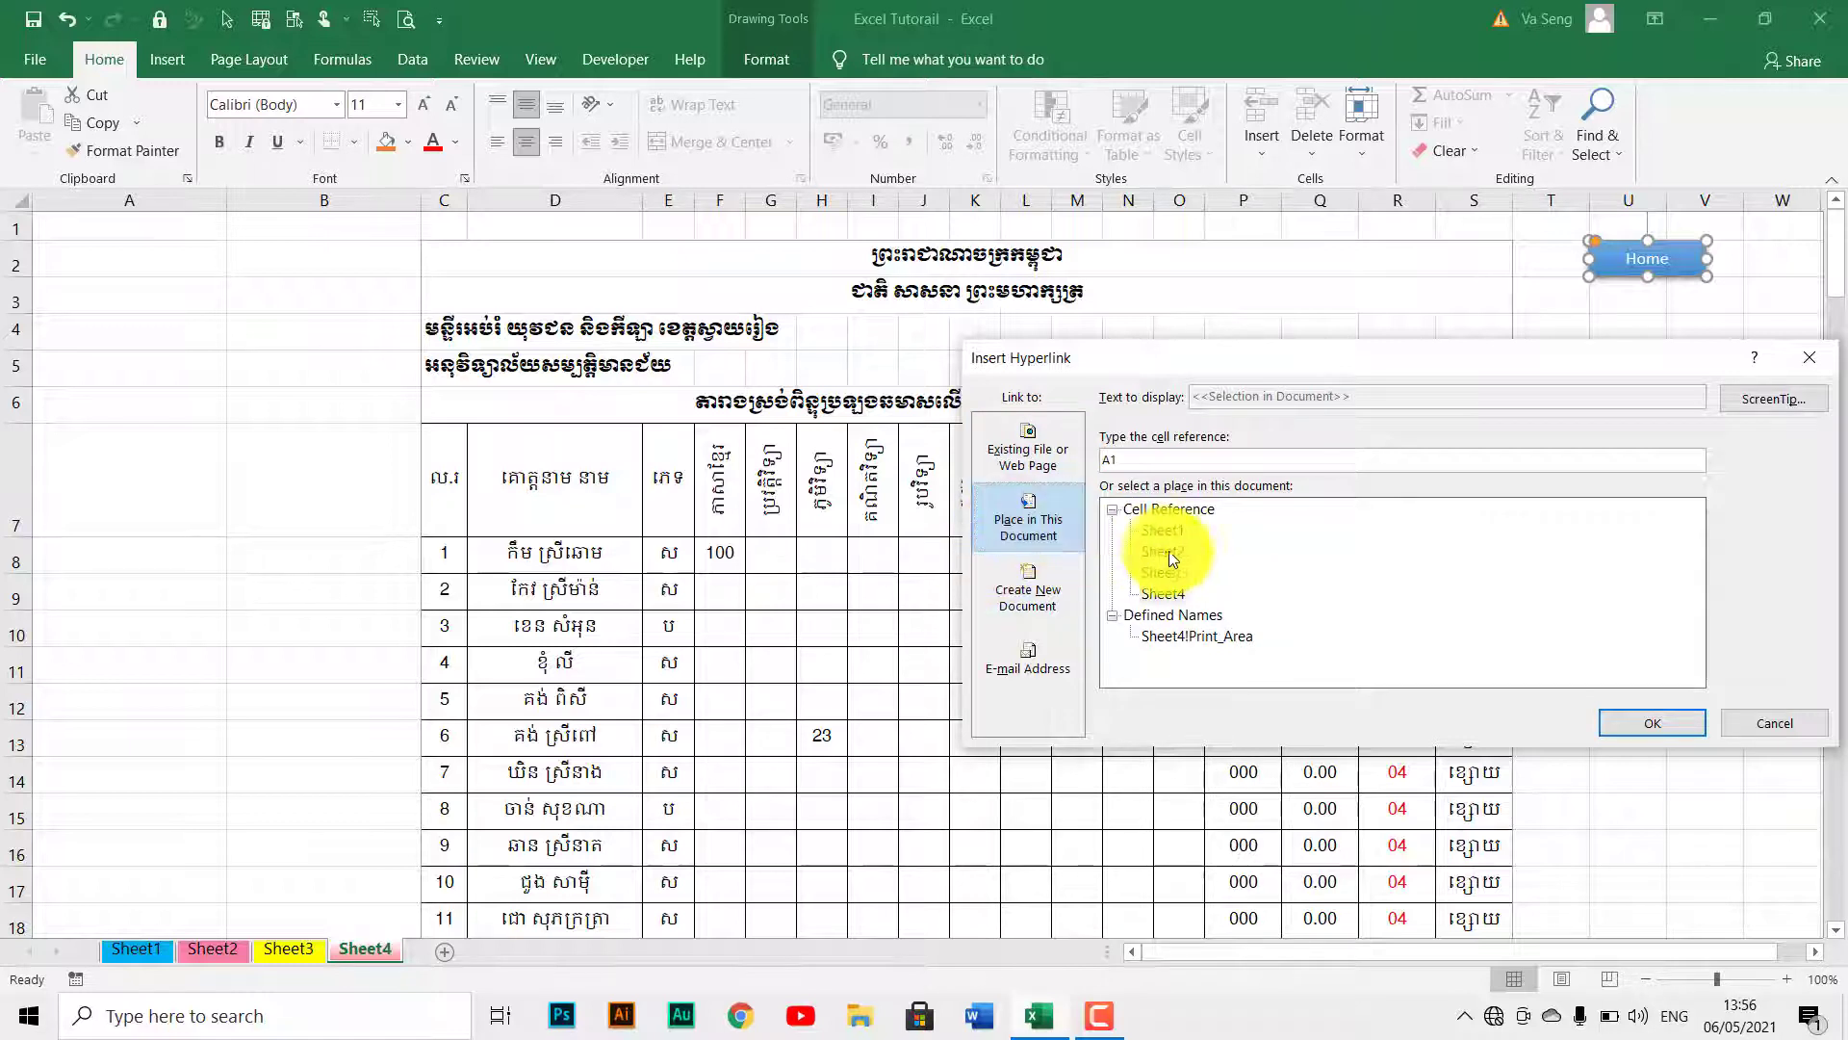
pyautogui.click(1176, 528)
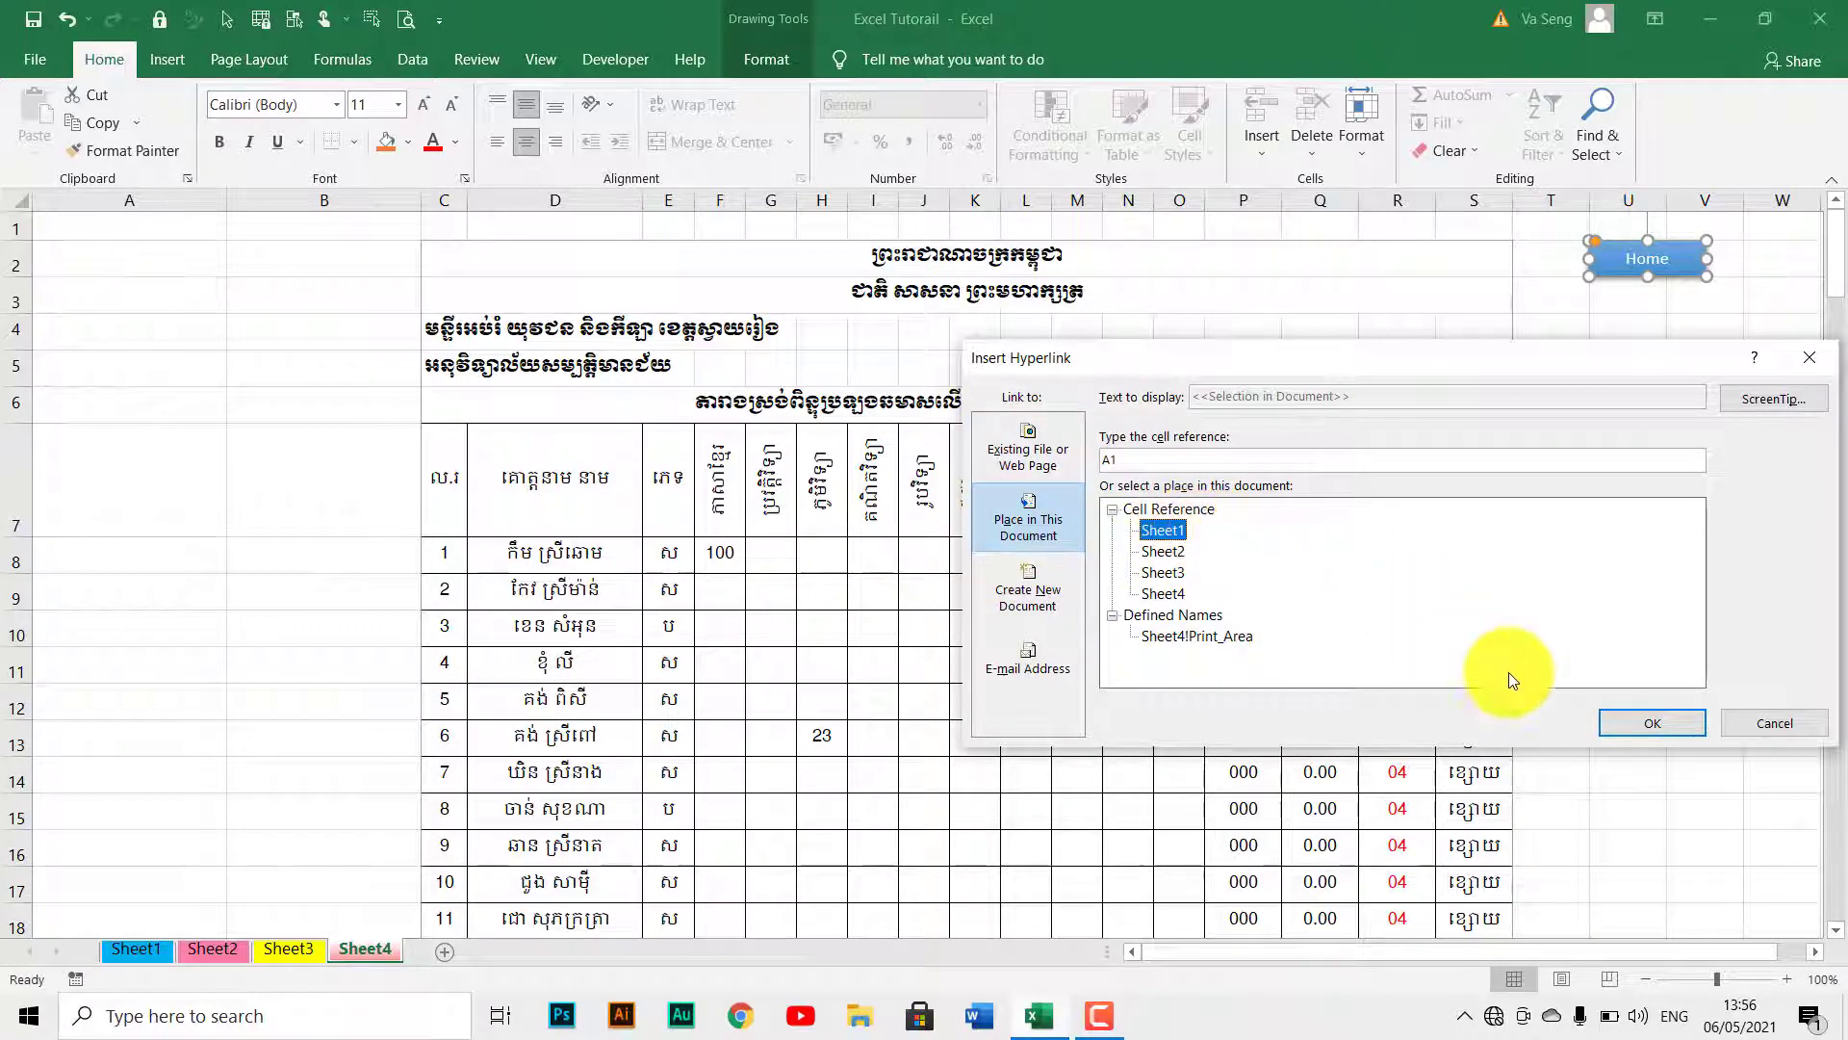
pyautogui.click(1627, 726)
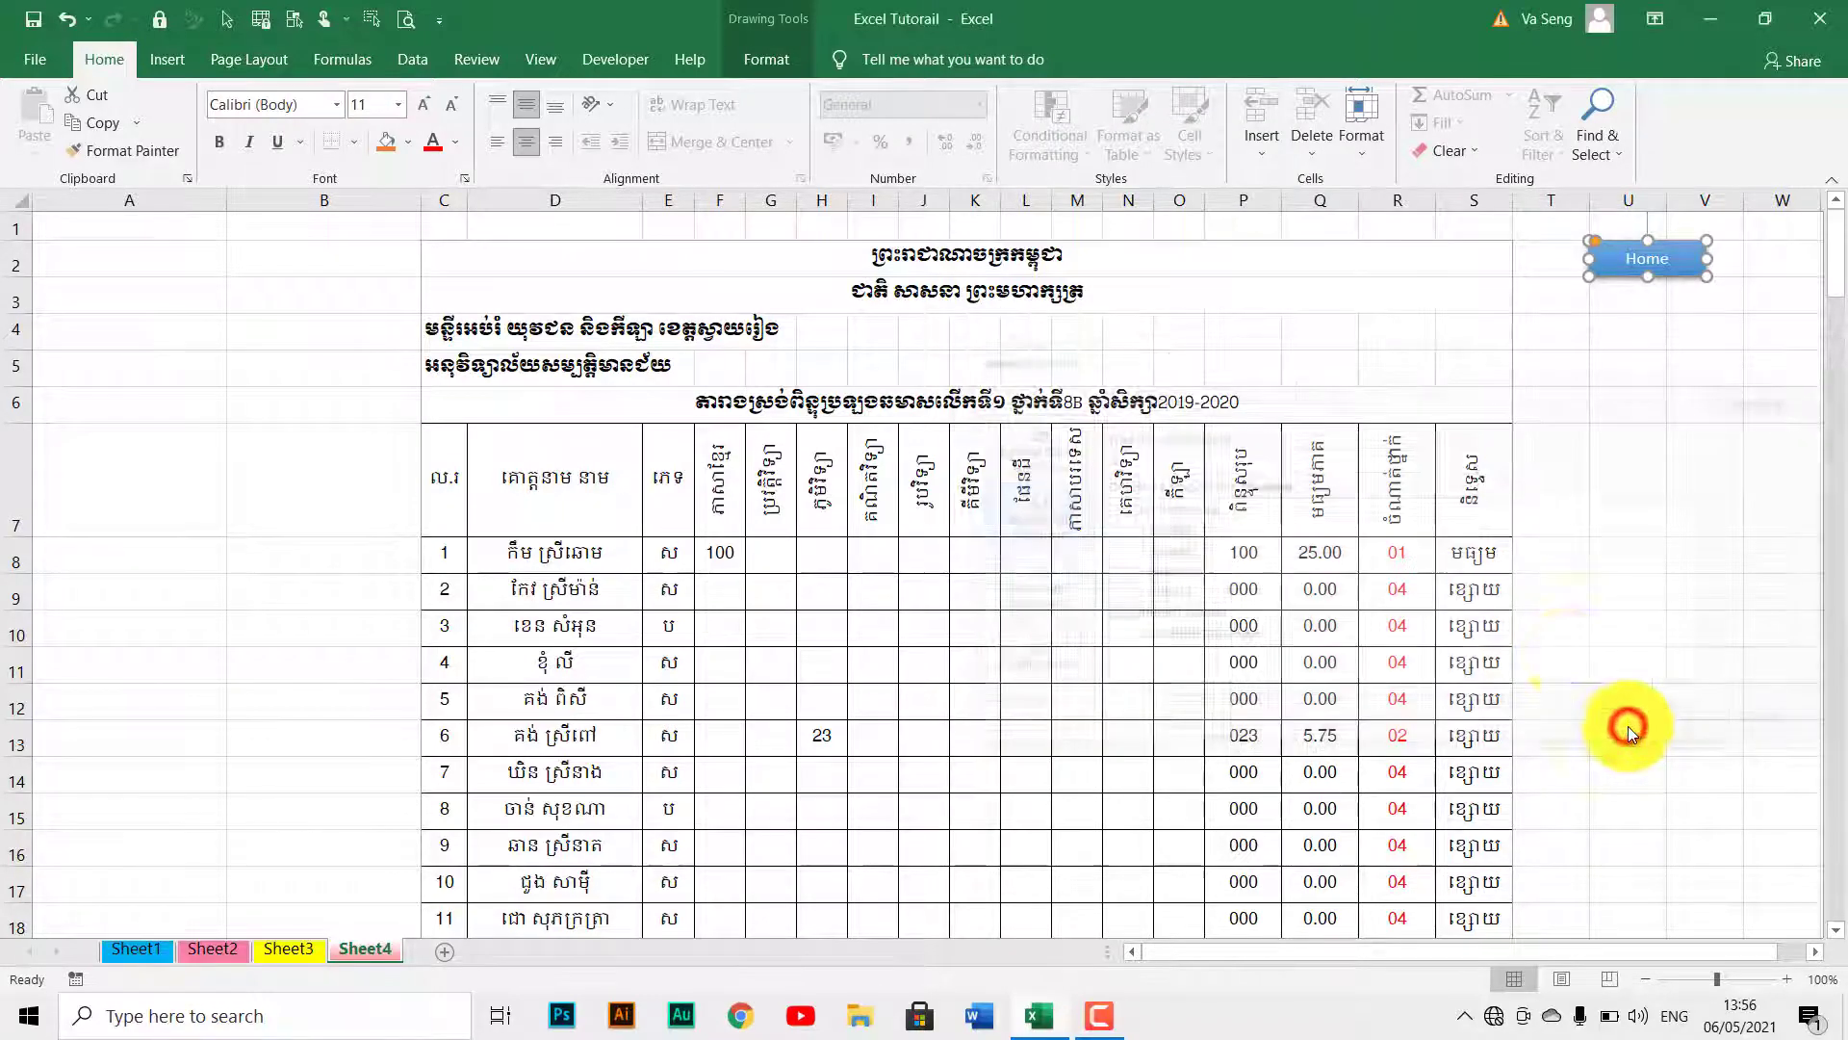
pyautogui.click(1564, 655)
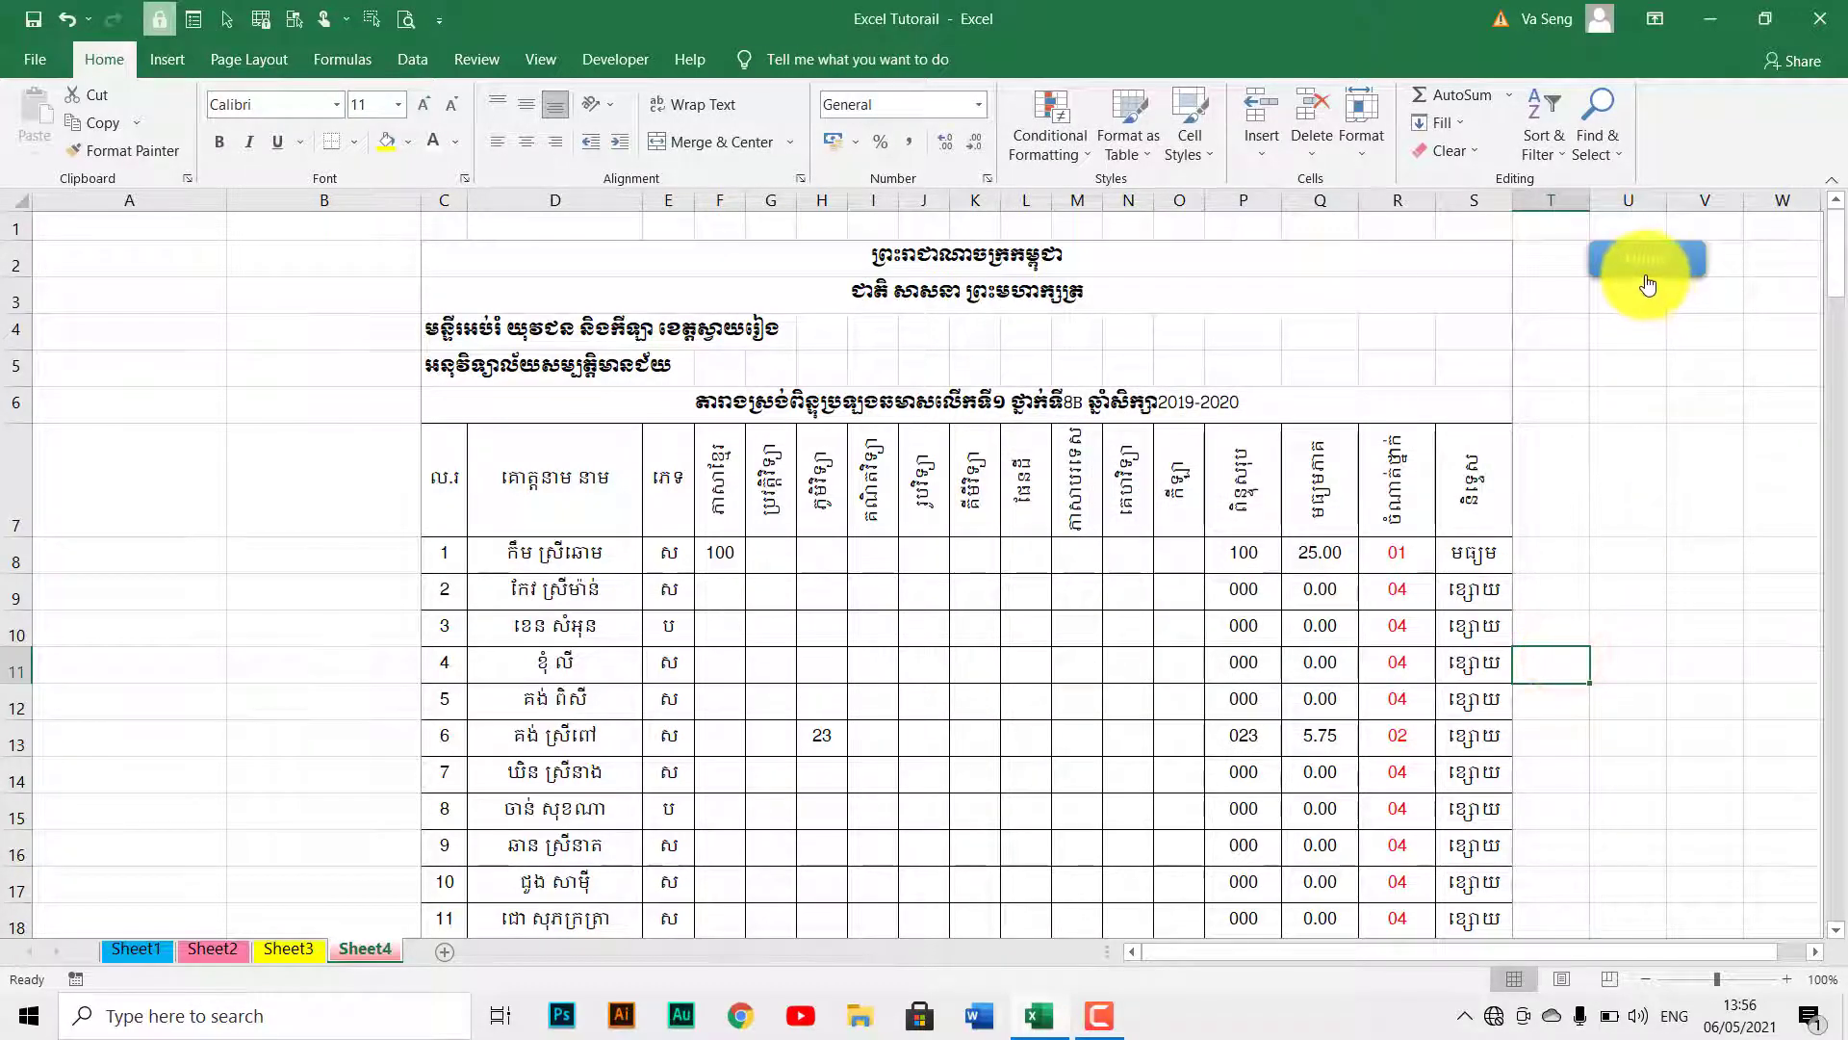
# Test the Home link to Sheet1 twice, returning to Sheet4 each time.
pyautogui.click(1646, 269)
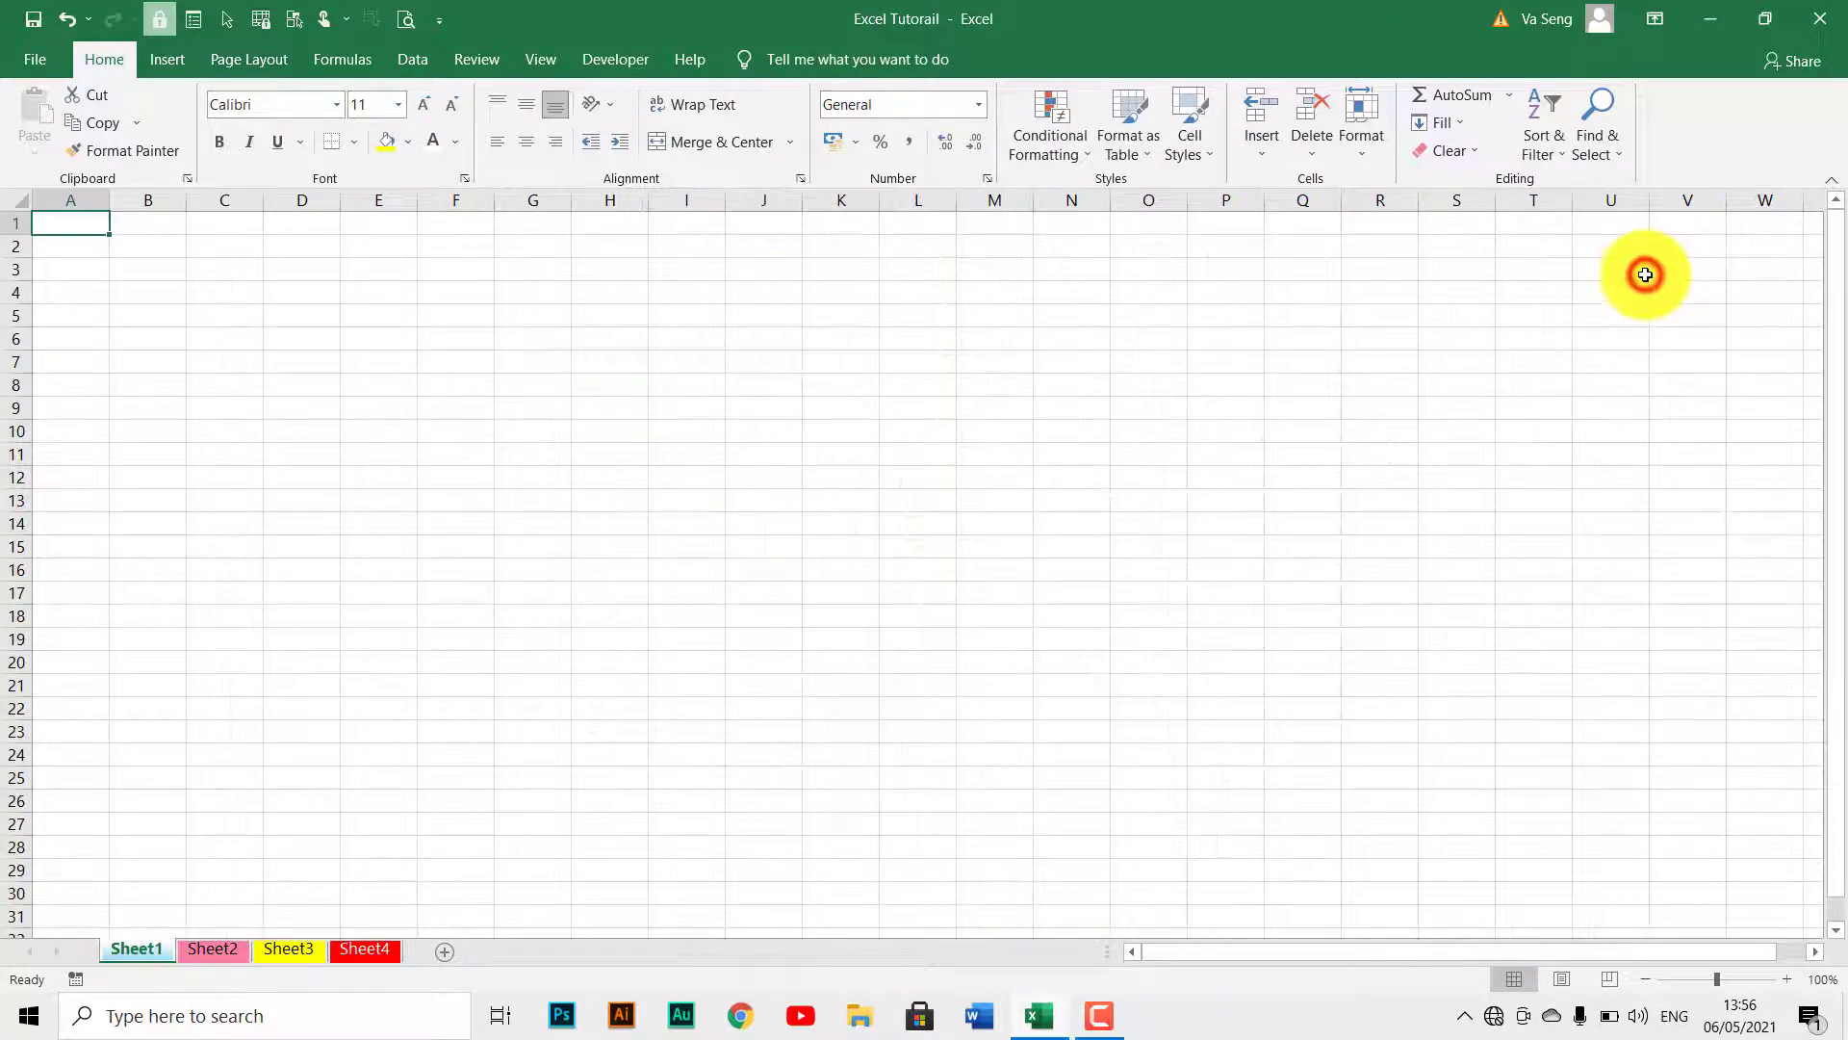
pyautogui.click(379, 948)
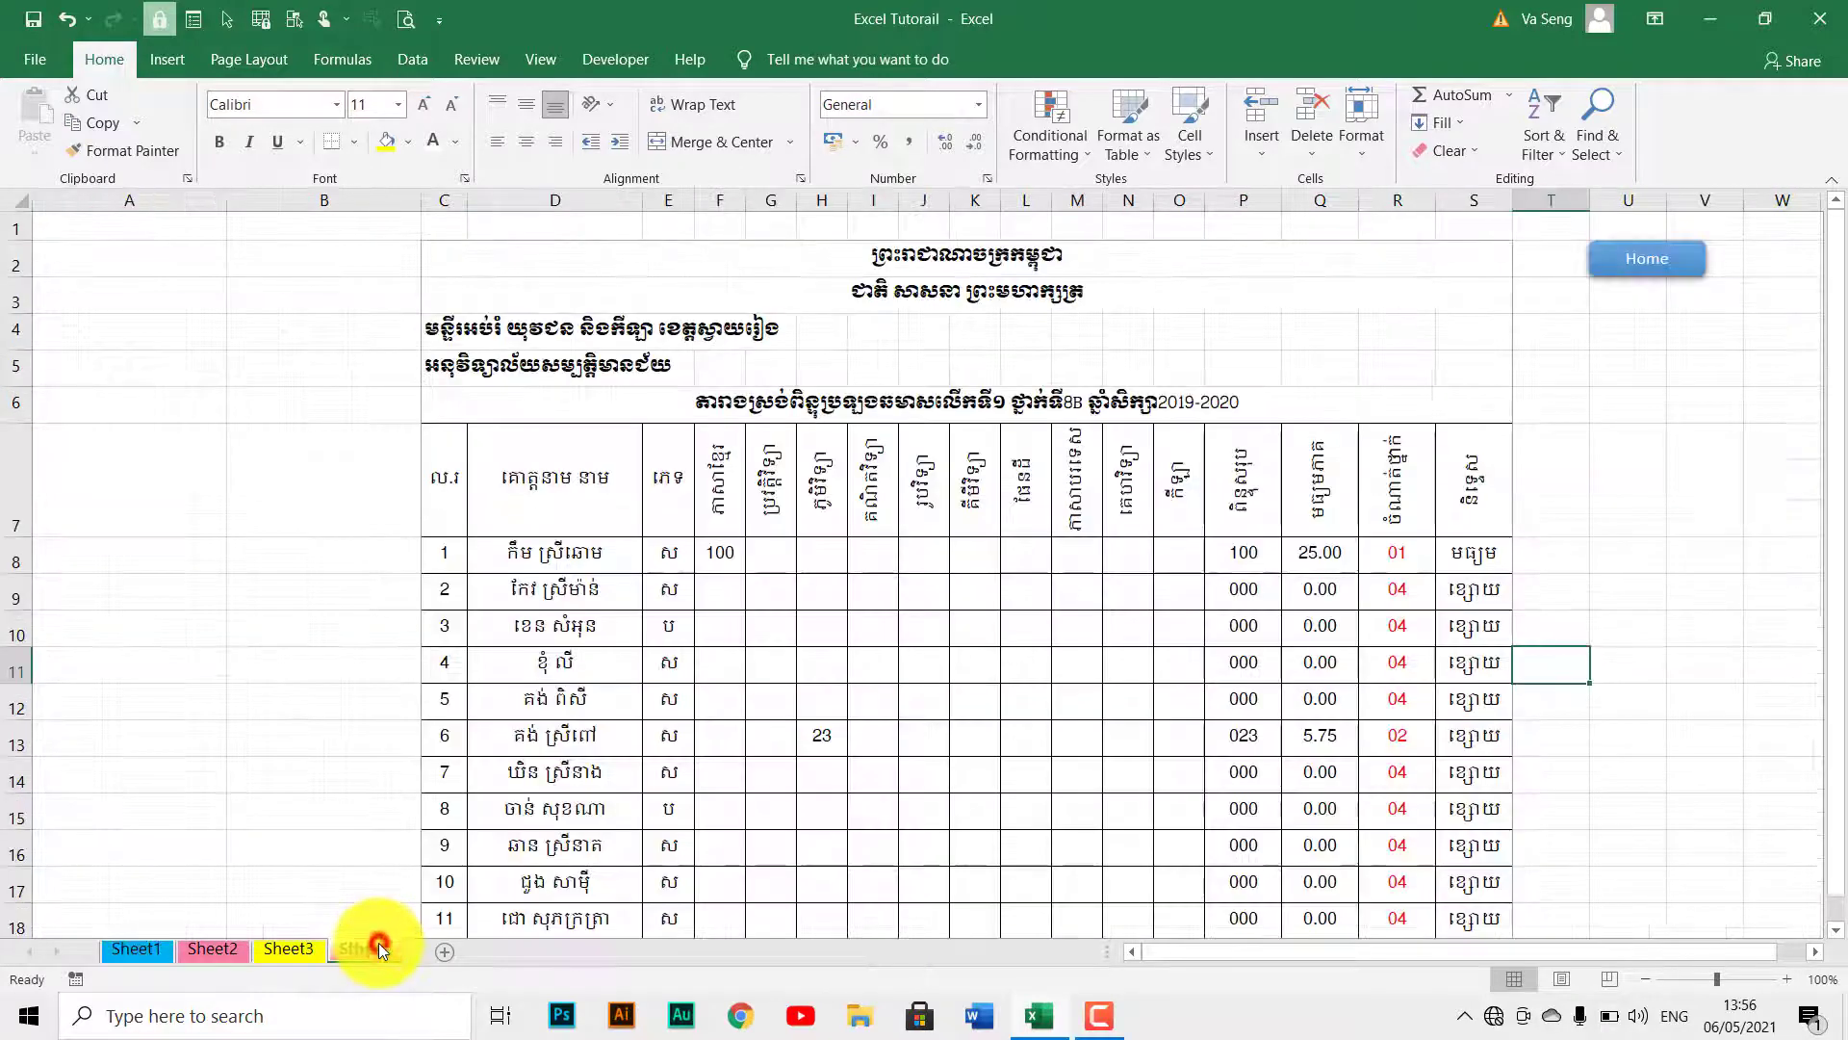
pyautogui.click(1618, 258)
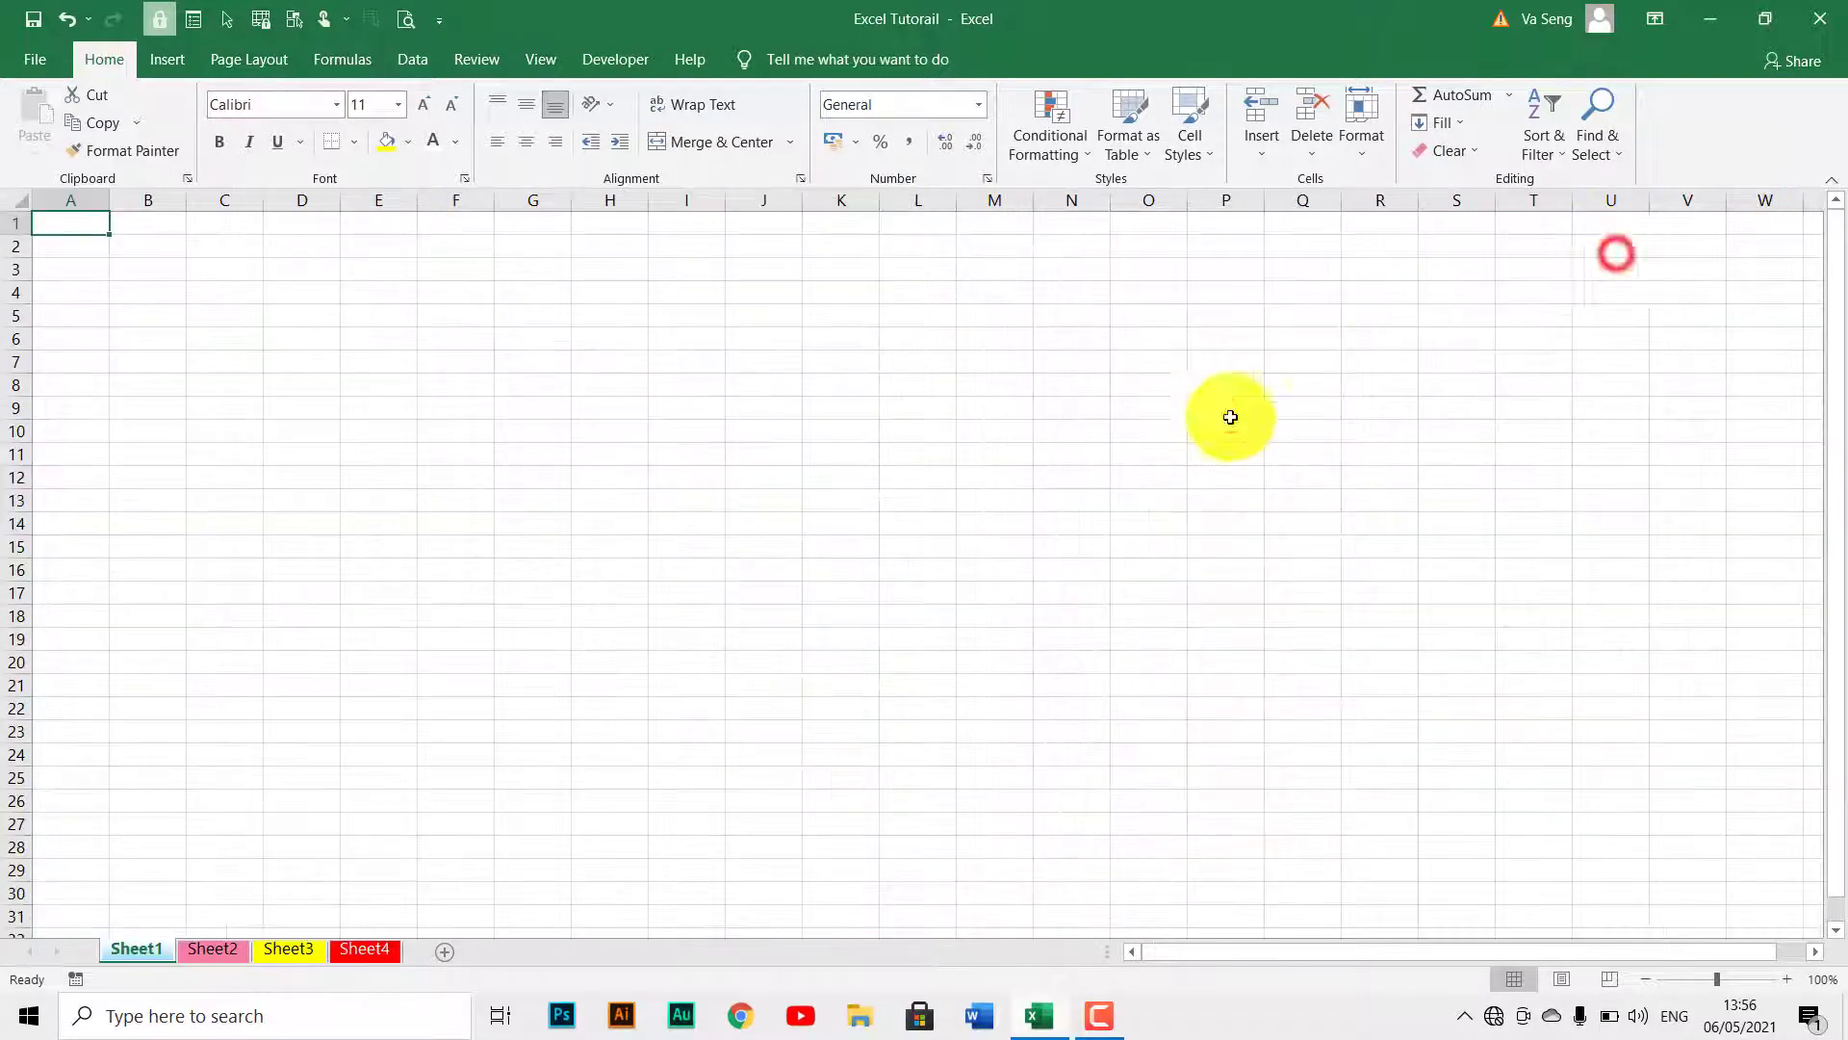
pyautogui.click(372, 947)
# Select cell S7 and open the Protect Sheet settings from Review.
pyautogui.click(1504, 489)
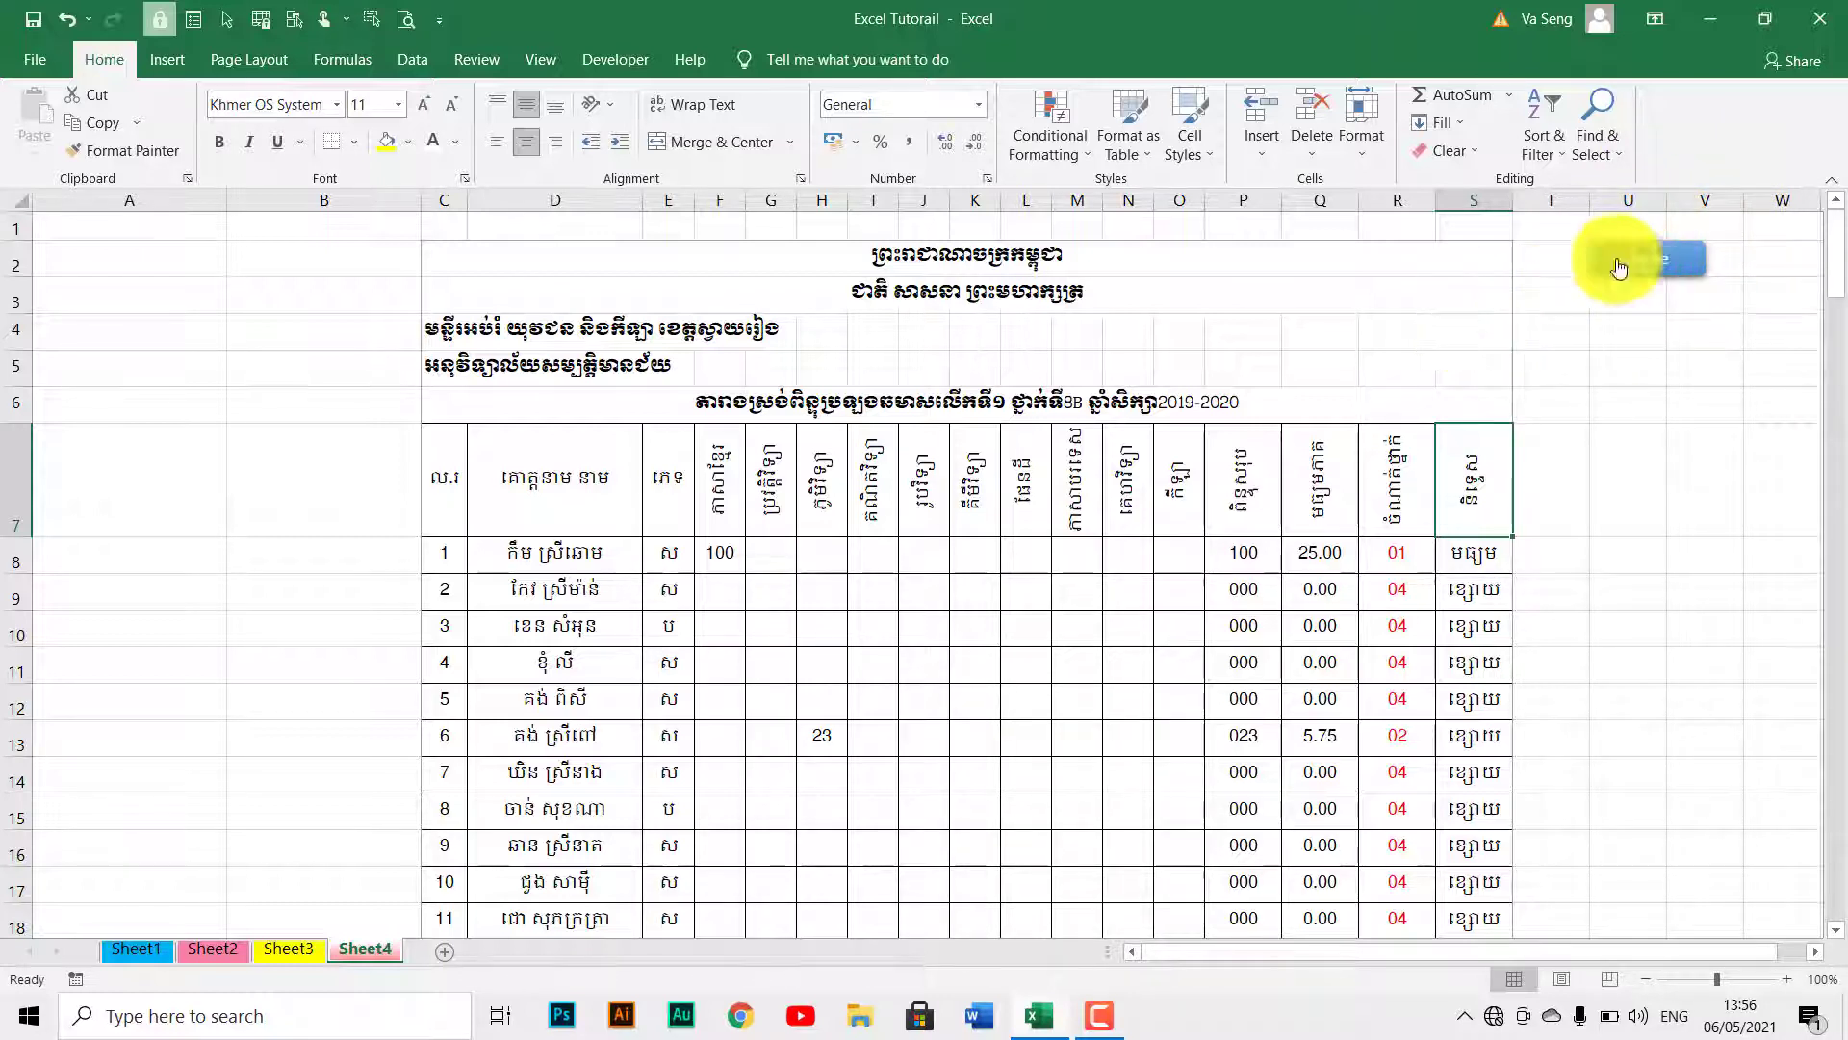
pyautogui.click(475, 60)
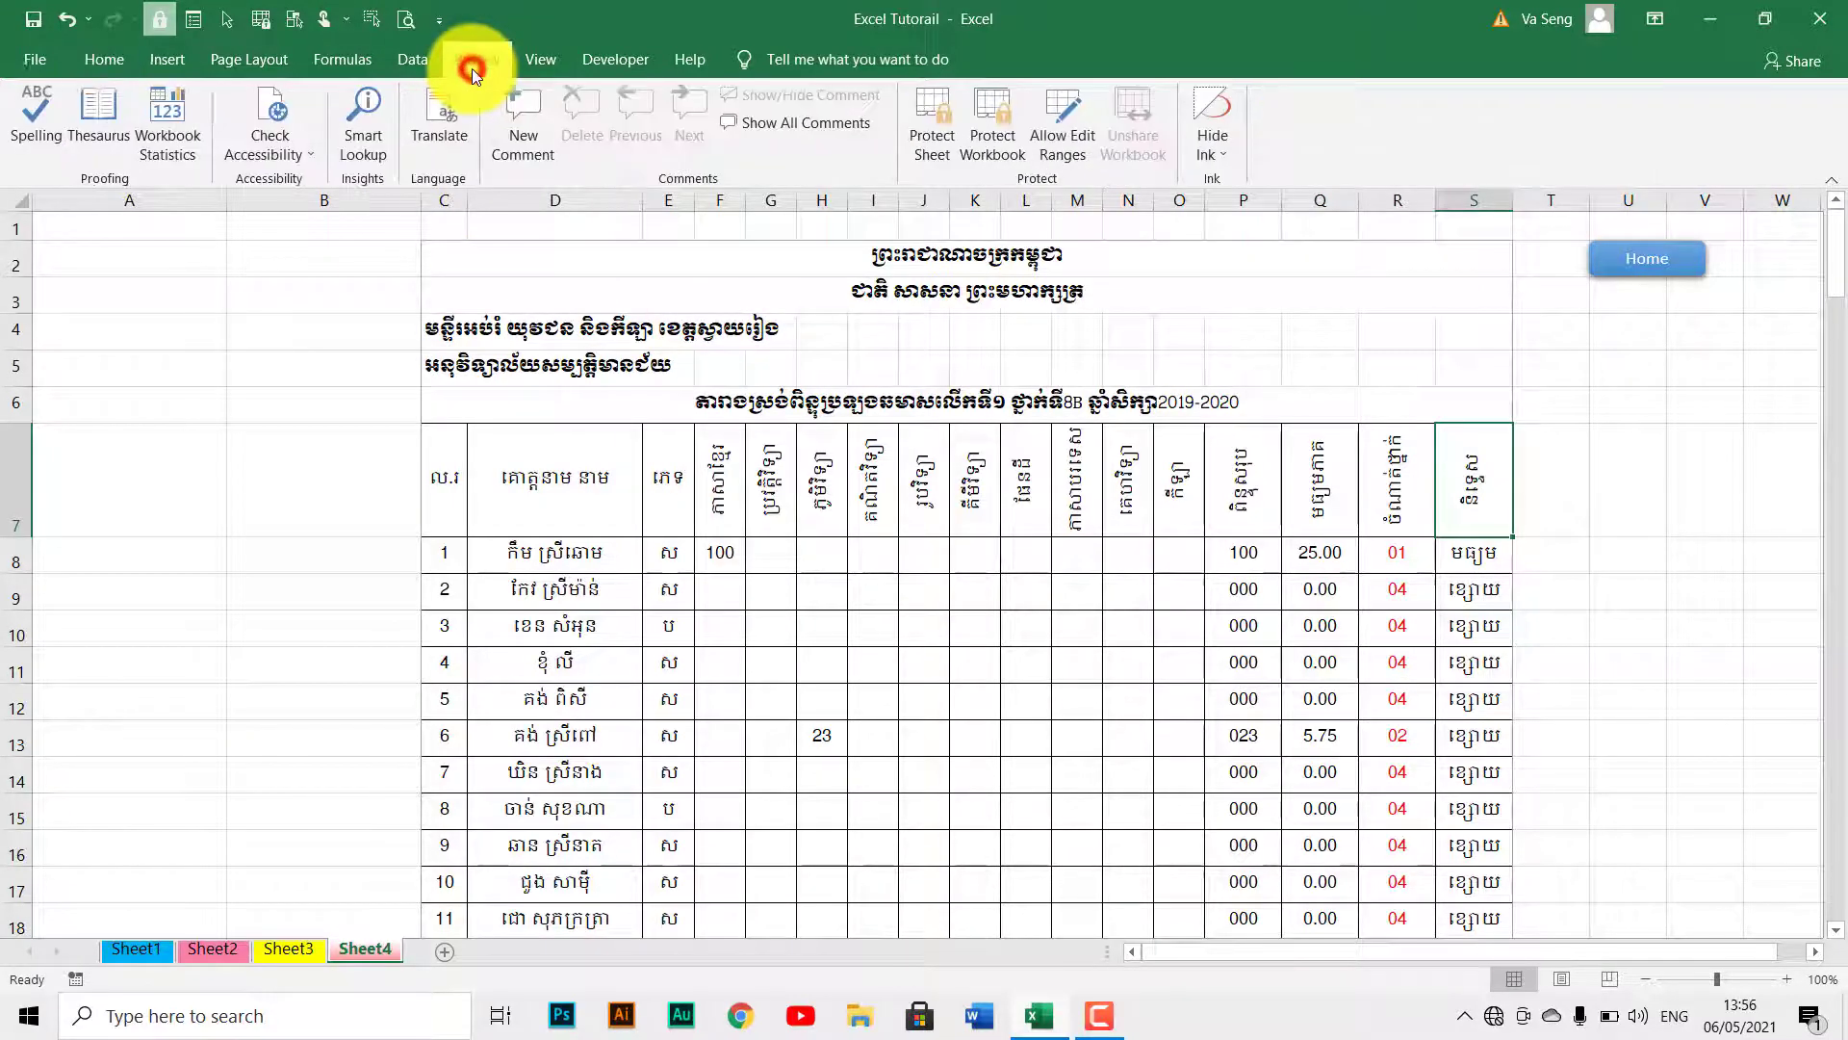
pyautogui.click(915, 136)
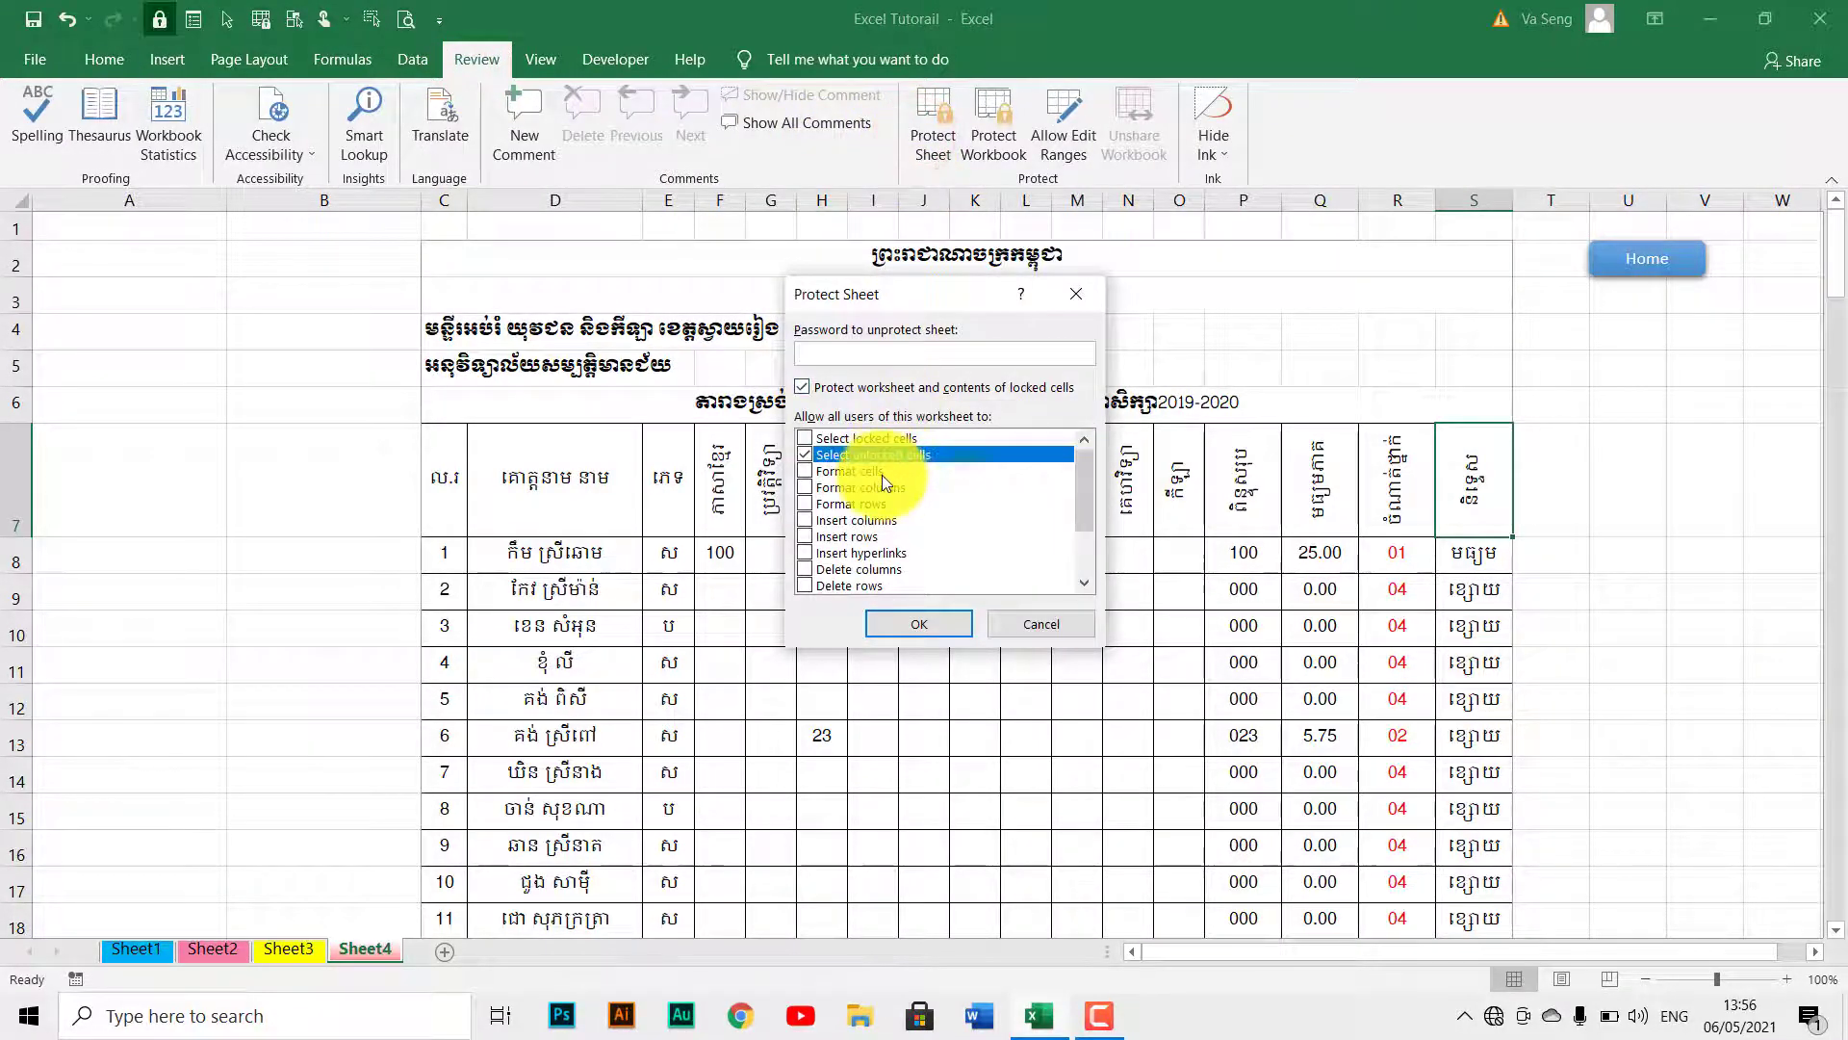
# Tick the Edit objects permission in the Protect Sheet settings.
pyautogui.moveTo(1087, 494); pyautogui.dragTo(1088, 550)
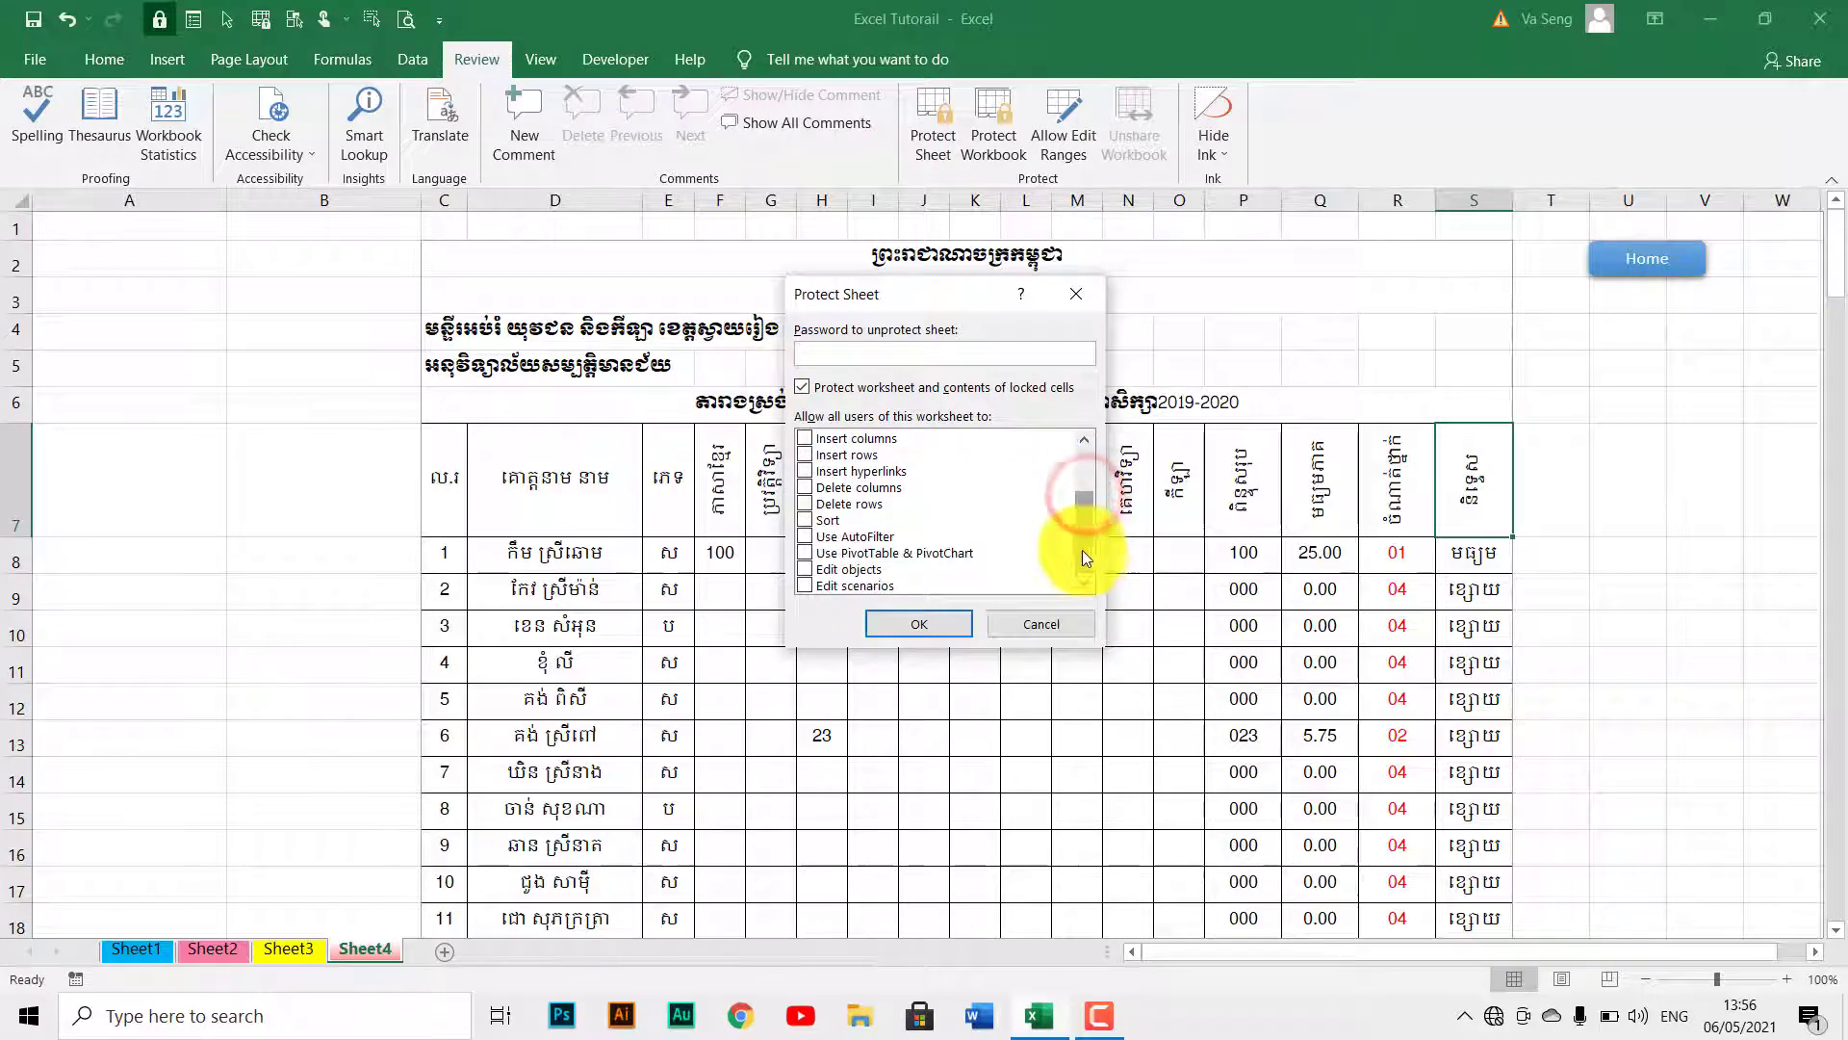
pyautogui.click(817, 570)
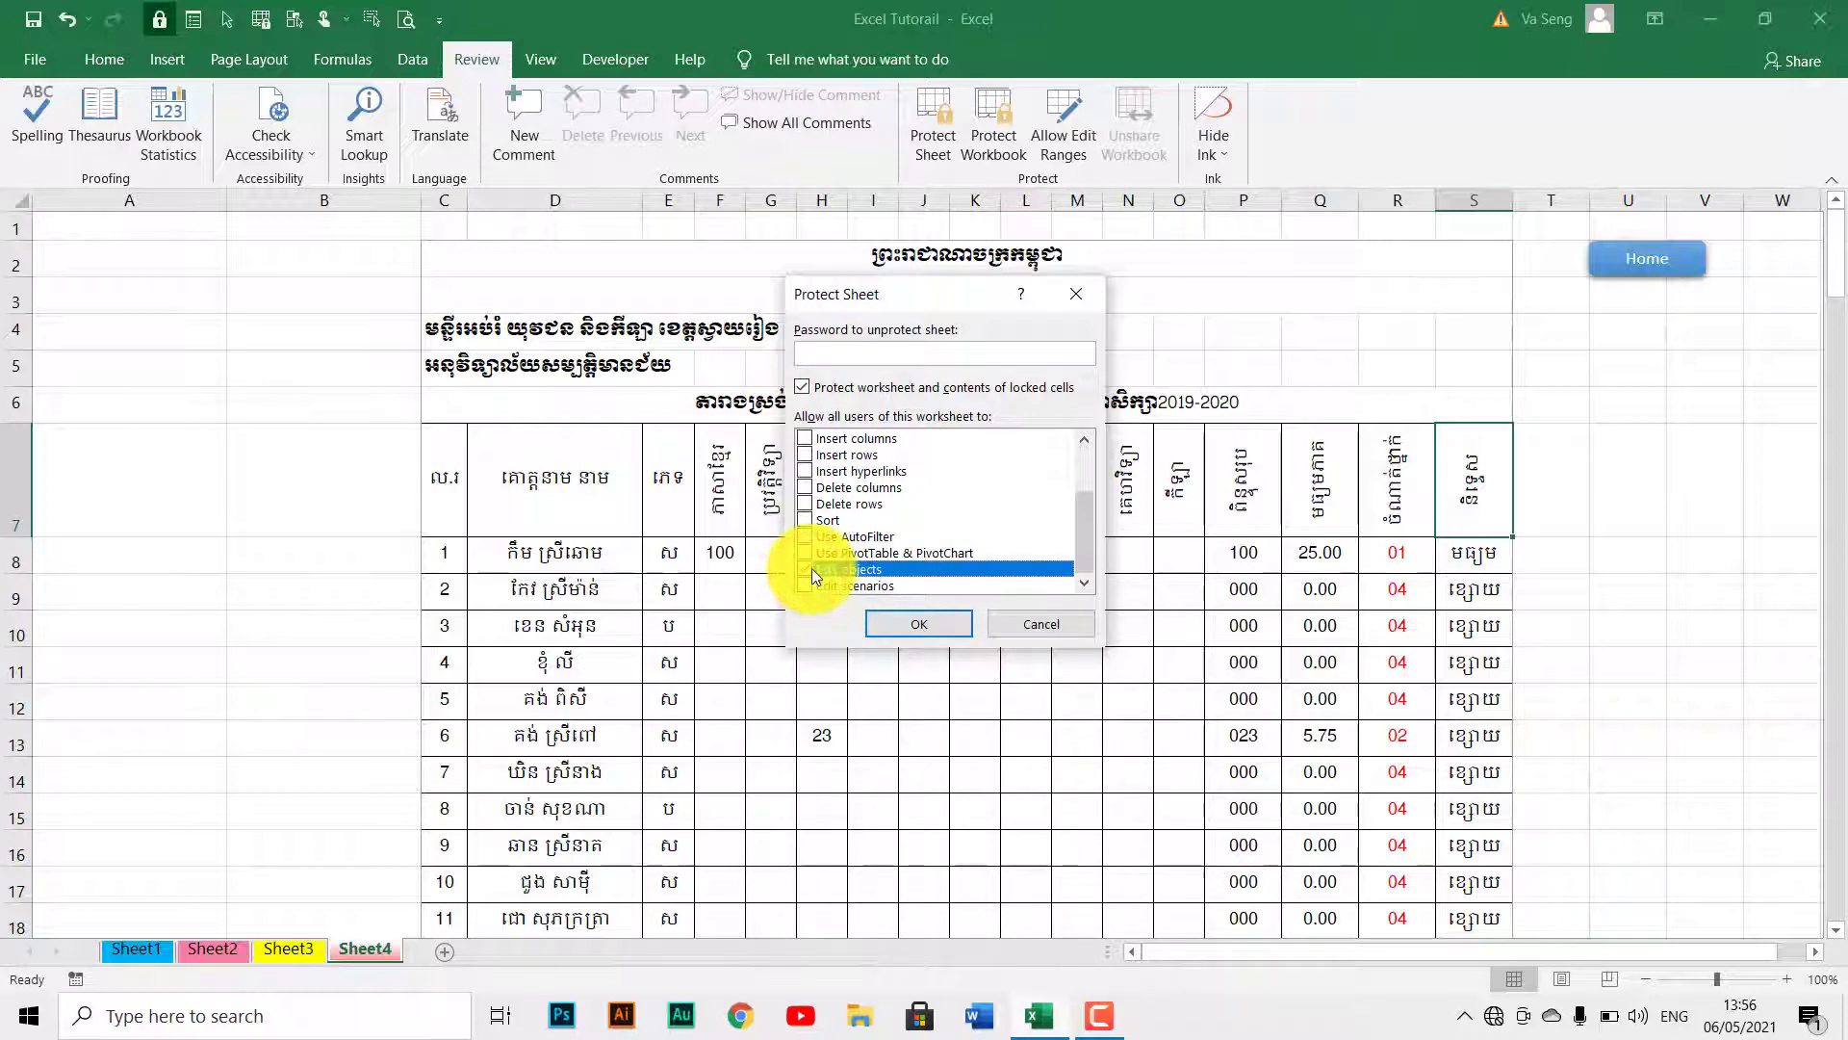
pyautogui.click(812, 568)
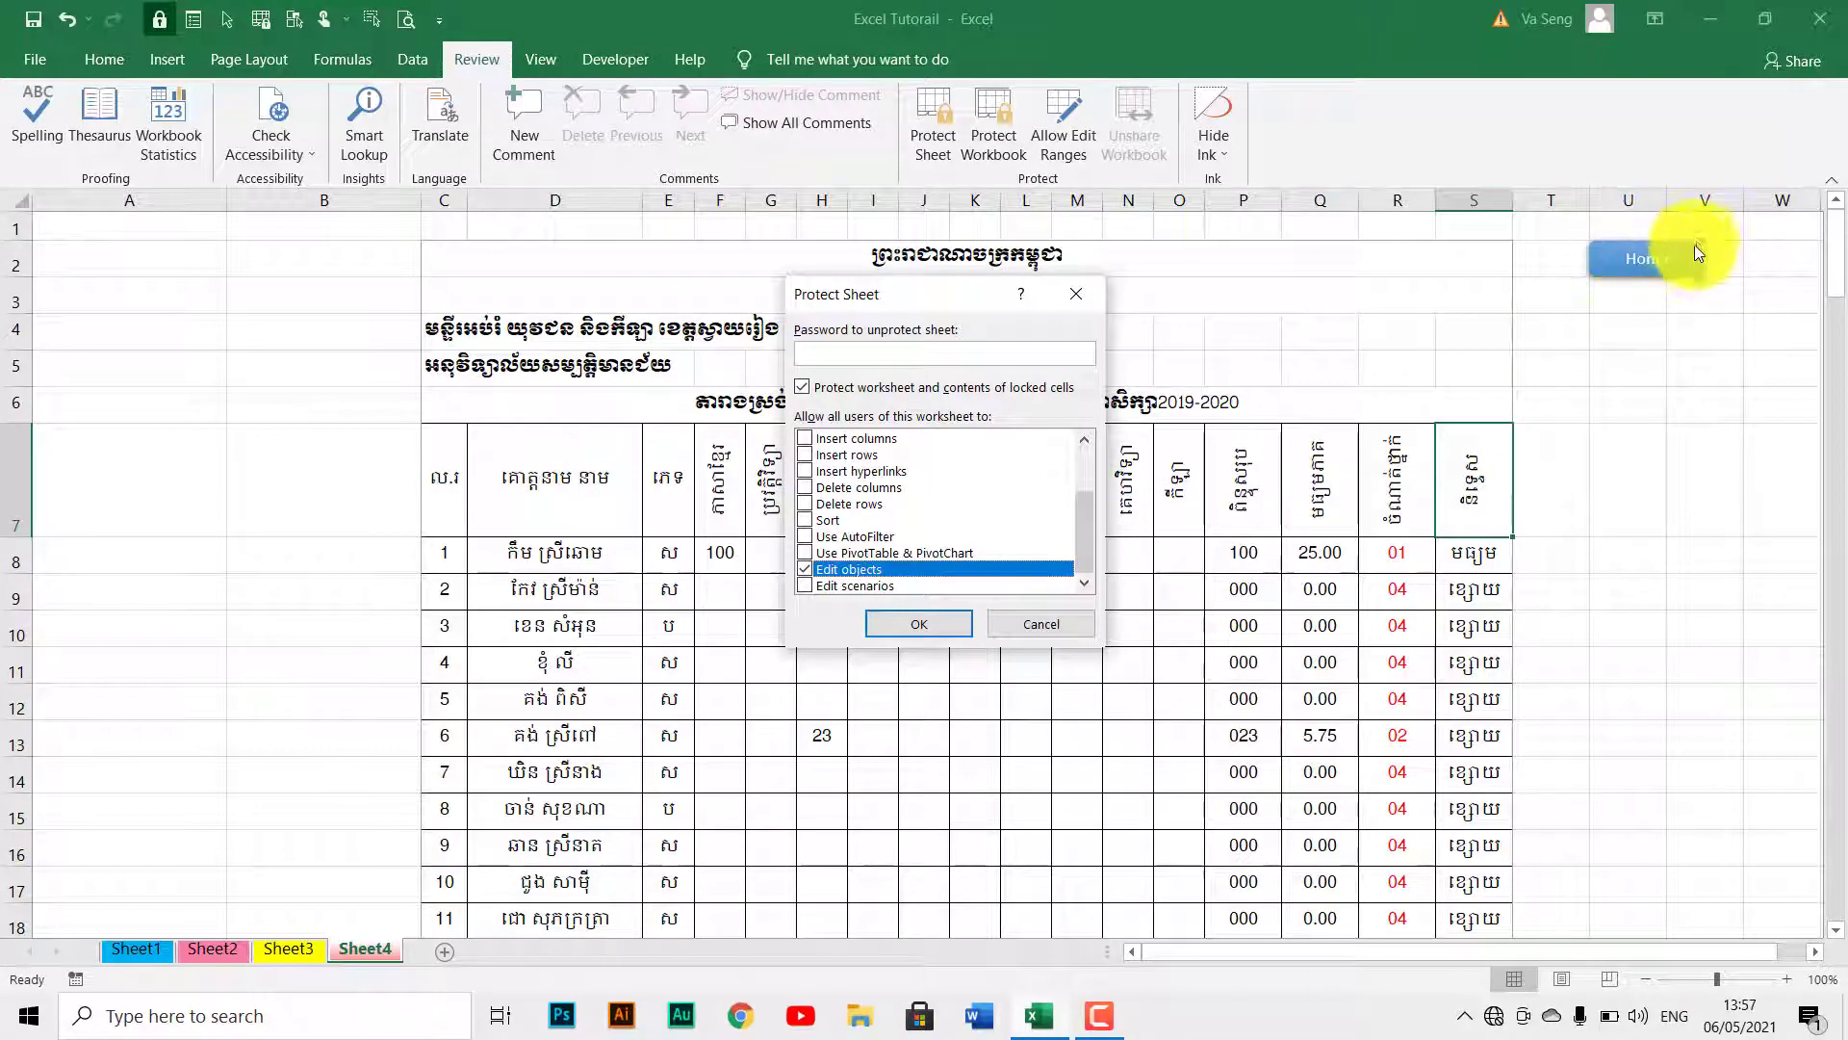
pyautogui.click(944, 643)
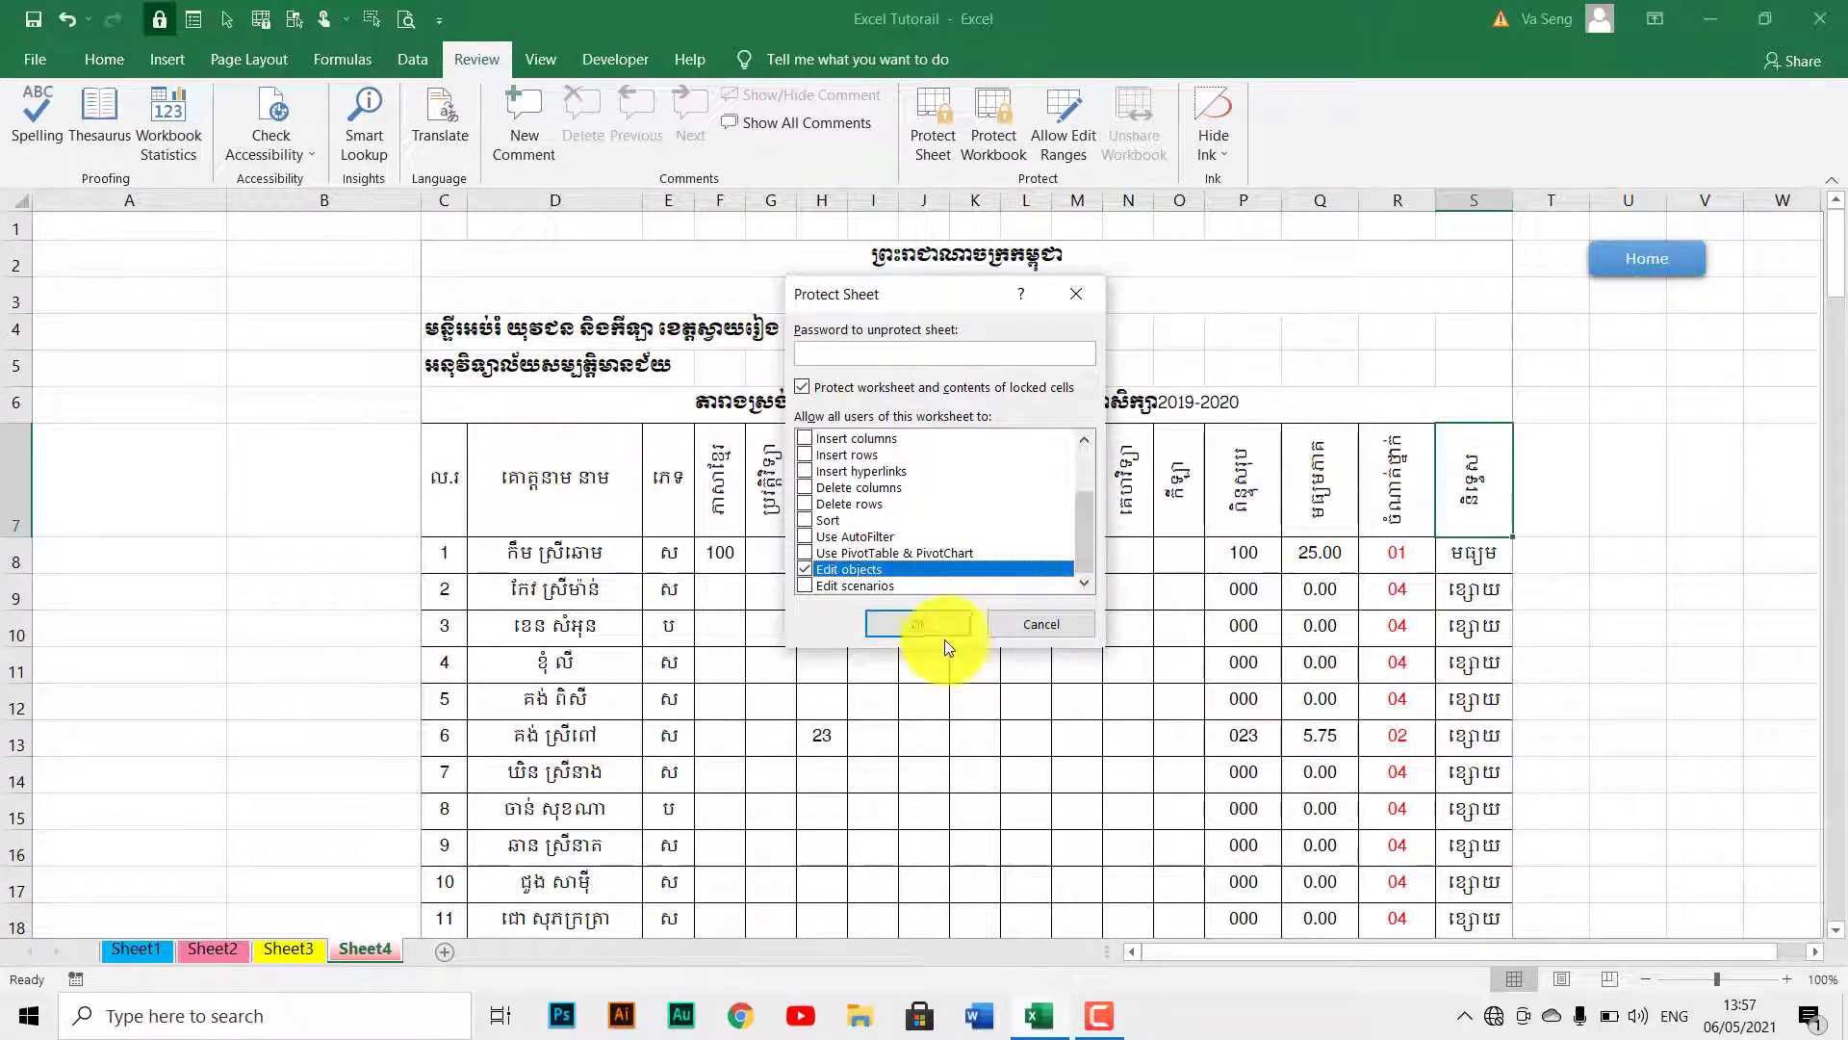
# Enter the sheet protection password and confirm it a second time.
pyautogui.click(873, 360)
pyautogui.write('1')
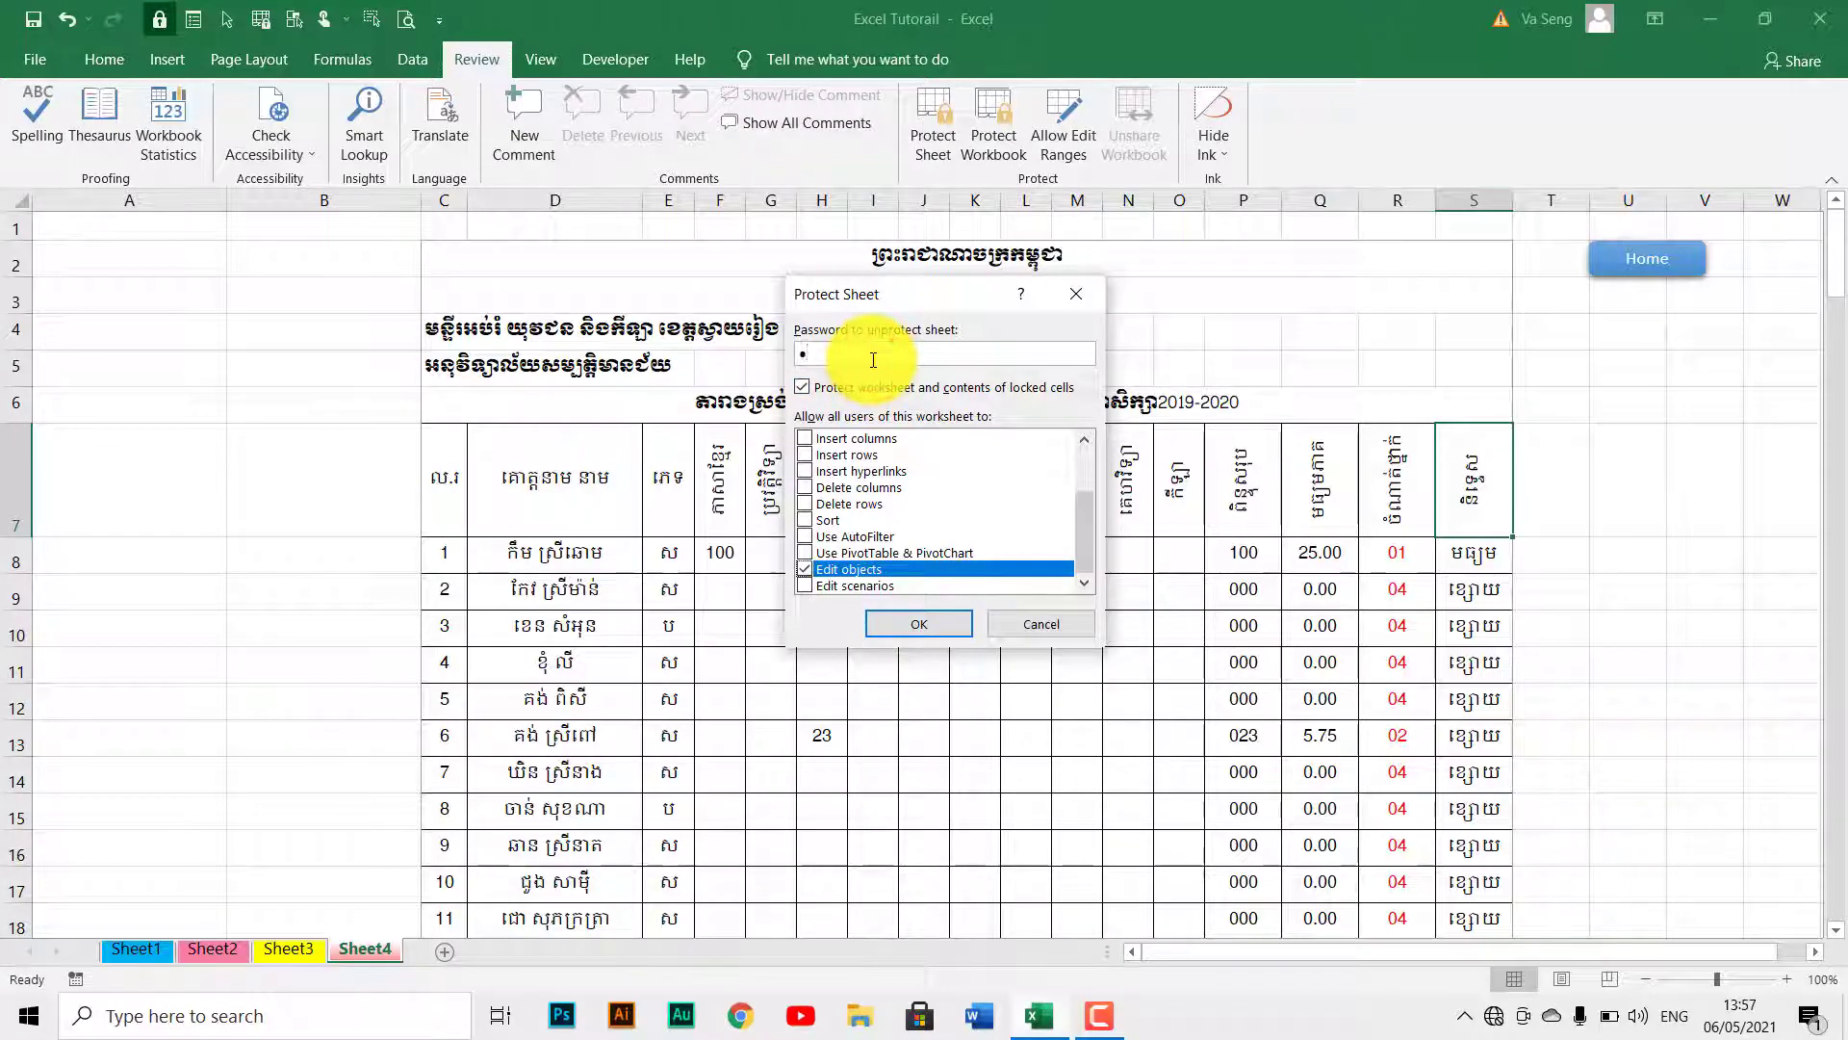
pyautogui.press('Return')
pyautogui.write('1')
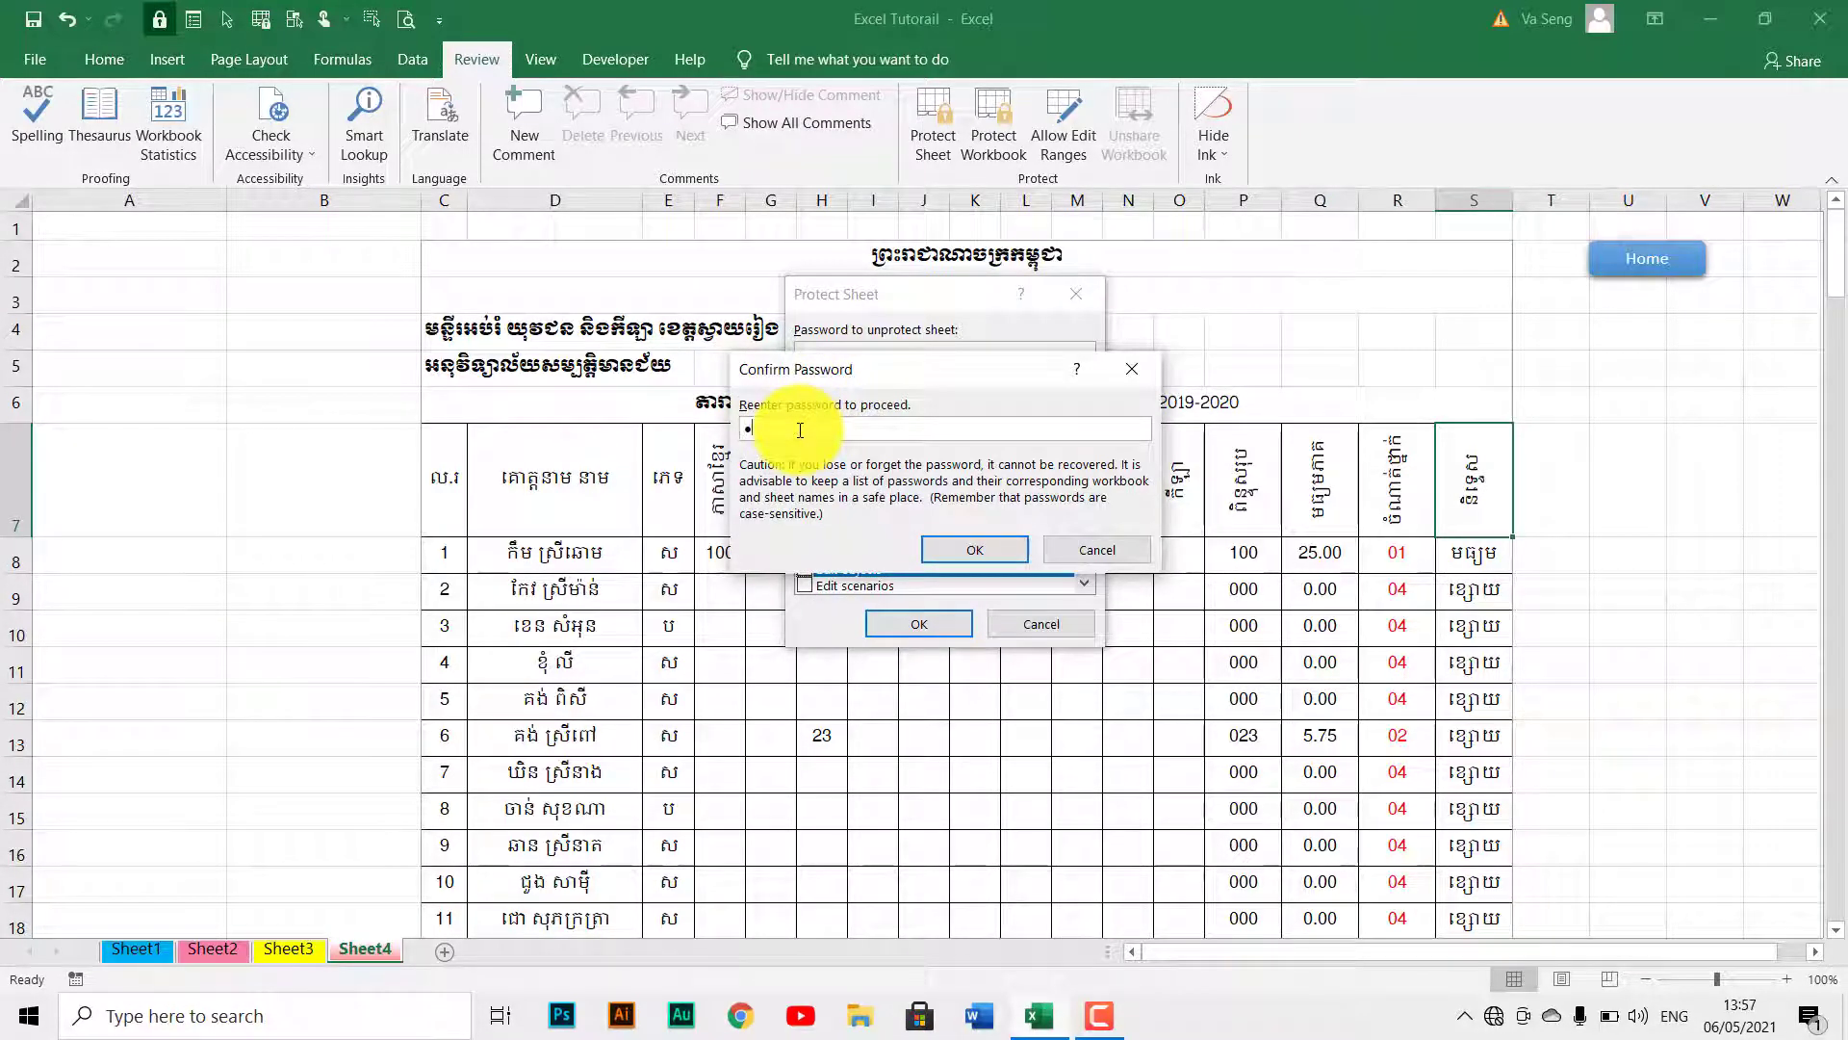
pyautogui.press('Return')
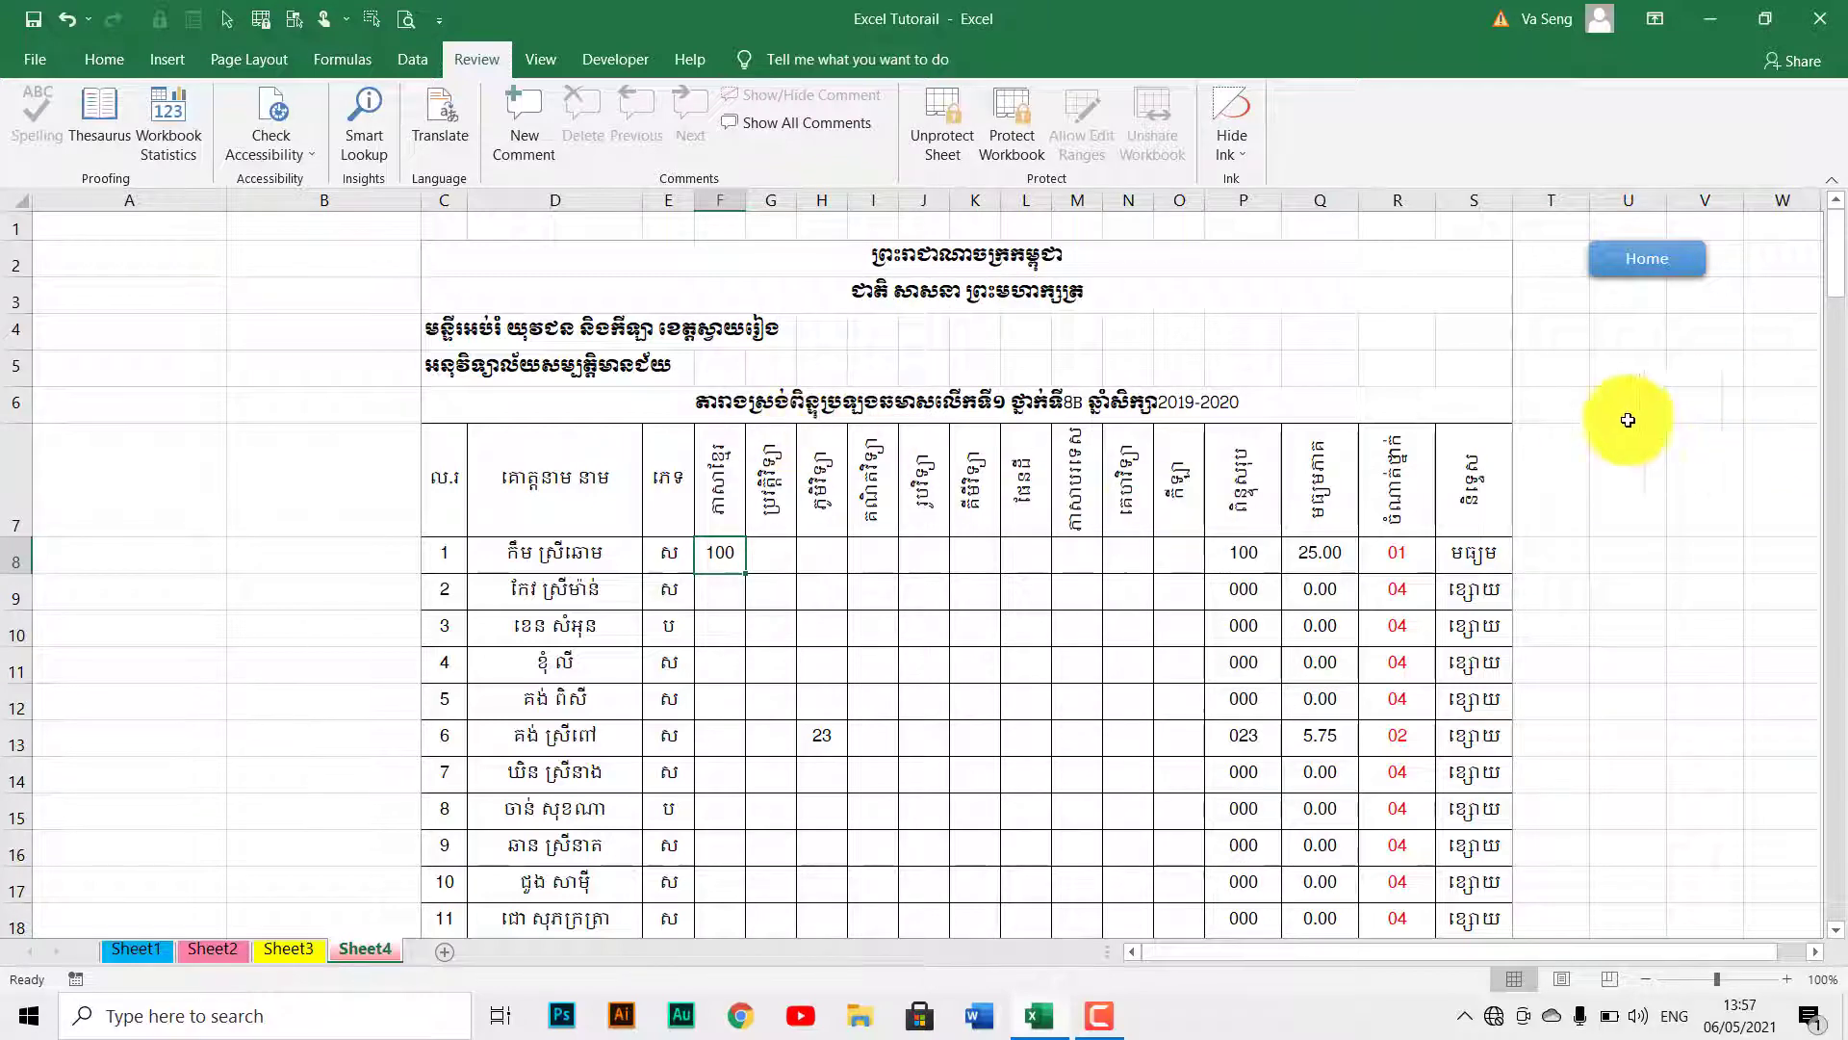
# Stretch the Home button down to about row 8 and widen it left to column P.
pyautogui.keyDown('ctrl'); pyautogui.click(1627, 279); pyautogui.keyUp('ctrl')
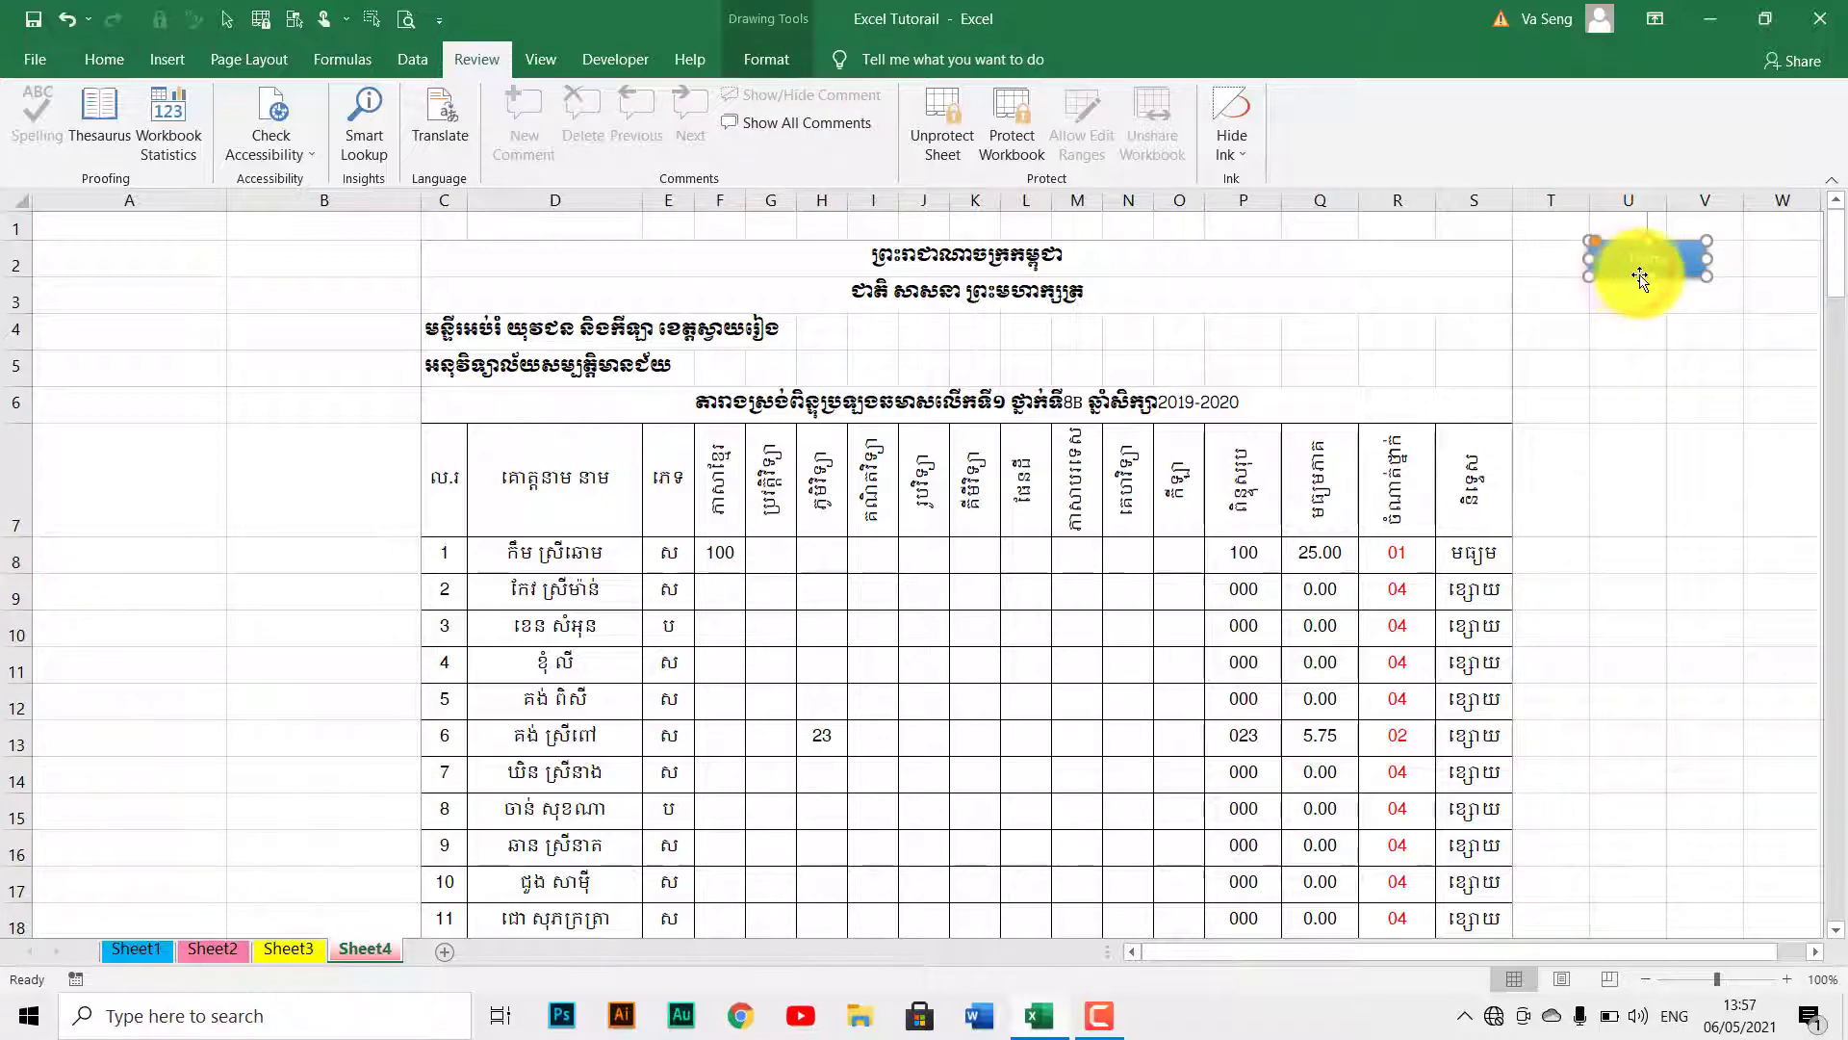
pyautogui.moveTo(1644, 274); pyautogui.dragTo(1683, 557)
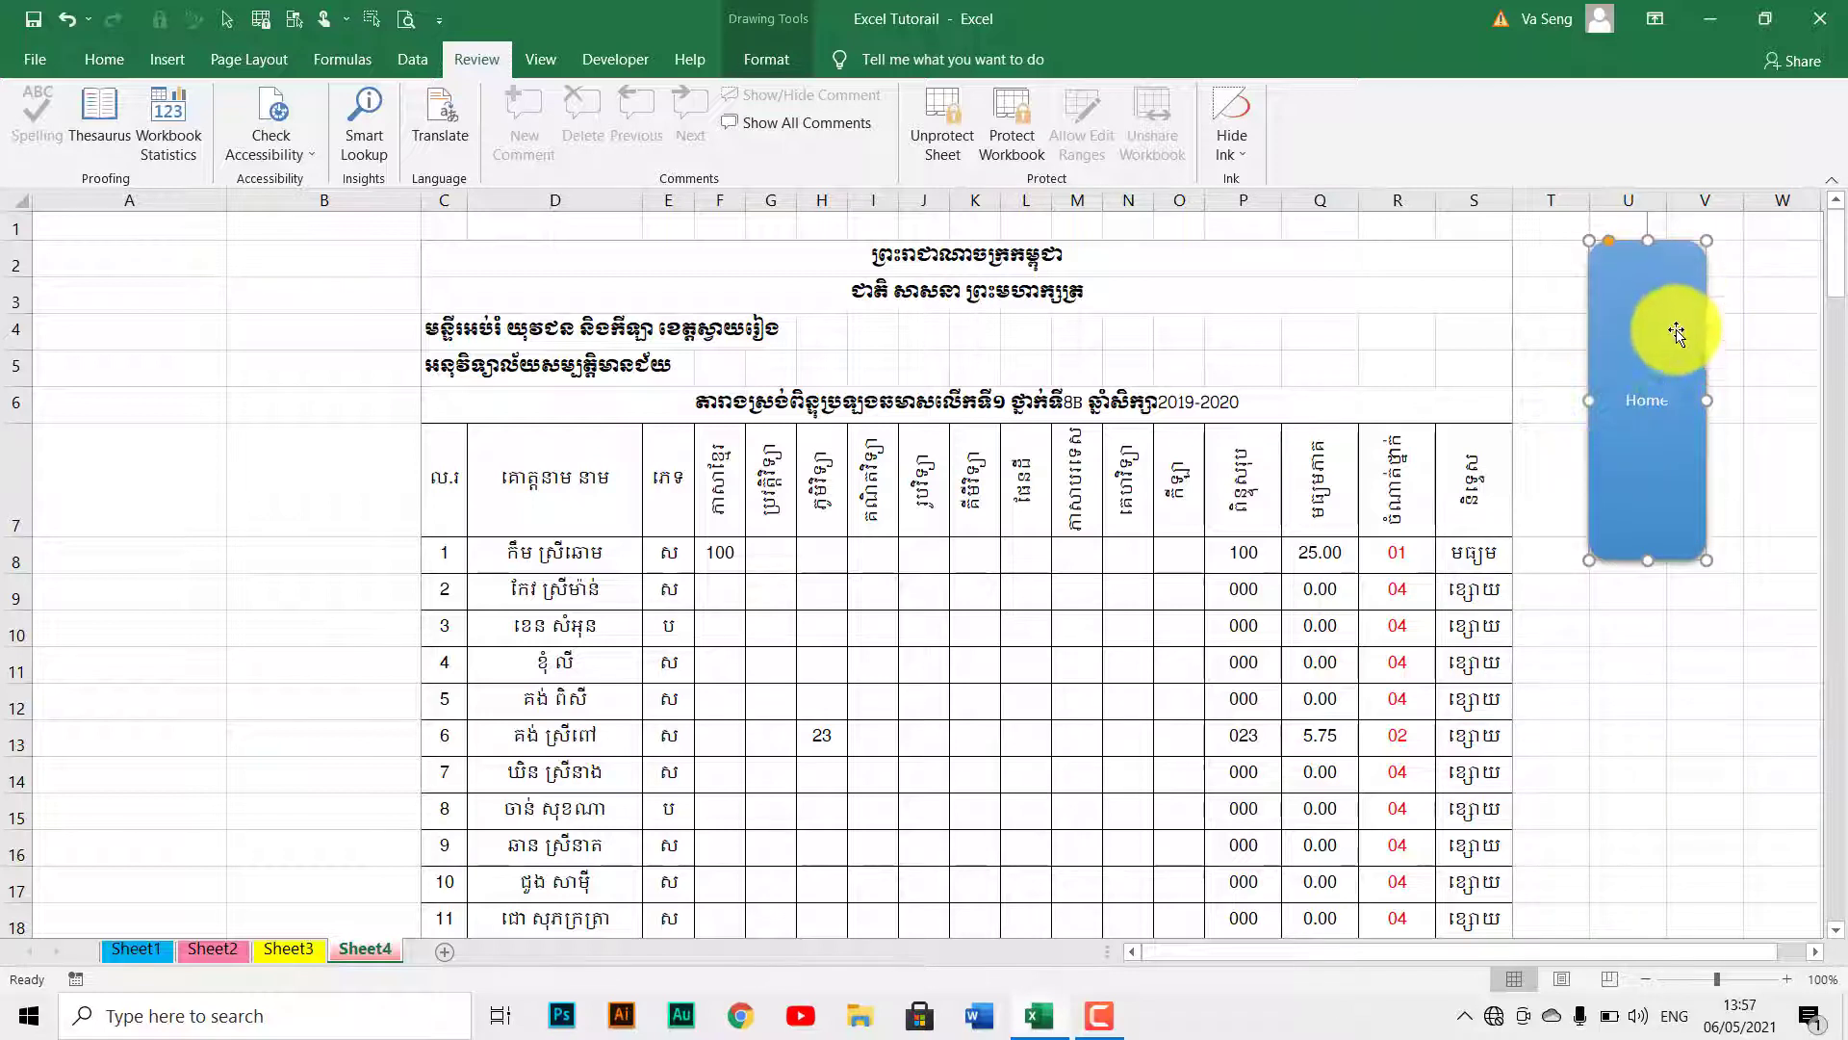
pyautogui.moveTo(1591, 399); pyautogui.dragTo(1237, 401)
pyautogui.click(1454, 395)
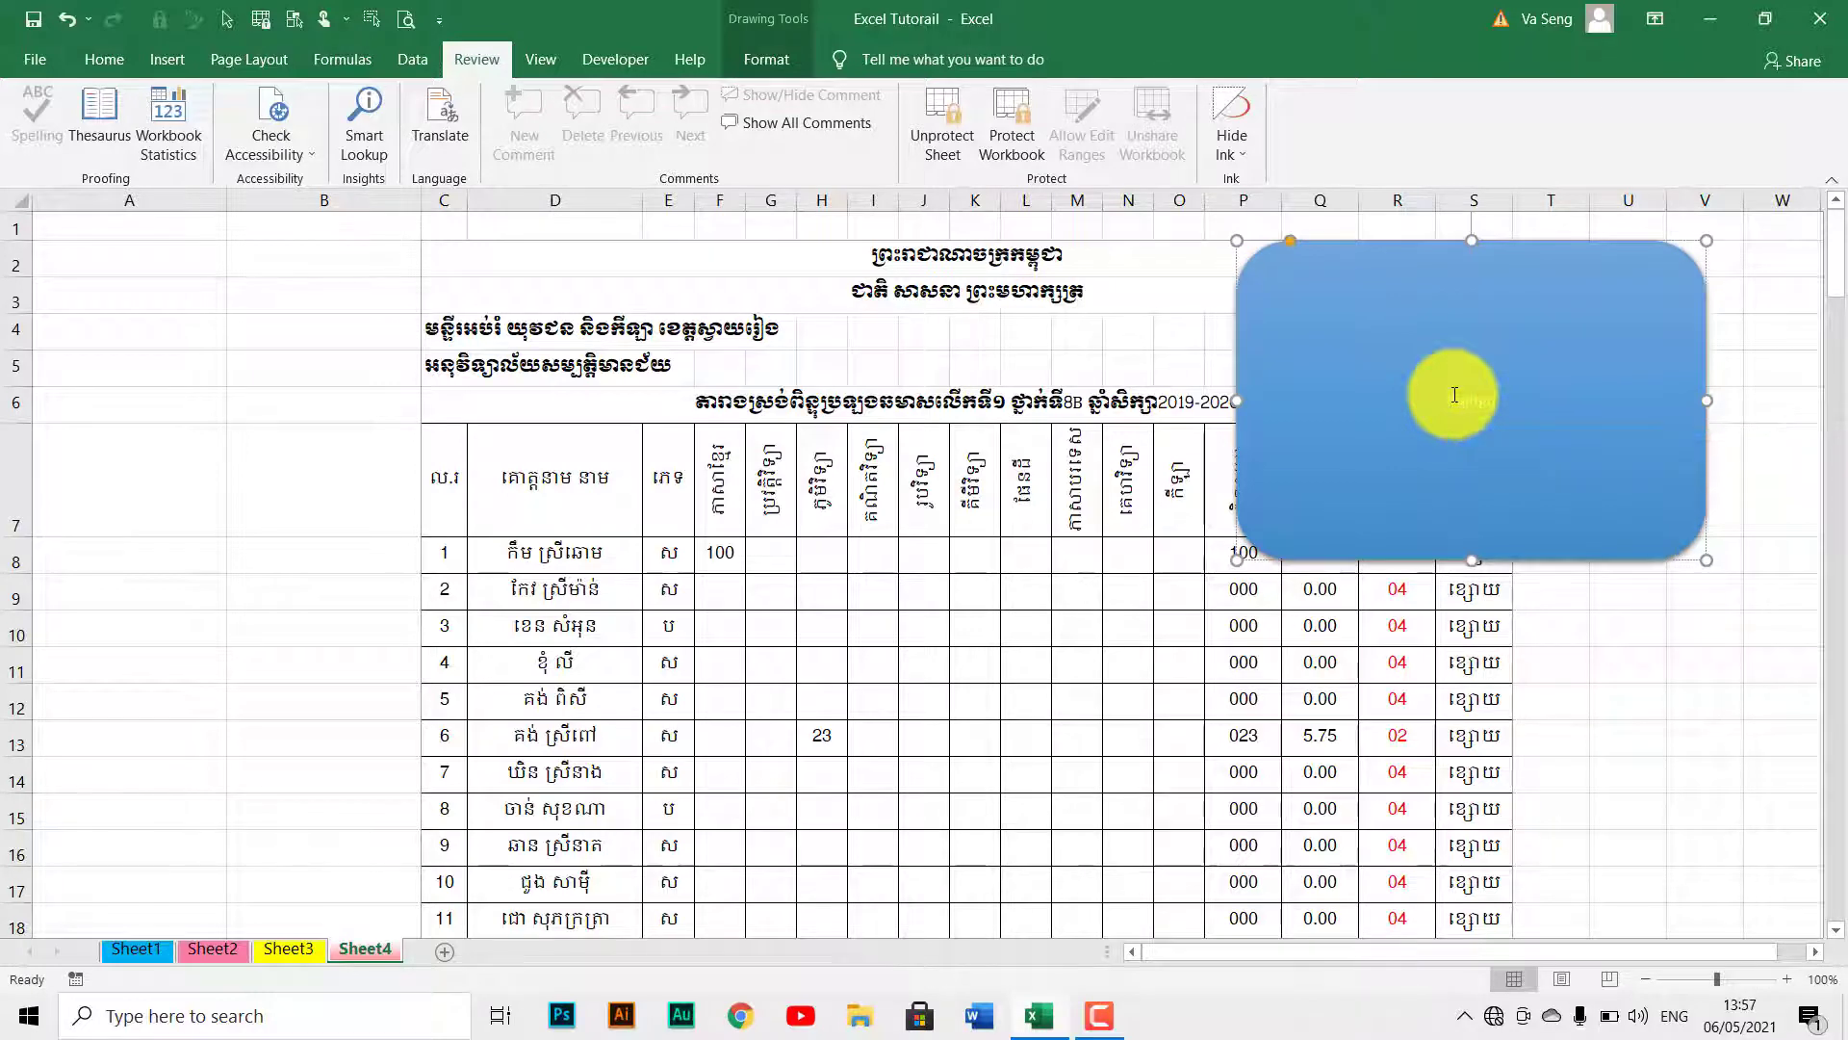
# Undo the resizing to restore the button's original size, then open the Unprotect Sheet prompt.
pyautogui.rightClick(1587, 558)
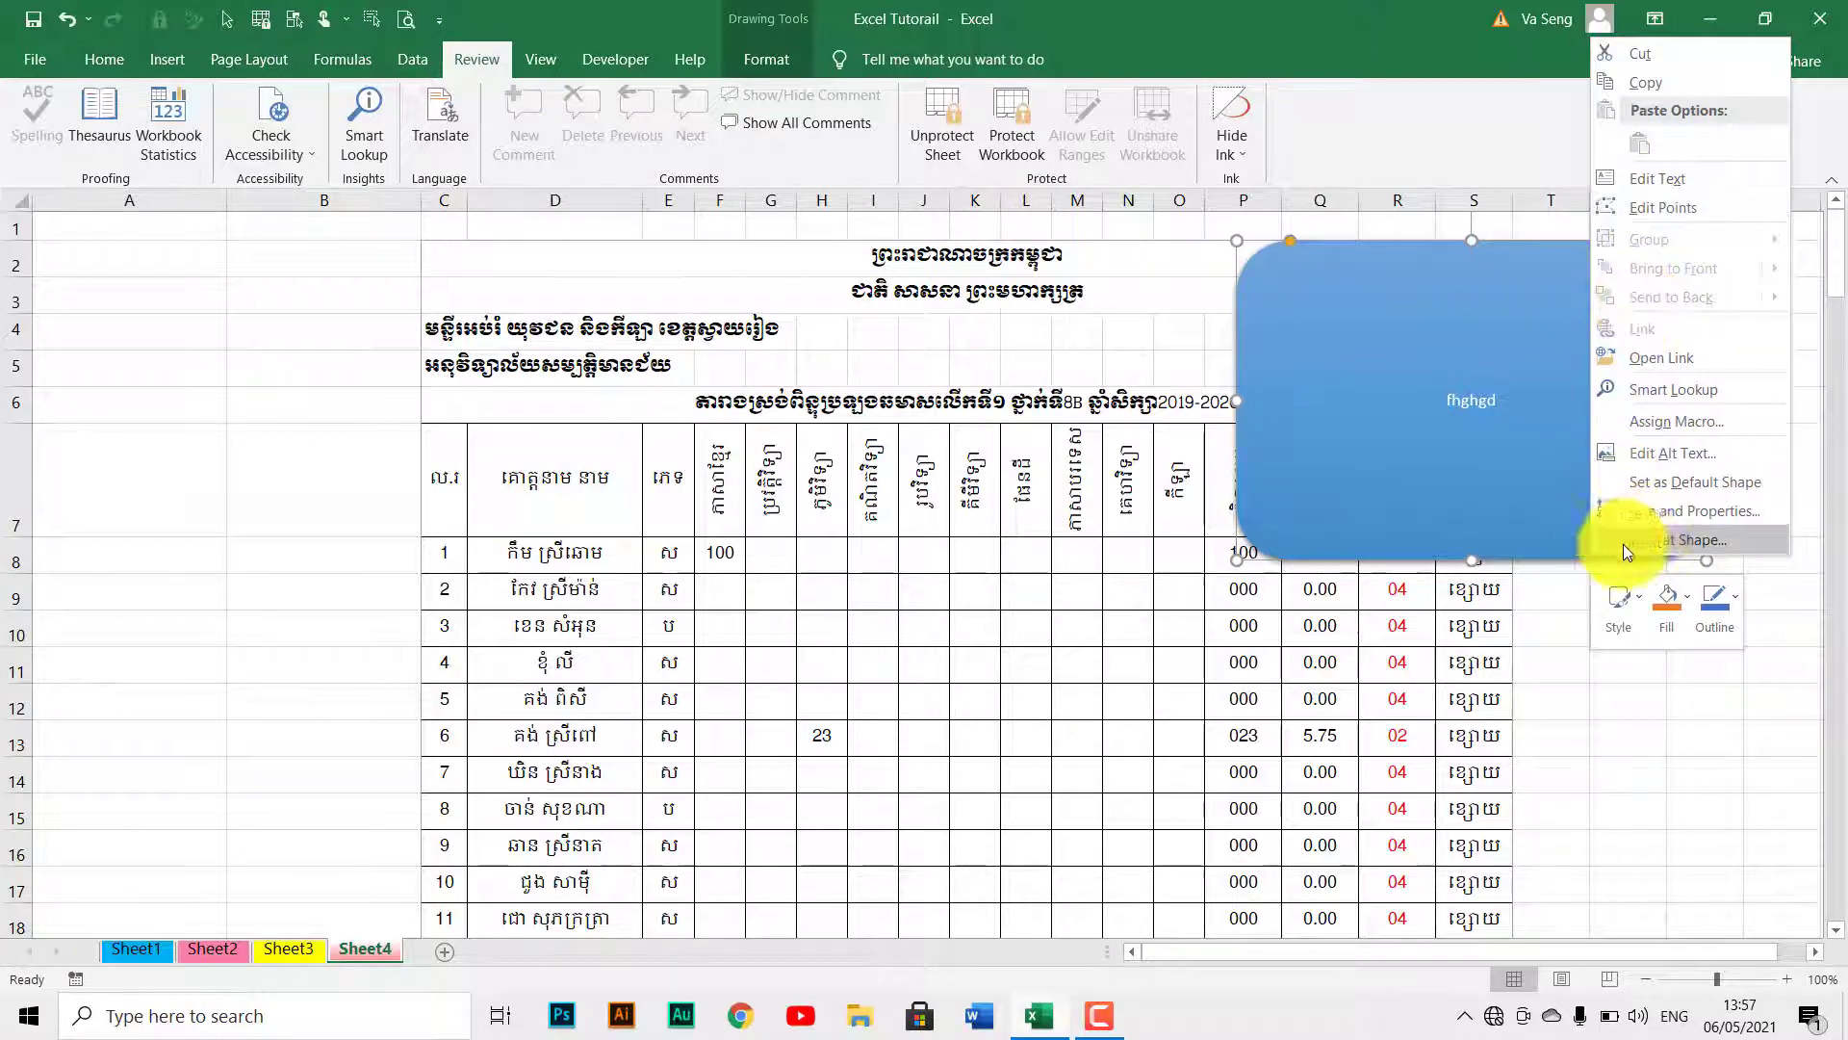
pyautogui.click(1552, 528)
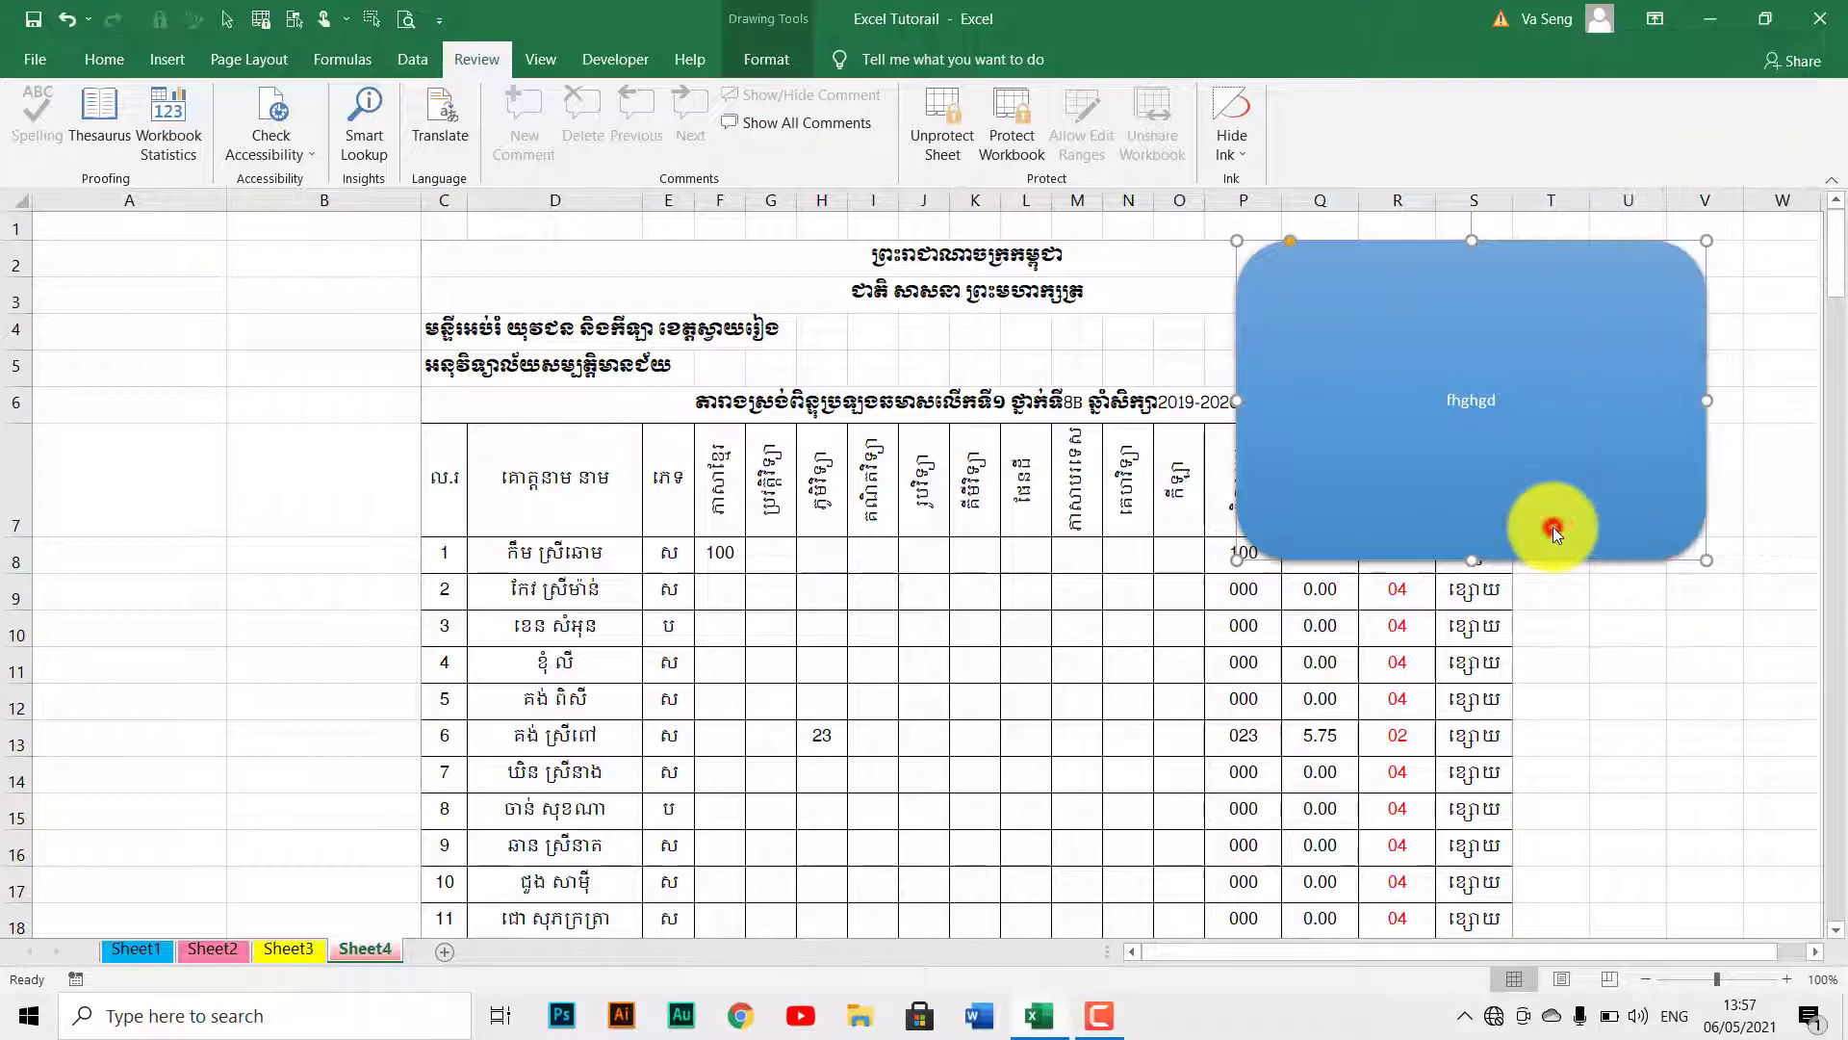
pyautogui.press('Escape')
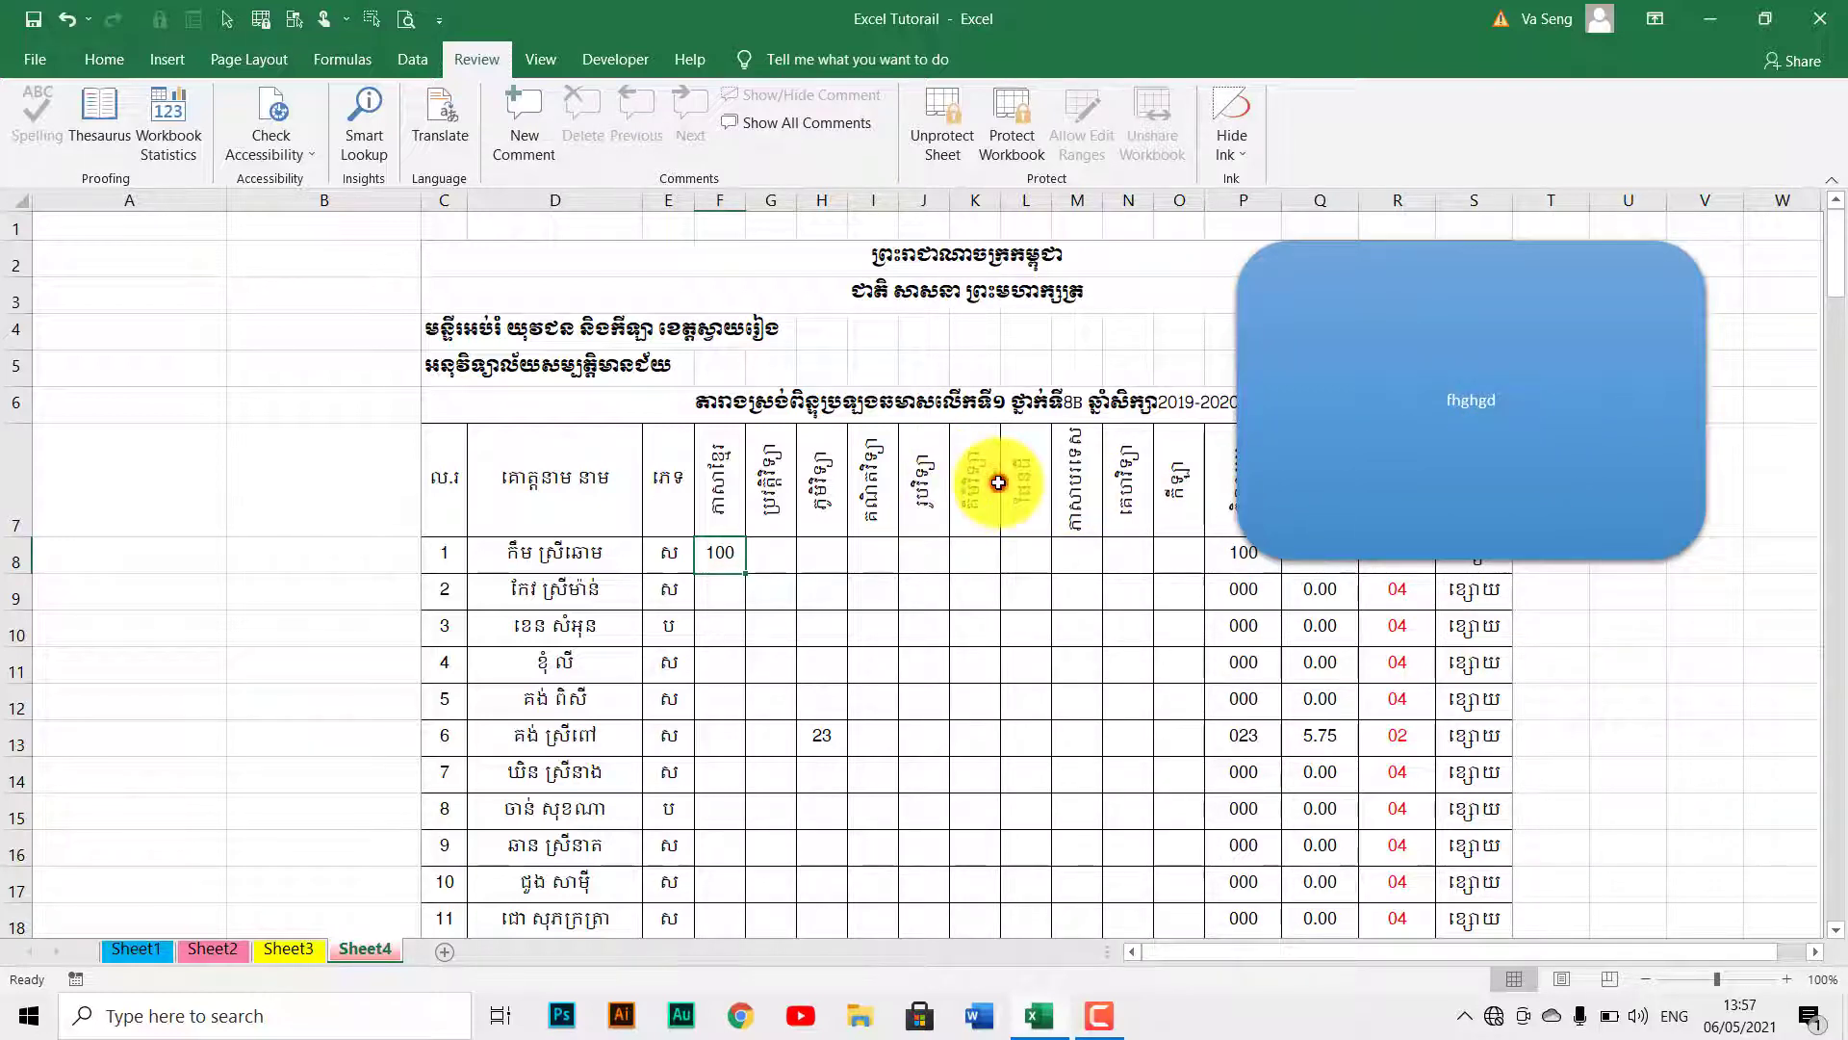
pyautogui.hotkey('ctrl', 'z')
pyautogui.hotkey('ctrl', 'z')
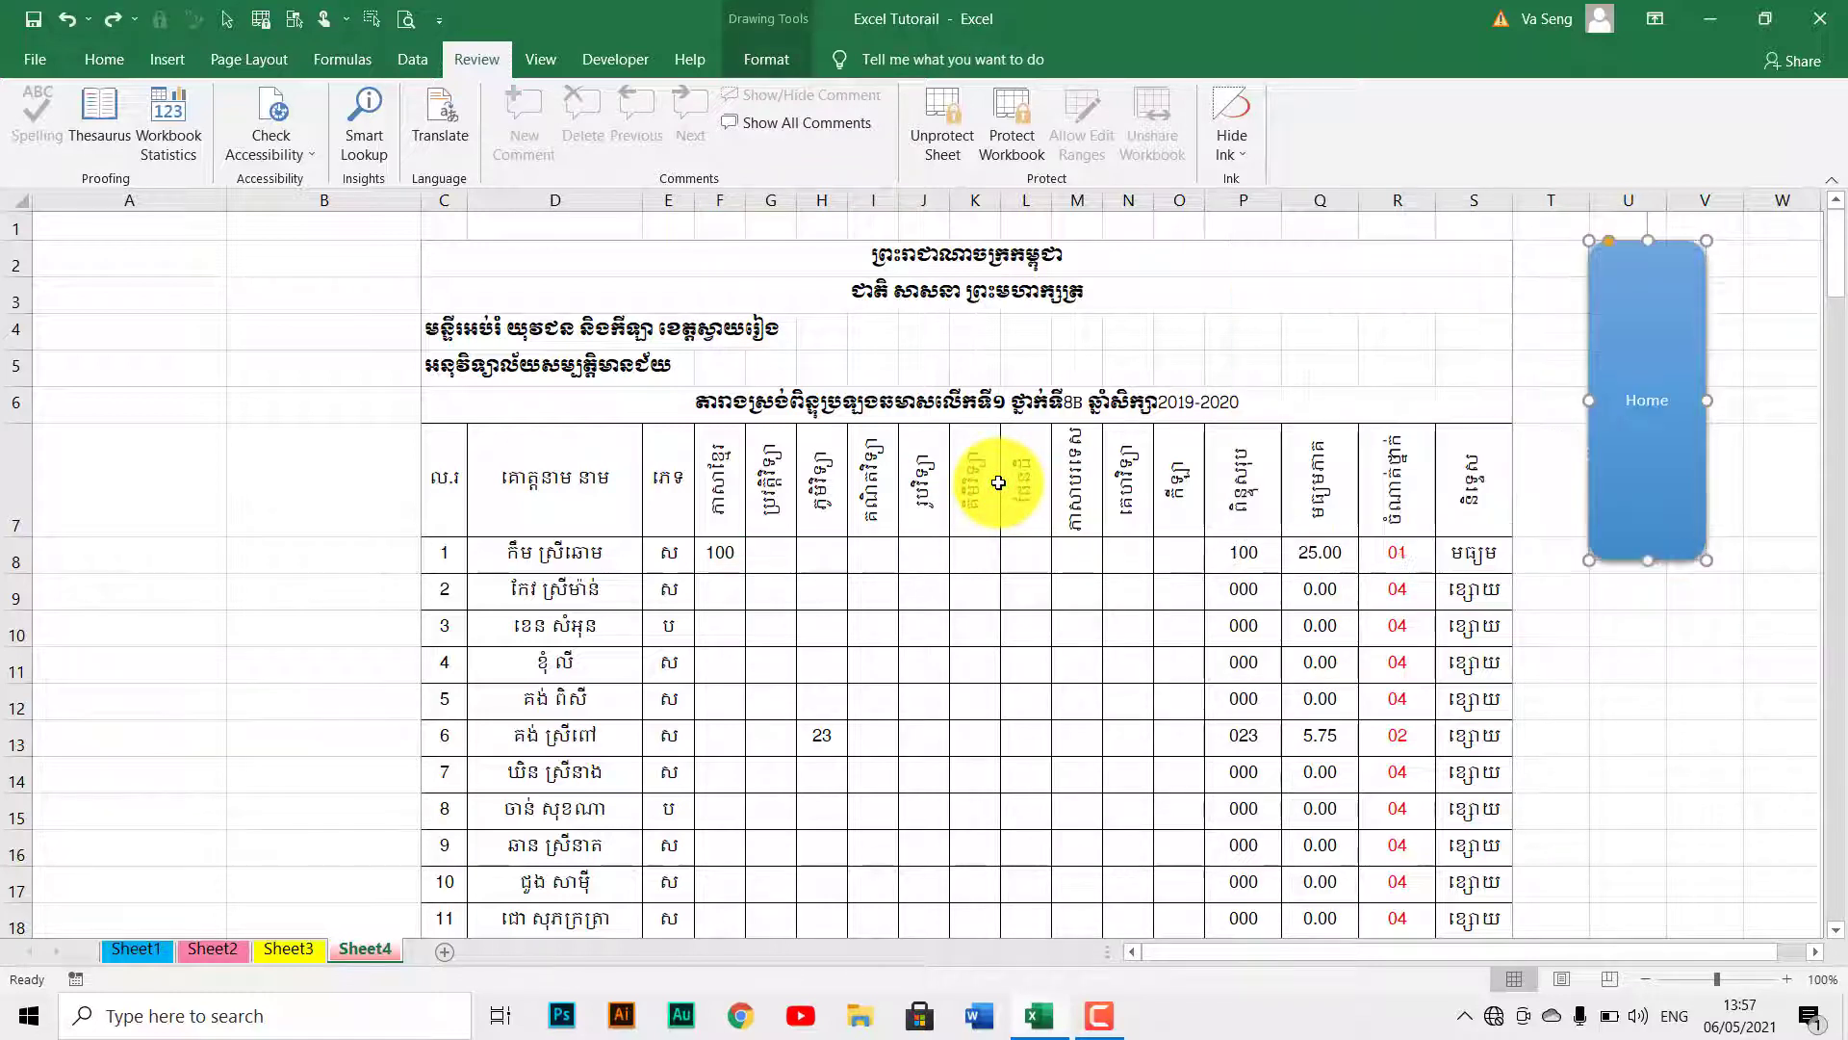
pyautogui.hotkey('ctrl', 'z')
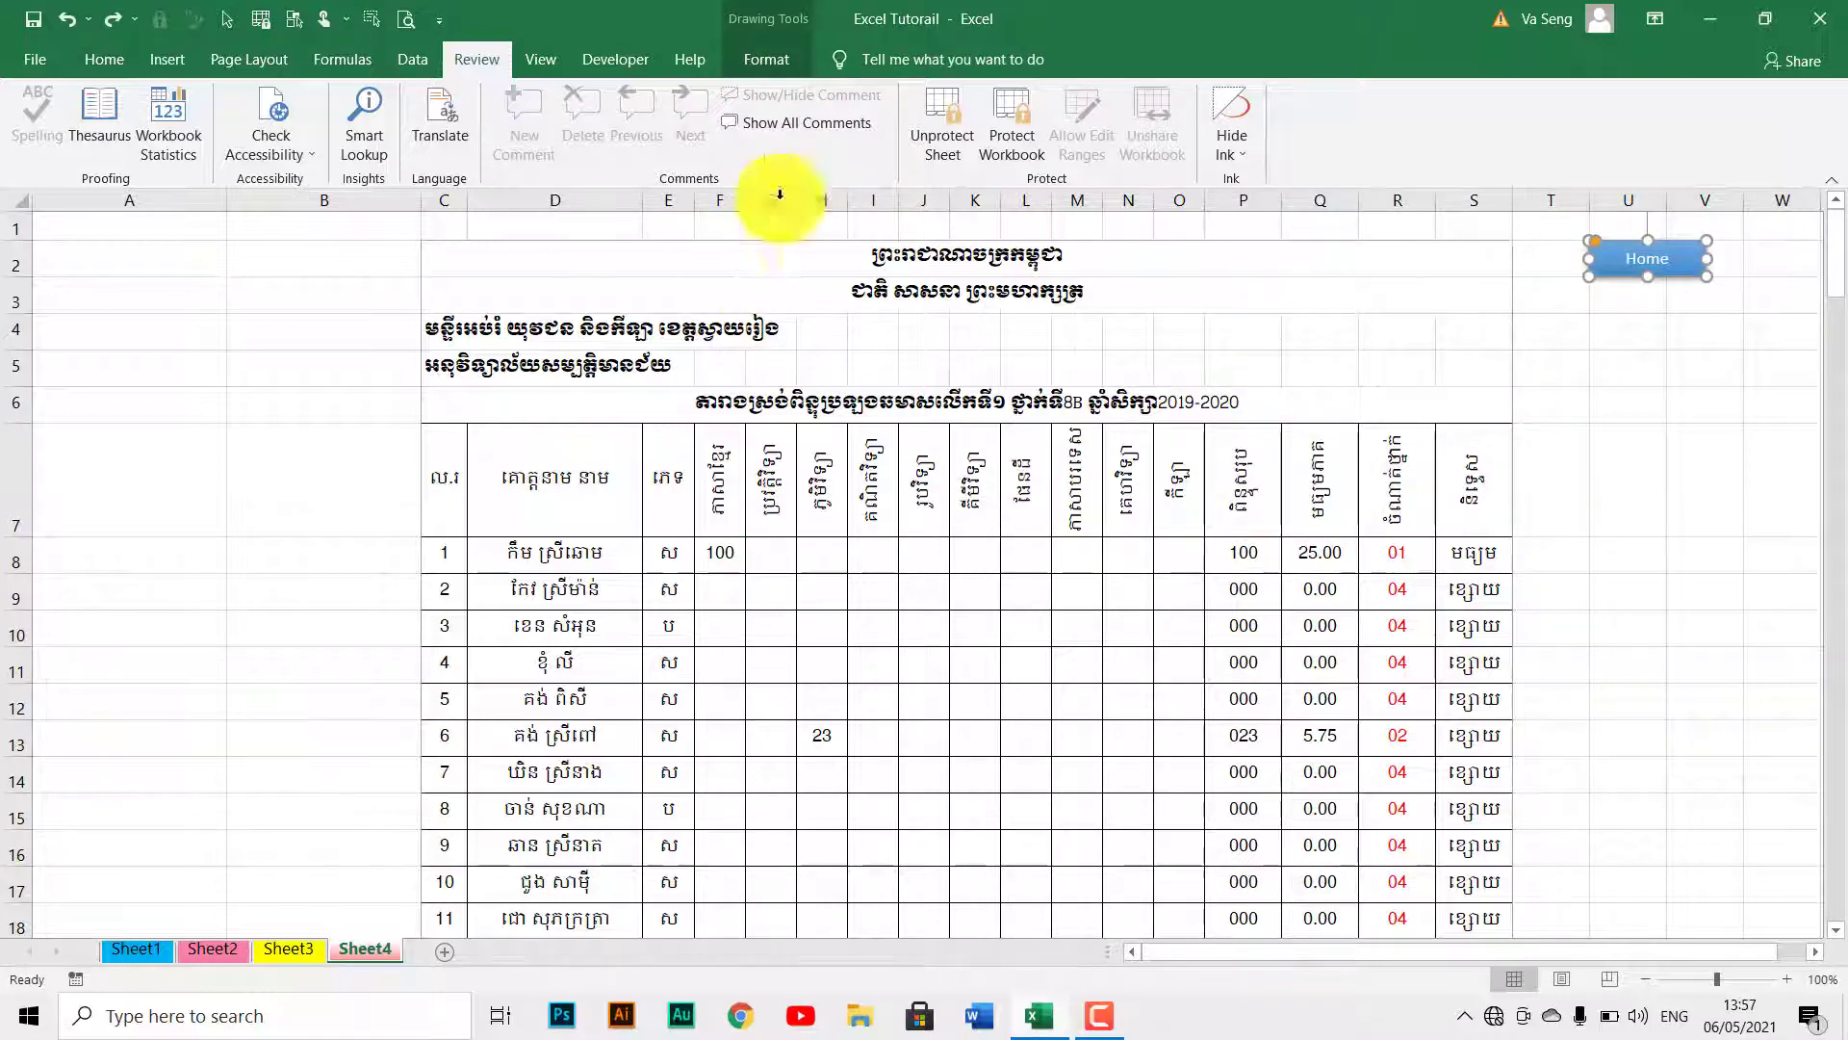
pyautogui.click(929, 138)
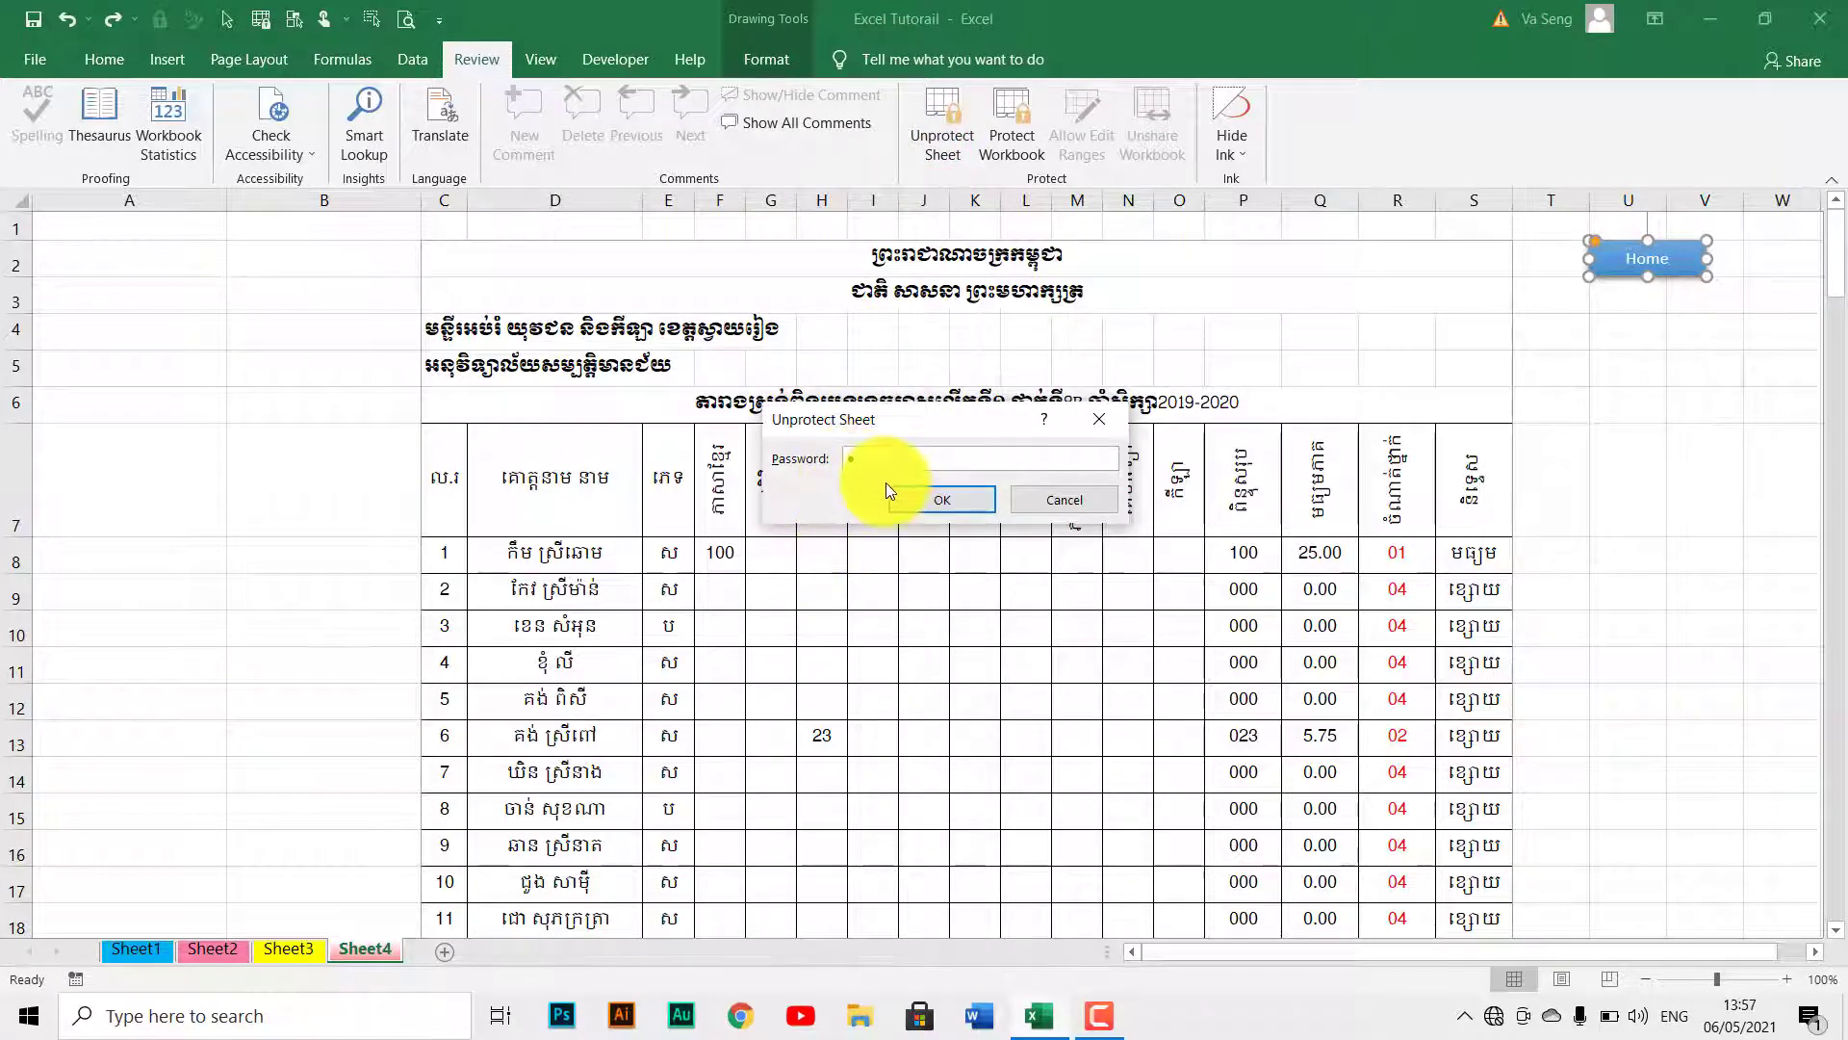
# Unprotect the sheet, then set up protection again with Edit objects unchecked.
pyautogui.click(926, 495)
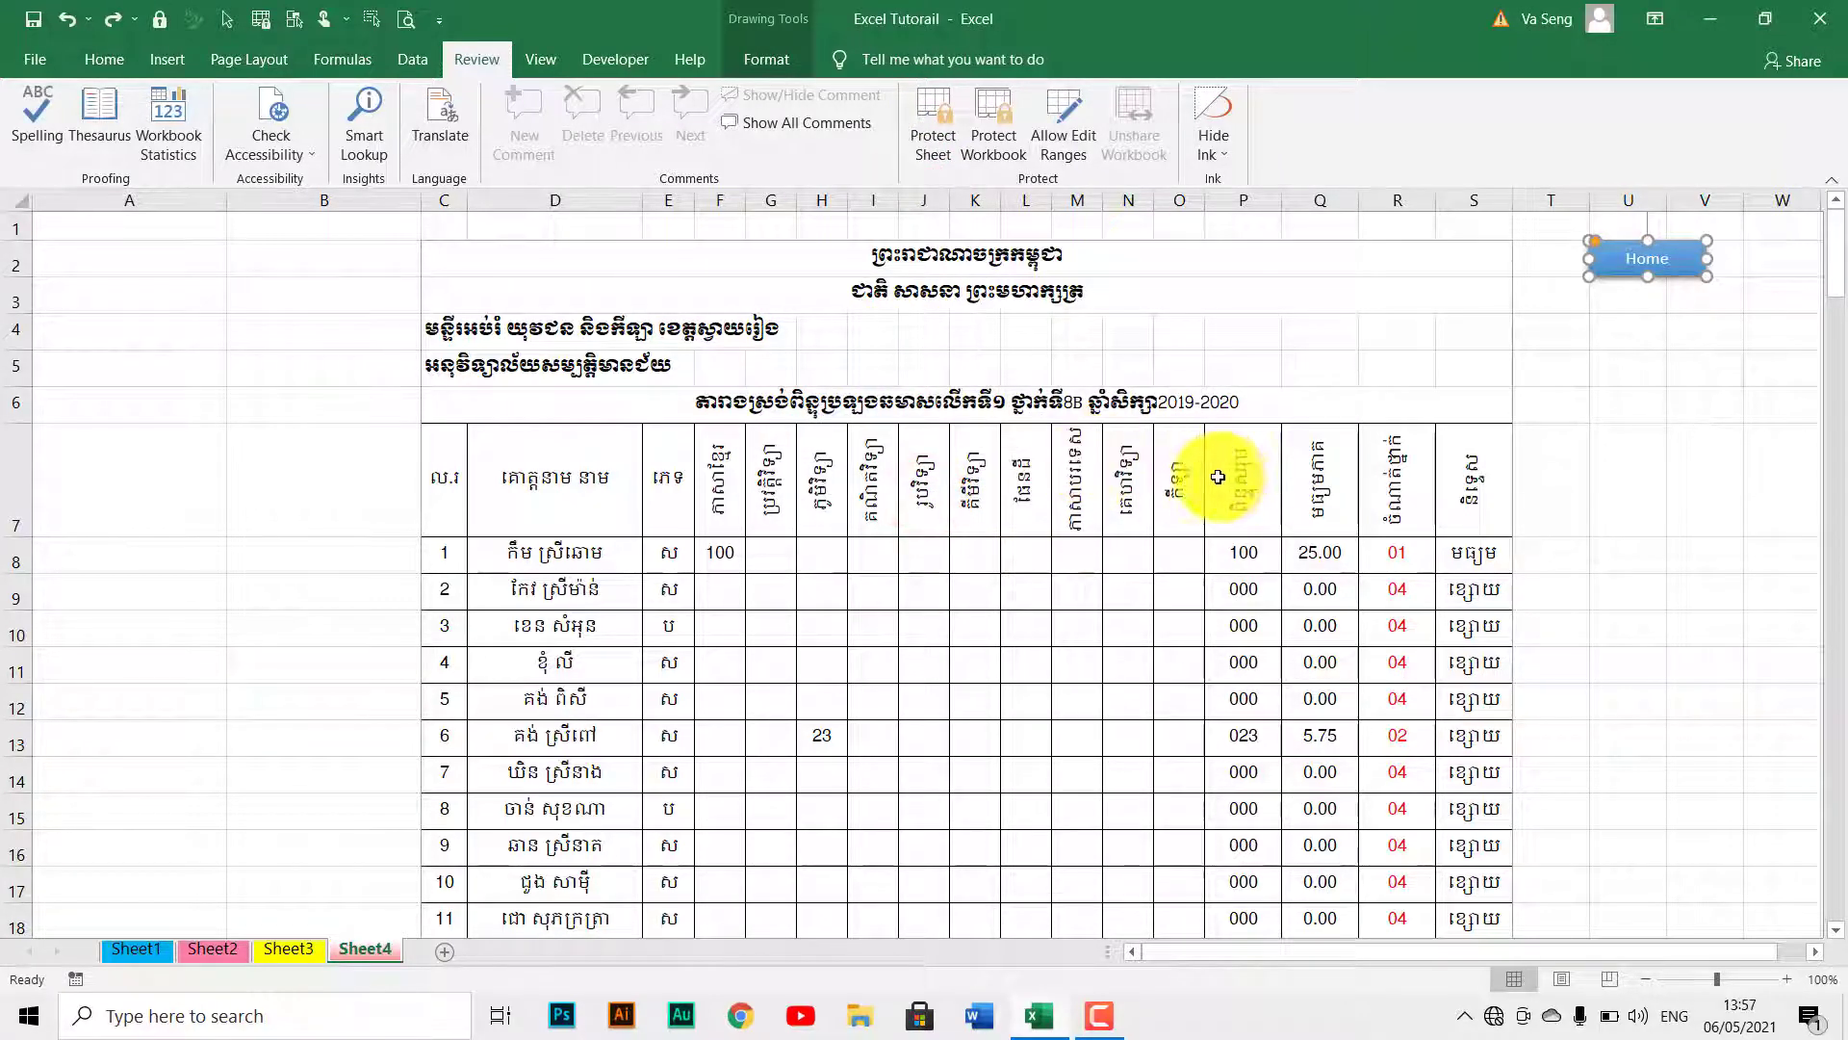
pyautogui.click(938, 139)
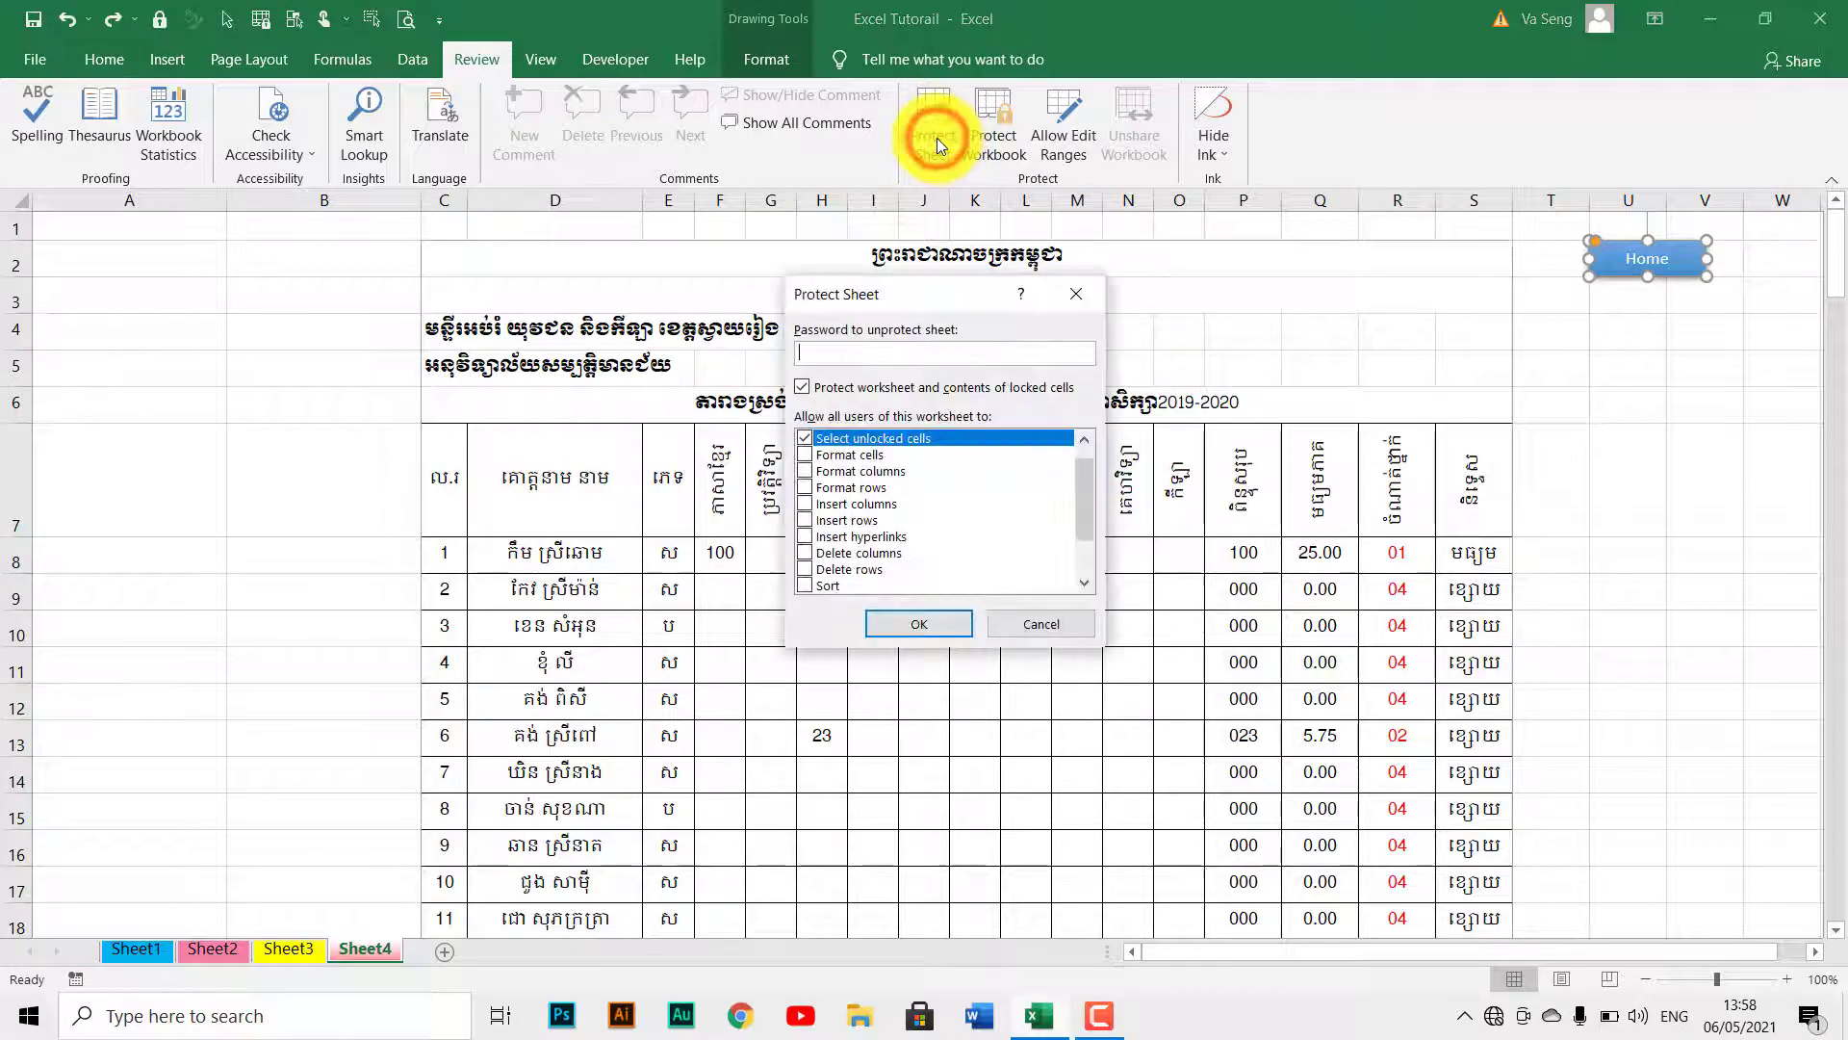
pyautogui.scroll(-1, 905, 486)
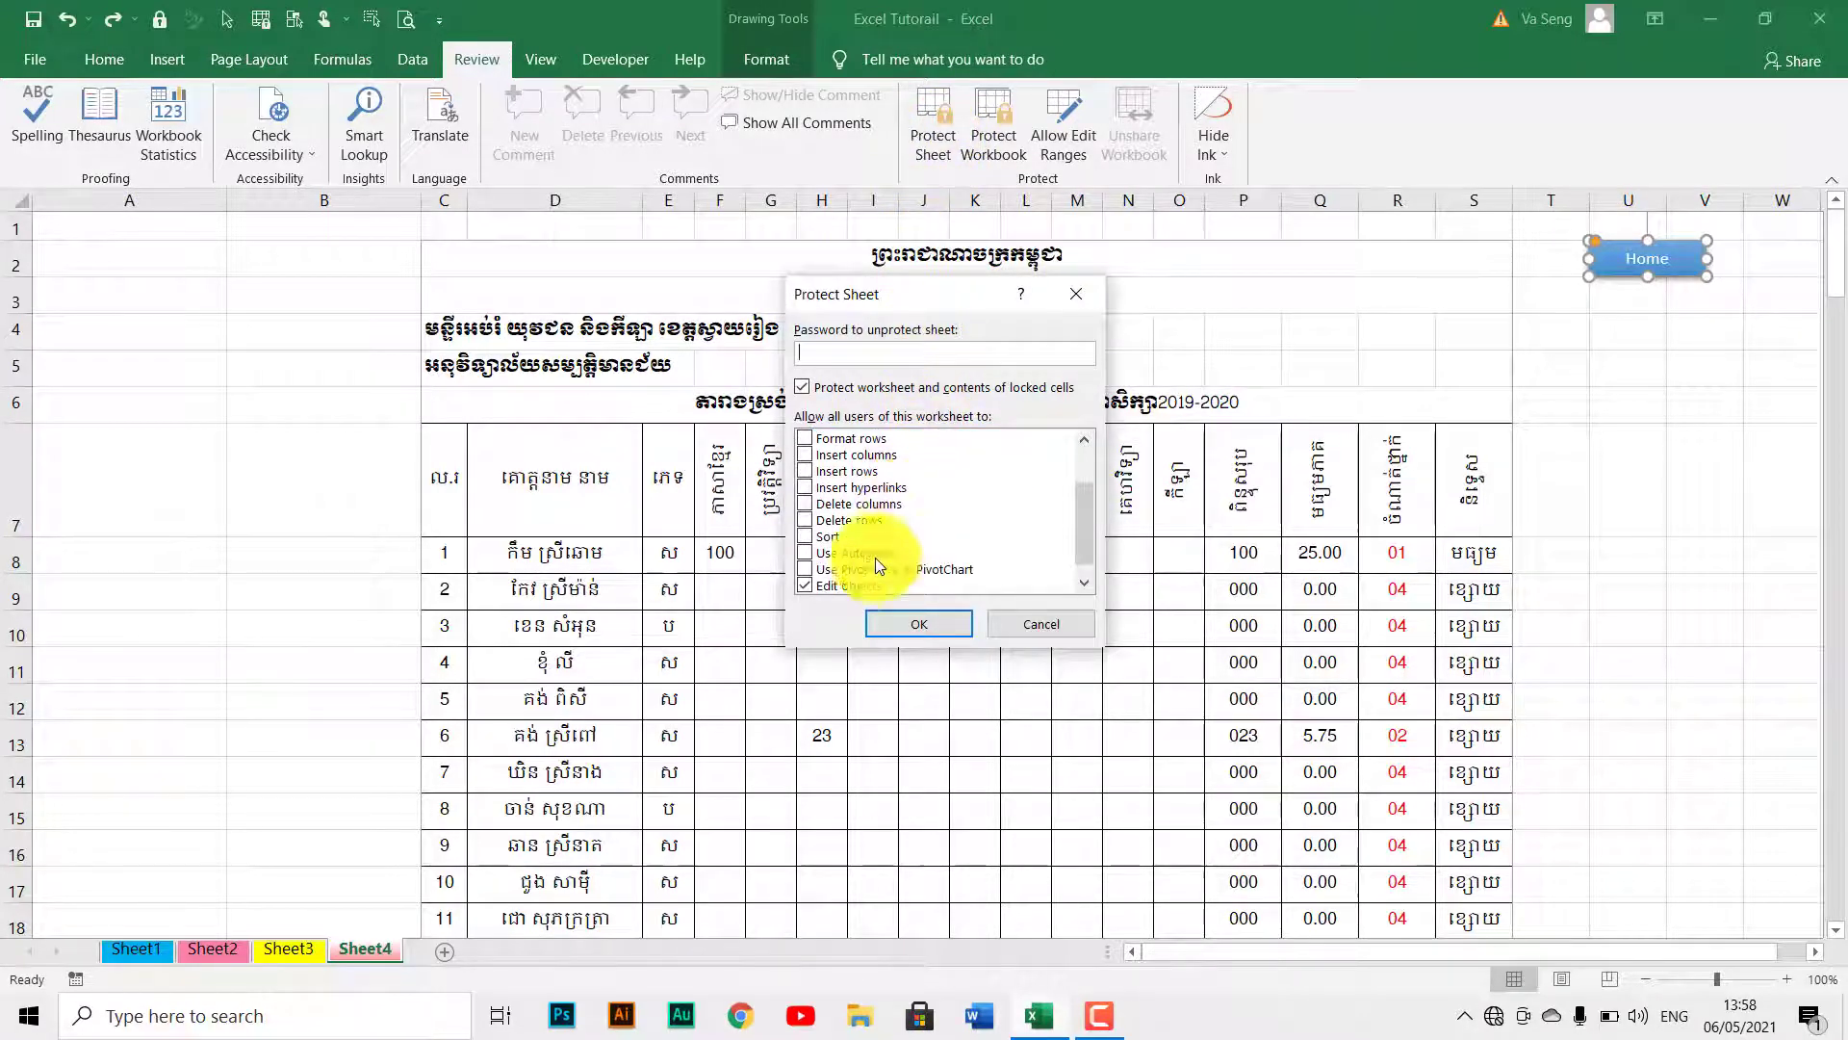
pyautogui.click(807, 585)
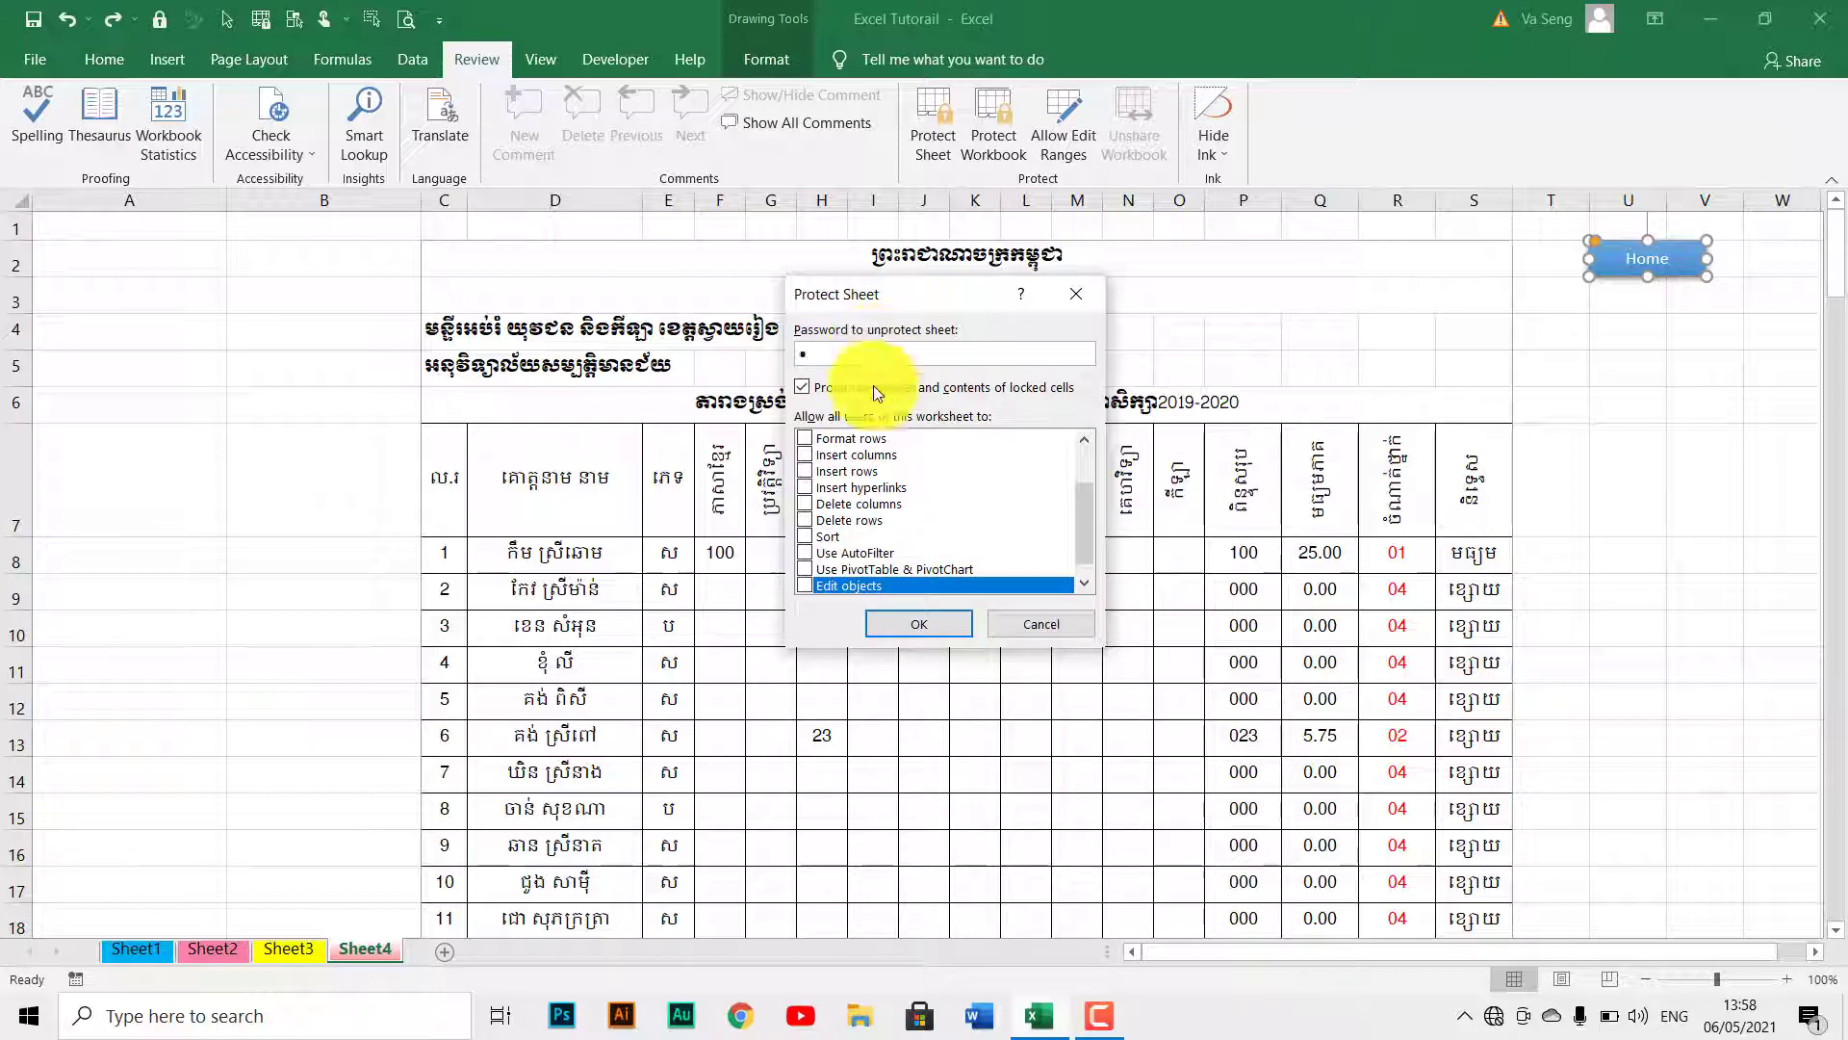
pyautogui.click(921, 625)
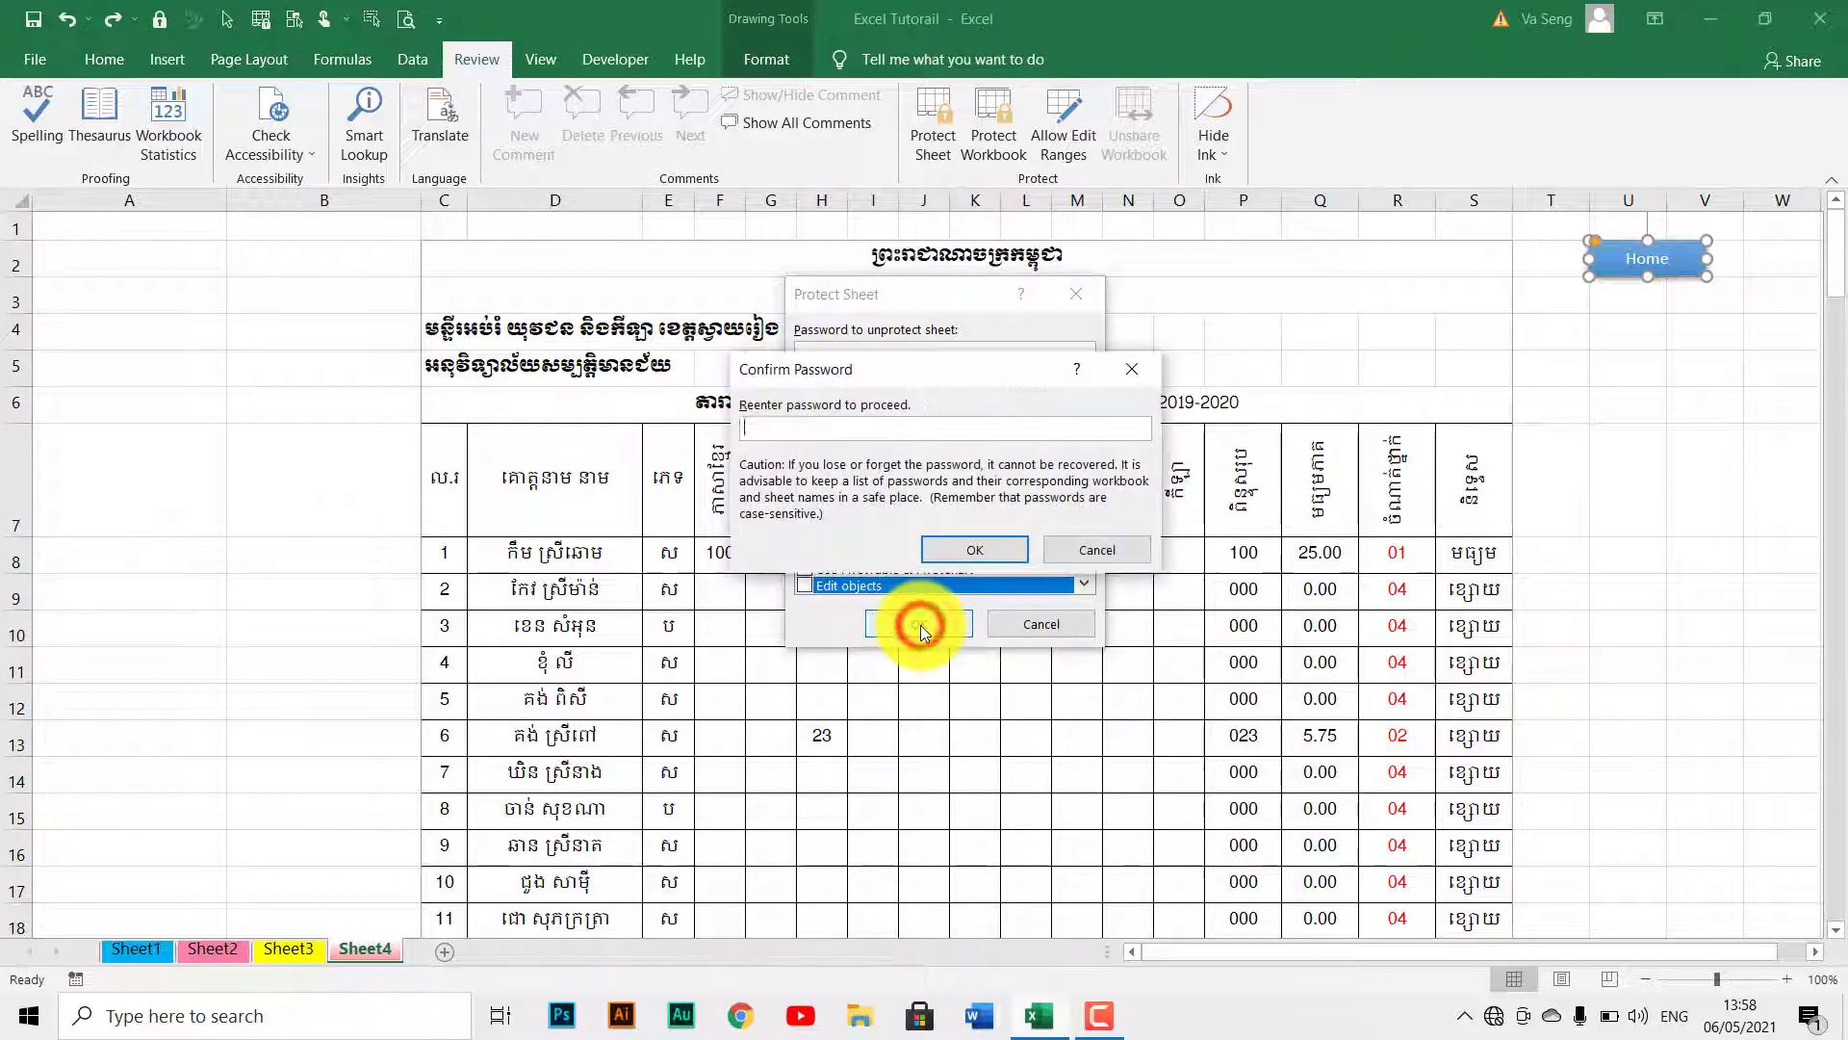
# Confirm the repeated password to protect the sheet and check an unlocked score cell is selectable.
pyautogui.write('1')
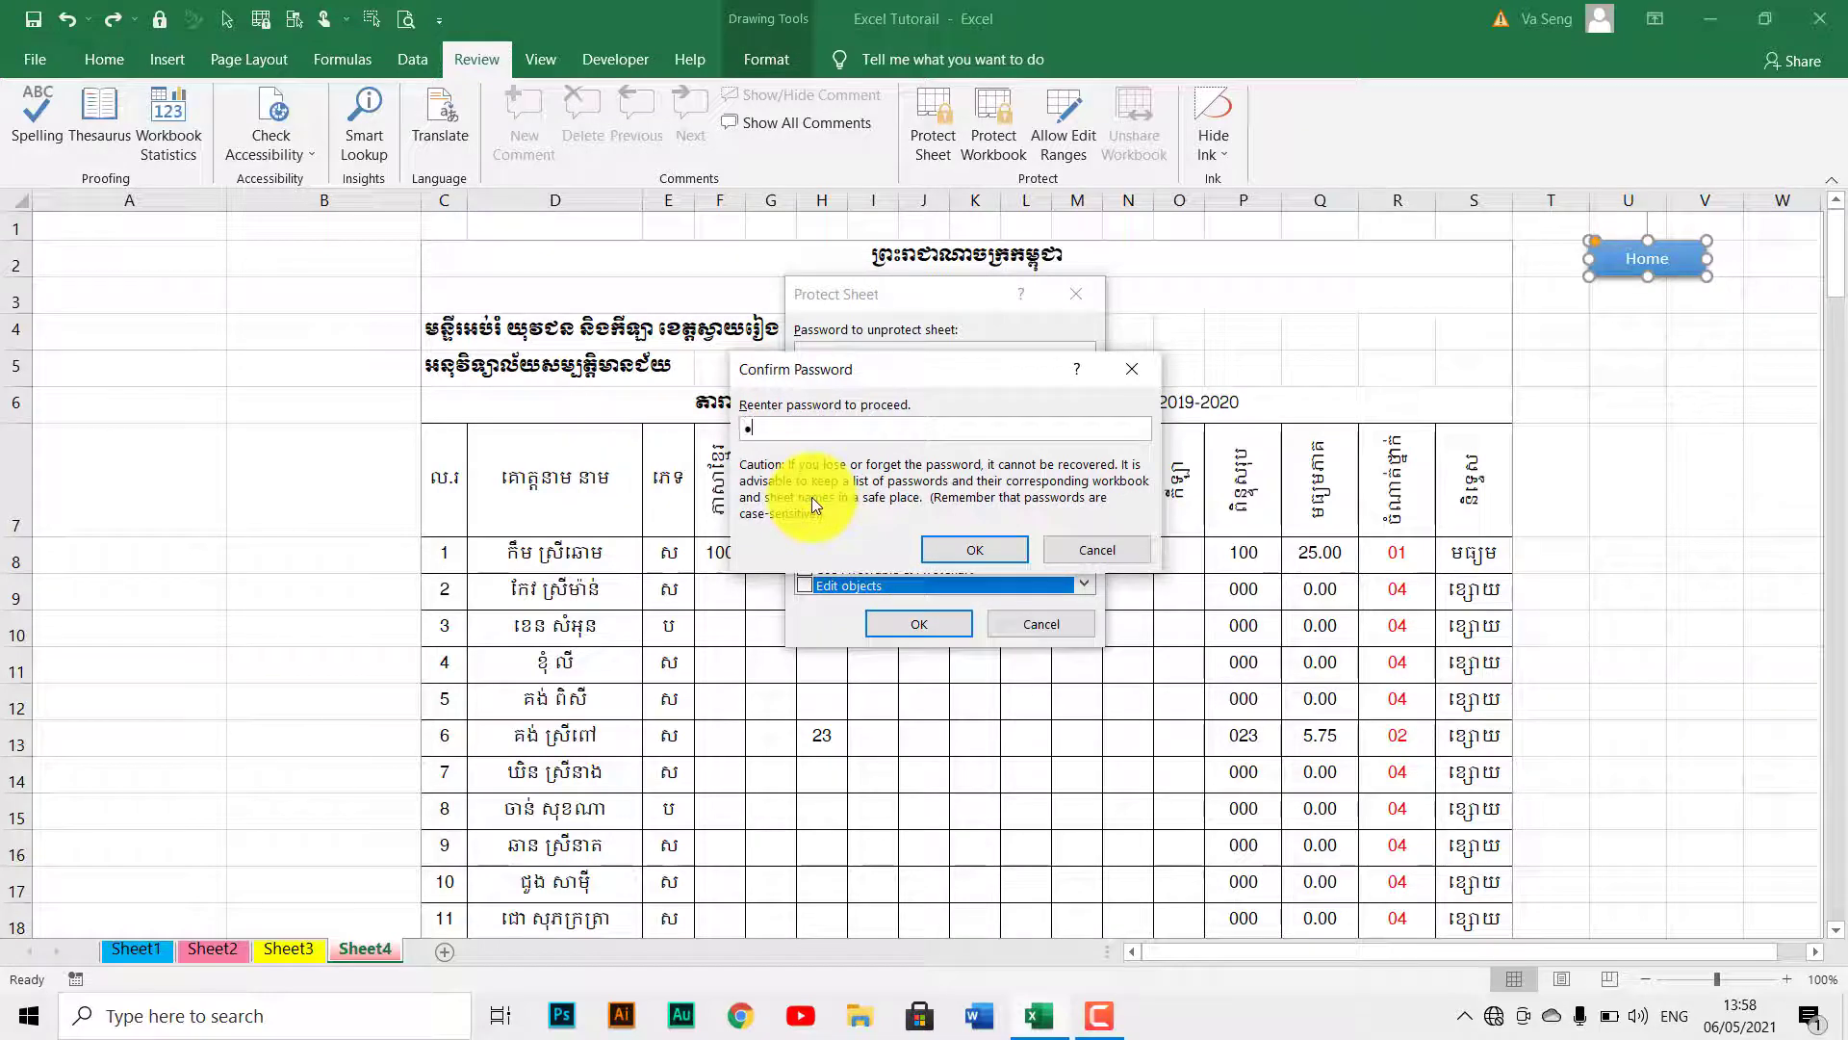
pyautogui.click(961, 551)
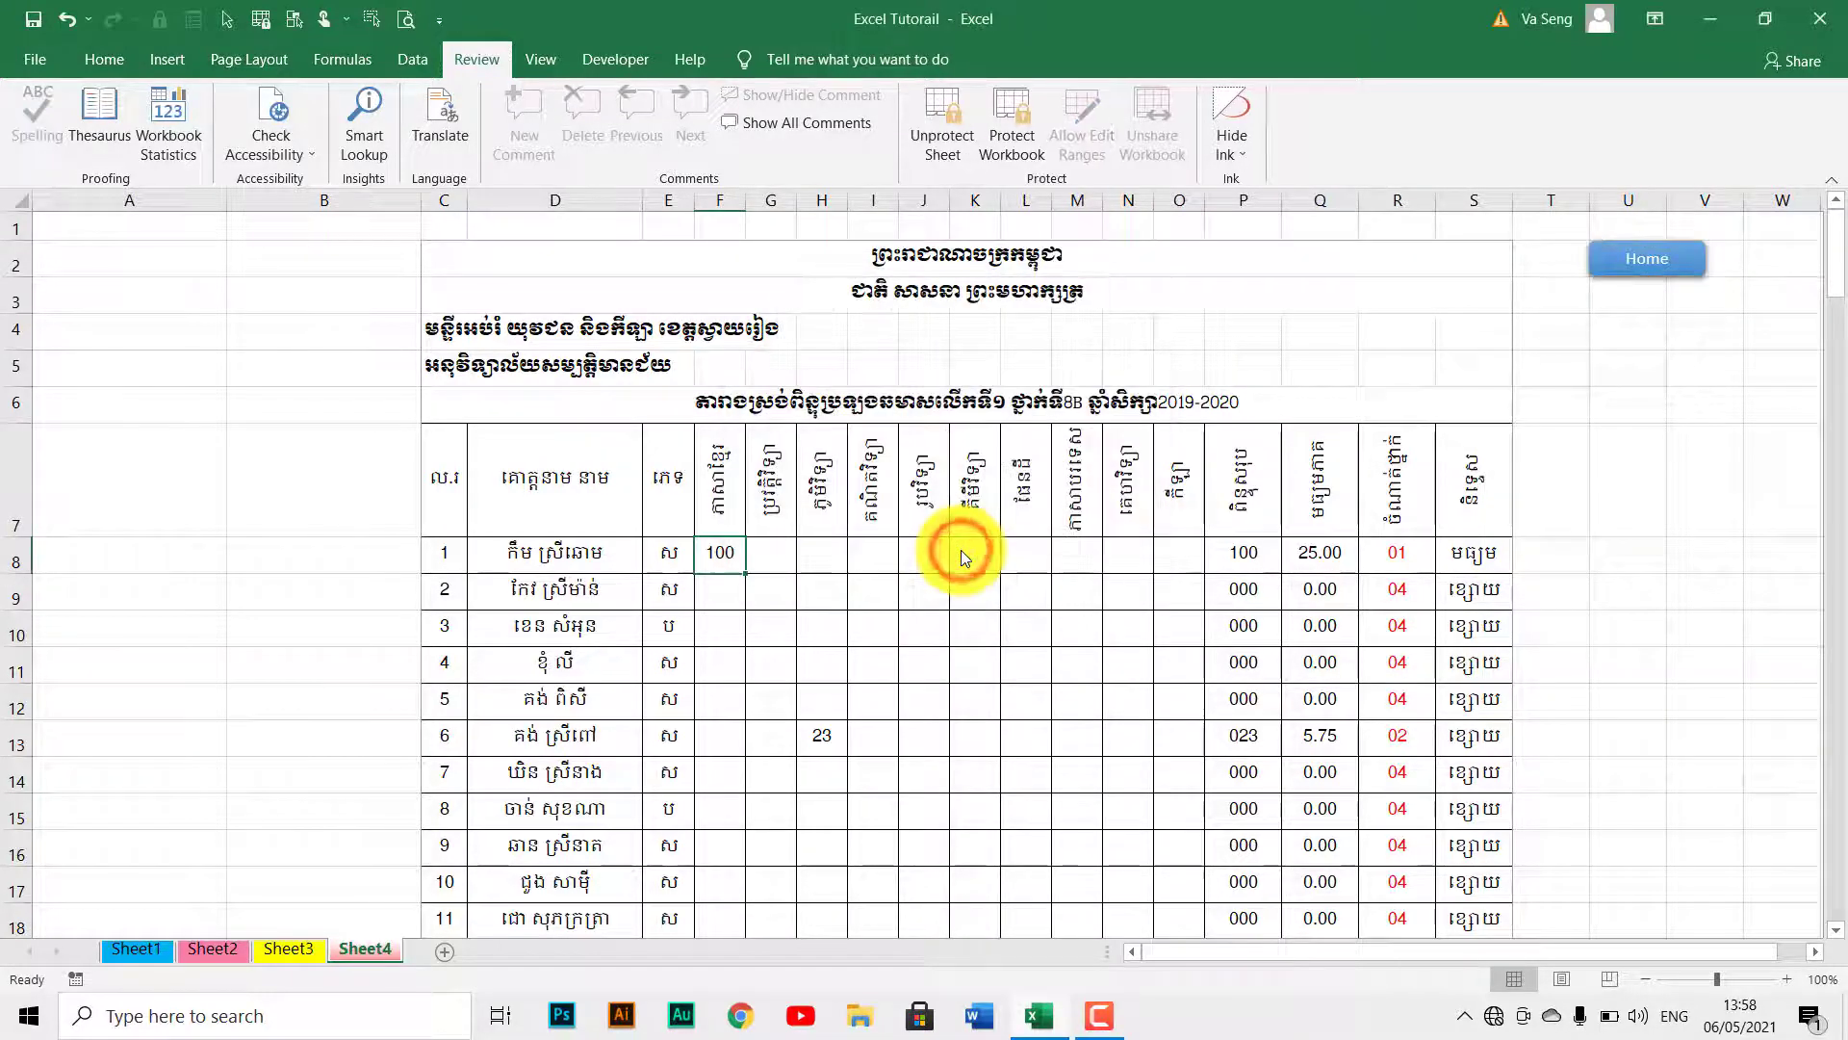
pyautogui.click(1012, 594)
# Check a locked total cell can't be selected, then test the Home link and return to Sheet4.
pyautogui.click(1353, 630)
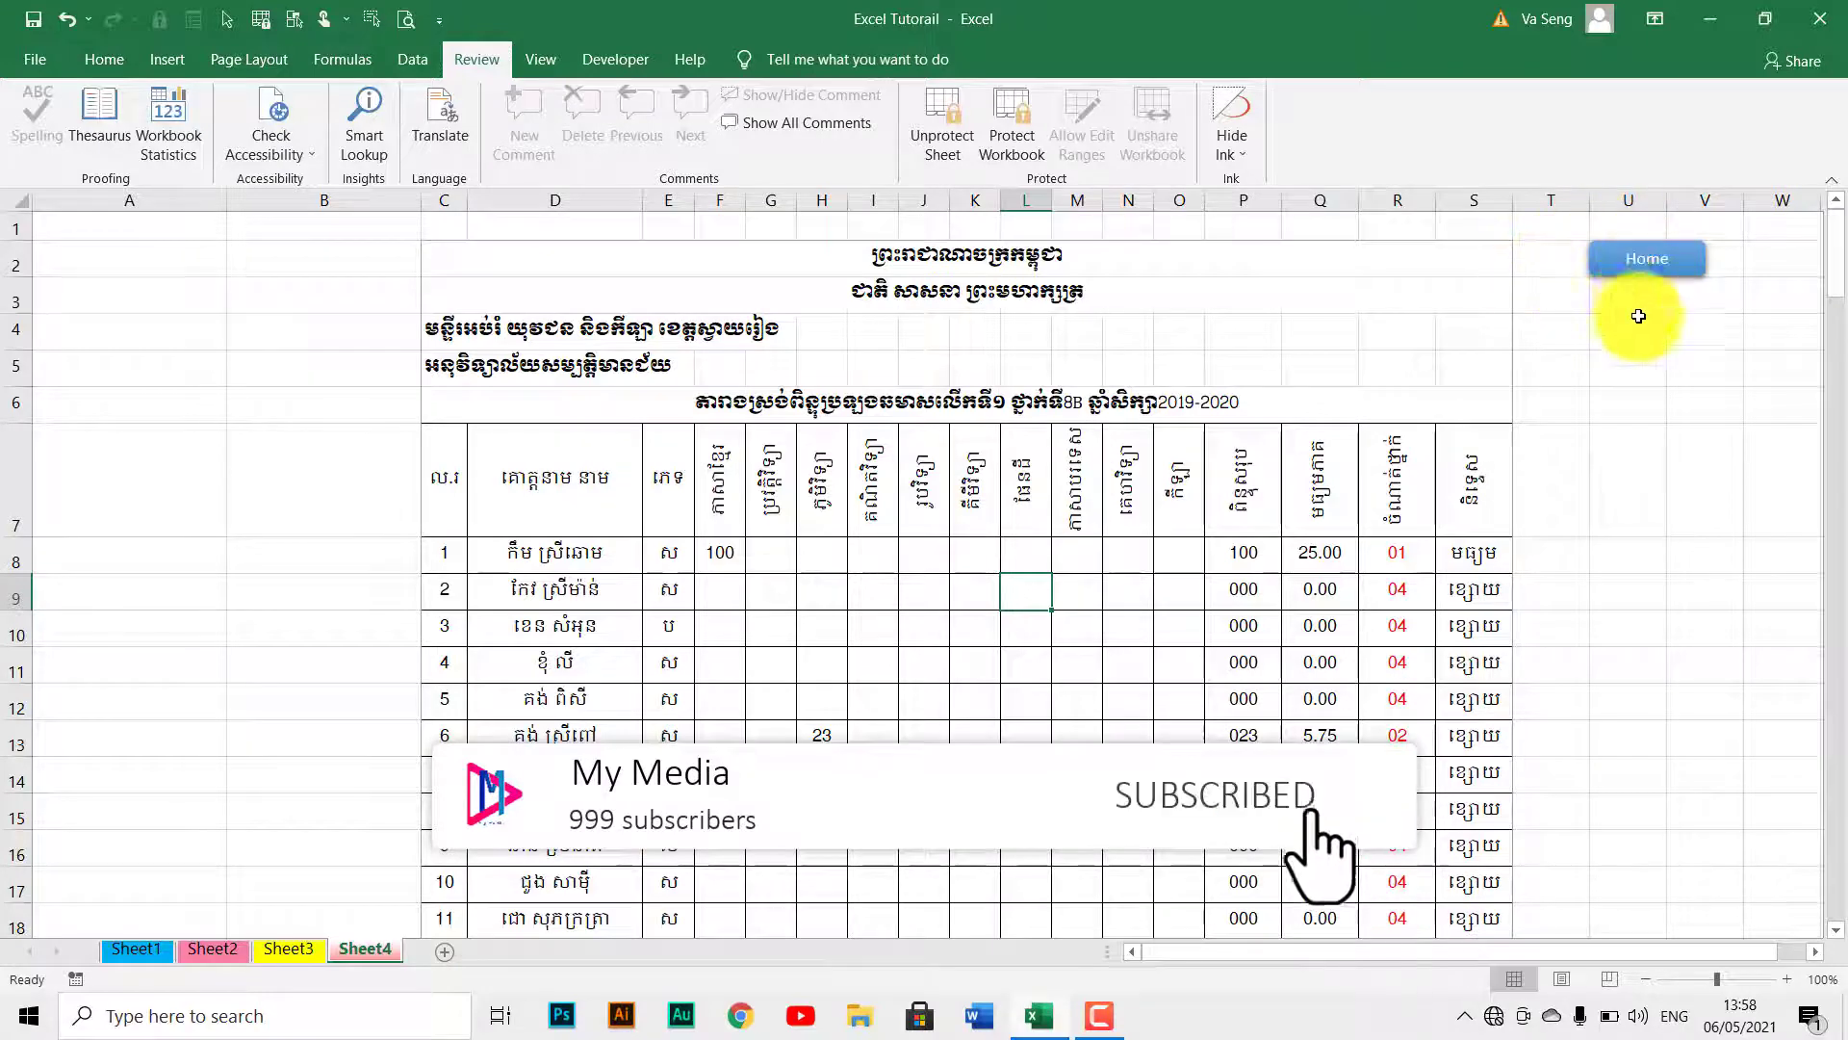
pyautogui.click(1648, 262)
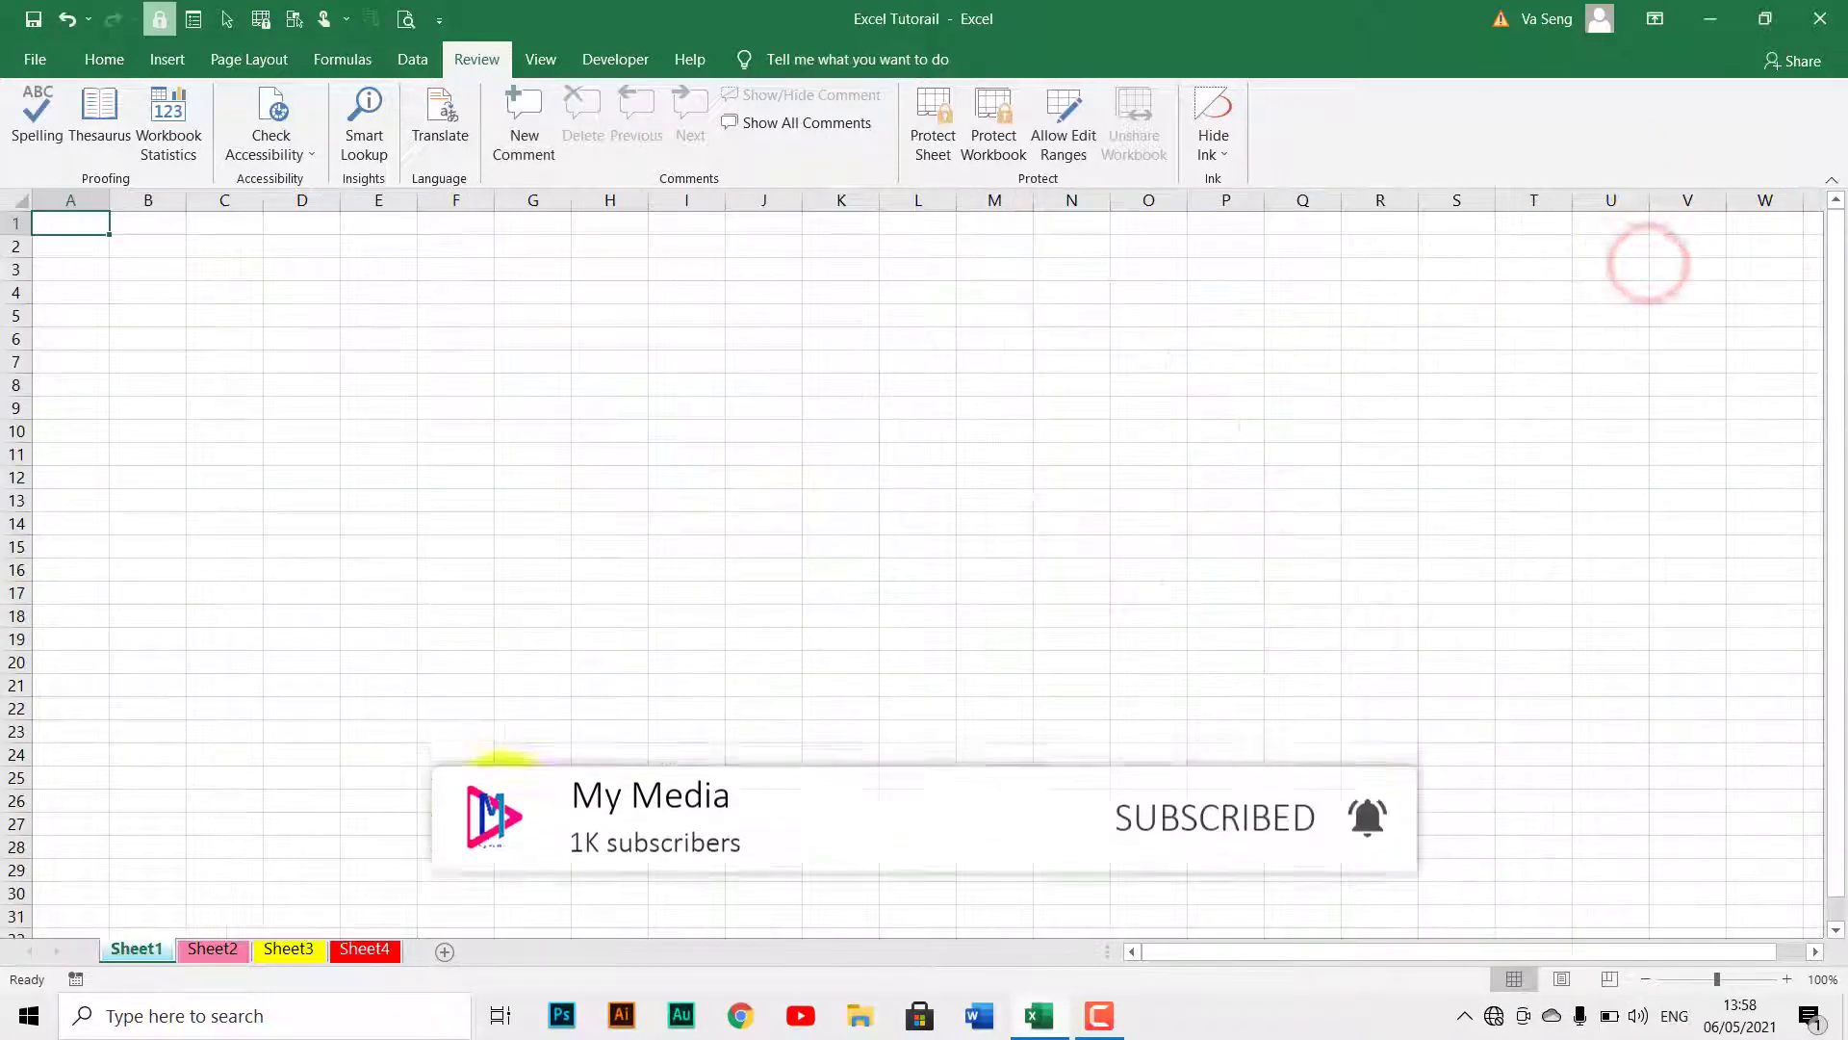
pyautogui.click(364, 950)
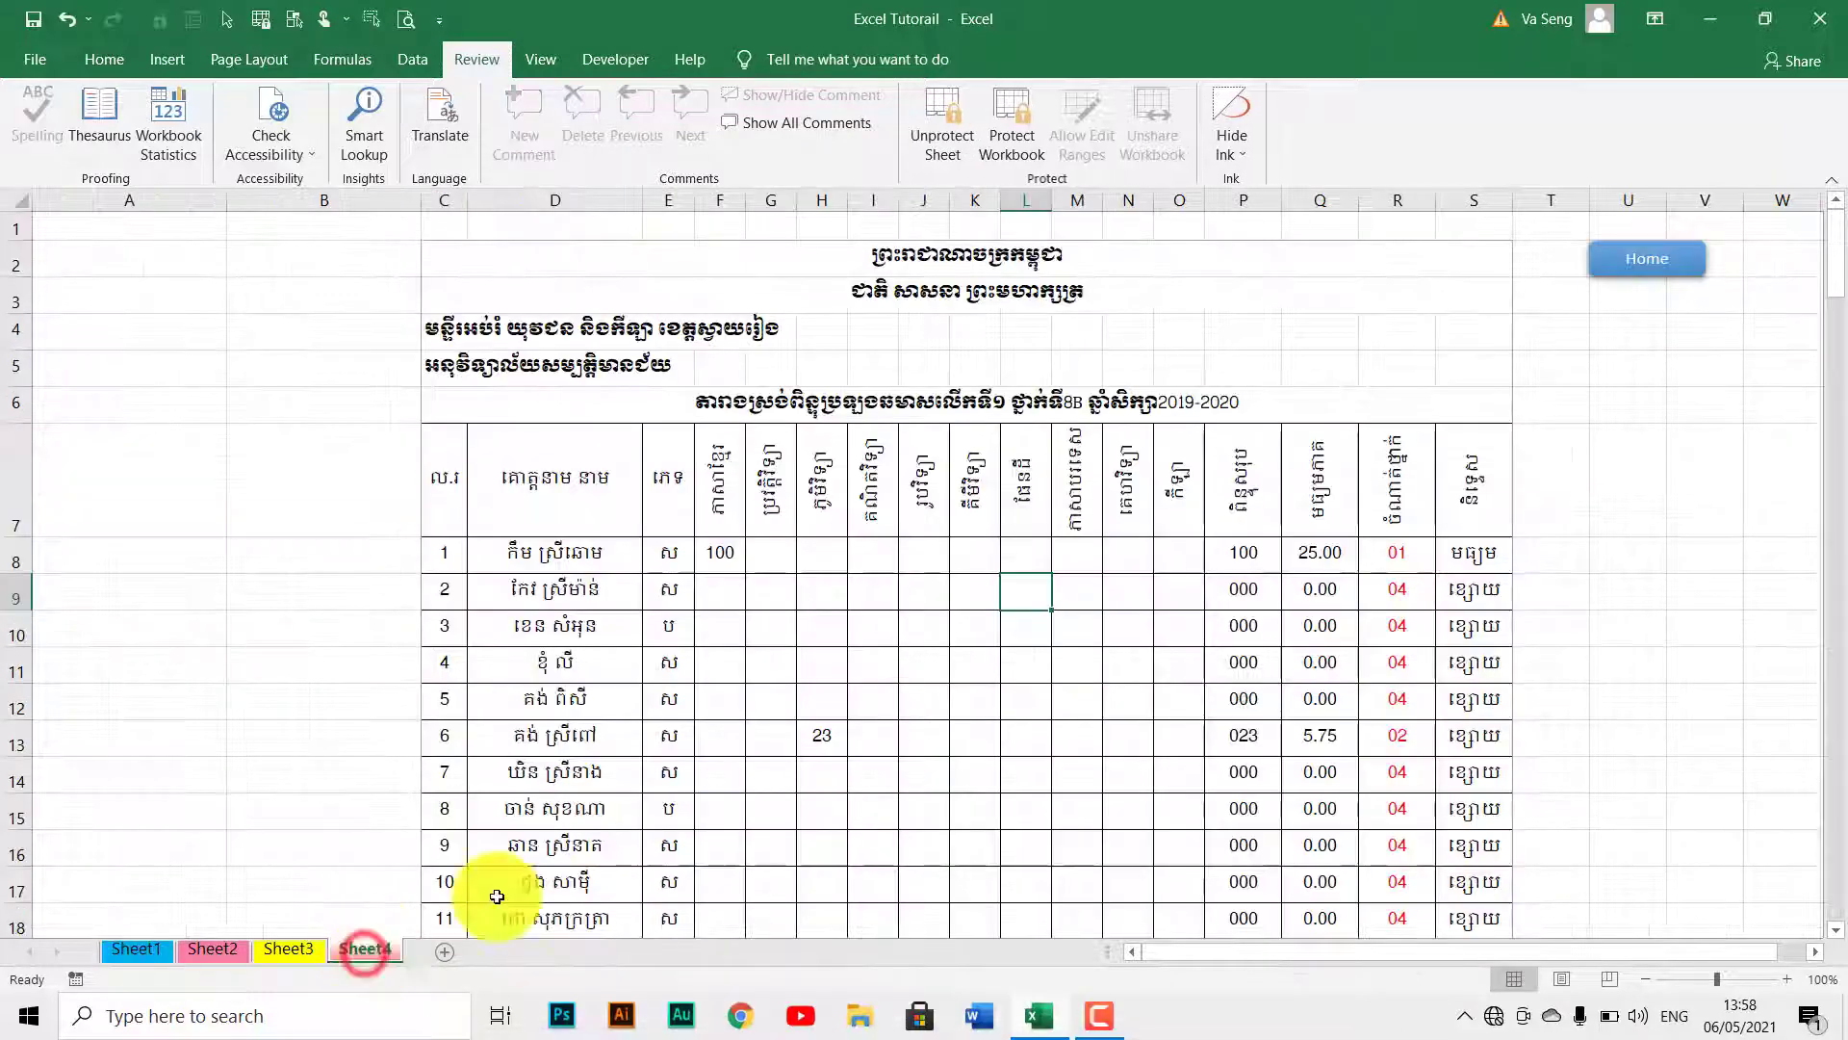
# Select a score cell in column I and scroll through the score table.
pyautogui.click(860, 758)
pyautogui.scroll(-15, 860, 761)
pyautogui.scroll(-2, 858, 759)
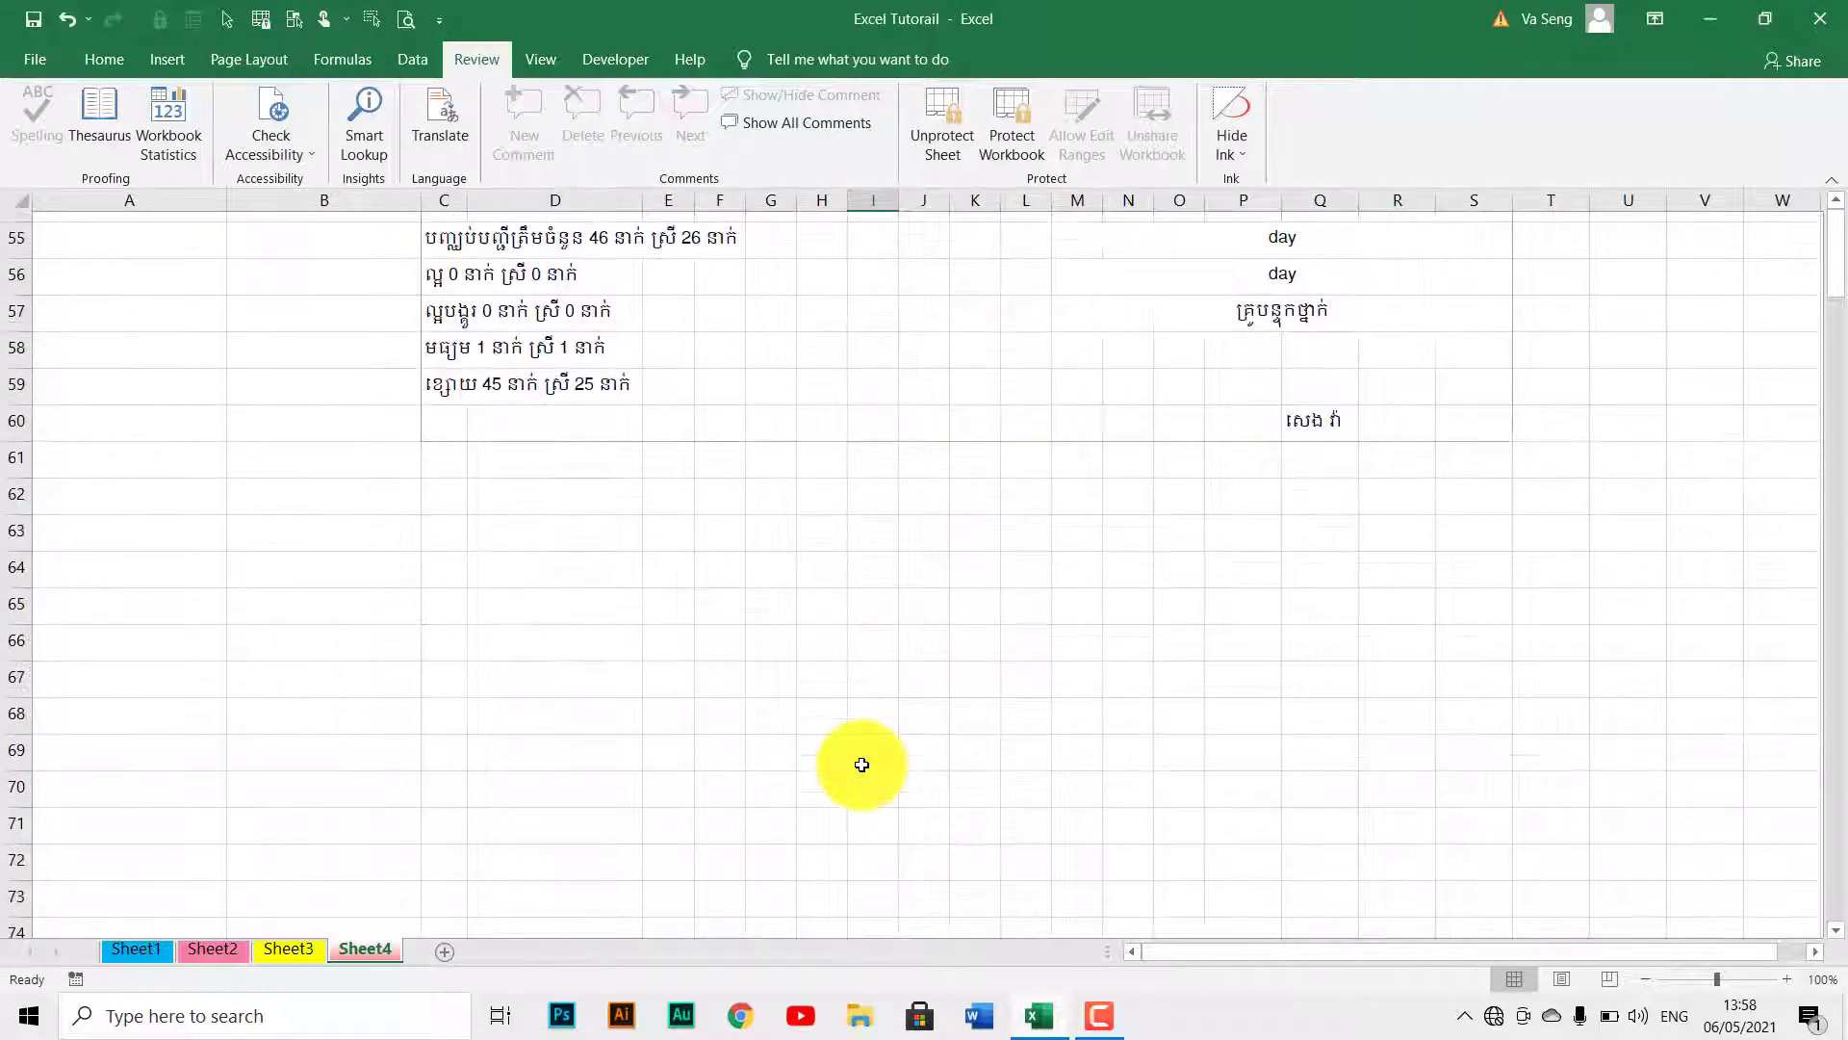
pyautogui.scroll(1, 904, 458)
pyautogui.scroll(1, 912, 433)
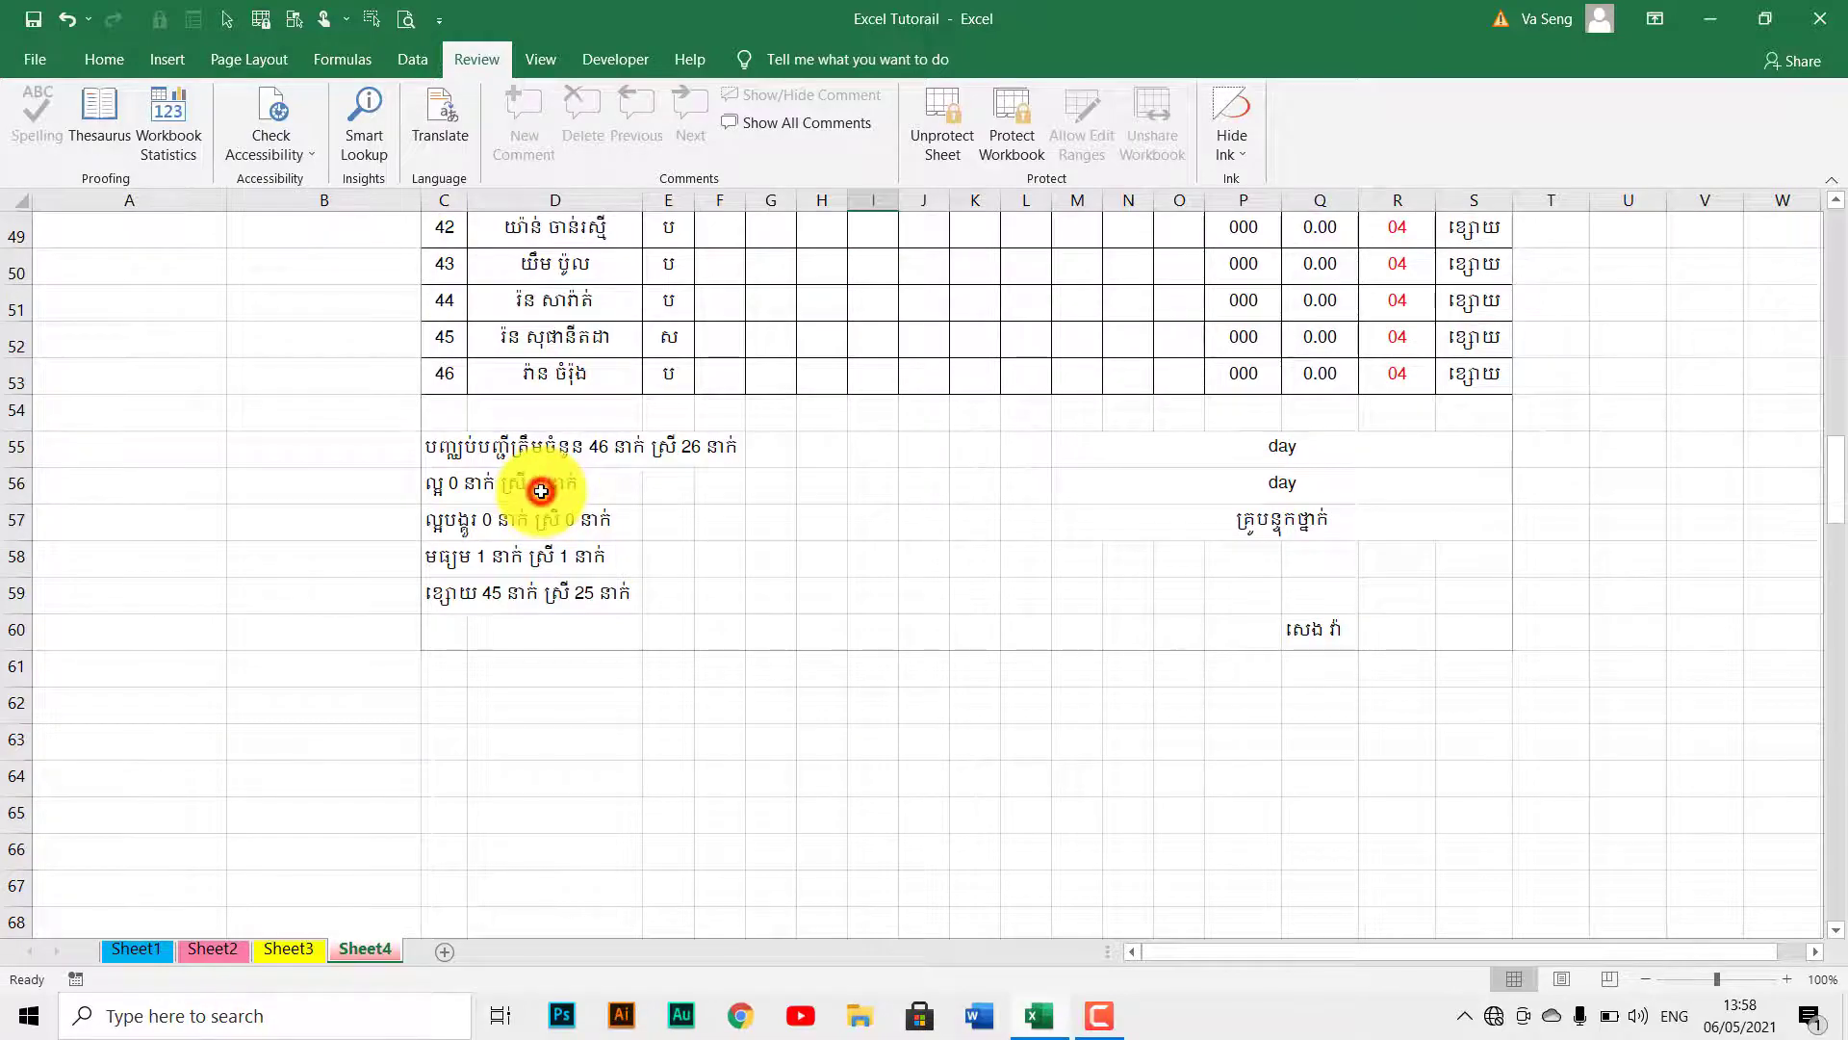
pyautogui.scroll(16, 540, 486)
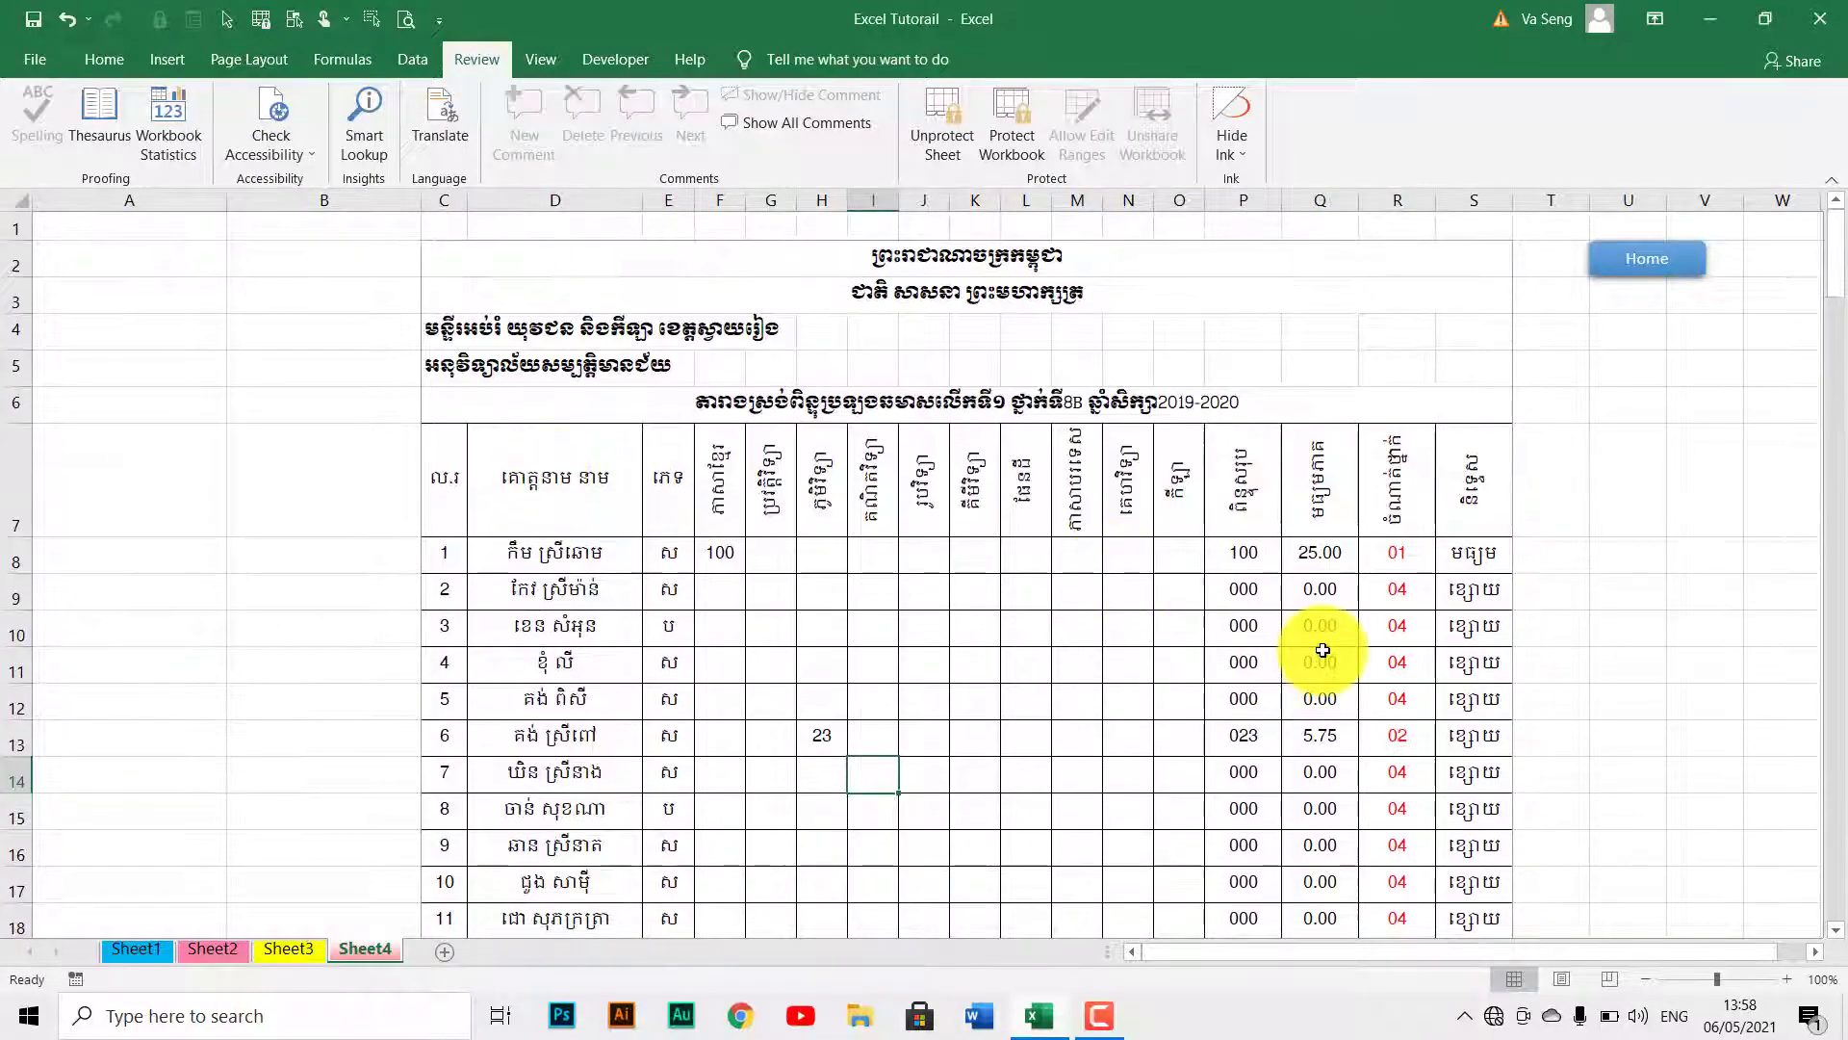
pyautogui.scroll(-1, 1319, 645)
pyautogui.scroll(-4, 1241, 505)
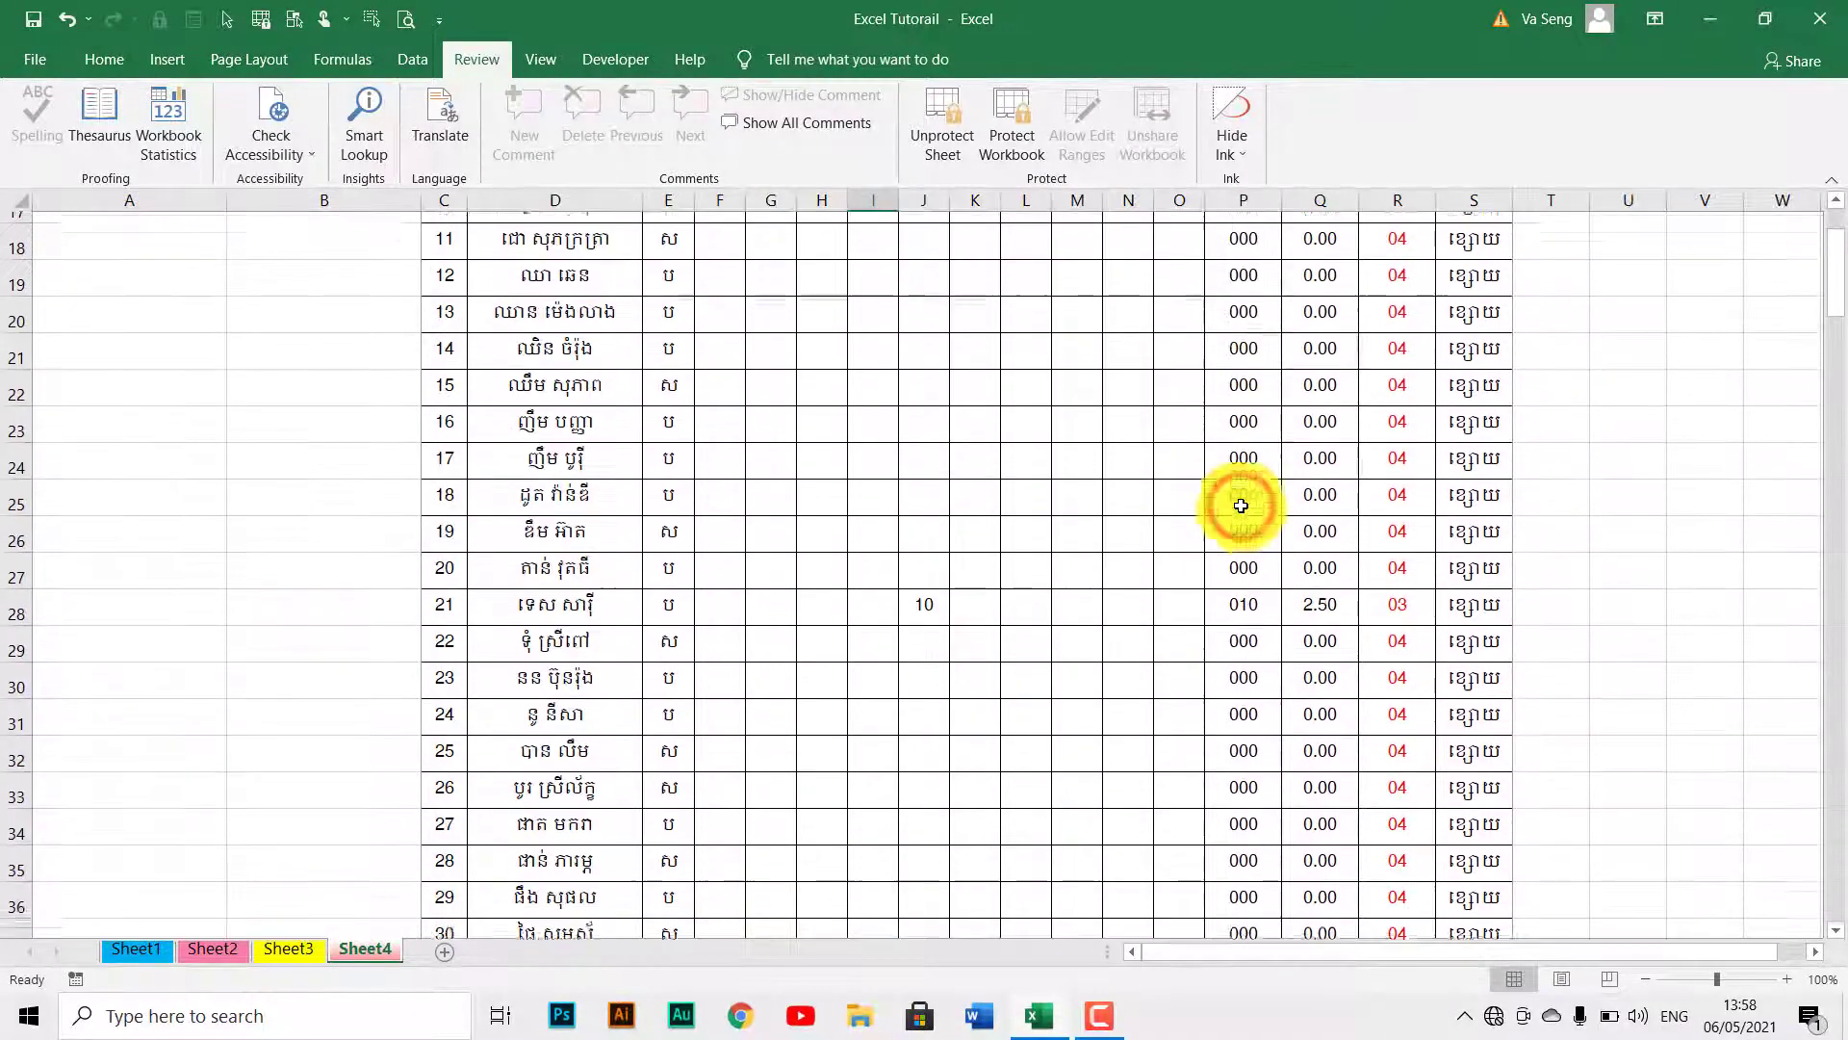
pyautogui.scroll(6, 1233, 504)
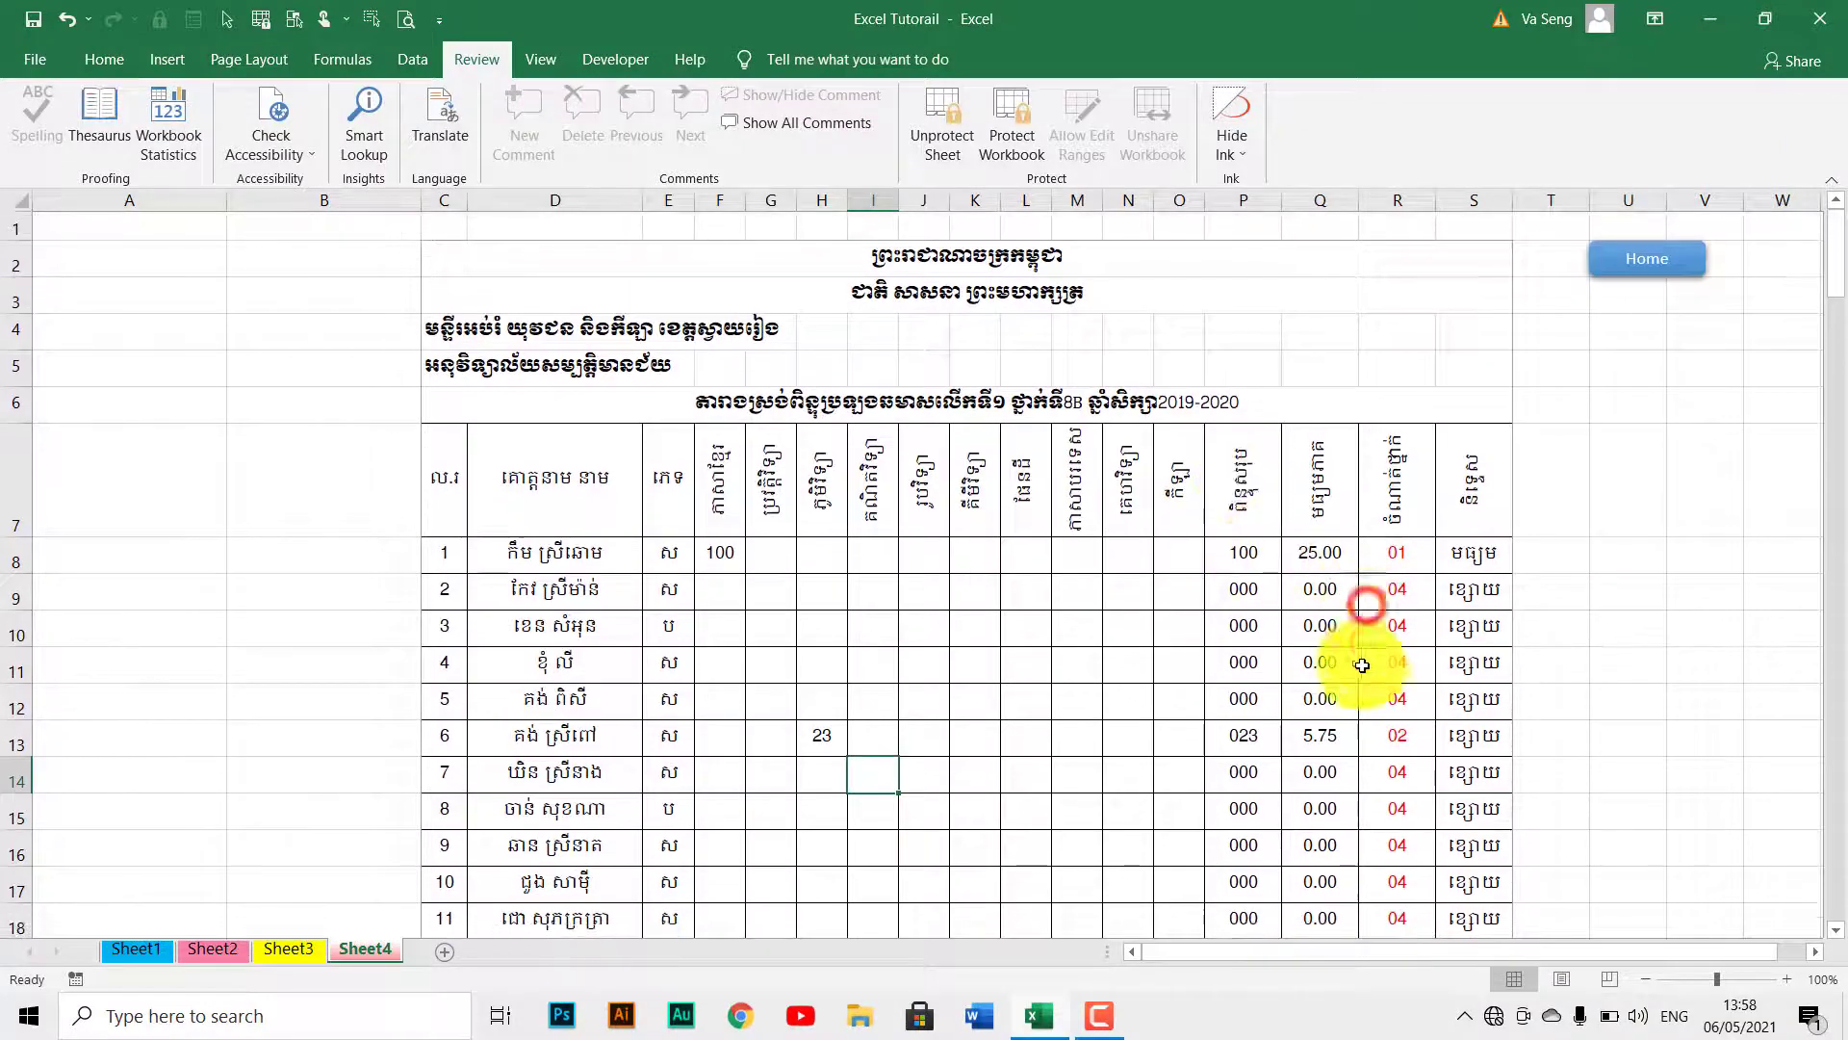
pyautogui.scroll(-9, 1359, 700)
pyautogui.scroll(9, 1357, 697)
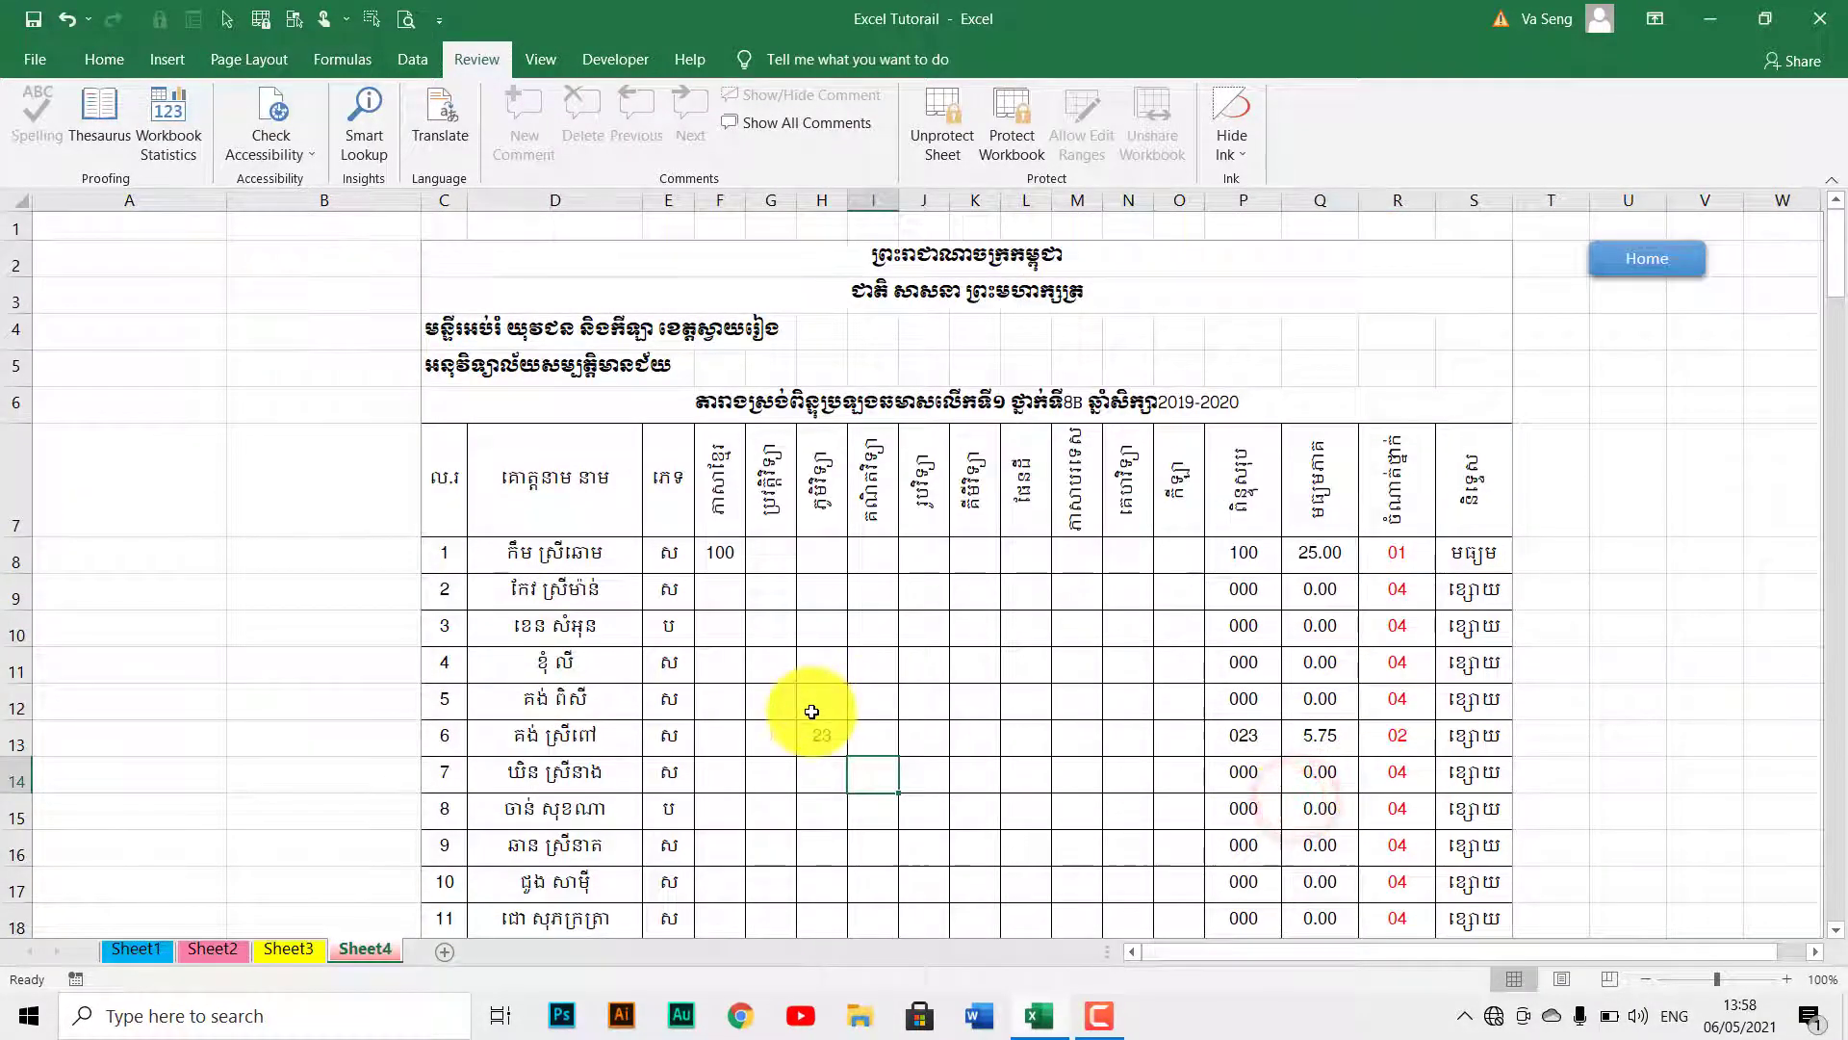
# Select score cells H12:H15, then clear the score 100 from cell F8.
pyautogui.moveTo(812, 712); pyautogui.dragTo(831, 799)
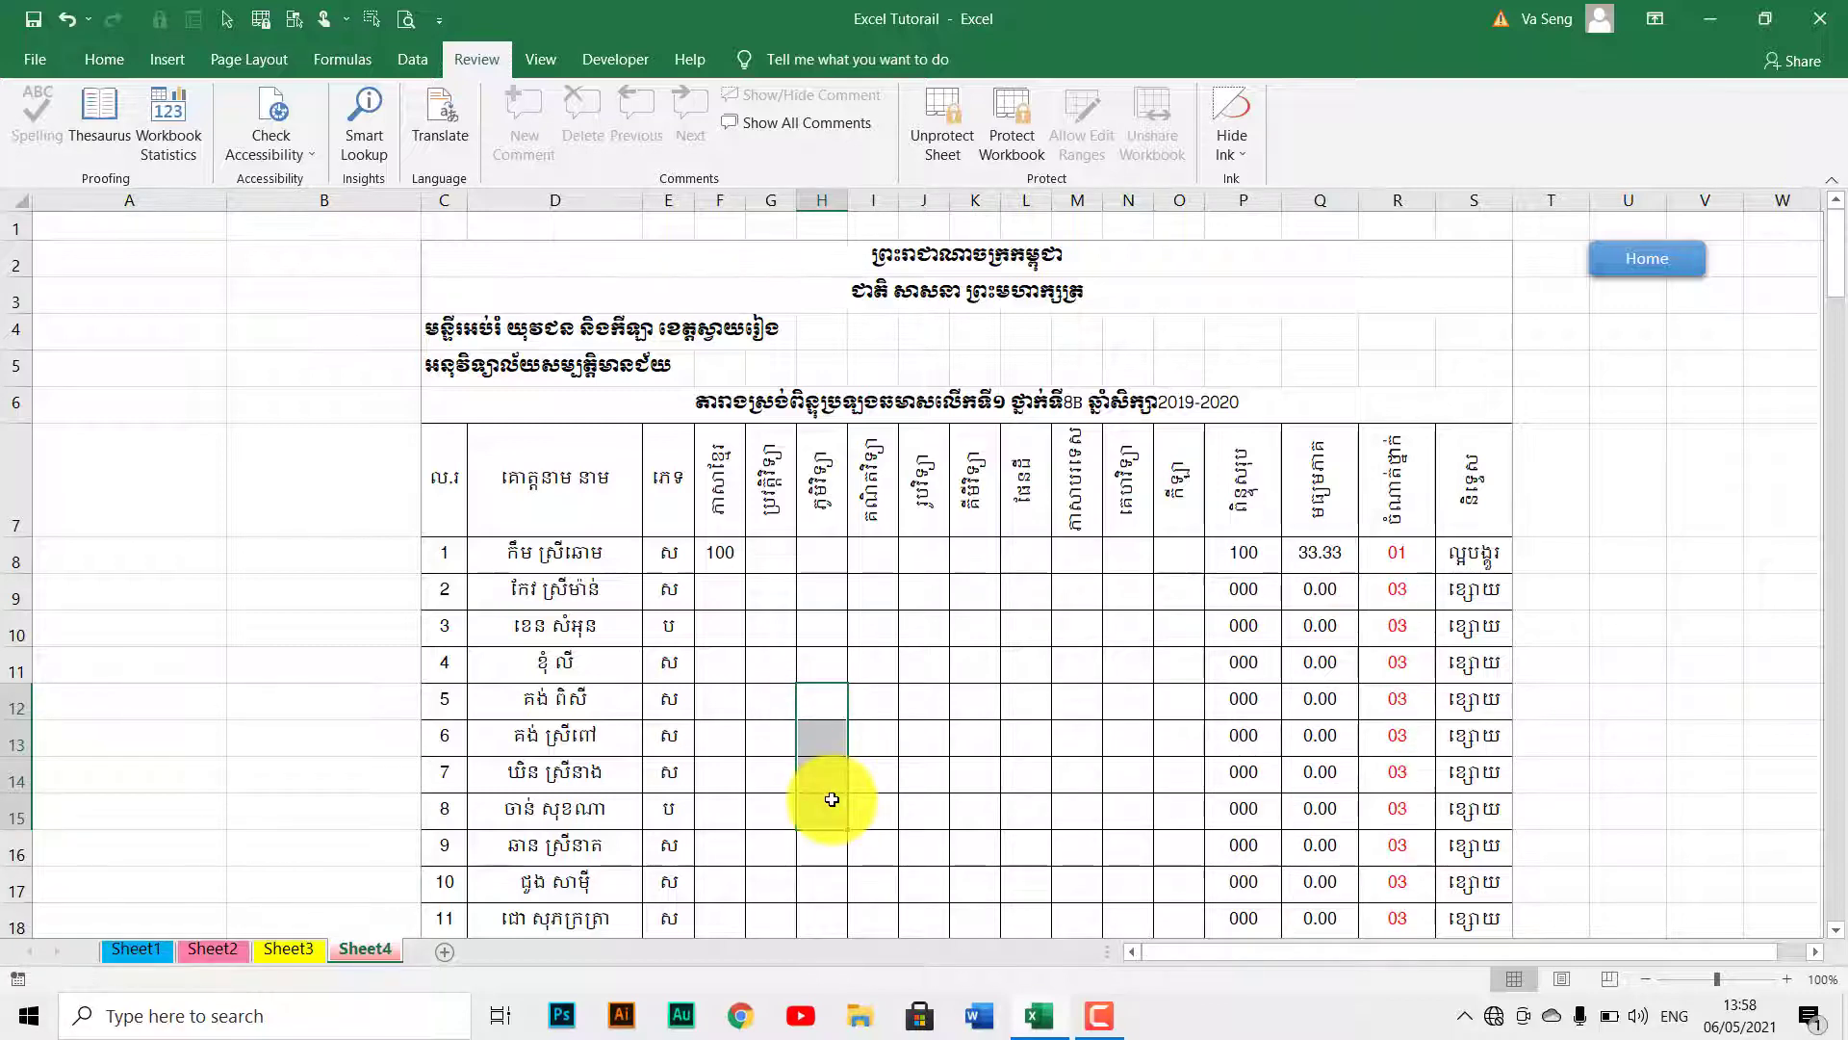
pyautogui.scroll(-6, 832, 799)
pyautogui.scroll(6, 845, 767)
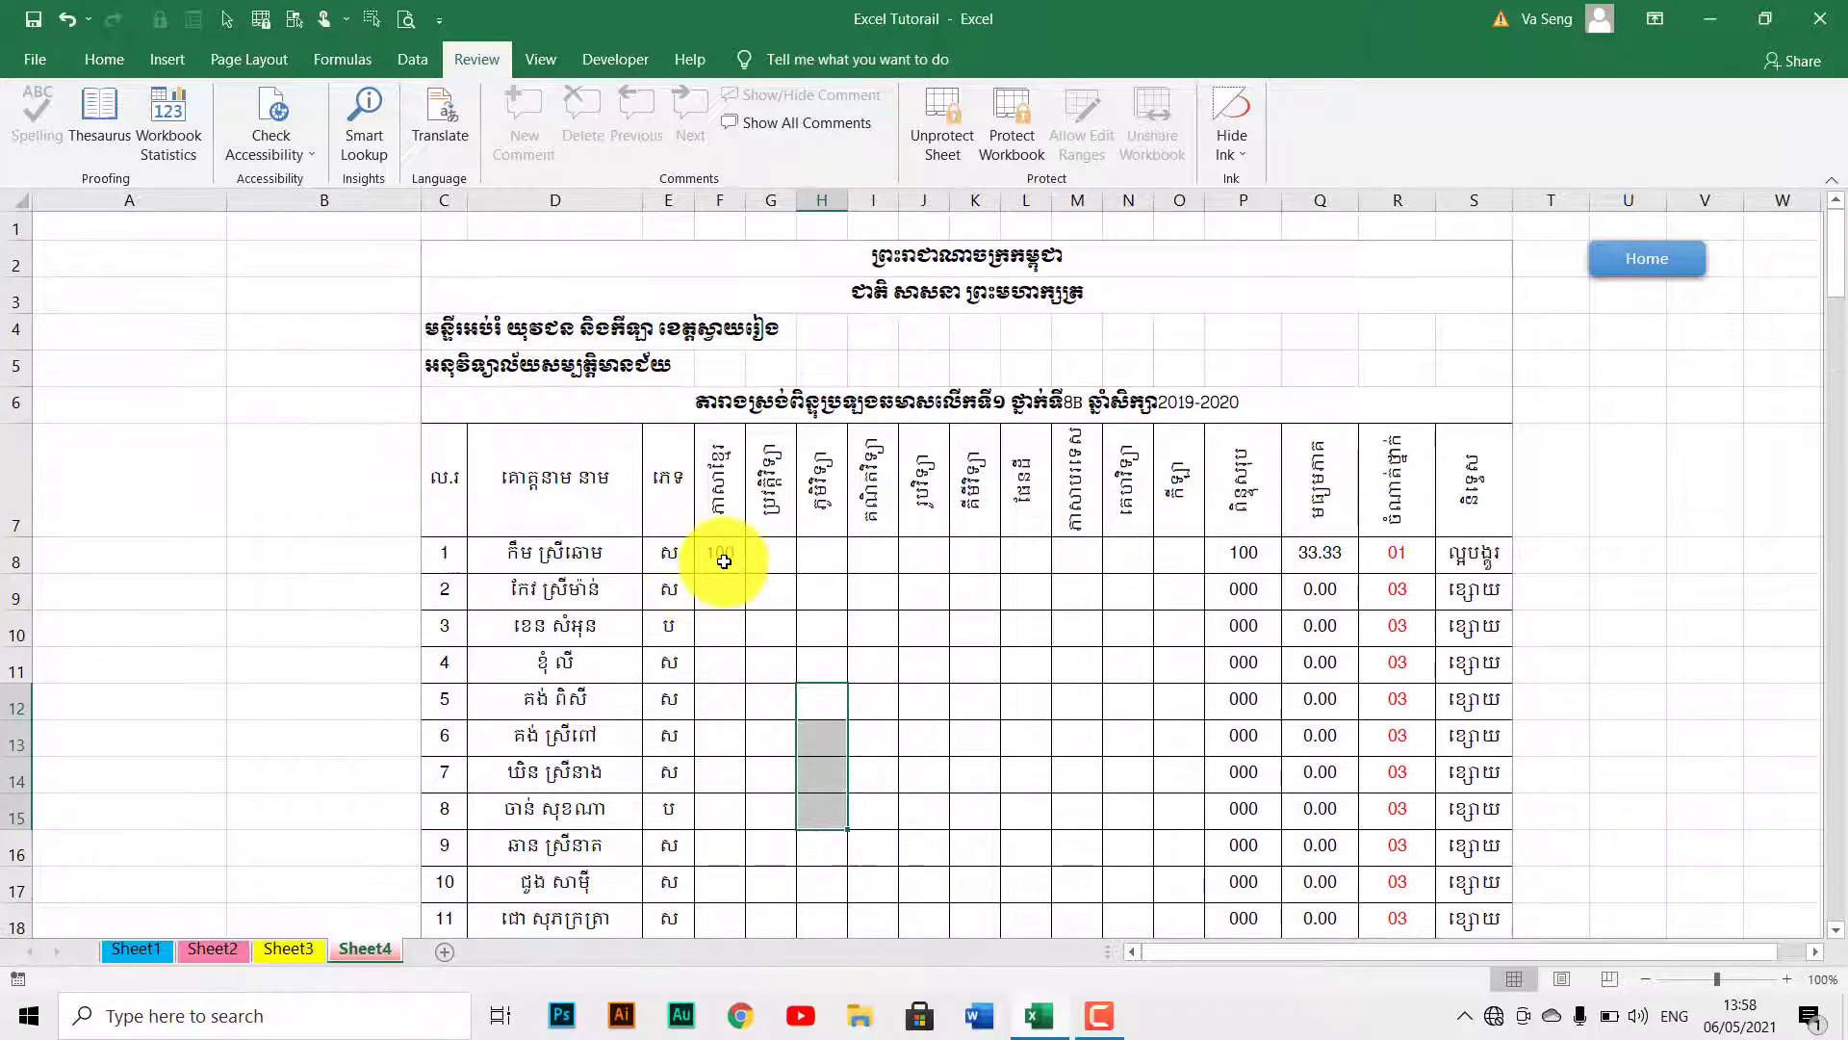
pyautogui.click(723, 561)
pyautogui.press('Delete')
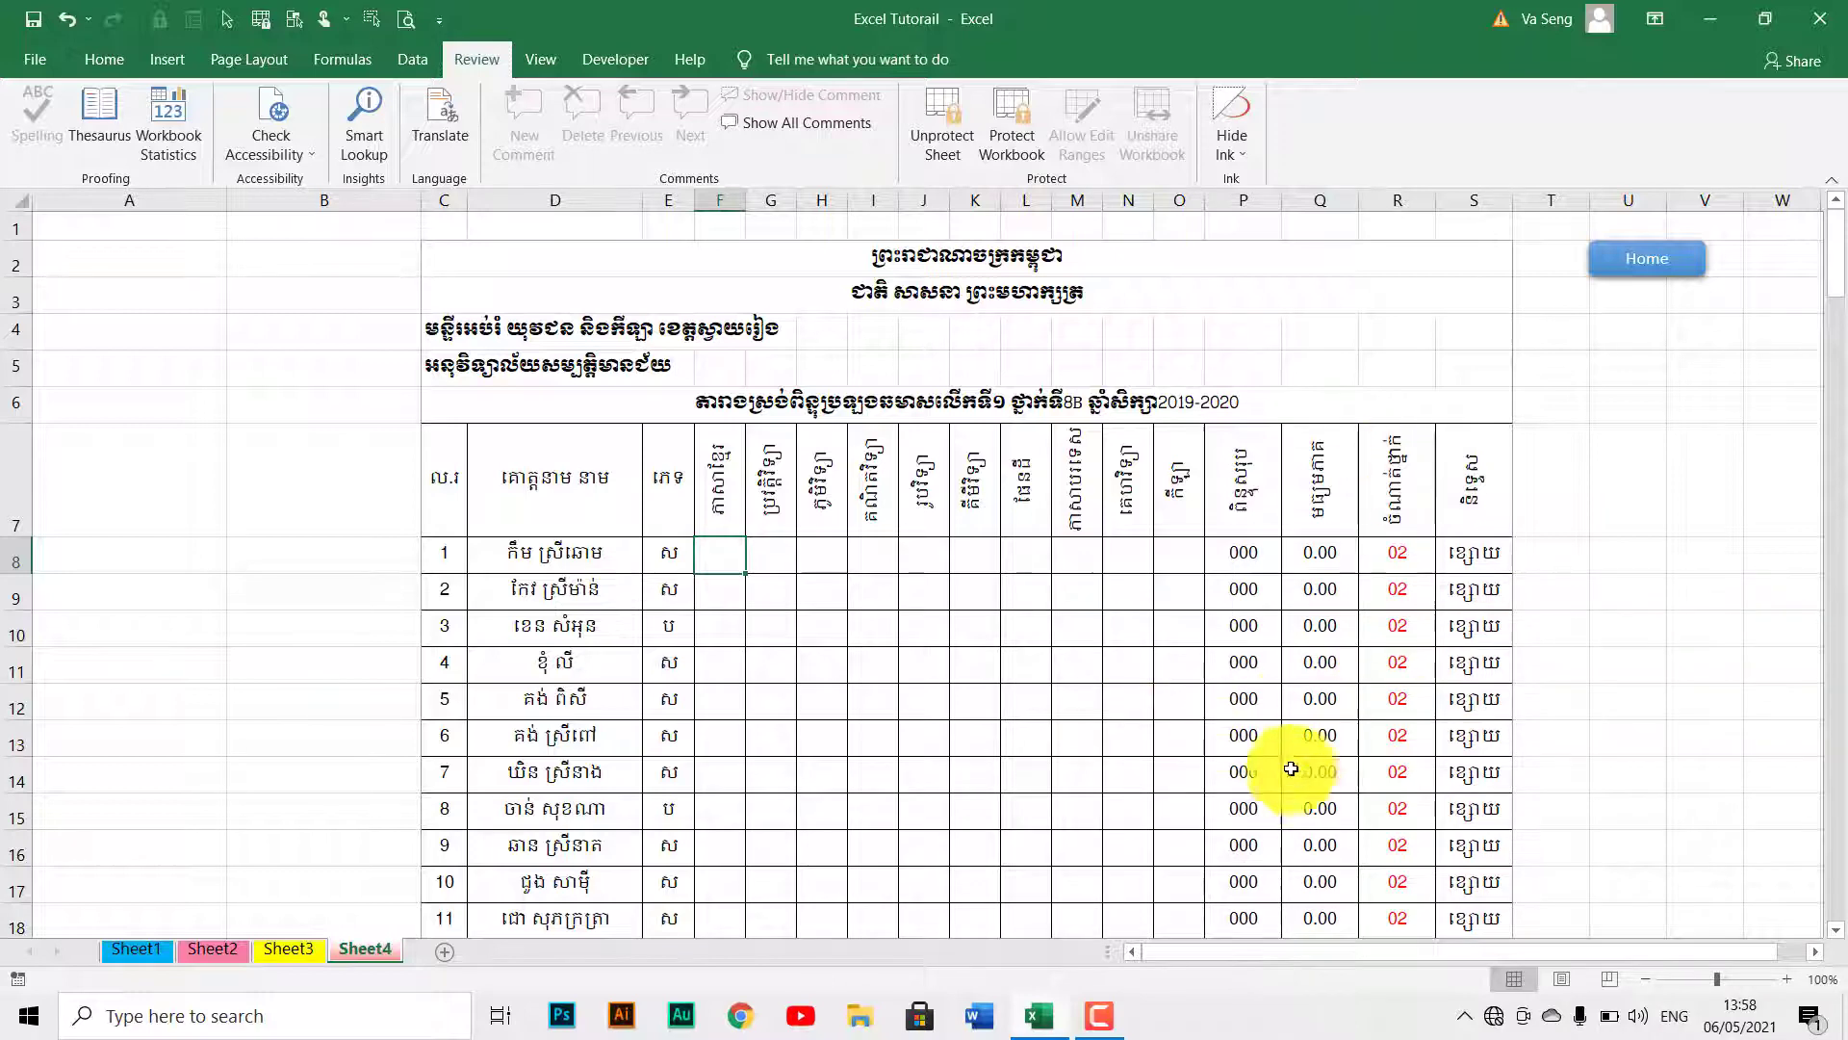
pyautogui.scroll(-10, 1040, 690)
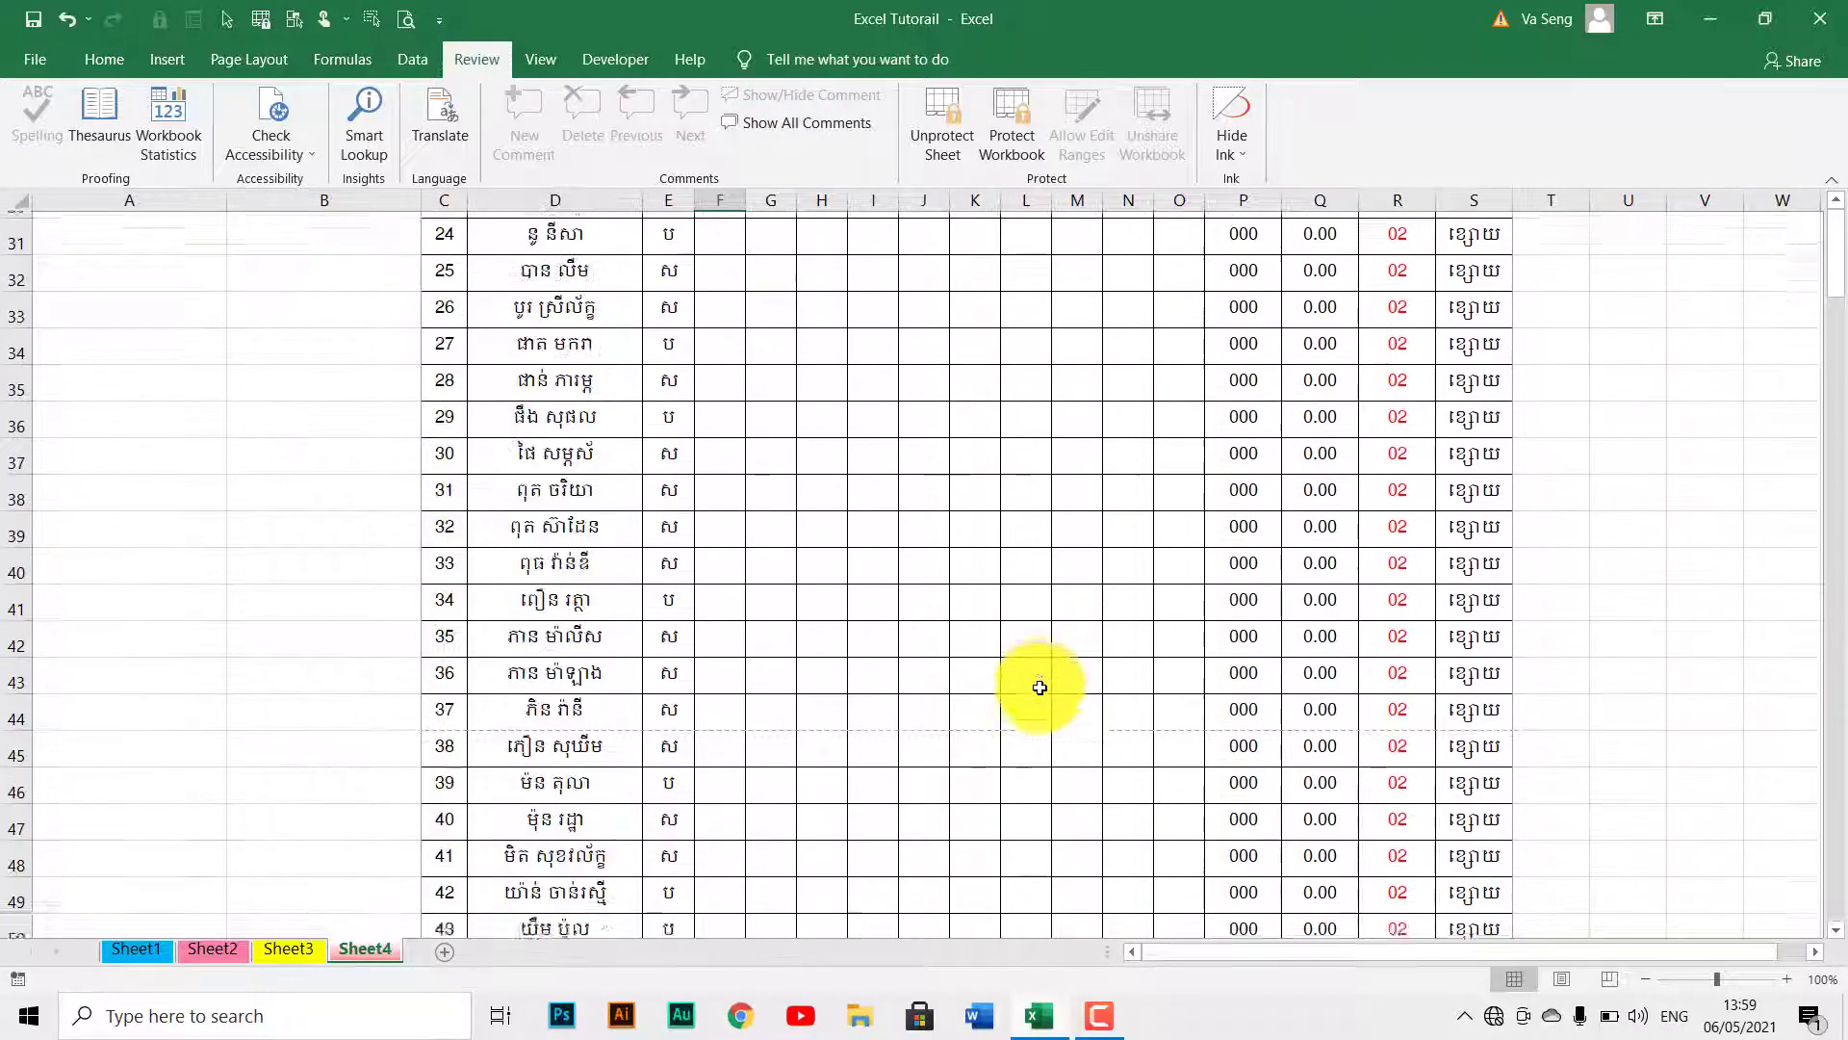
pyautogui.scroll(10, 1040, 687)
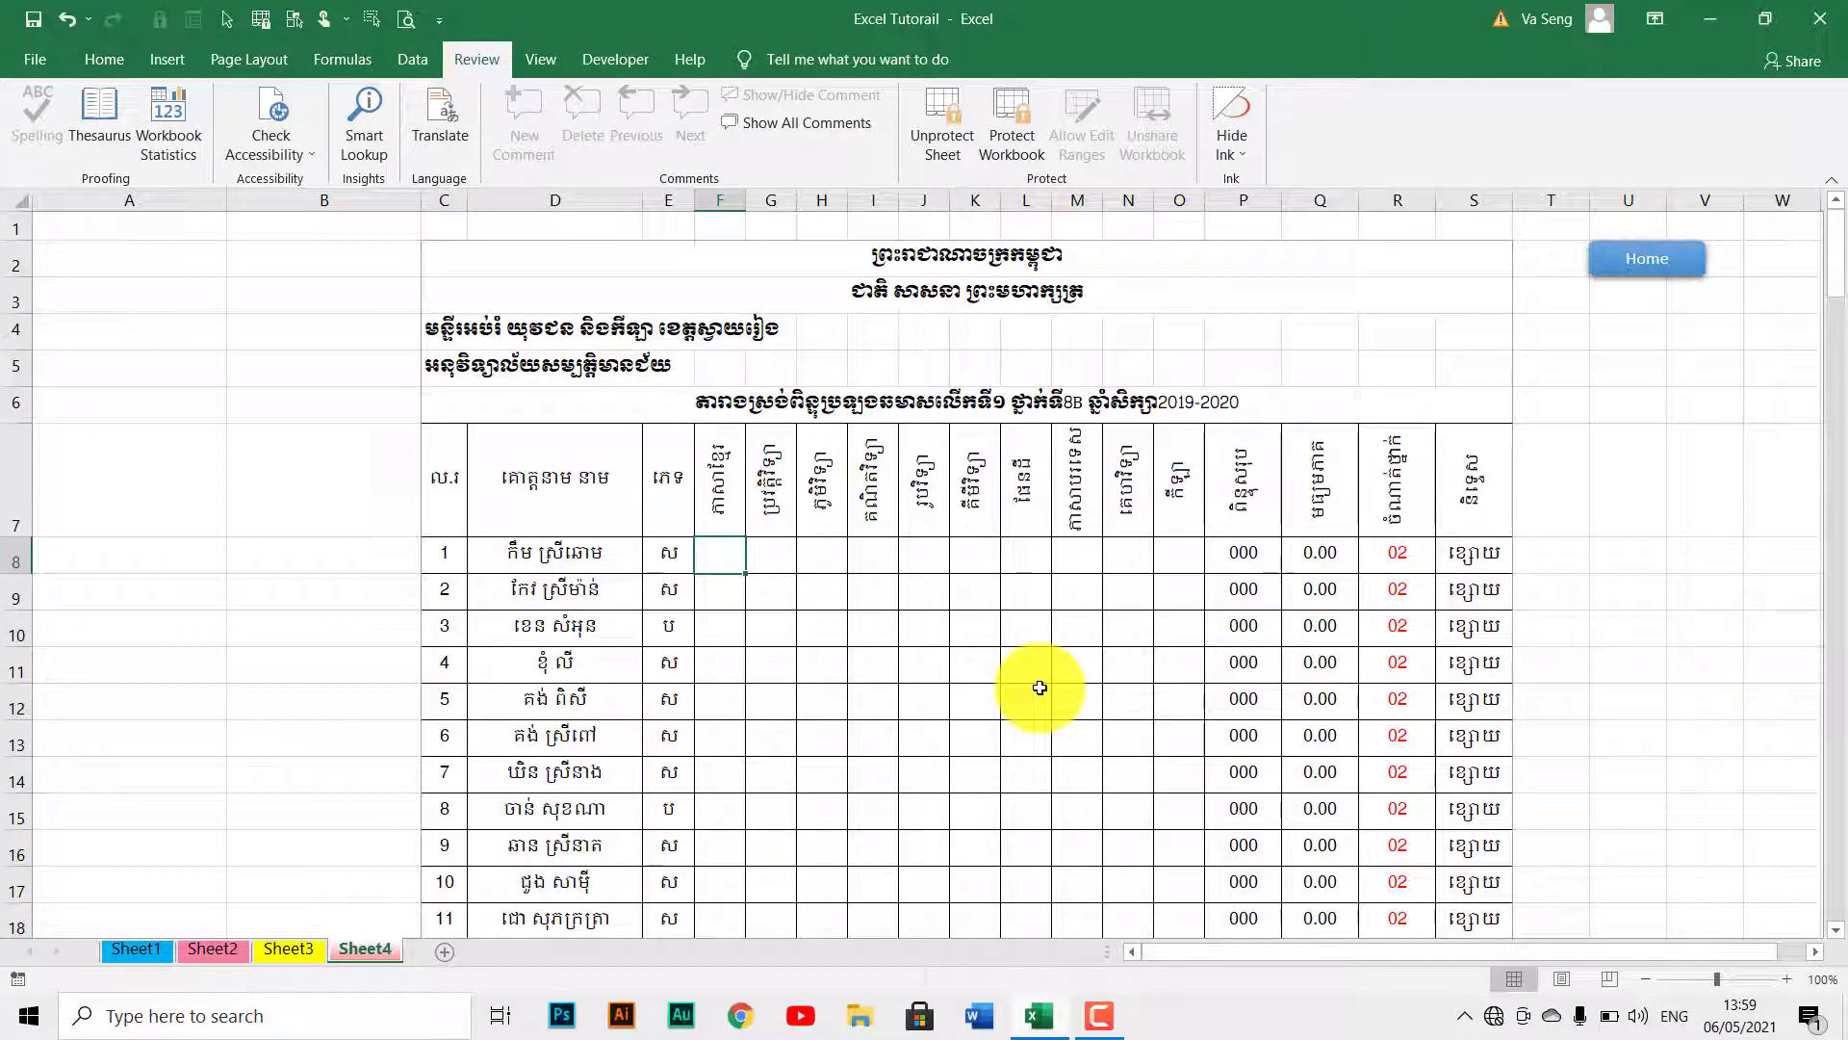